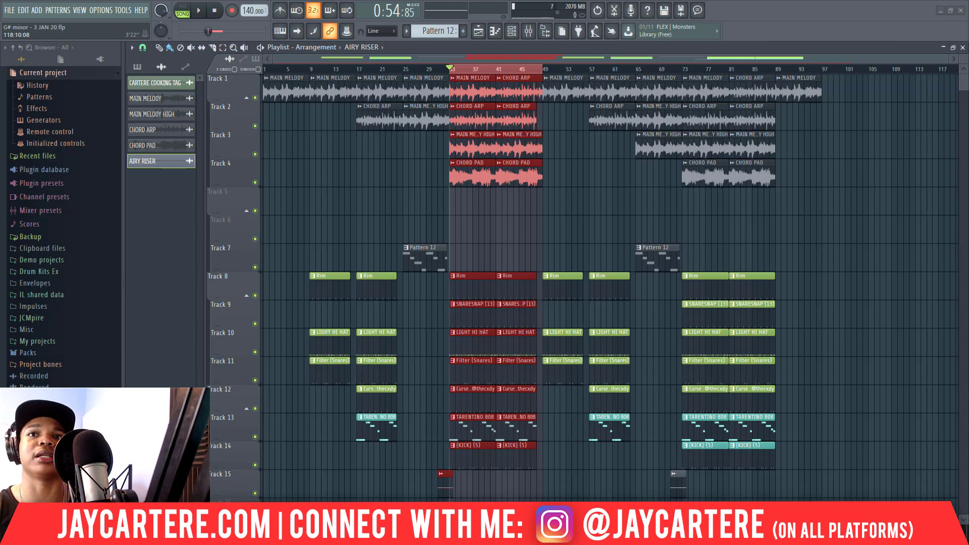
Bring the mixer into full view over the playlist to examine its track layout
{"action": "left_click_drag", "start_coordinate": [968, 126], "coordinate": [338, 62]}
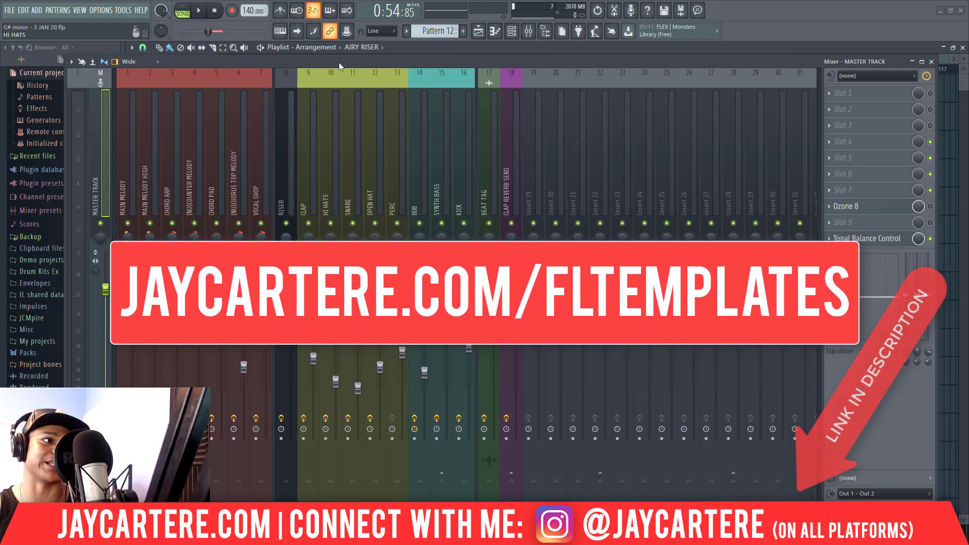
{"action": "left_click_drag", "start_coordinate": [338, 62], "coordinate": [322, 83]}
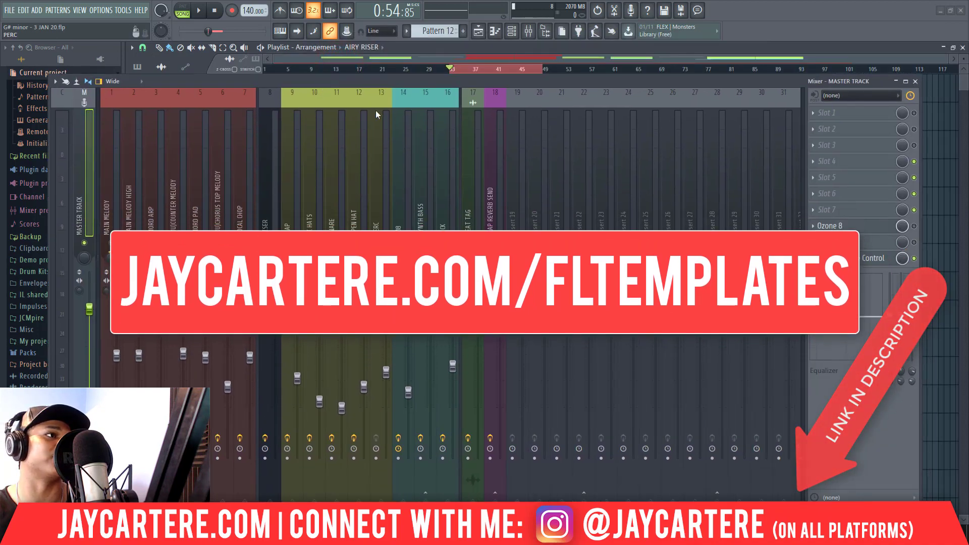
{"action": "left_click_drag", "start_coordinate": [404, 77], "coordinate": [417, 68]}
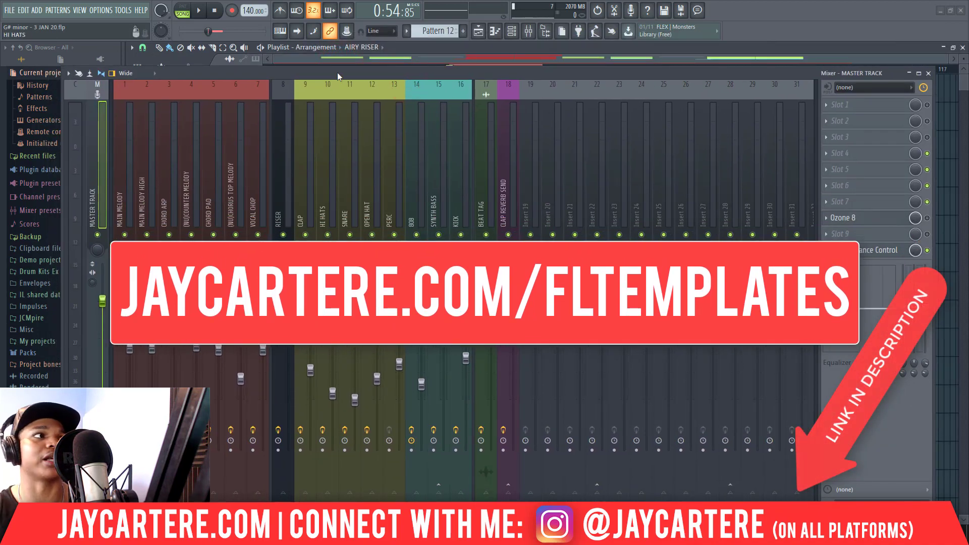
{"action": "left_click_drag", "start_coordinate": [337, 72], "coordinate": [346, 72]}
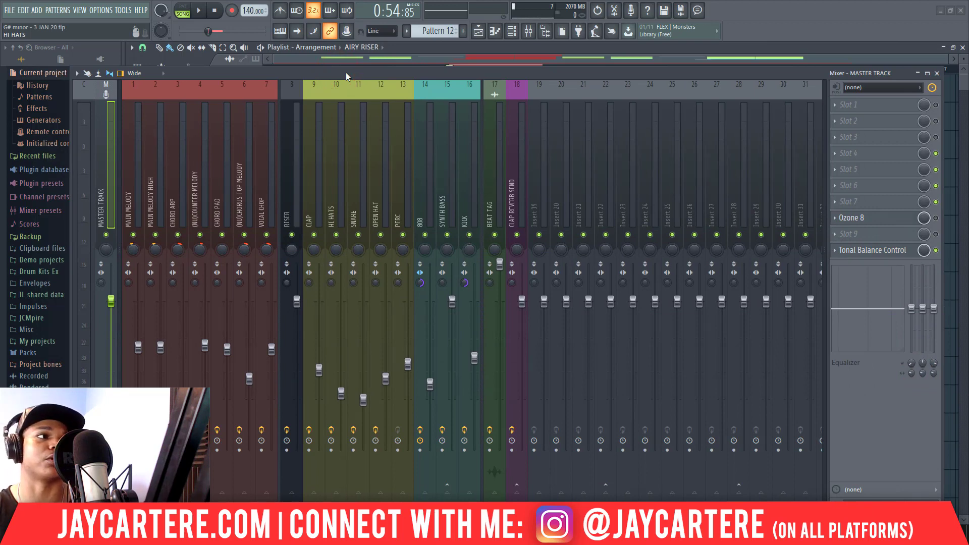
{"action": "left_click_drag", "start_coordinate": [380, 71], "coordinate": [386, 70]}
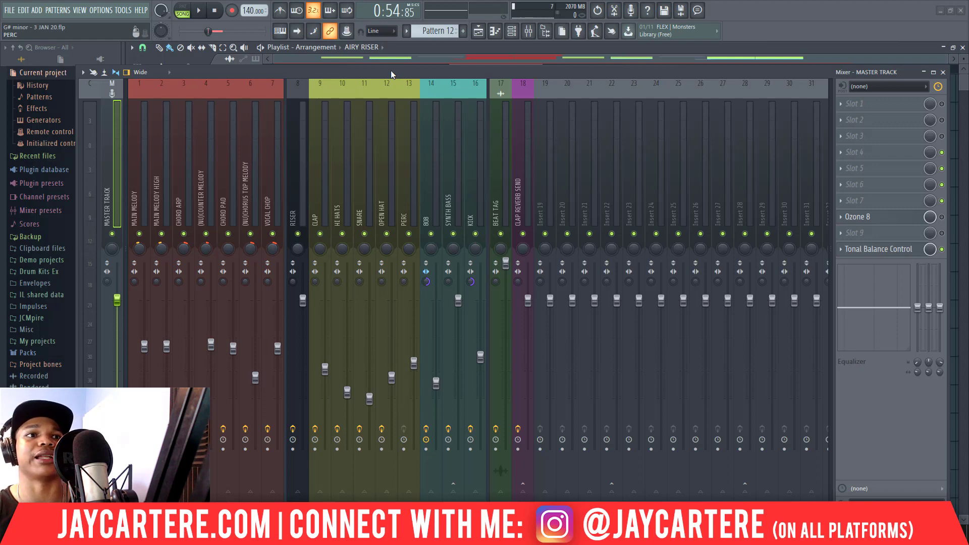
Clear the time selection and play the arrangement from the beginning, bringing the mixer back into view before stopping playback
{"action": "left_click_drag", "start_coordinate": [707, 195], "coordinate": [843, 174]}
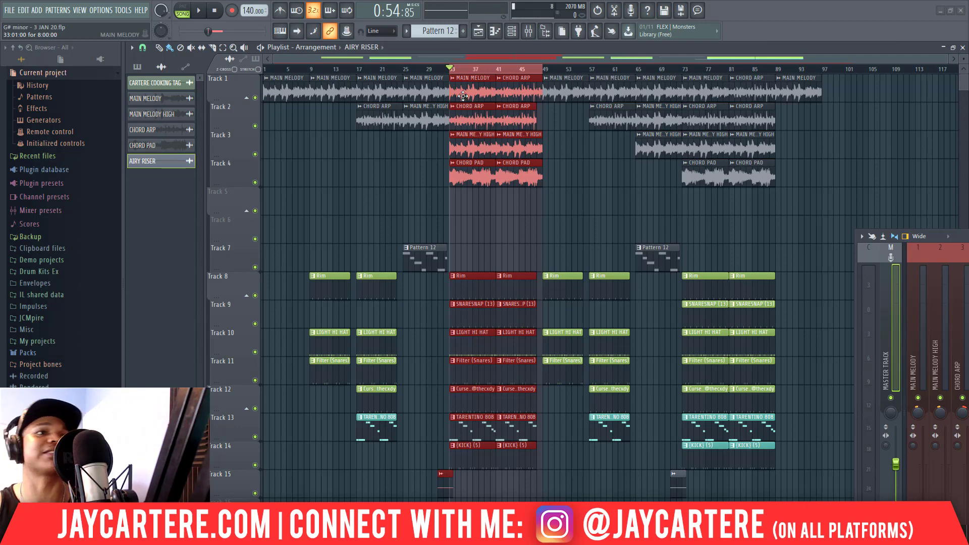
{"action": "left_click", "coordinate": [312, 68]}
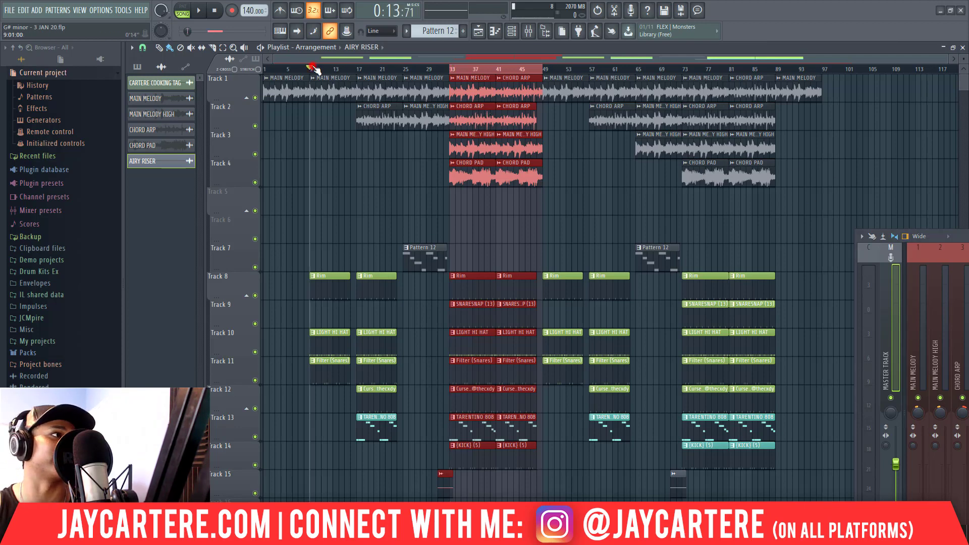
{"action": "left_click_drag", "start_coordinate": [311, 67], "coordinate": [252, 72]}
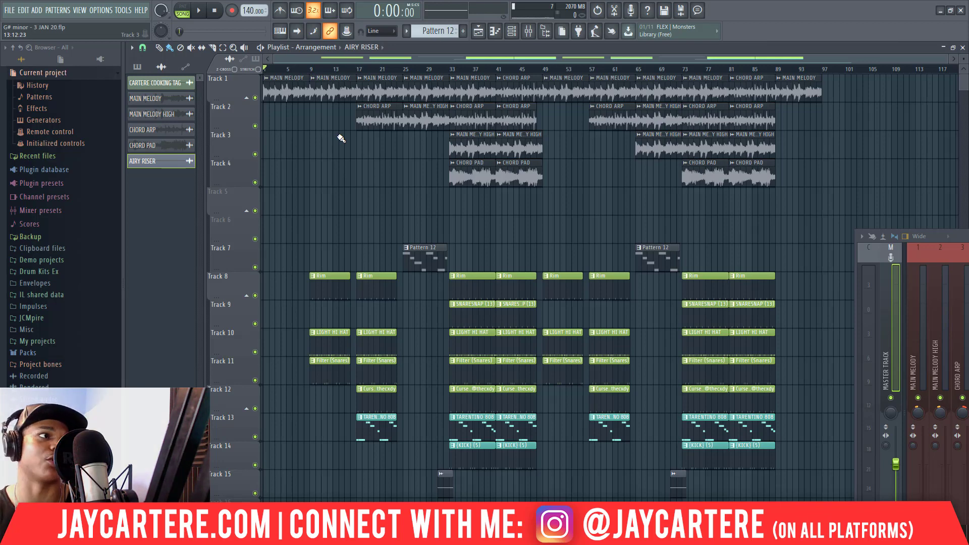
{"action": "key", "text": "space"}
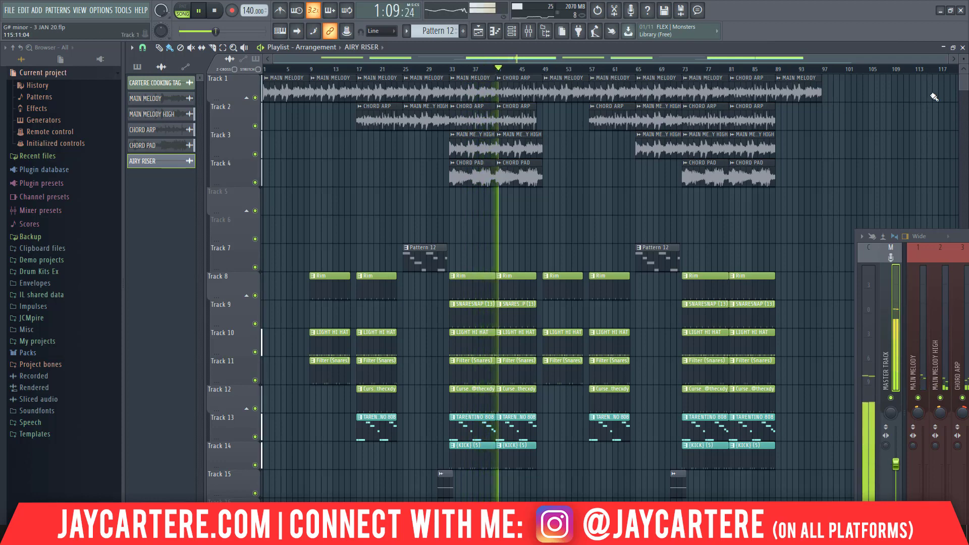
{"action": "left_click_drag", "start_coordinate": [968, 245], "coordinate": [505, 139]}
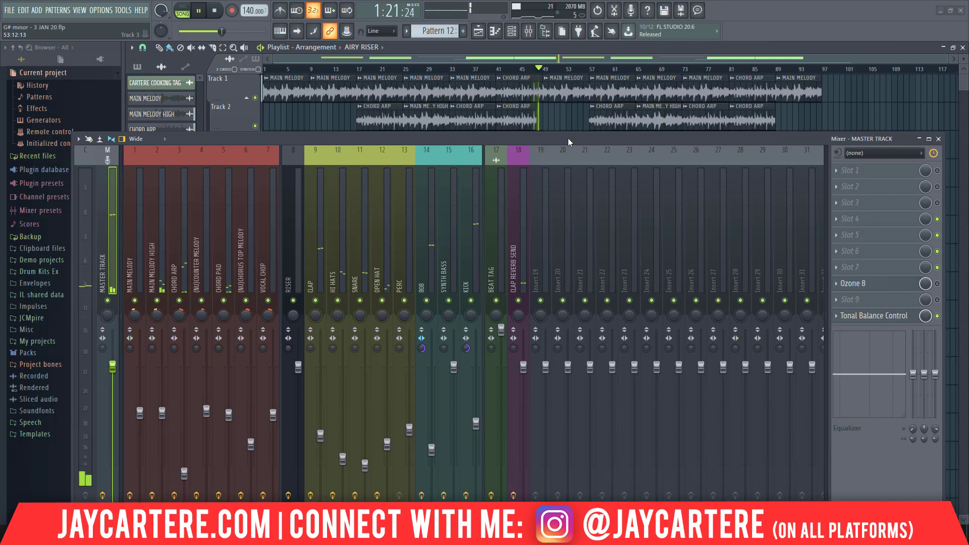
{"action": "key", "text": "space"}
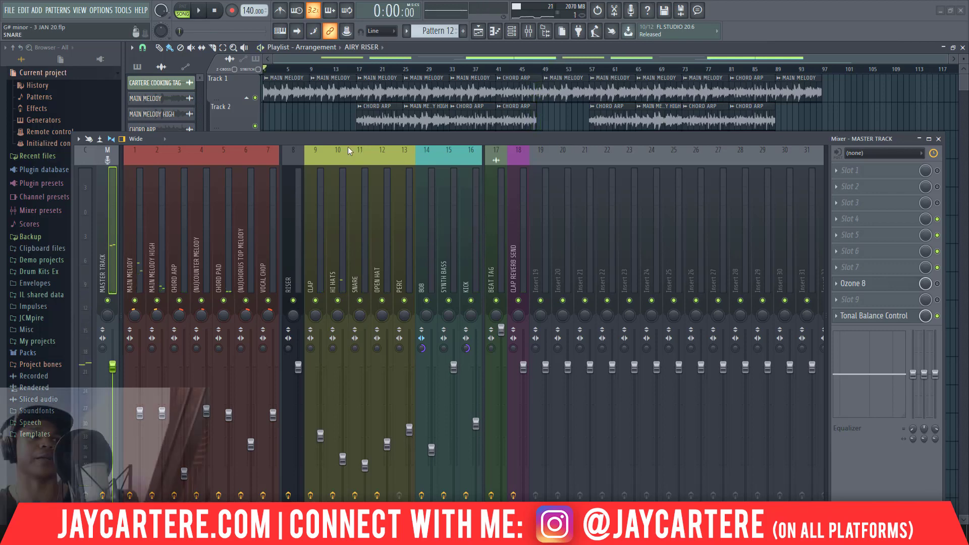
Reposition the mixer and select the MAIN MELODY track to show its effect chain
{"action": "left_click_drag", "start_coordinate": [348, 138], "coordinate": [337, 129]}
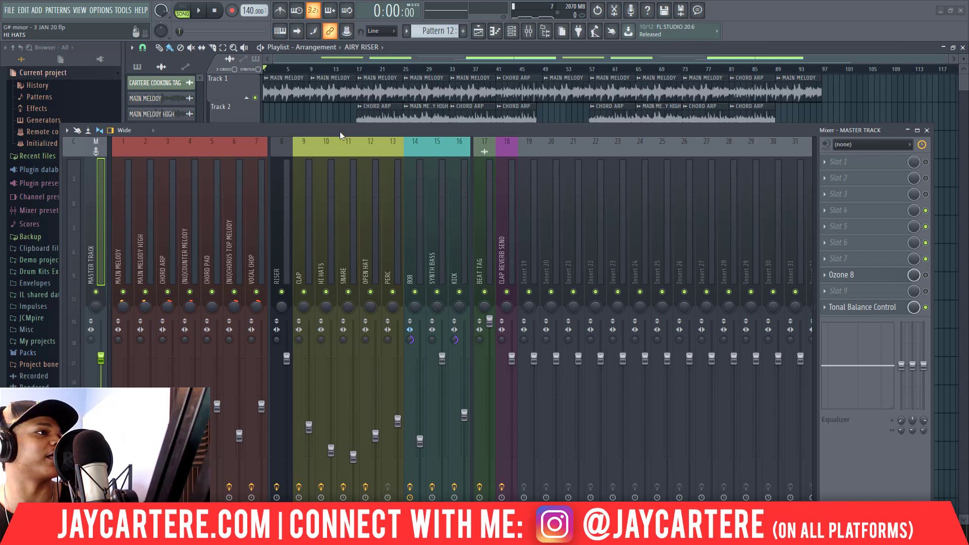
{"action": "left_click_drag", "start_coordinate": [340, 131], "coordinate": [340, 103]}
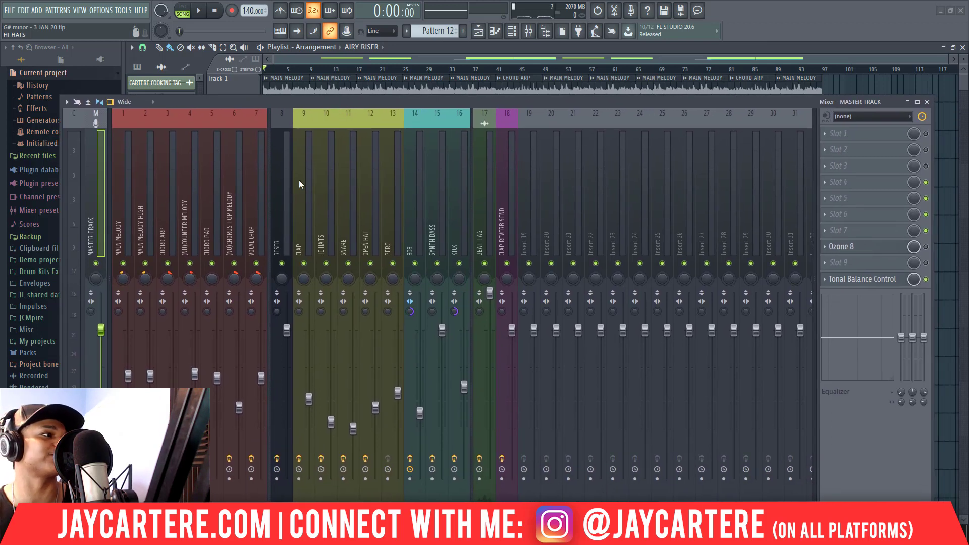
{"action": "left_click", "coordinate": [125, 195]}
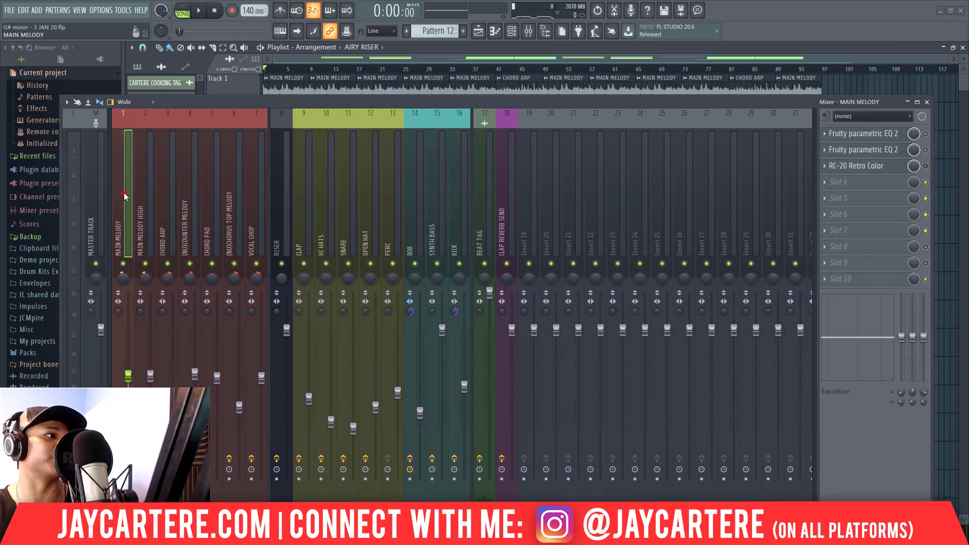
Select the first eight bars of the arrangement, covering the opening MAIN MELODY clip, as the playback range
{"action": "left_click_drag", "start_coordinate": [308, 100], "coordinate": [324, 197]}
{"action": "left_click", "coordinate": [312, 70]}
{"action": "right_click", "coordinate": [310, 68]}
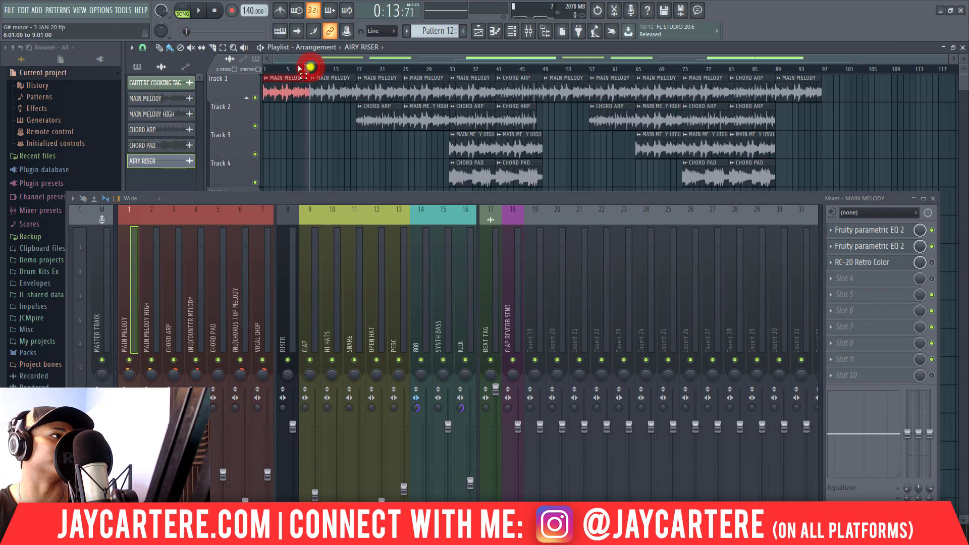
{"action": "left_click_drag", "start_coordinate": [340, 200], "coordinate": [272, 94]}
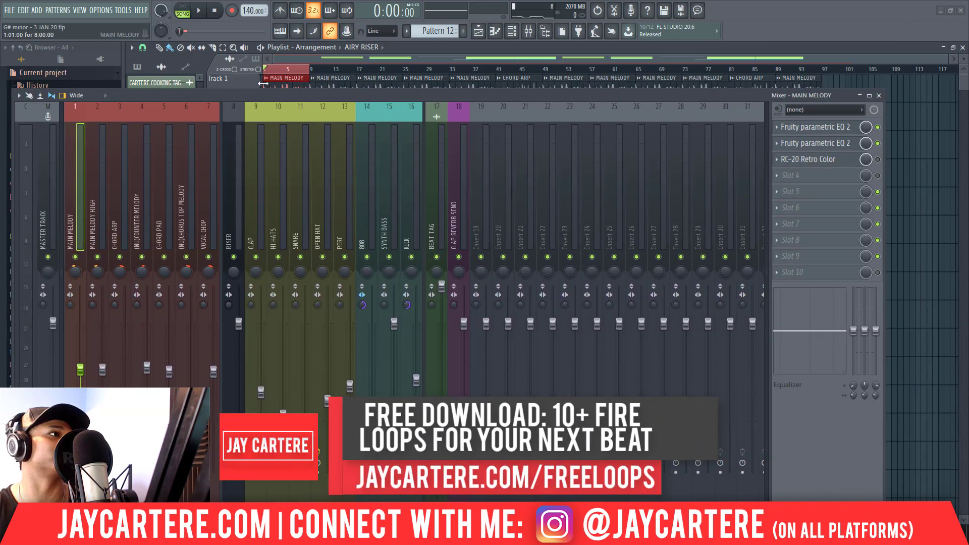
Select the first Omnisphere [64bit] pattern, show its channels and switch playback from song to pattern mode
{"action": "scroll", "coordinate": [428, 32], "scroll_direction": "up", "scroll_amount": 2}
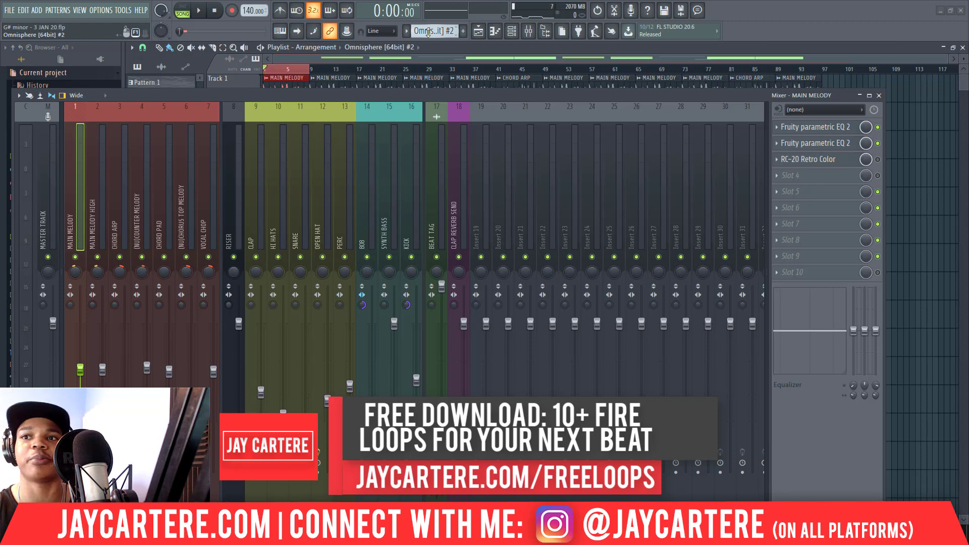
{"action": "scroll", "coordinate": [428, 32], "scroll_direction": "up", "scroll_amount": 1}
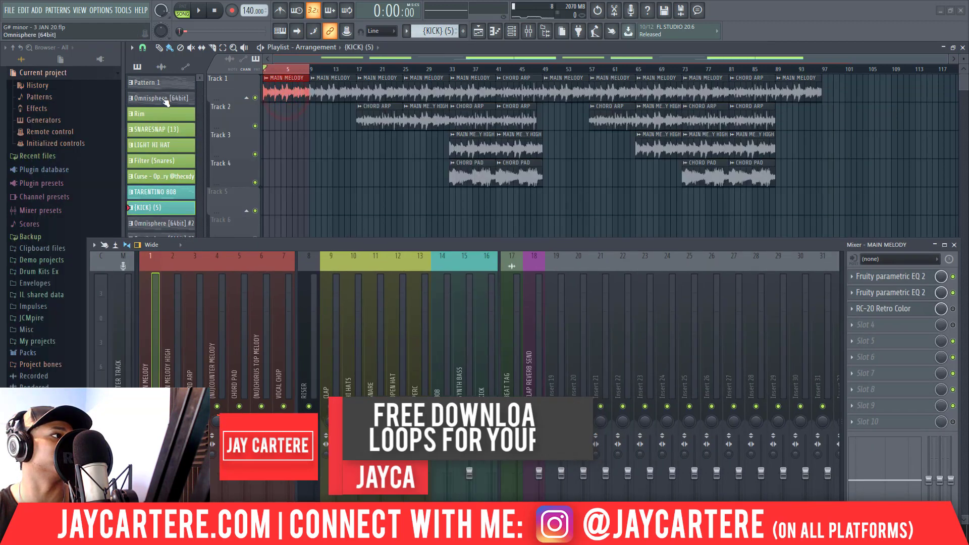
{"action": "left_click", "coordinate": [150, 98]}
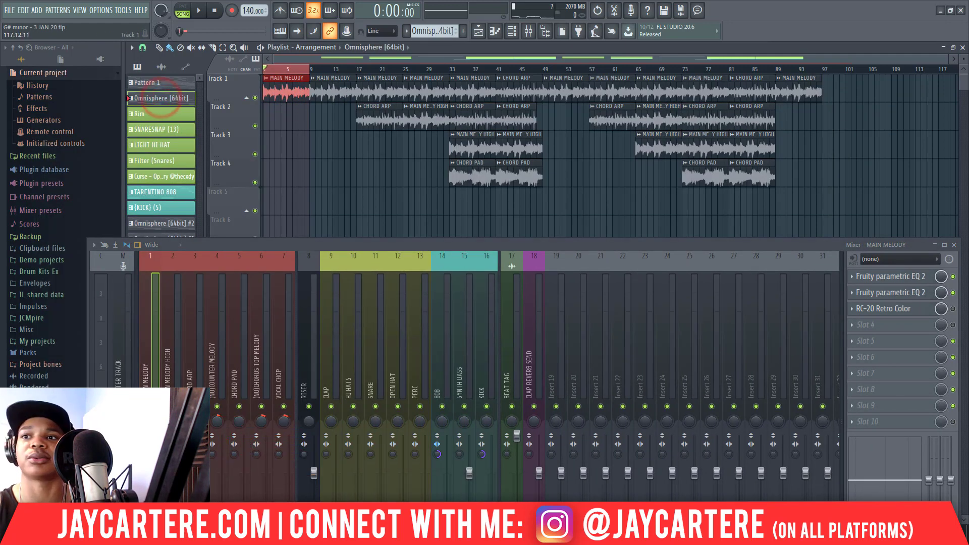
{"action": "key", "text": "F6"}
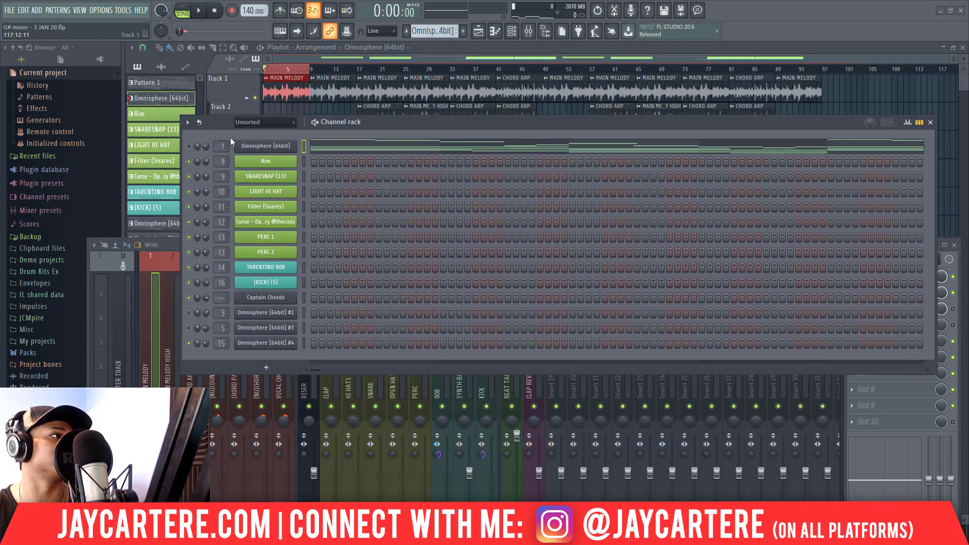
{"action": "left_click", "coordinate": [184, 10]}
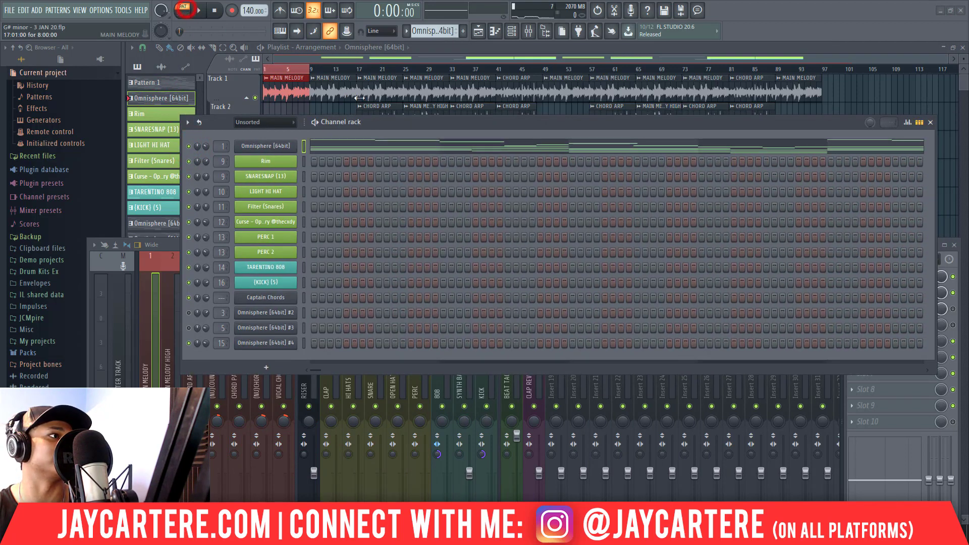
Remove the mixer track assignment from the first Omnisphere [64bit] channel and listen to the pattern without its effects
{"action": "left_click_drag", "start_coordinate": [402, 119], "coordinate": [497, 93]}
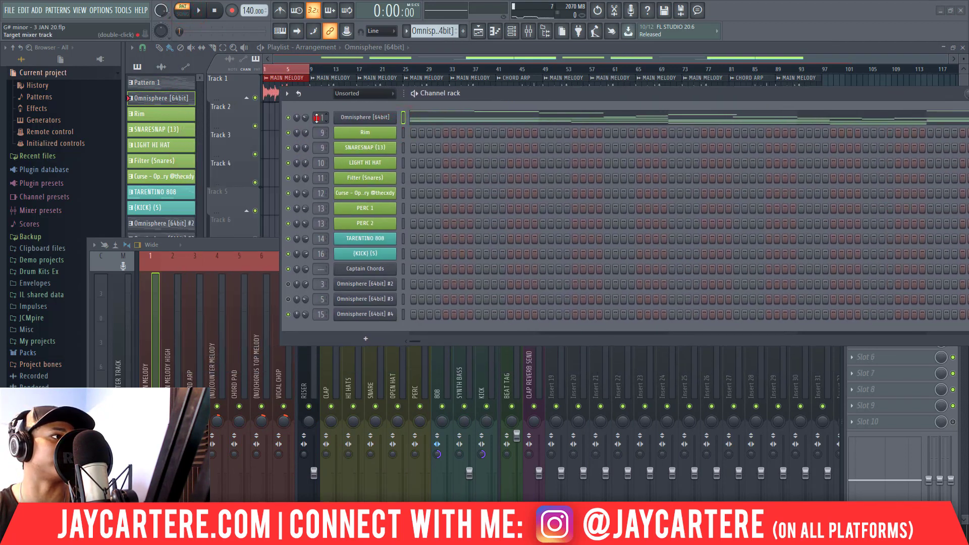
{"action": "left_click_drag", "start_coordinate": [317, 118], "coordinate": [317, 122]}
{"action": "key", "text": "space"}
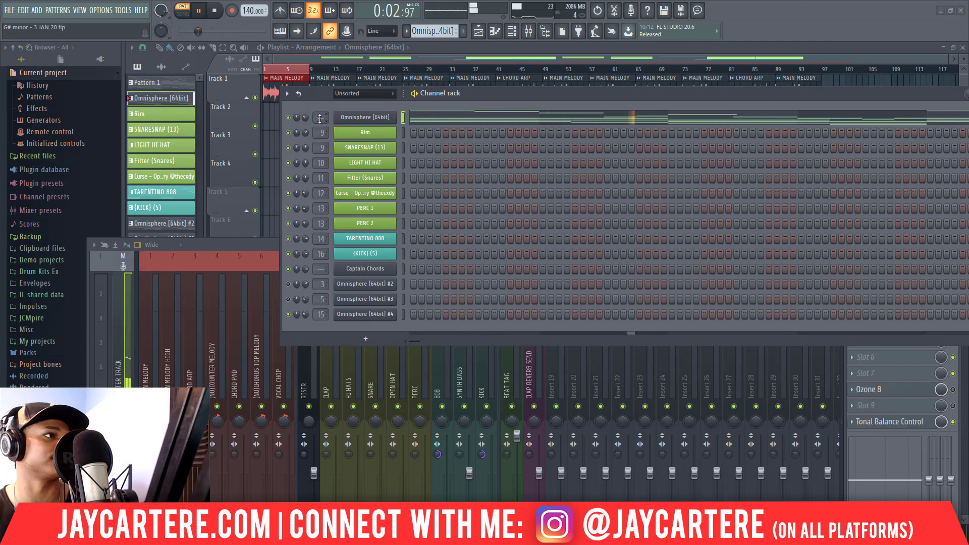
{"action": "left_click_drag", "start_coordinate": [496, 96], "coordinate": [364, 90]}
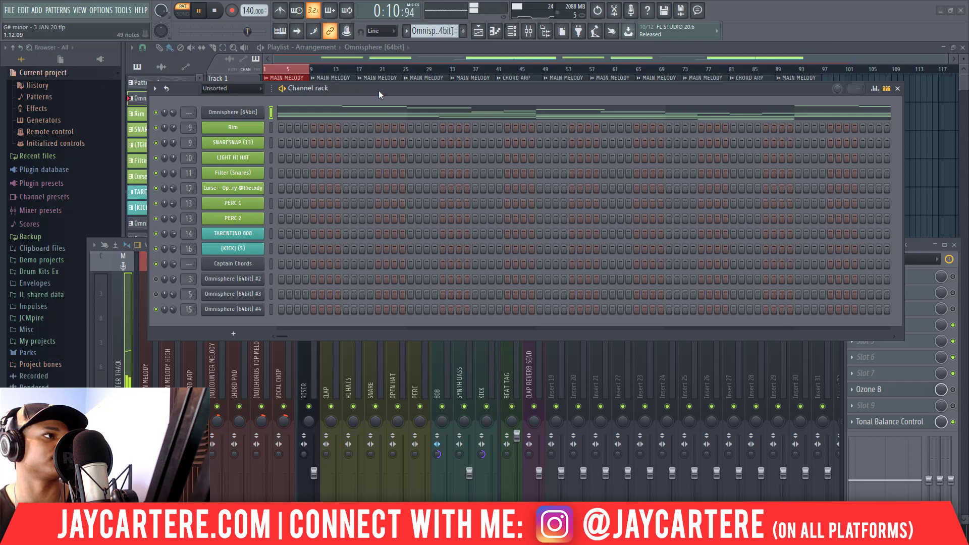
{"action": "left_click_drag", "start_coordinate": [379, 90], "coordinate": [414, 91]}
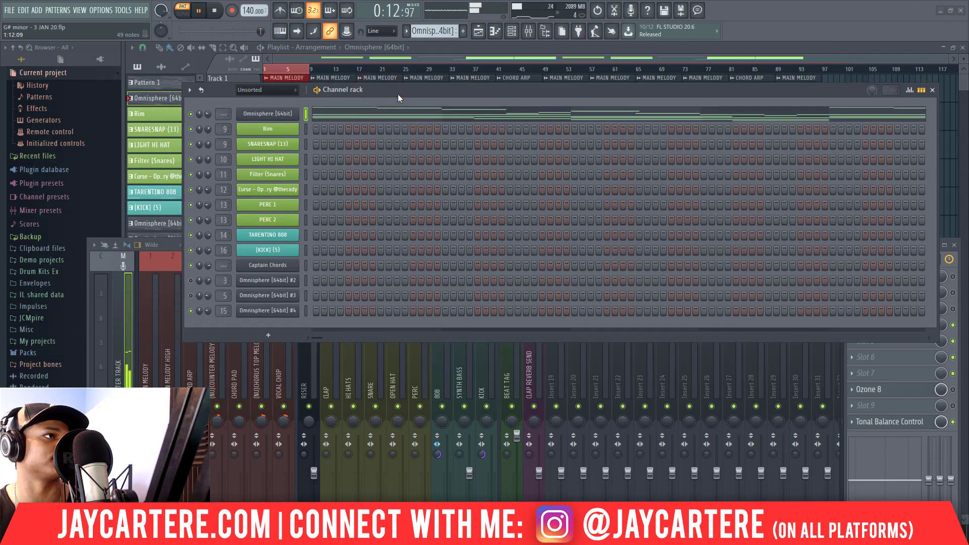
{"action": "key", "text": "space"}
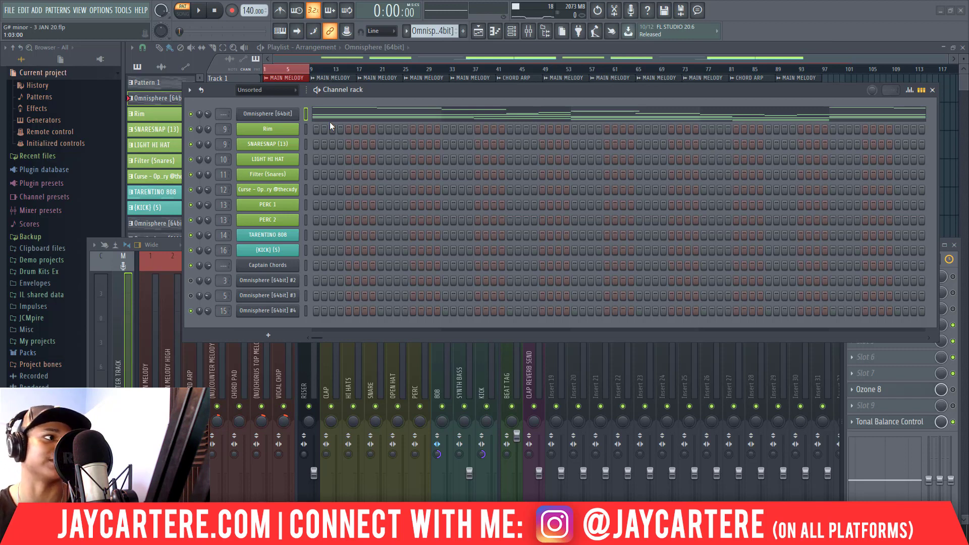
Route the first Omnisphere [64bit] channel to mixer track 1
{"action": "left_click_drag", "start_coordinate": [371, 90], "coordinate": [477, 87]}
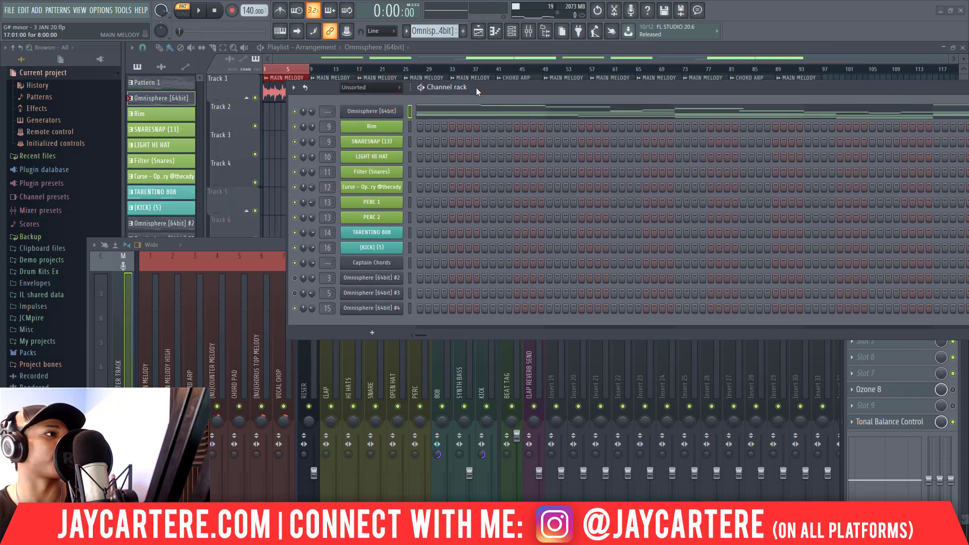
{"action": "right_click", "coordinate": [385, 118]}
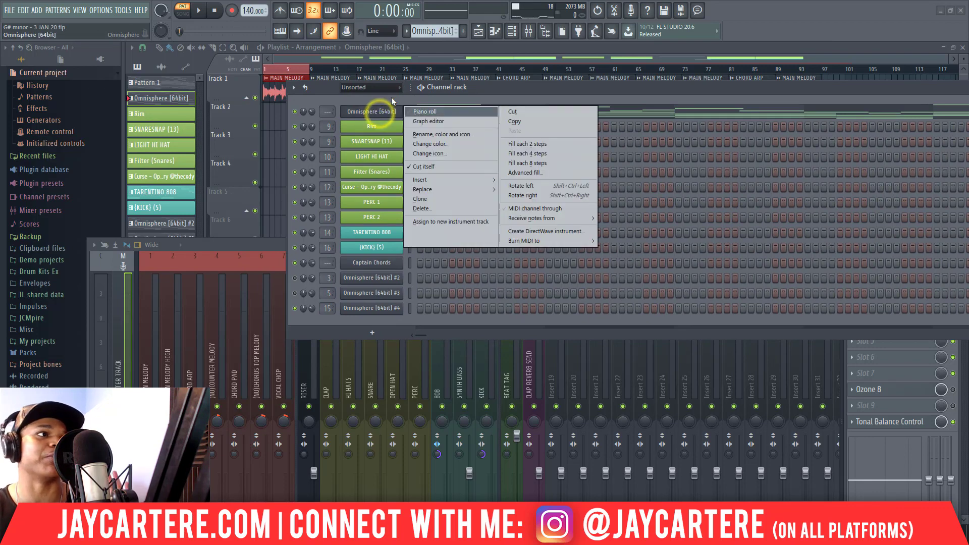
{"action": "left_click", "coordinate": [495, 92]}
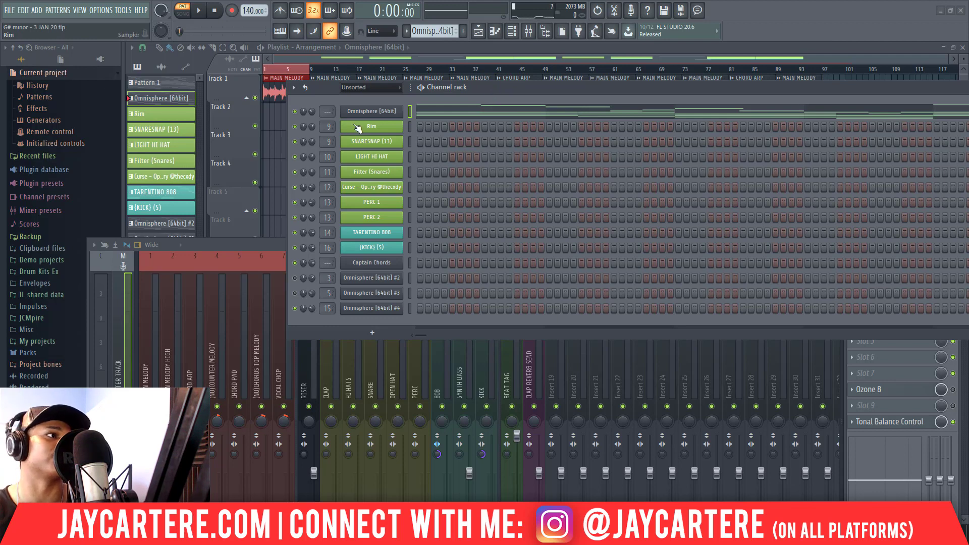
{"action": "left_click_drag", "start_coordinate": [328, 112], "coordinate": [329, 106]}
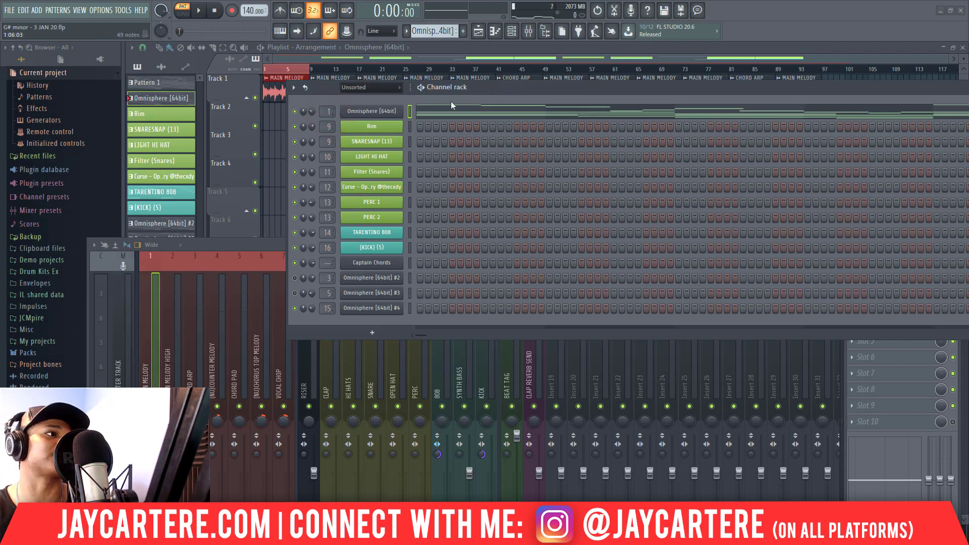
{"action": "mouse_move", "coordinate": [464, 94]}
{"action": "left_mouse_down"}
{"action": "mouse_move", "coordinate": [508, 91]}
{"action": "mouse_move", "coordinate": [482, 92]}
{"action": "left_mouse_up"}
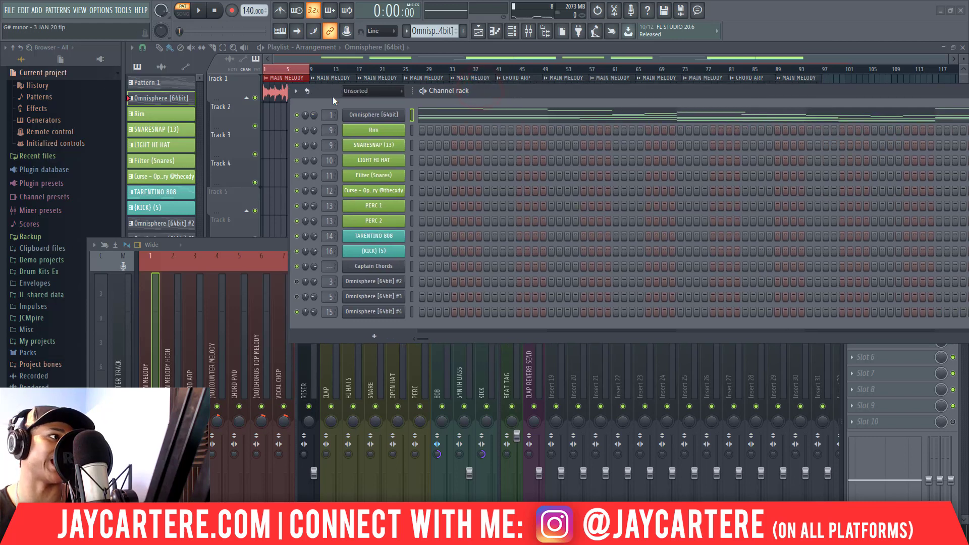
Select the MAIN MELODY mixer track and arrange the mixer so its faders and effect slots are fully in view
{"action": "left_click", "coordinate": [146, 309]}
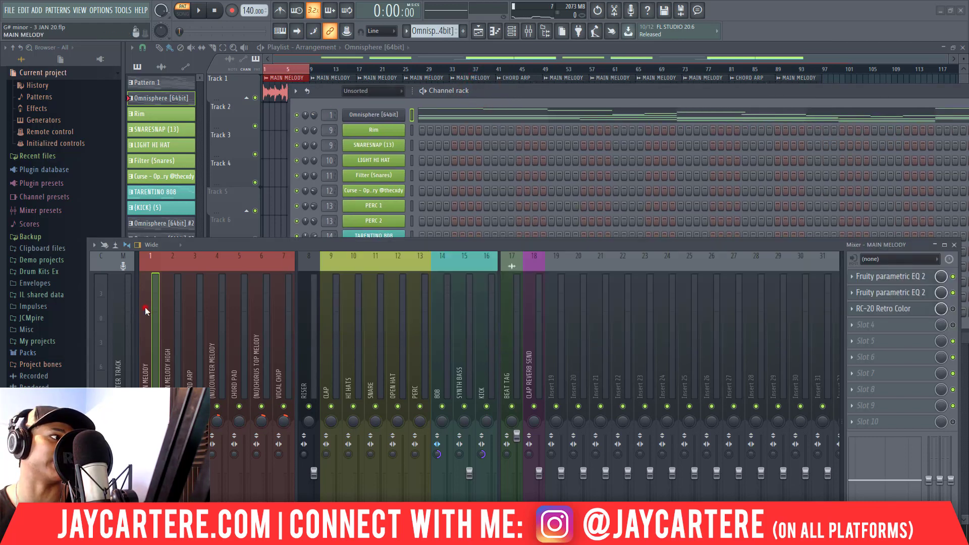
{"action": "left_click_drag", "start_coordinate": [447, 93], "coordinate": [482, 90]}
{"action": "left_click", "coordinate": [261, 240]}
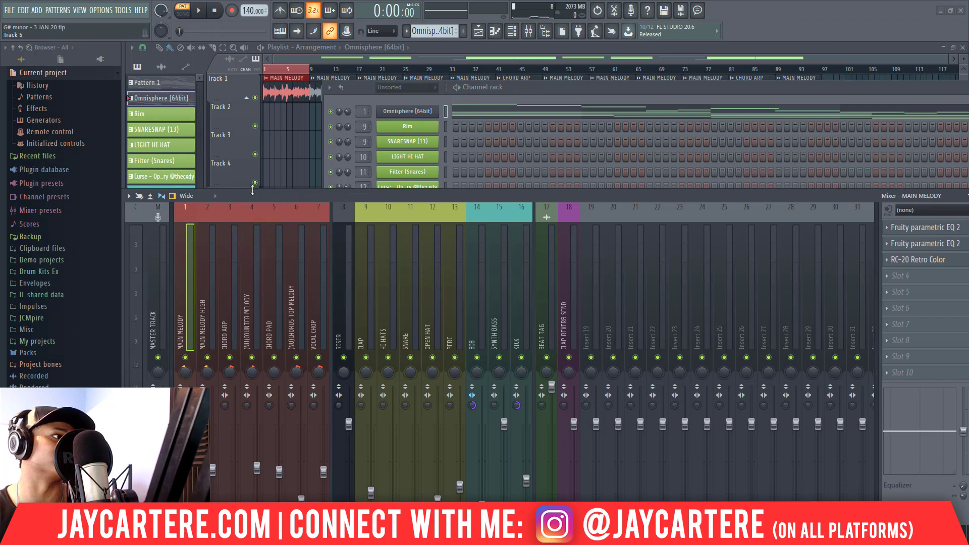
{"action": "left_click_drag", "start_coordinate": [253, 191], "coordinate": [261, 150]}
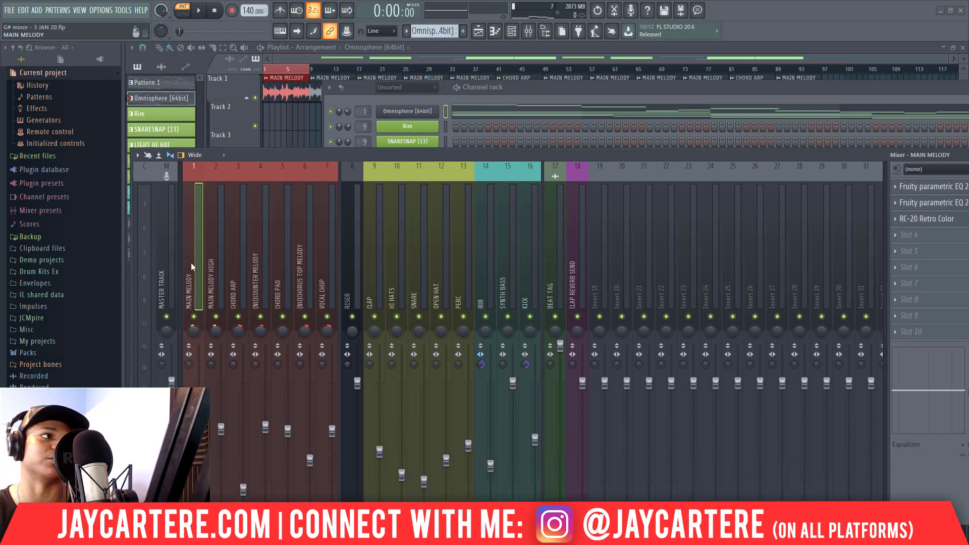
{"action": "left_click_drag", "start_coordinate": [319, 156], "coordinate": [231, 120]}
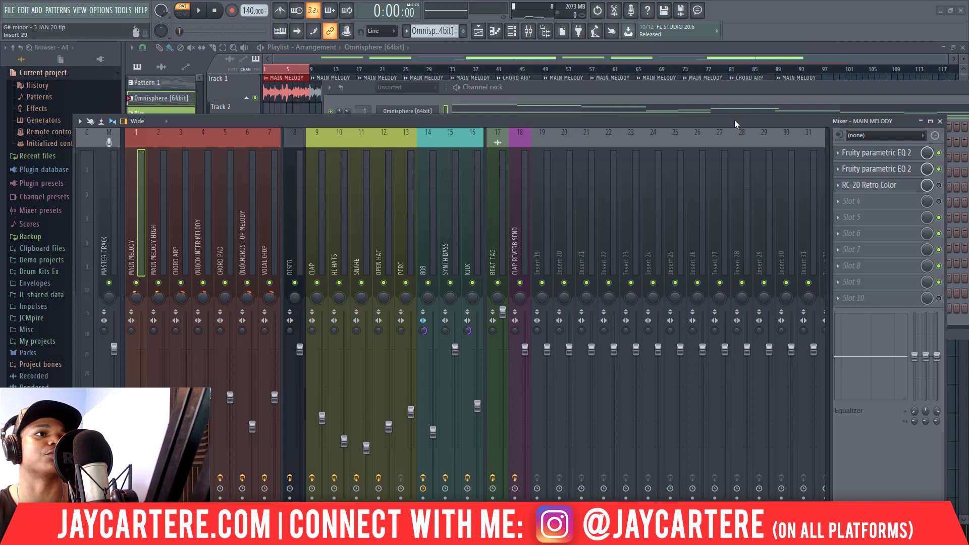
Play the Omnisphere pattern through the MAIN MELODY track with RC-20 Retro Color bypassed, viewing the channel rack over the mixer, and stop playback
{"action": "left_click_drag", "start_coordinate": [734, 120], "coordinate": [730, 163]}
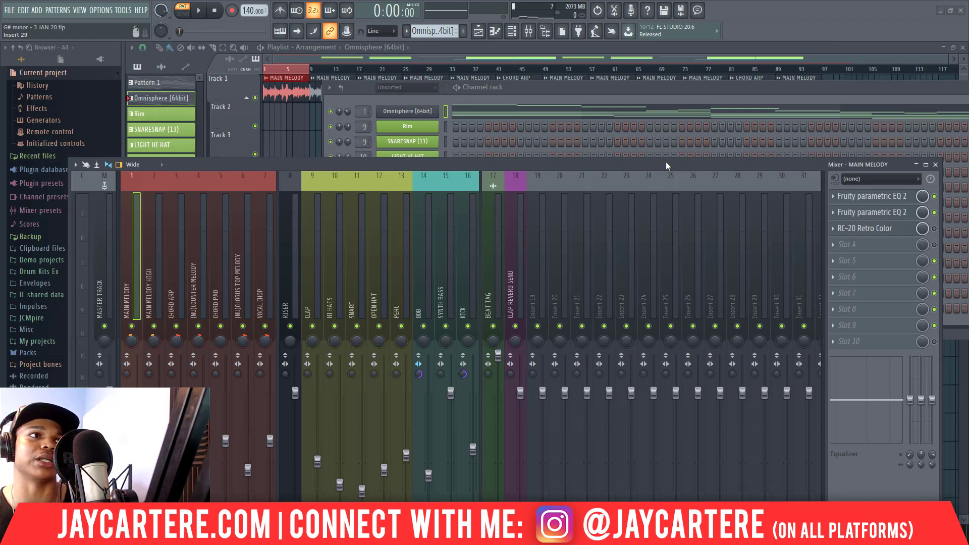
{"action": "left_click_drag", "start_coordinate": [540, 89], "coordinate": [446, 213]}
{"action": "left_click_drag", "start_coordinate": [471, 166], "coordinate": [413, 125]}
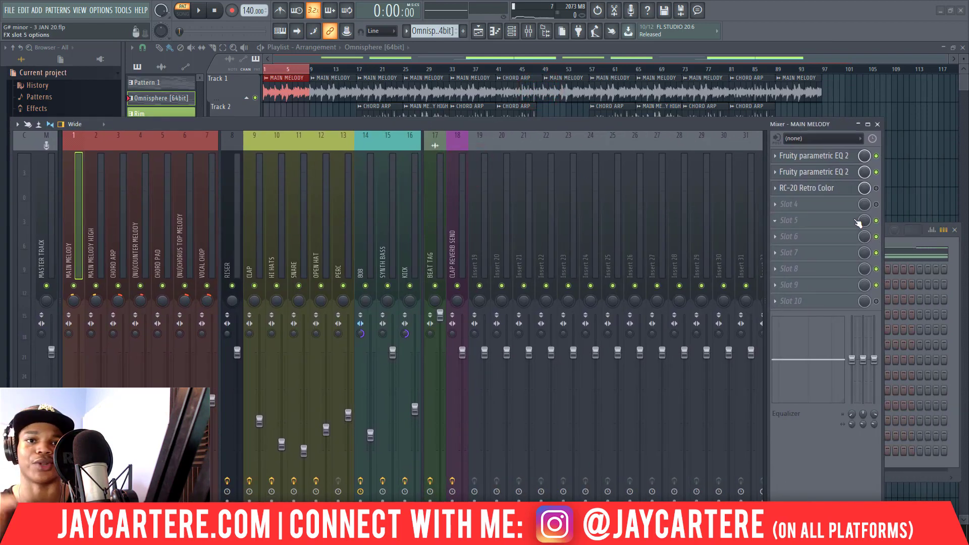
{"action": "key", "text": "space"}
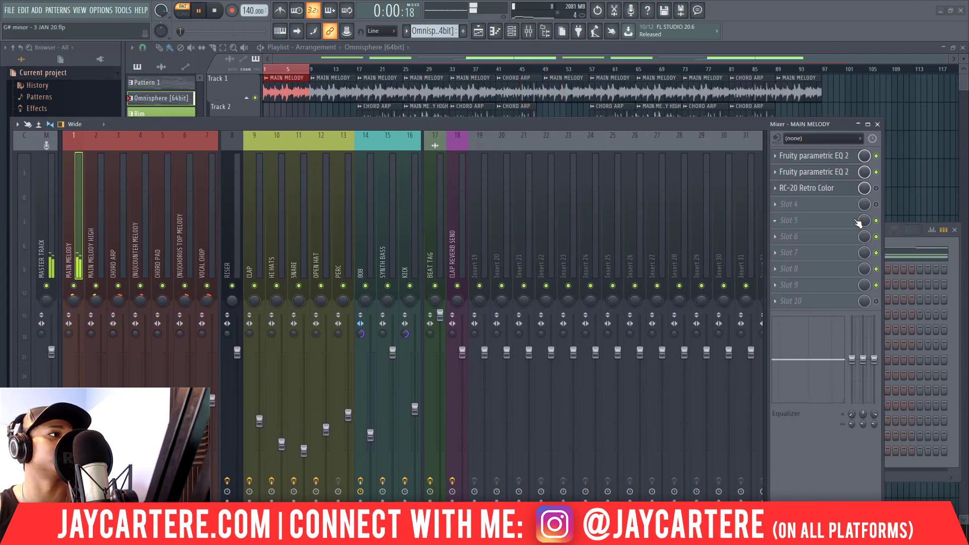
{"action": "left_click", "coordinate": [955, 248]}
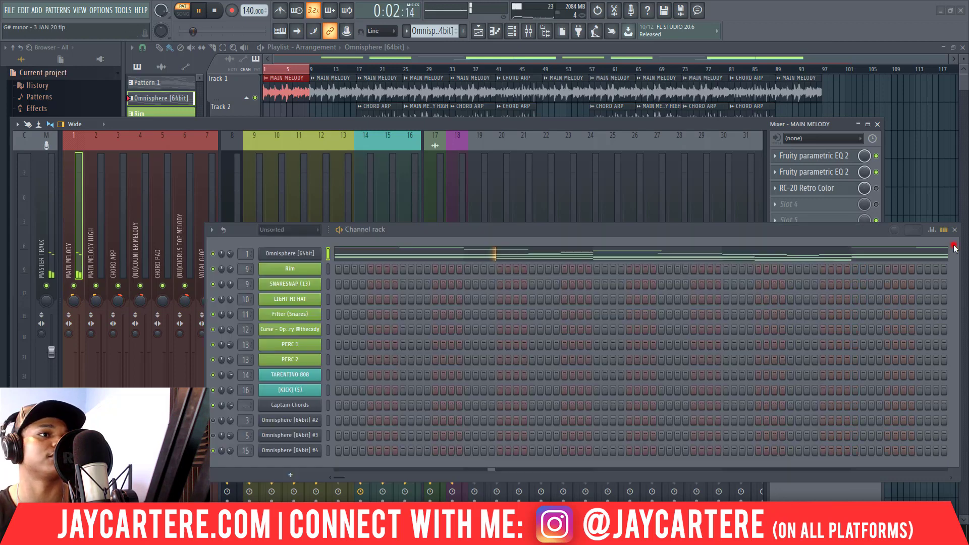
{"action": "left_click_drag", "start_coordinate": [686, 232], "coordinate": [648, 232]}
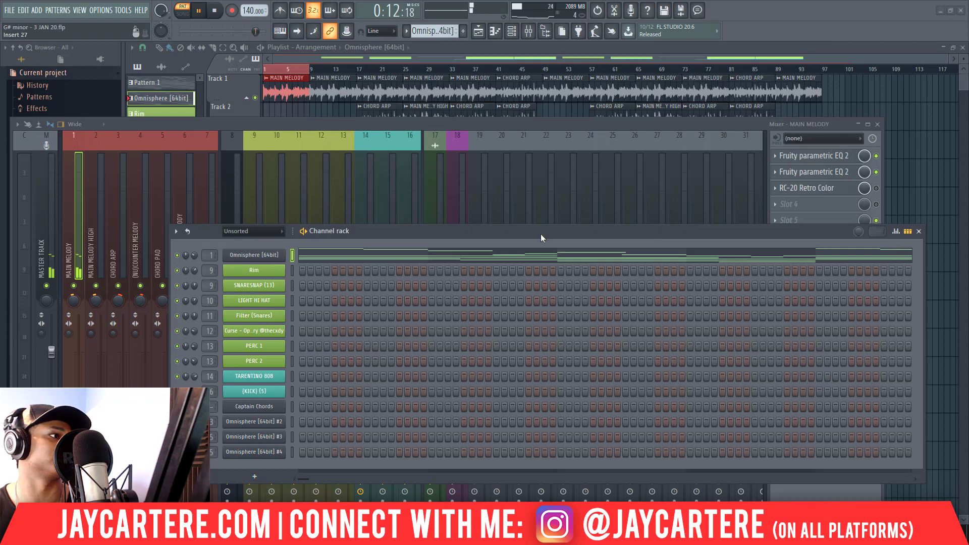
{"action": "key", "text": "space"}
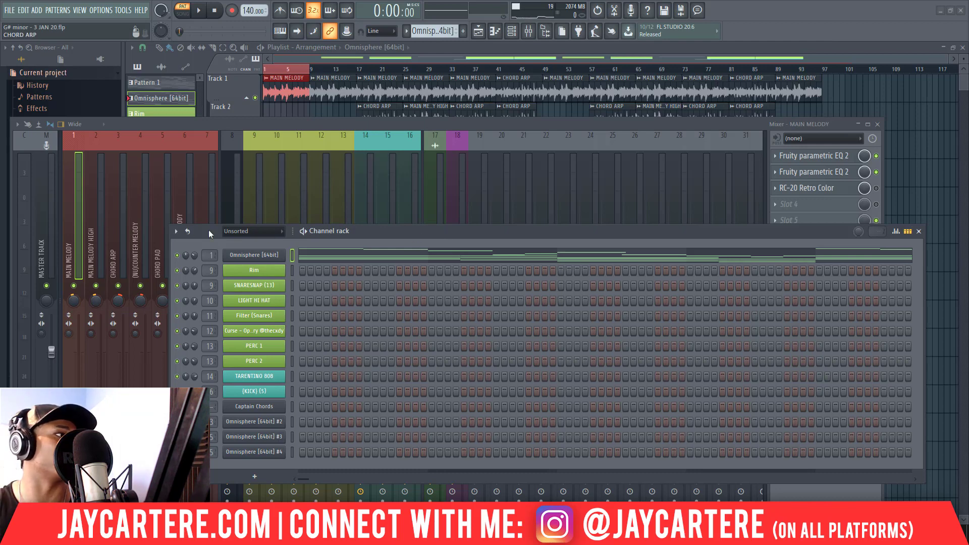
Open the first Fruity parametric EQ 2 on the MAIN MELODY track and place its window above the mixer
{"action": "left_click_drag", "start_coordinate": [512, 237], "coordinate": [495, 319]}
{"action": "left_click_drag", "start_coordinate": [544, 120], "coordinate": [544, 101]}
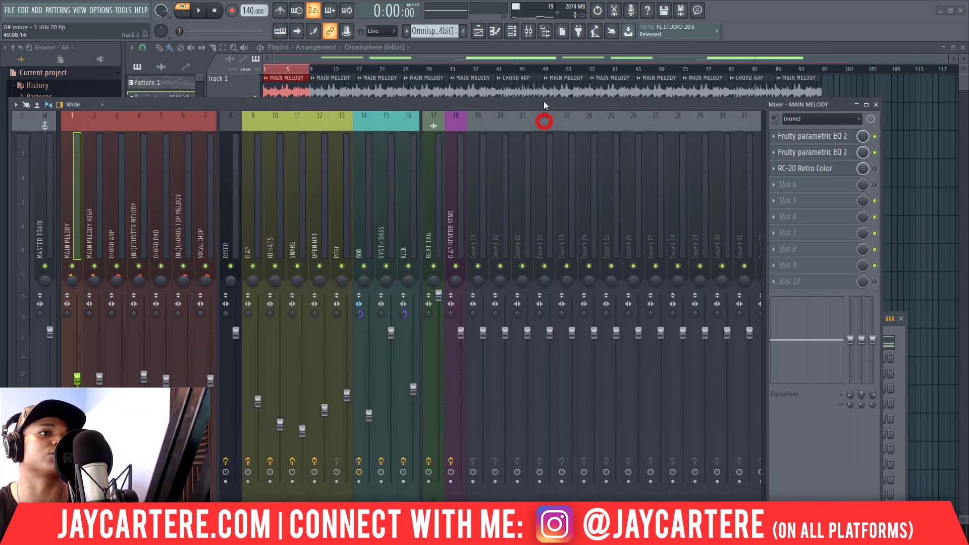
{"action": "left_click", "coordinate": [801, 138]}
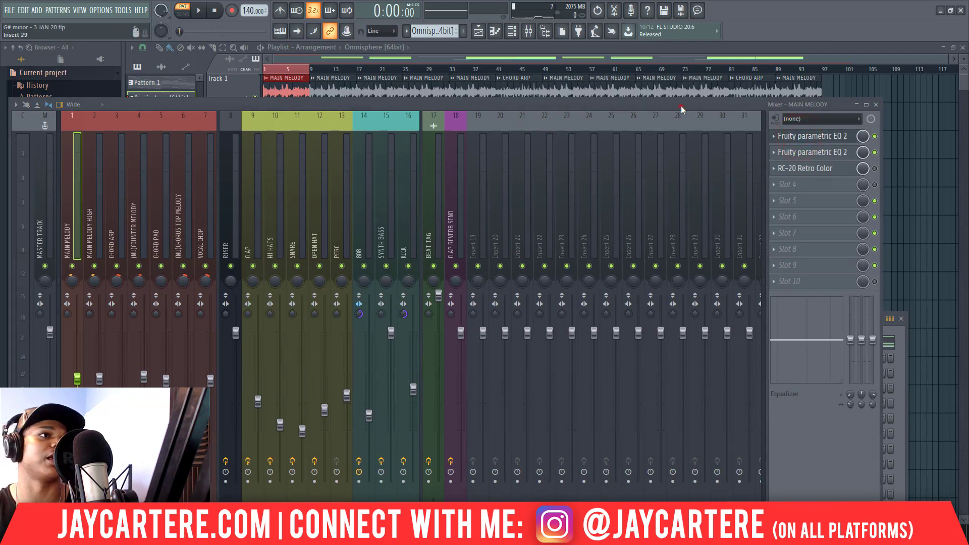
{"action": "left_click_drag", "start_coordinate": [681, 108], "coordinate": [689, 263]}
{"action": "left_click_drag", "start_coordinate": [386, 149], "coordinate": [458, 48]}
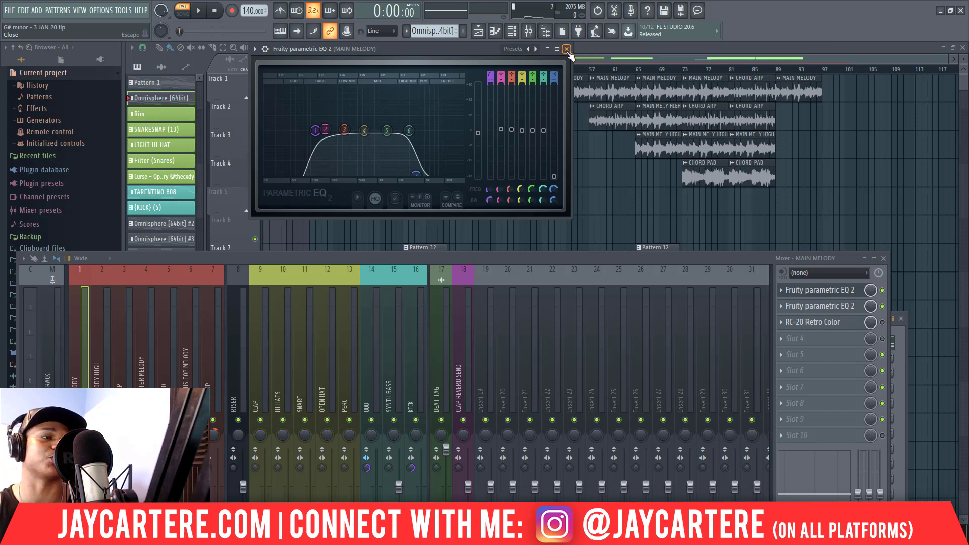
Open the second Fruity parametric EQ 2 beside the first, examine both low and high cut curves, and close both equalizers
{"action": "left_click", "coordinate": [813, 306]}
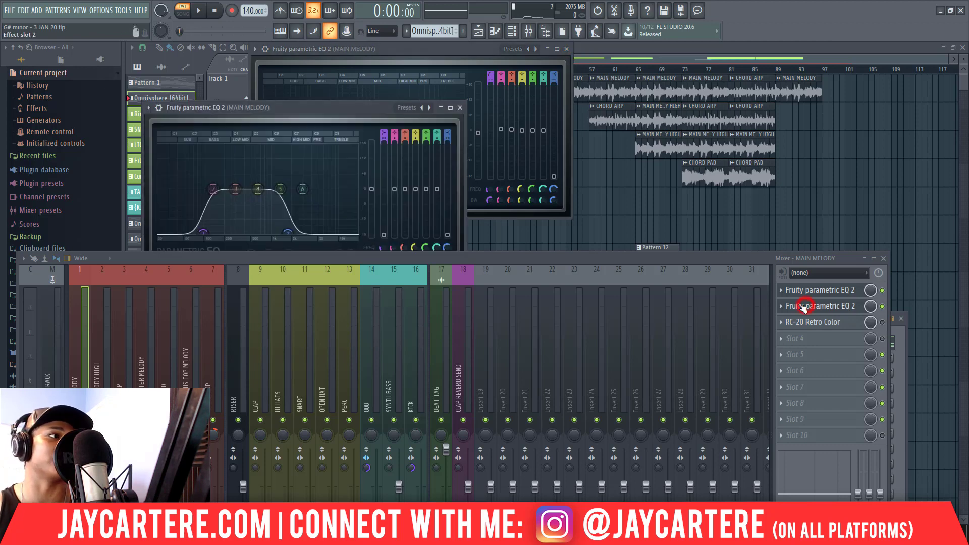
{"action": "left_click_drag", "start_coordinate": [346, 120], "coordinate": [690, 59]}
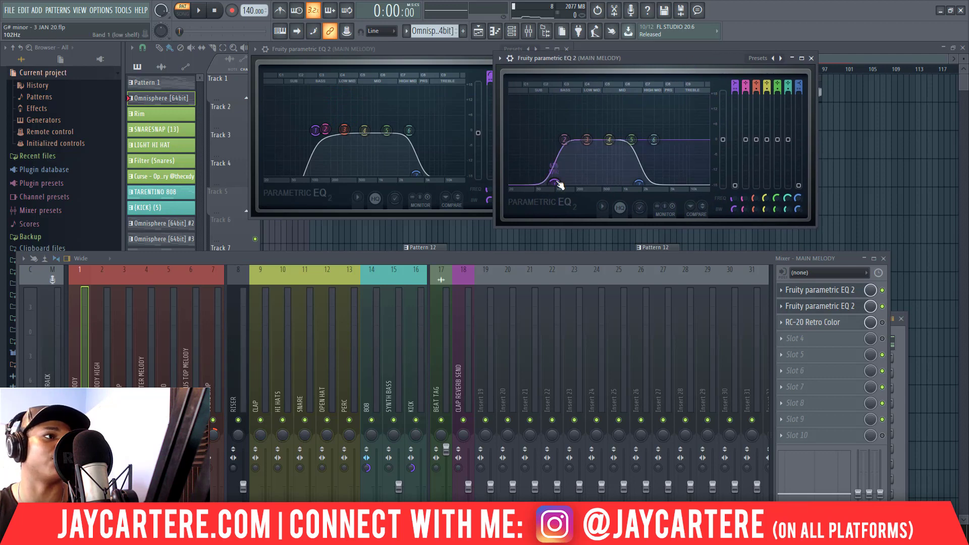
{"action": "mouse_move", "coordinate": [560, 185]}
{"action": "left_mouse_down"}
{"action": "mouse_move", "coordinate": [565, 150]}
{"action": "mouse_move", "coordinate": [562, 188]}
{"action": "left_mouse_up"}
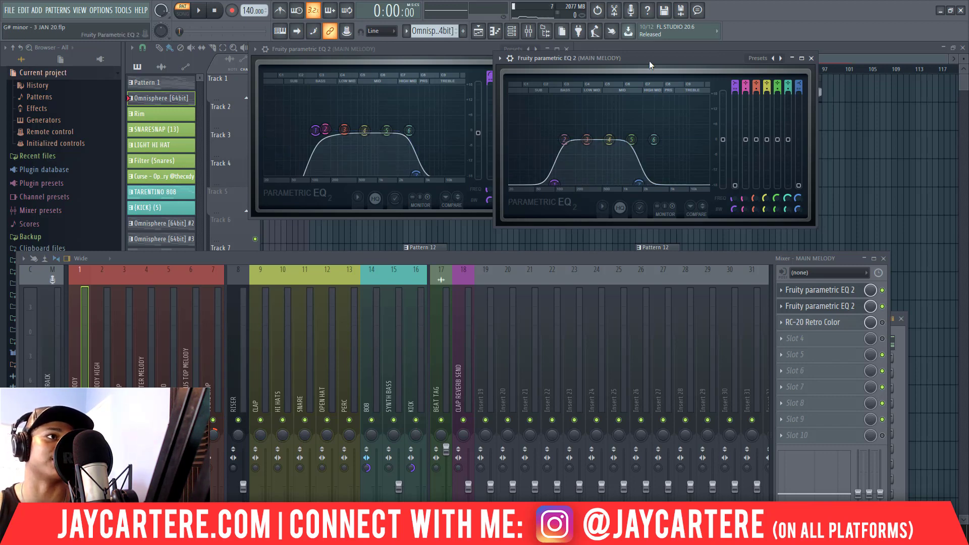
{"action": "left_click_drag", "start_coordinate": [650, 61], "coordinate": [651, 73]}
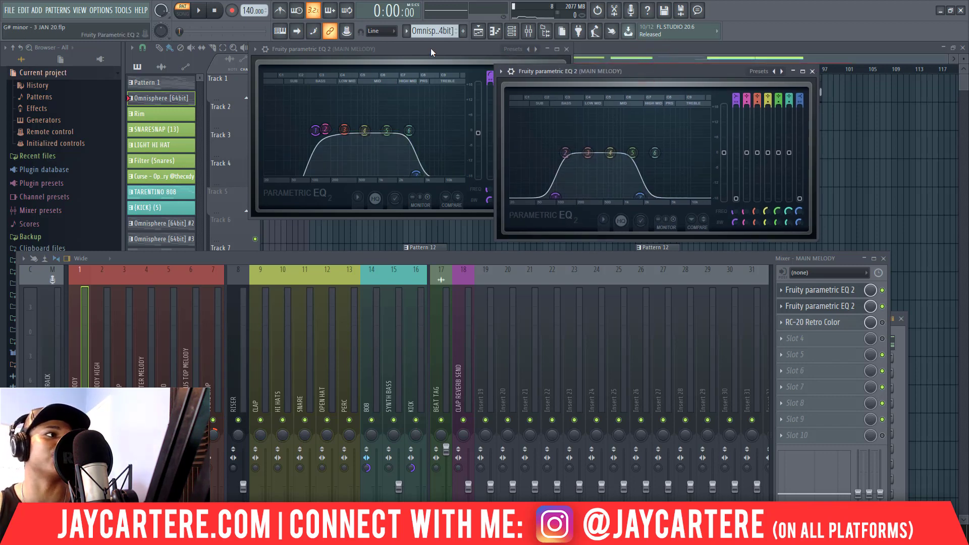
{"action": "left_click_drag", "start_coordinate": [431, 47], "coordinate": [351, 48]}
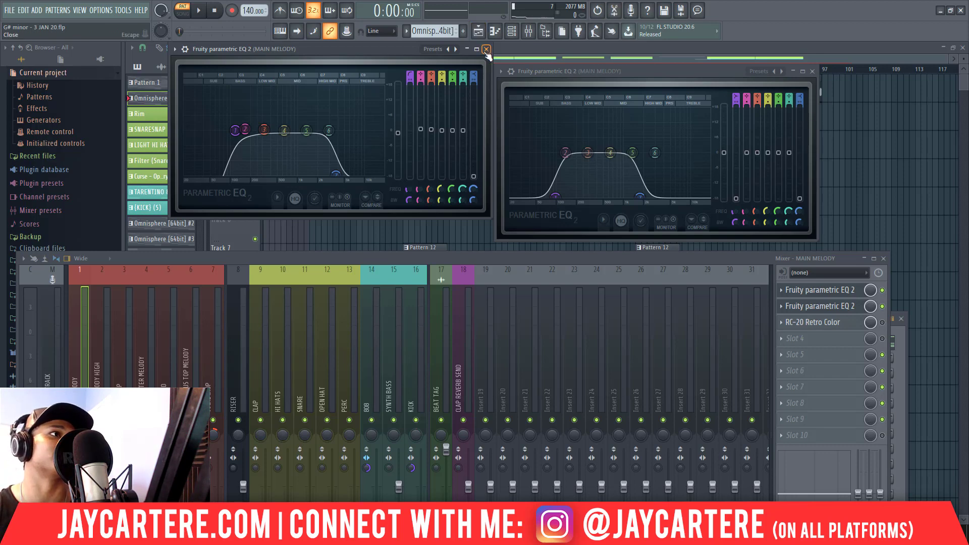
{"action": "left_click", "coordinate": [486, 49]}
{"action": "left_click", "coordinate": [812, 71]}
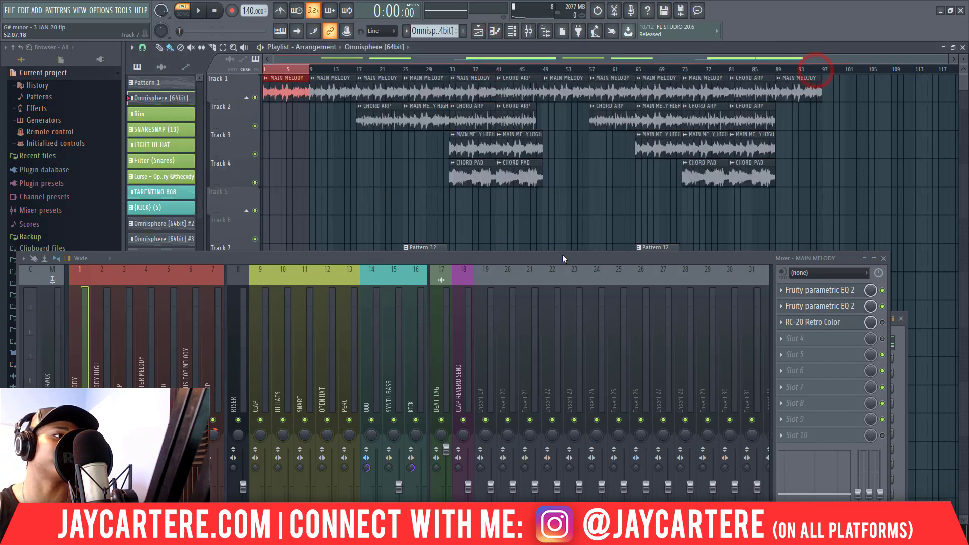
Bring the channel rack back into view above the mixer and open the first Omnisphere [64bit] channel's notes in the piano roll
{"action": "mouse_move", "coordinate": [562, 255]}
{"action": "left_mouse_down"}
{"action": "mouse_move", "coordinate": [555, 187]}
{"action": "mouse_move", "coordinate": [642, 187]}
{"action": "mouse_move", "coordinate": [686, 113]}
{"action": "mouse_move", "coordinate": [680, 107]}
{"action": "mouse_move", "coordinate": [680, 117]}
{"action": "left_mouse_up"}
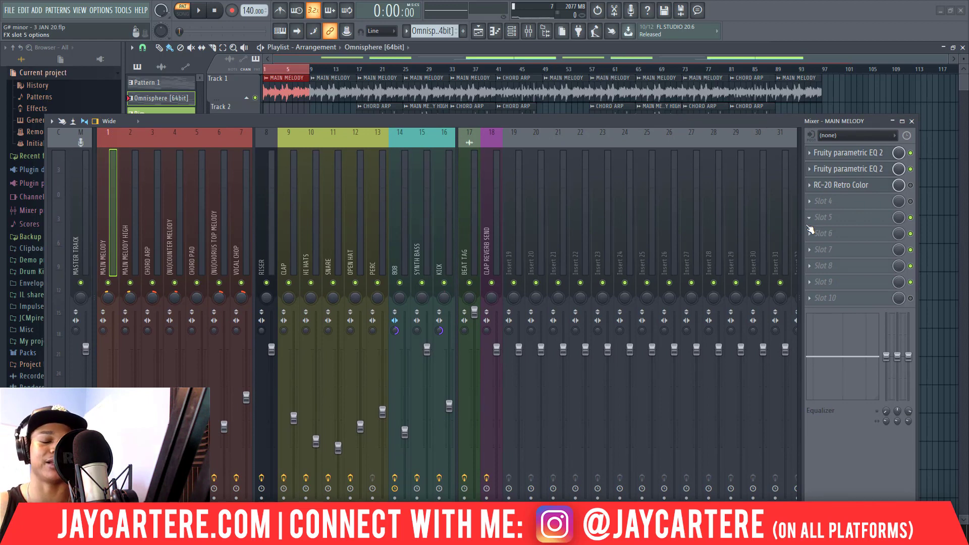
{"action": "left_click_drag", "start_coordinate": [744, 122], "coordinate": [764, 402]}
{"action": "double_click", "coordinate": [668, 320]}
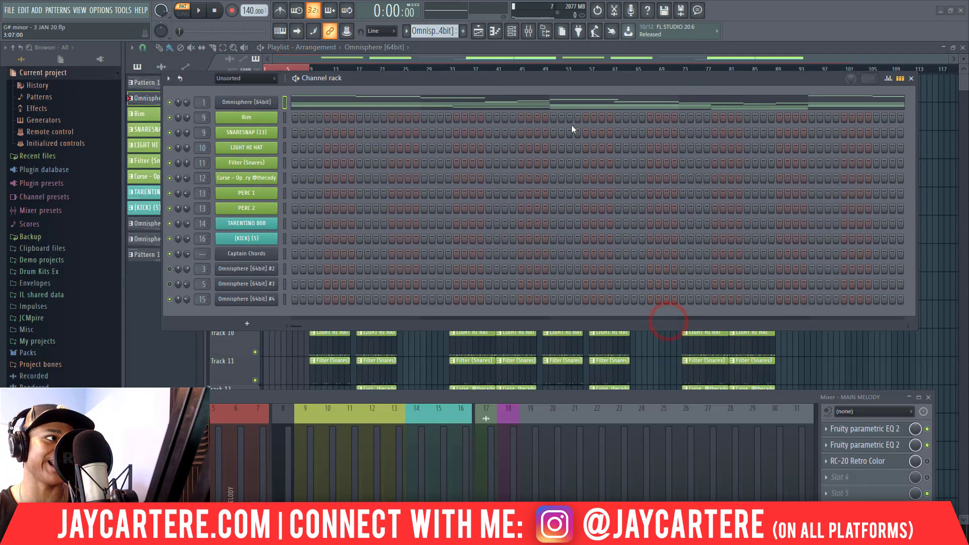
{"action": "left_click_drag", "start_coordinate": [377, 77], "coordinate": [461, 87]}
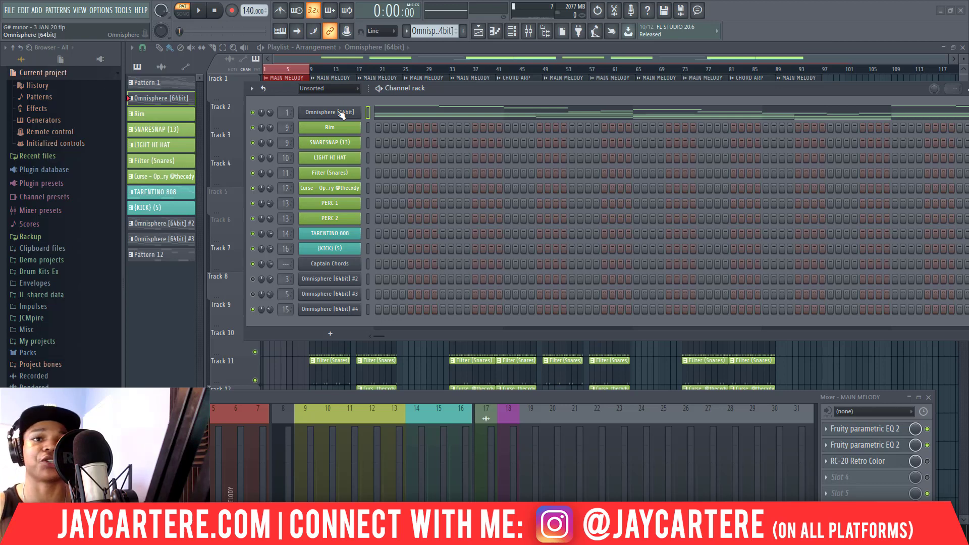
{"action": "right_click", "coordinate": [341, 115]}
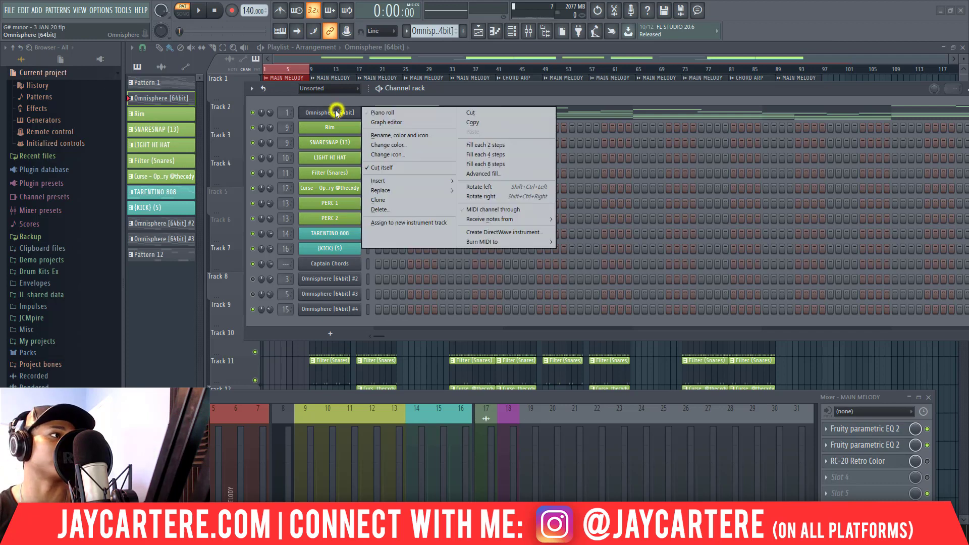
{"action": "left_click", "coordinate": [373, 112]}
{"action": "left_click_drag", "start_coordinate": [461, 93], "coordinate": [470, 89]}
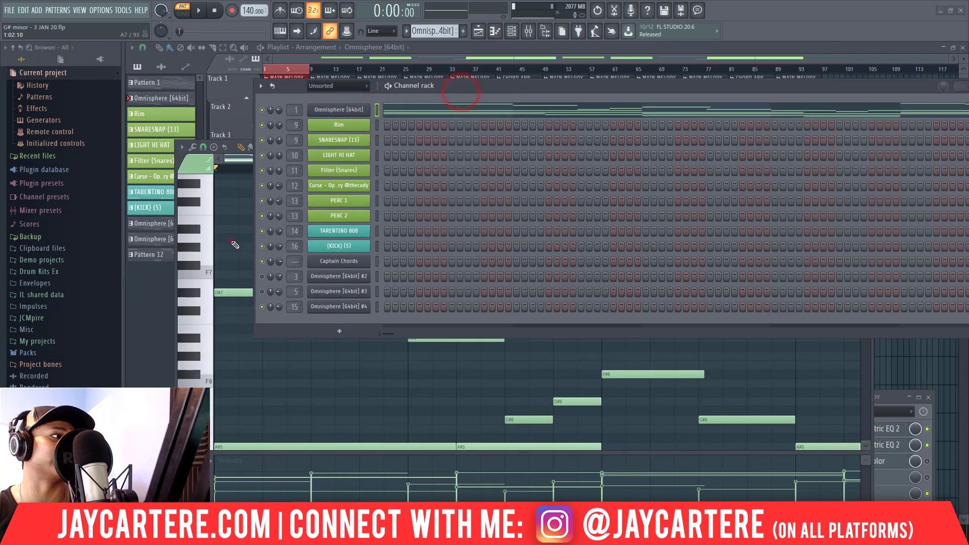
Select all the melody notes, transpose them up one octave and back down, and close the piano roll
{"action": "left_click", "coordinate": [233, 241]}
{"action": "key", "text": "ctrl+a"}
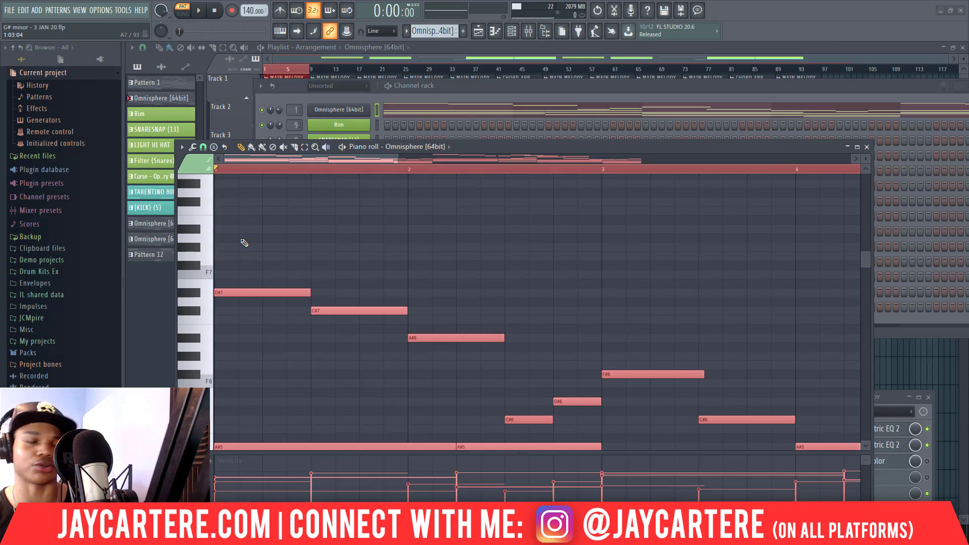
{"action": "key", "text": "ctrl+Up"}
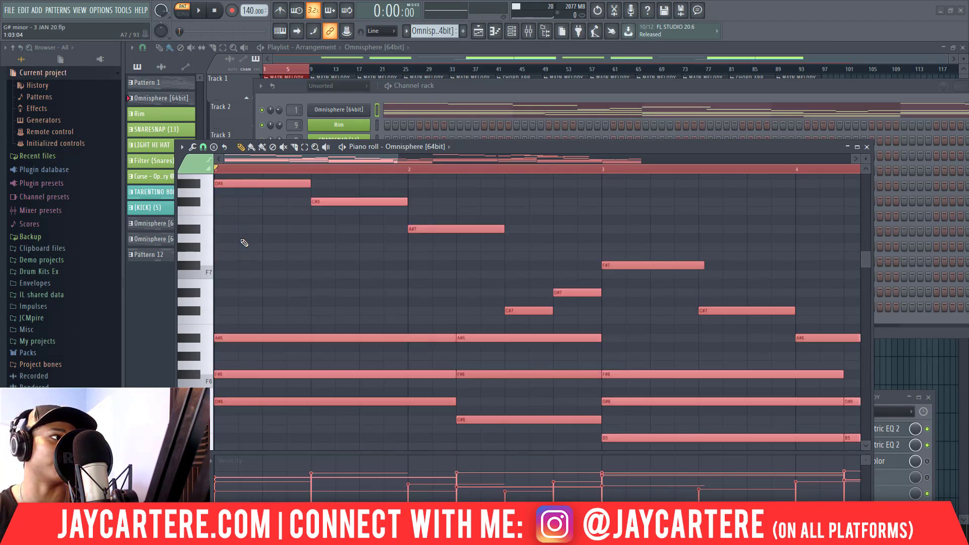
{"action": "key", "text": "ctrl+Down"}
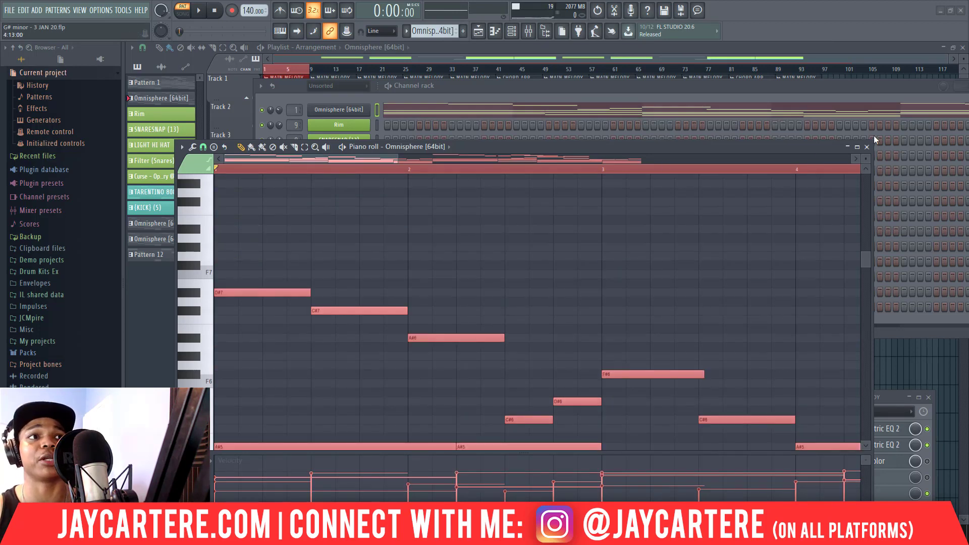
{"action": "left_click", "coordinate": [866, 146]}
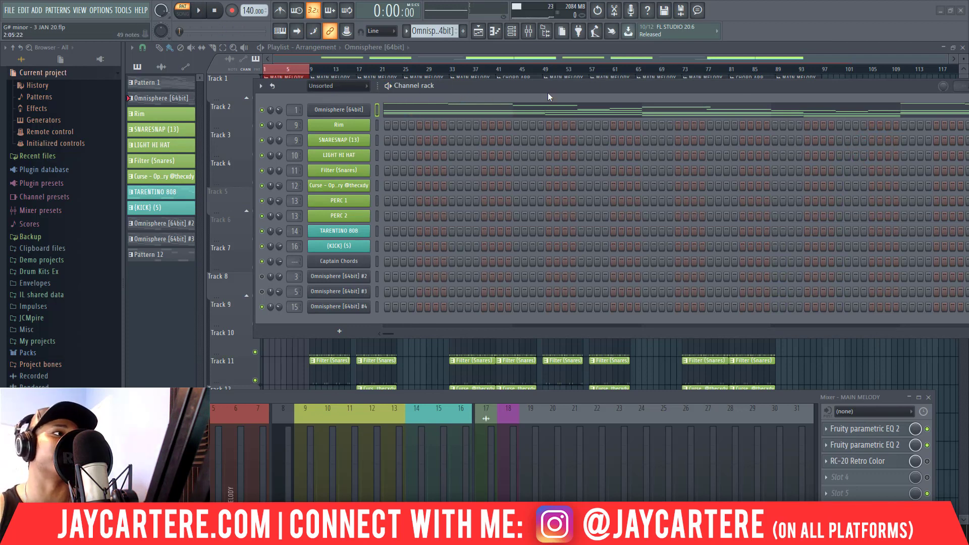
Bring the mixer back into view and enable the RC-20 Retro Color effect on the MAIN MELODY track
{"action": "left_click_drag", "start_coordinate": [507, 83], "coordinate": [550, 89]}
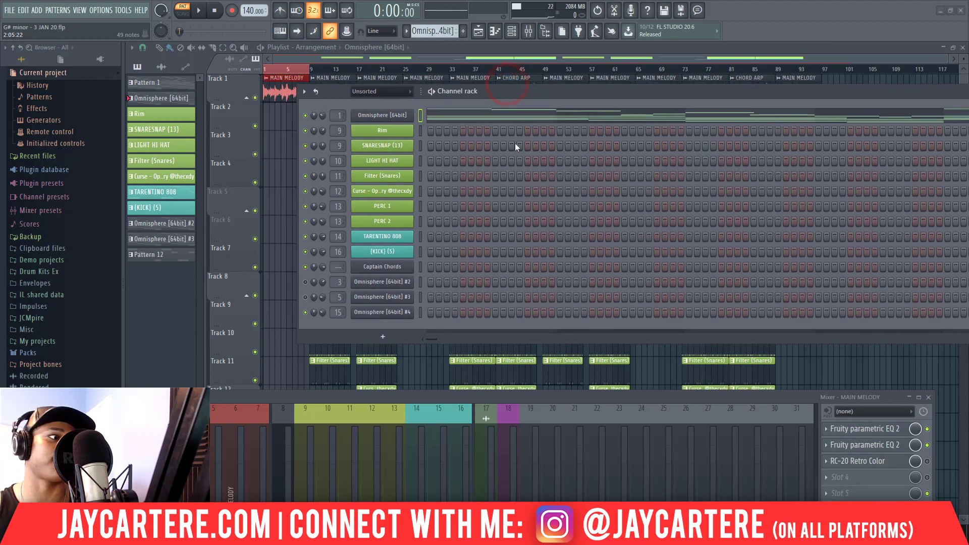
{"action": "left_click_drag", "start_coordinate": [544, 395], "coordinate": [505, 145]}
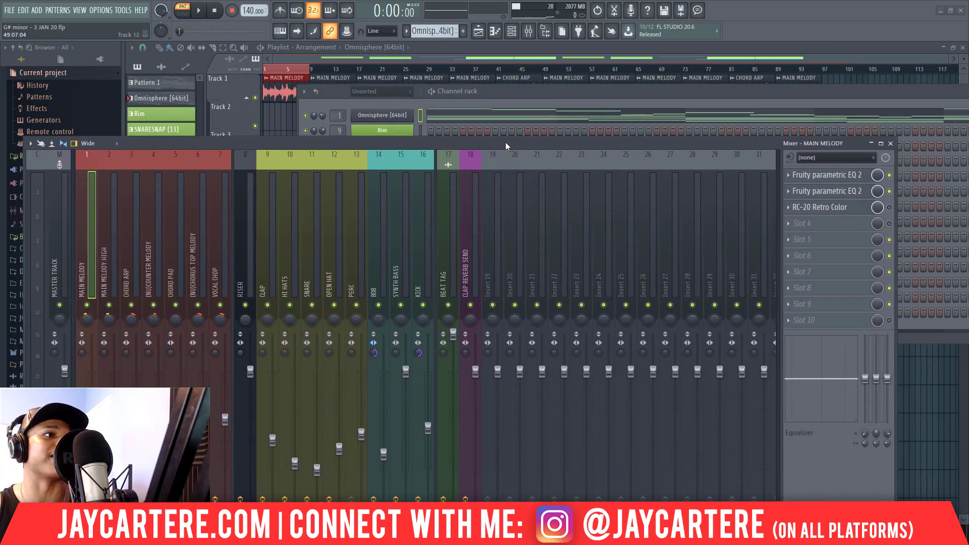
{"action": "left_click", "coordinate": [890, 208]}
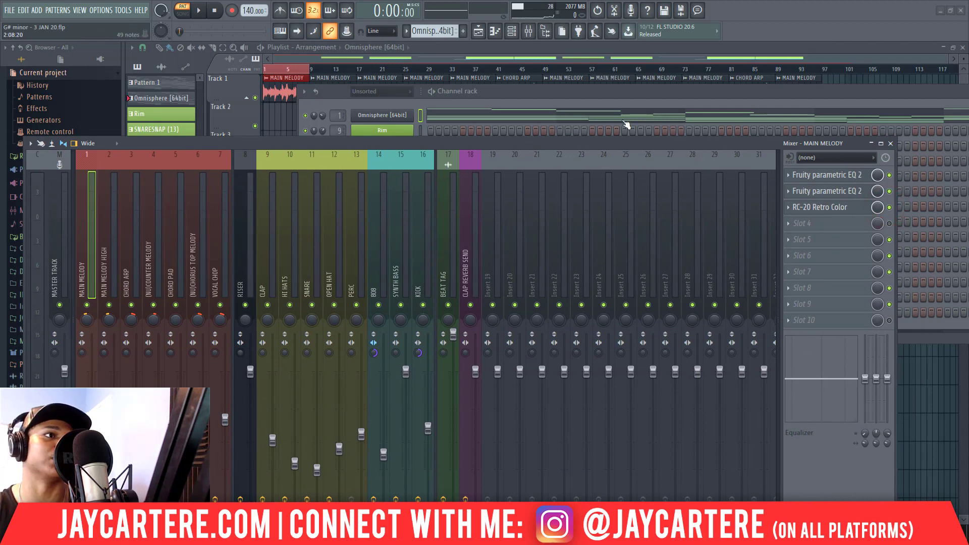
Open the RC-20 Retro Color effect on MAIN MELODY and arrange the channel rack and mixer so its controls are fully visible
{"action": "left_click_drag", "start_coordinate": [624, 144], "coordinate": [596, 142]}
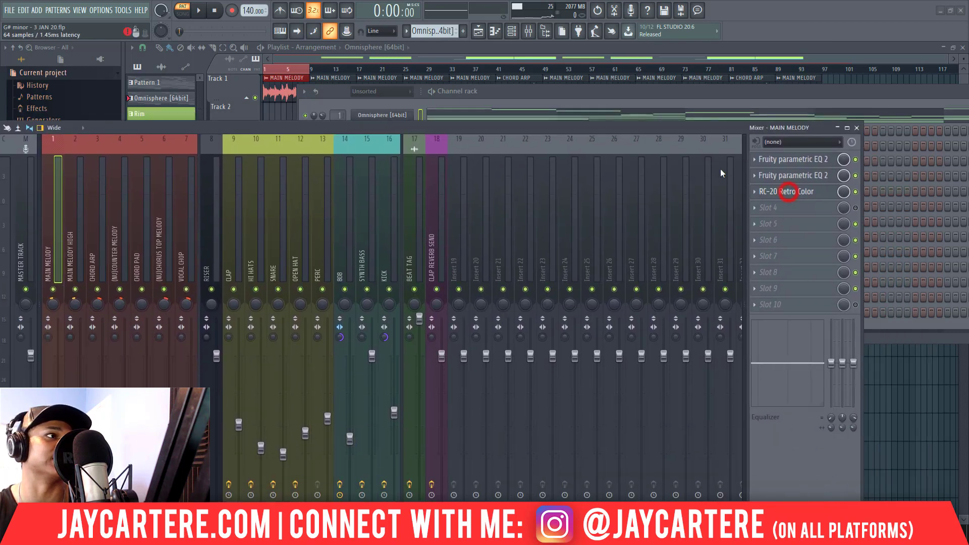
{"action": "left_click_drag", "start_coordinate": [453, 126], "coordinate": [605, 283]}
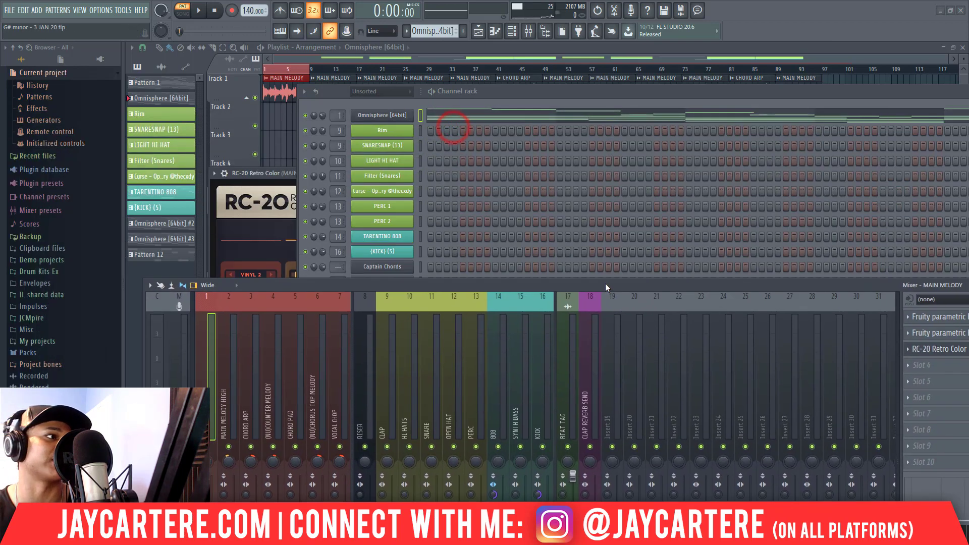
{"action": "left_click_drag", "start_coordinate": [500, 94], "coordinate": [587, 96]}
{"action": "left_click_drag", "start_coordinate": [357, 169], "coordinate": [313, 63]}
{"action": "left_click_drag", "start_coordinate": [573, 100], "coordinate": [705, 91]}
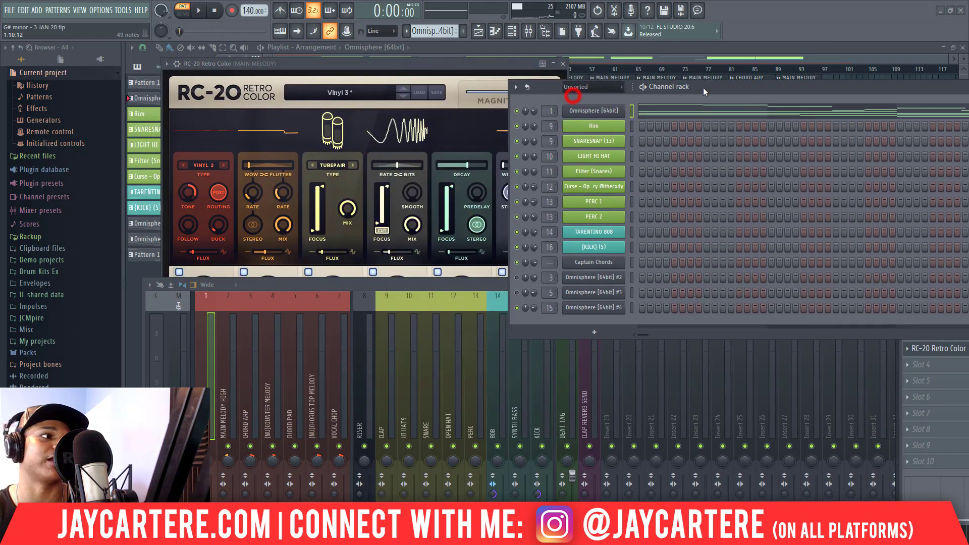
{"action": "left_click_drag", "start_coordinate": [458, 279], "coordinate": [549, 343]}
{"action": "left_click_drag", "start_coordinate": [907, 242], "coordinate": [968, 102]}
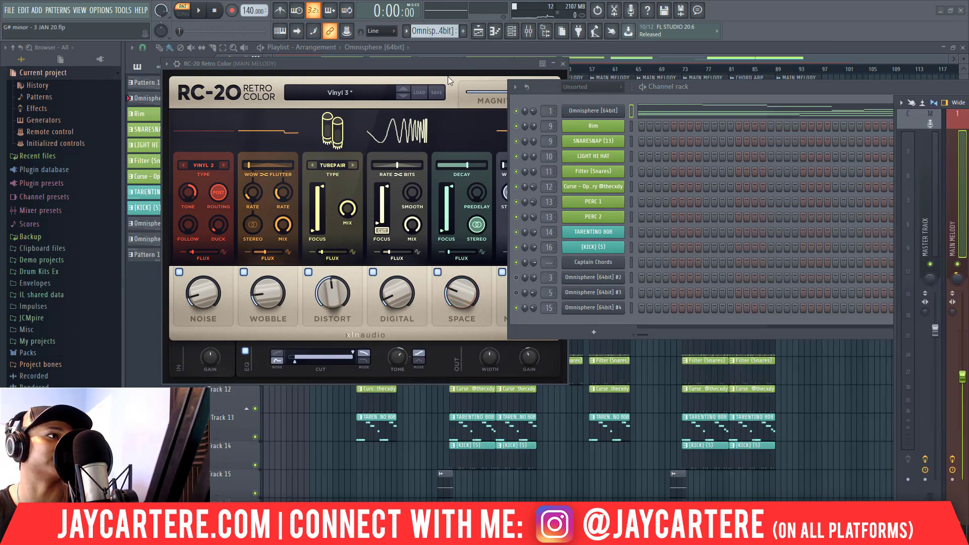
{"action": "left_click_drag", "start_coordinate": [451, 64], "coordinate": [402, 56]}
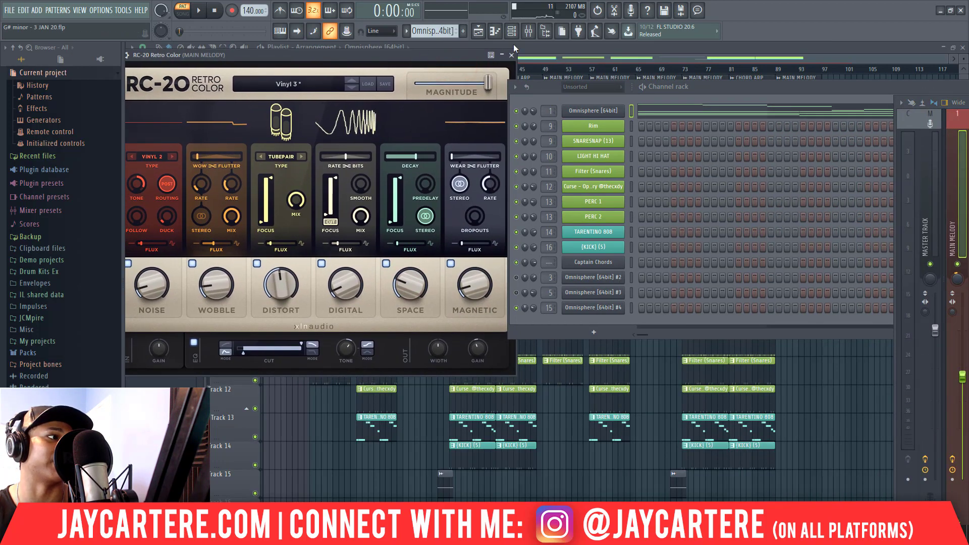
Listen to the Omnisphere pattern with RC-20 Retro Color active, keeping the effect beside the channel rack, and stop playback
{"action": "left_click_drag", "start_coordinate": [731, 96], "coordinate": [517, 123]}
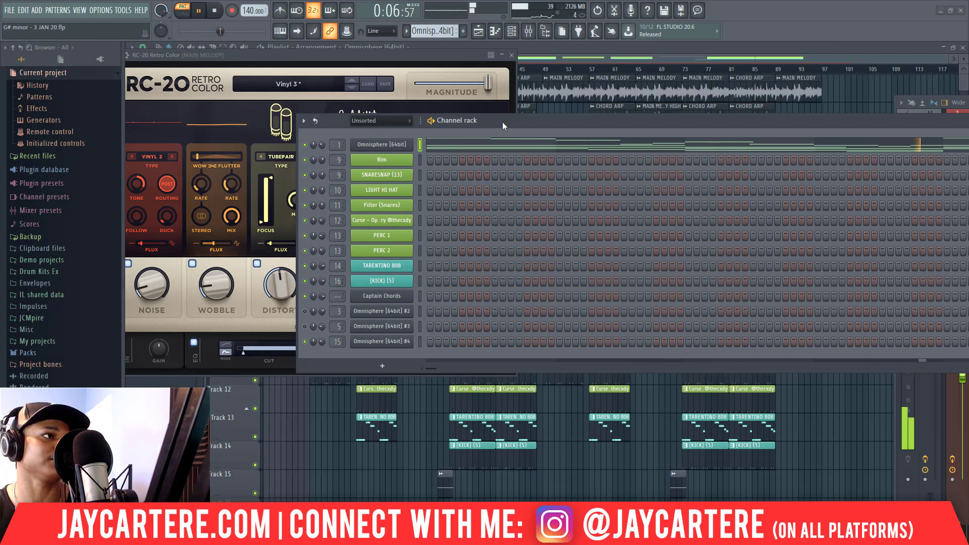
{"action": "left_click_drag", "start_coordinate": [502, 122], "coordinate": [730, 117]}
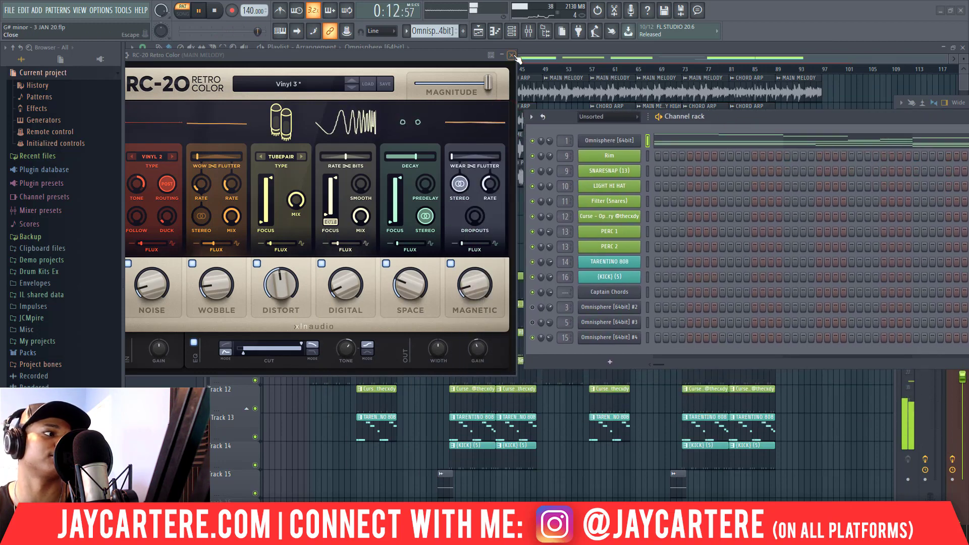
{"action": "key", "text": "space"}
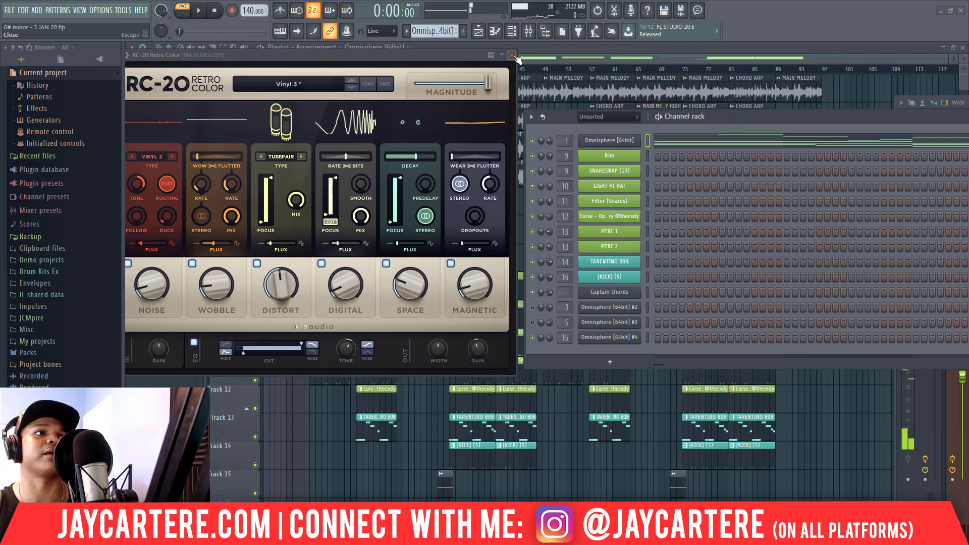
Close the RC-20 Retro Color effect and rearrange the channel rack and mixer to uncover the start of the playlist
{"action": "left_click", "coordinate": [512, 55]}
{"action": "left_click_drag", "start_coordinate": [700, 117], "coordinate": [353, 111]}
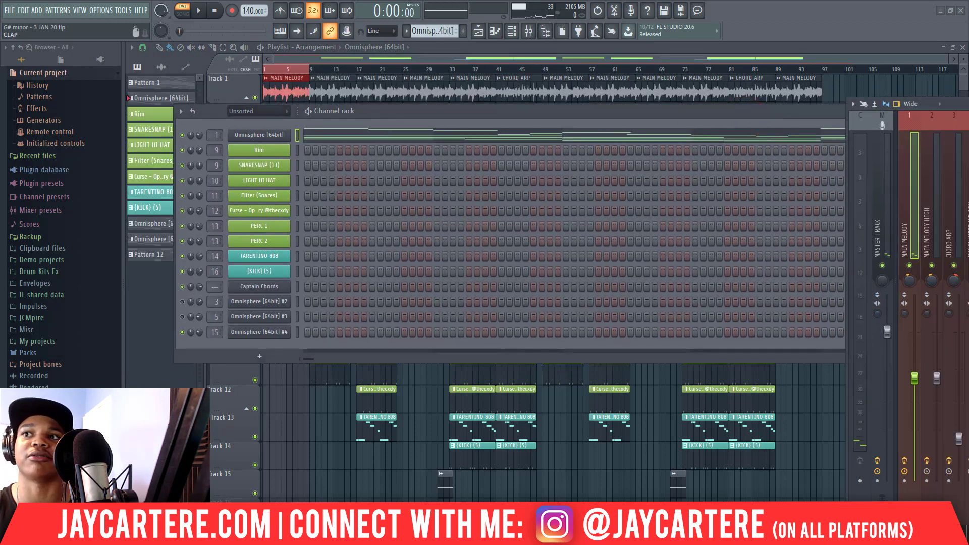
{"action": "key", "text": "F9"}
{"action": "left_click_drag", "start_coordinate": [500, 112], "coordinate": [292, 65]}
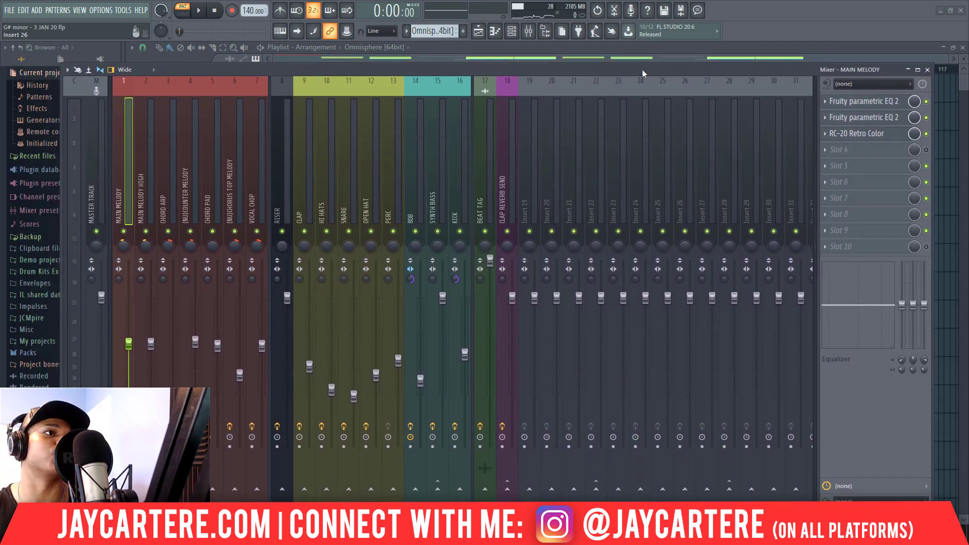
{"action": "left_click_drag", "start_coordinate": [642, 73], "coordinate": [968, 144]}
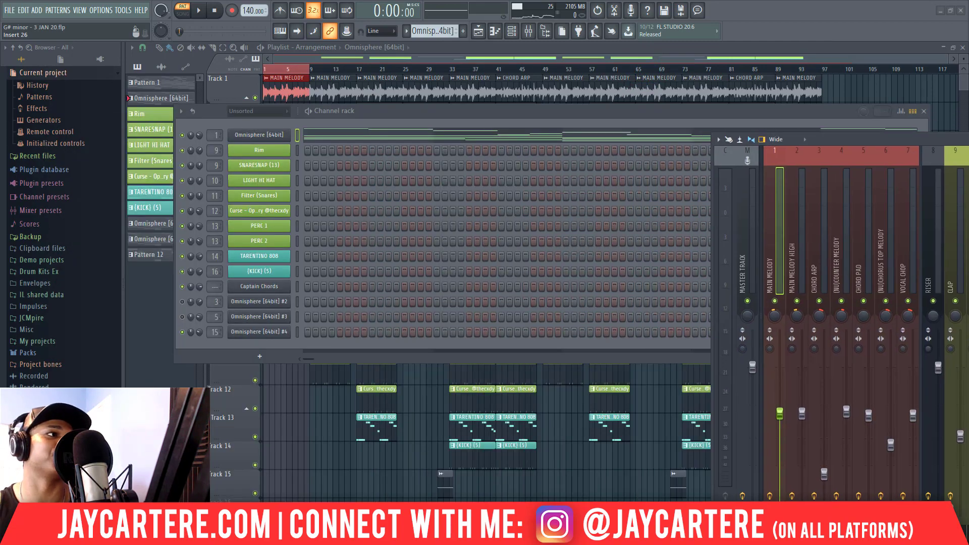
{"action": "left_click_drag", "start_coordinate": [397, 115], "coordinate": [658, 127]}
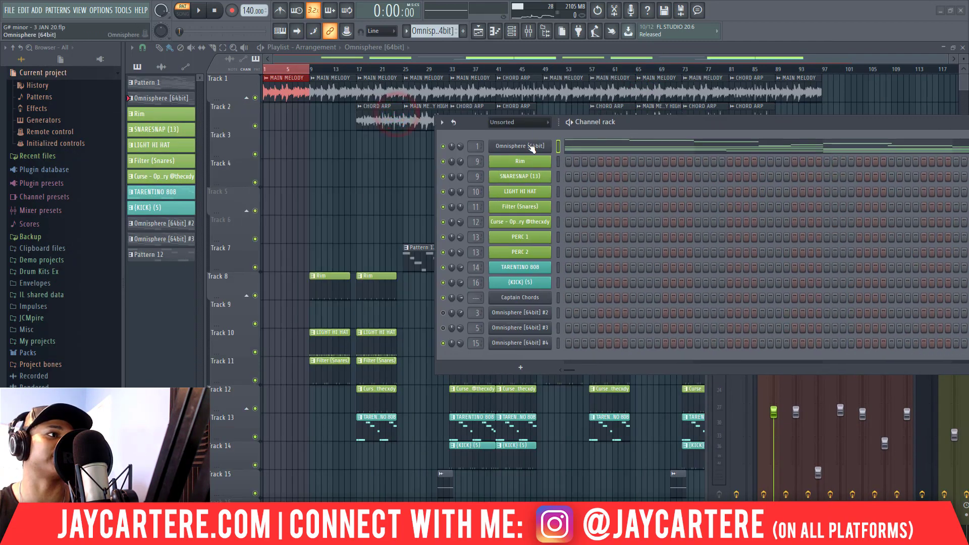
Place the Omnisphere pattern at the start of Track 4 in the playlist, and delete it again
{"action": "left_click", "coordinate": [255, 182]}
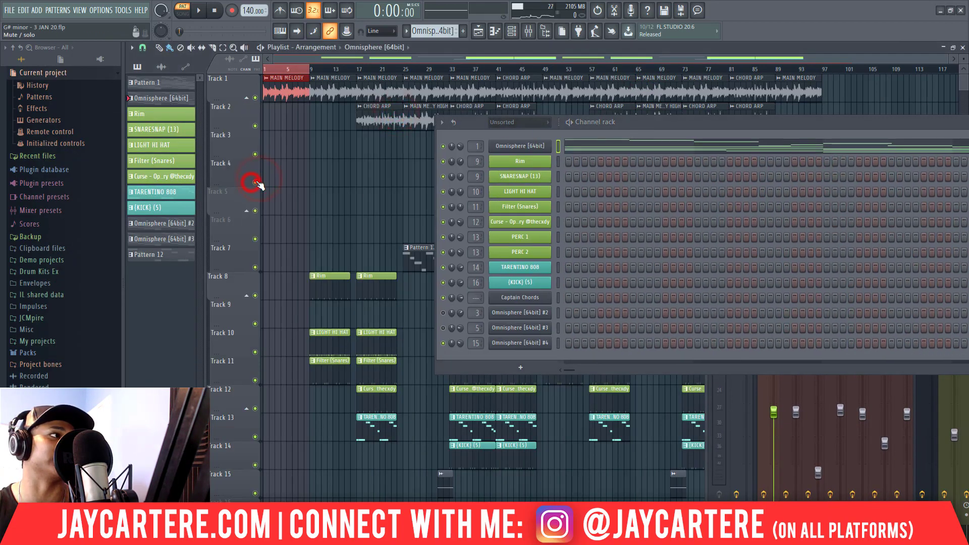
{"action": "left_click", "coordinate": [293, 172]}
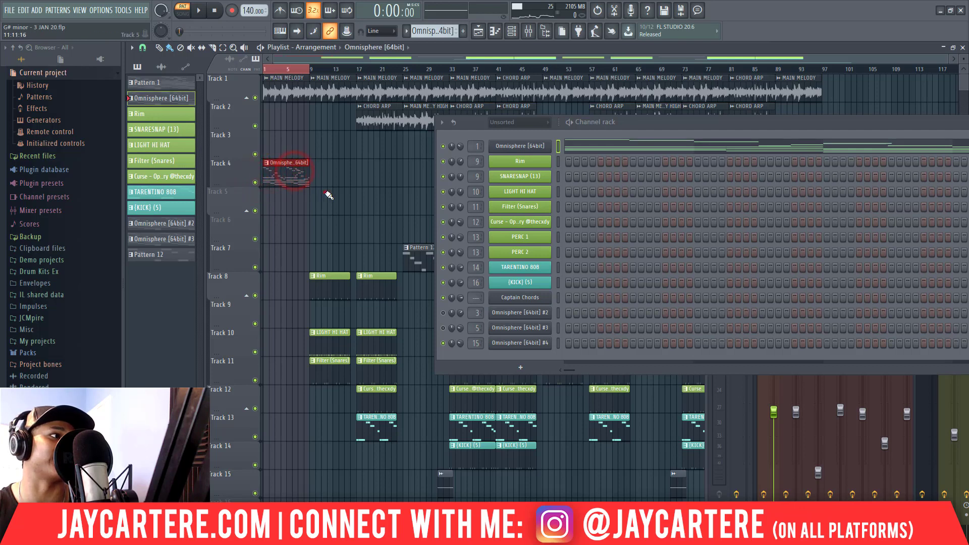
{"action": "left_click_drag", "start_coordinate": [326, 193], "coordinate": [267, 151]}
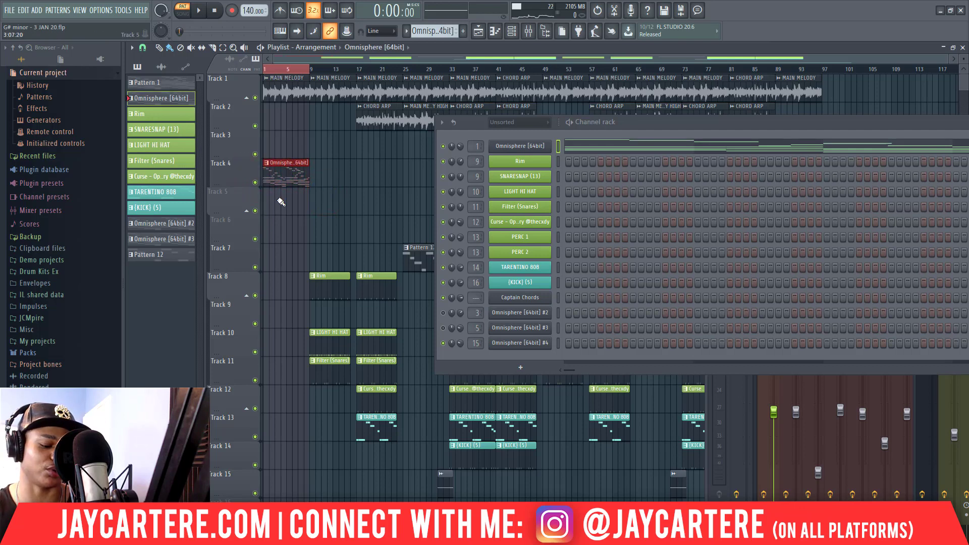
{"action": "right_click", "coordinate": [297, 175]}
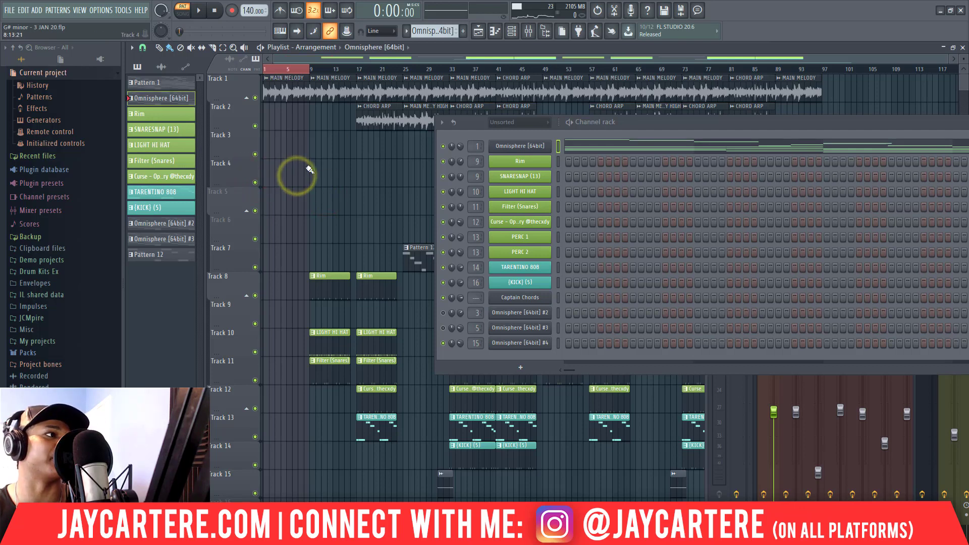
Open the channel settings of the MAIN MELODY audio clip on Track 1 and position them beside the channel rack
{"action": "double_click", "coordinate": [285, 89]}
{"action": "left_click_drag", "start_coordinate": [365, 187], "coordinate": [265, 107]}
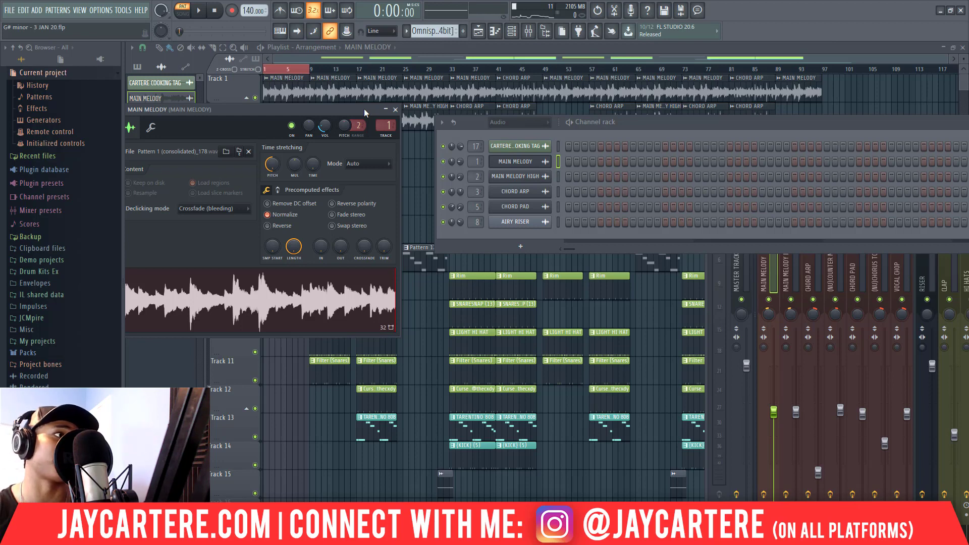
{"action": "left_click_drag", "start_coordinate": [359, 107], "coordinate": [402, 83]}
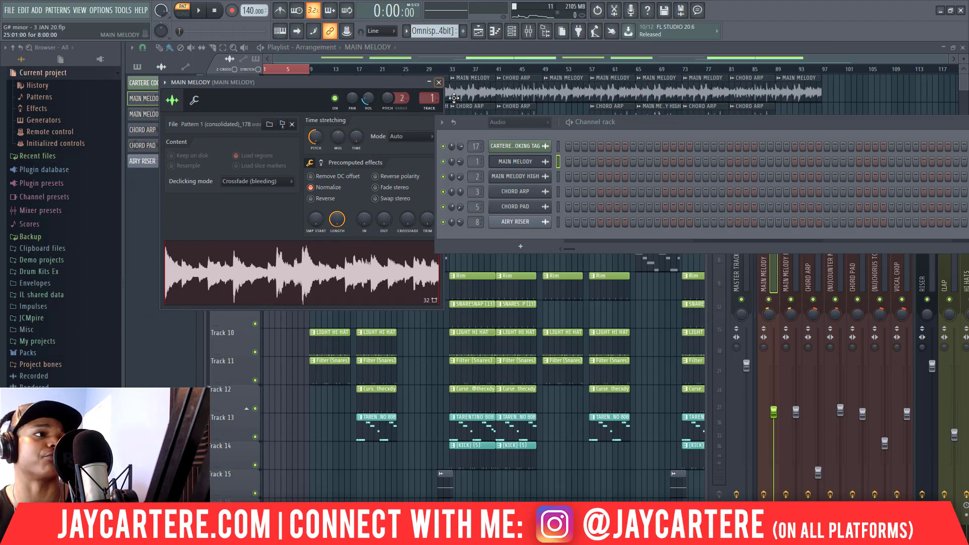
{"action": "left_click_drag", "start_coordinate": [465, 123], "coordinate": [504, 138]}
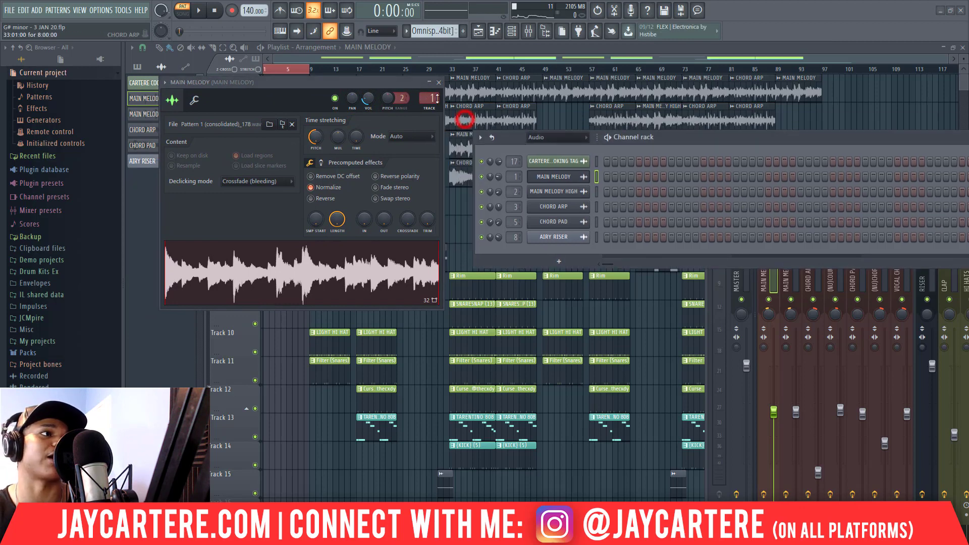
Move the channel rack and mixer lower so the melody tracks in the playlist are fully uncovered
{"action": "left_click_drag", "start_coordinate": [770, 130], "coordinate": [774, 195]}
{"action": "left_click", "coordinate": [774, 190]}
{"action": "left_click_drag", "start_coordinate": [761, 137], "coordinate": [760, 328]}
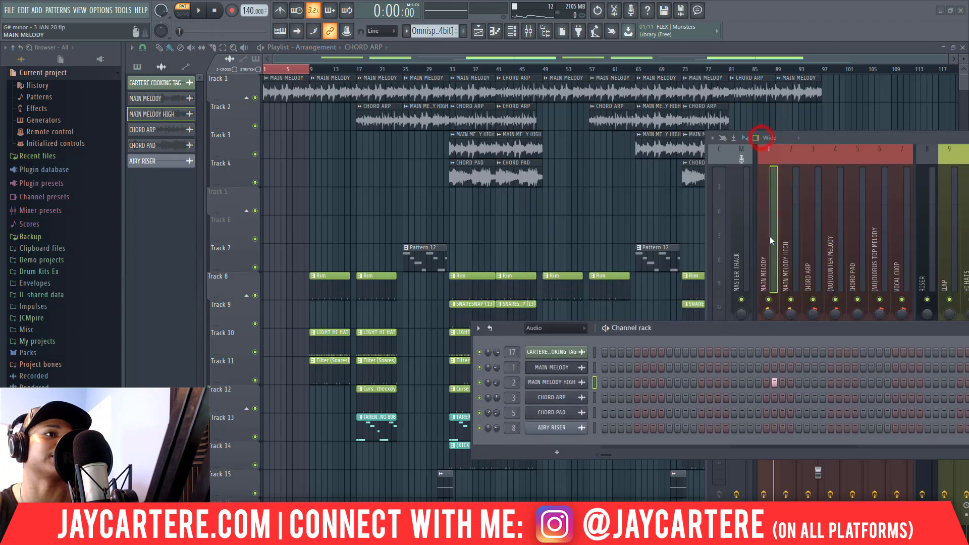
{"action": "left_click", "coordinate": [773, 383]}
{"action": "left_click_drag", "start_coordinate": [818, 137], "coordinate": [818, 255]}
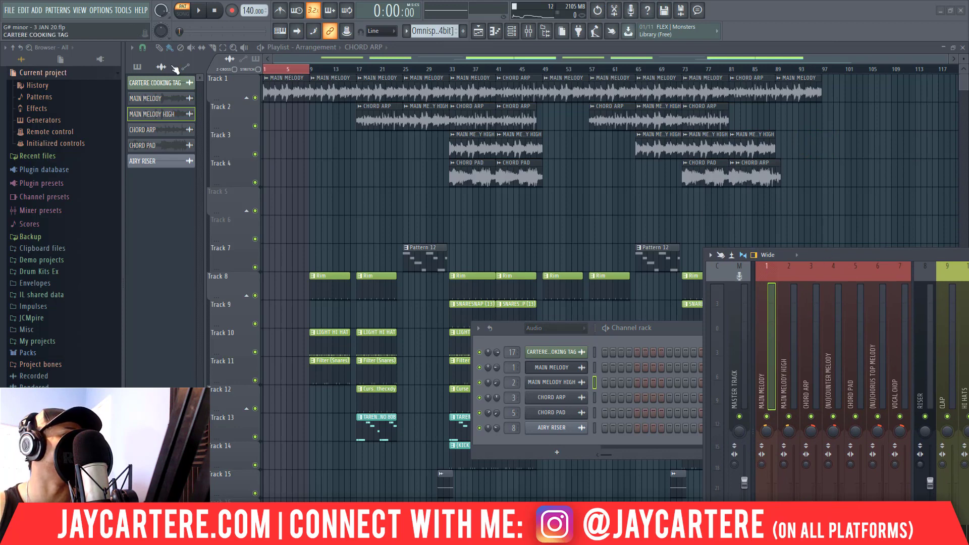
Roll back the accidental clip moves and step edits through the project history, and delete the restored Omnisphere clip from Track 4
{"action": "left_click", "coordinate": [49, 85]}
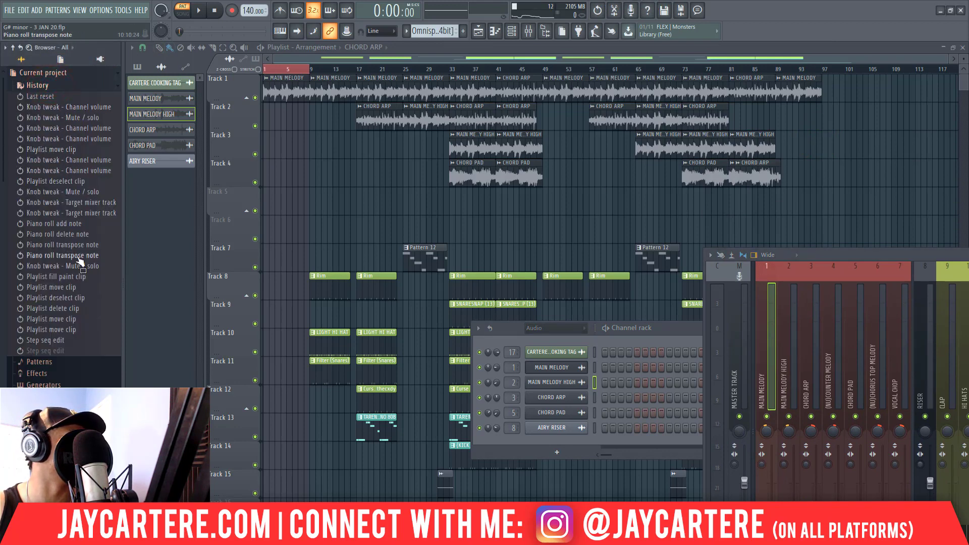
{"action": "left_click", "coordinate": [56, 320]}
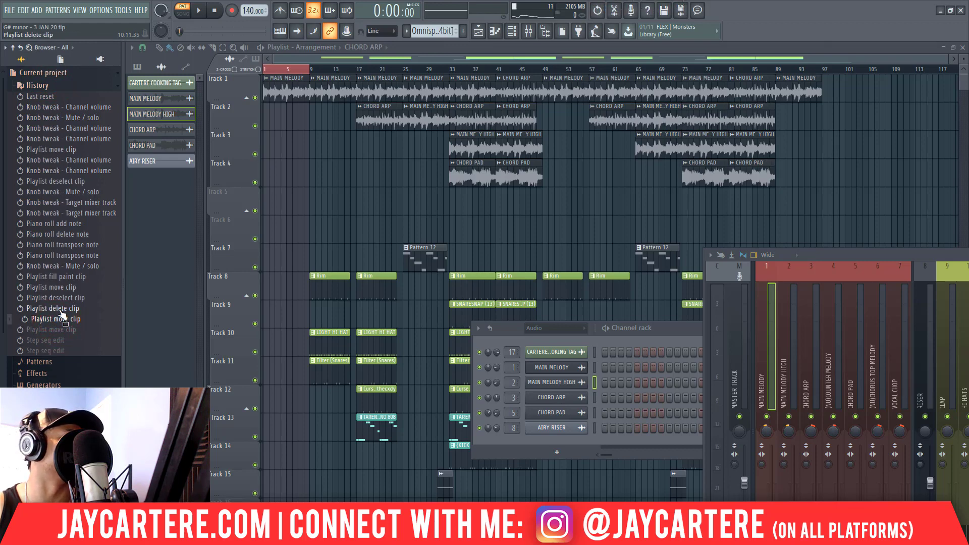
{"action": "left_click", "coordinate": [60, 308]}
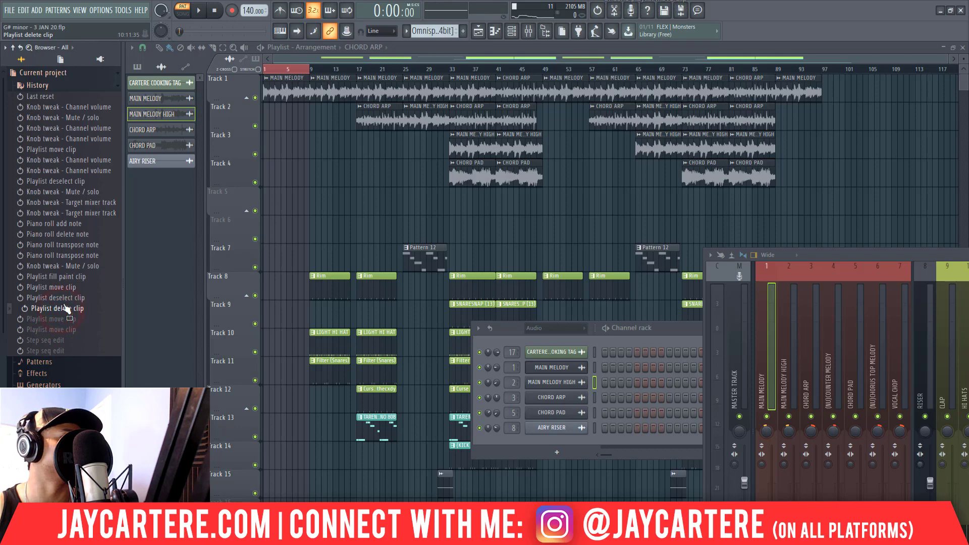
{"action": "left_click", "coordinate": [63, 297]}
{"action": "right_click", "coordinate": [307, 172]}
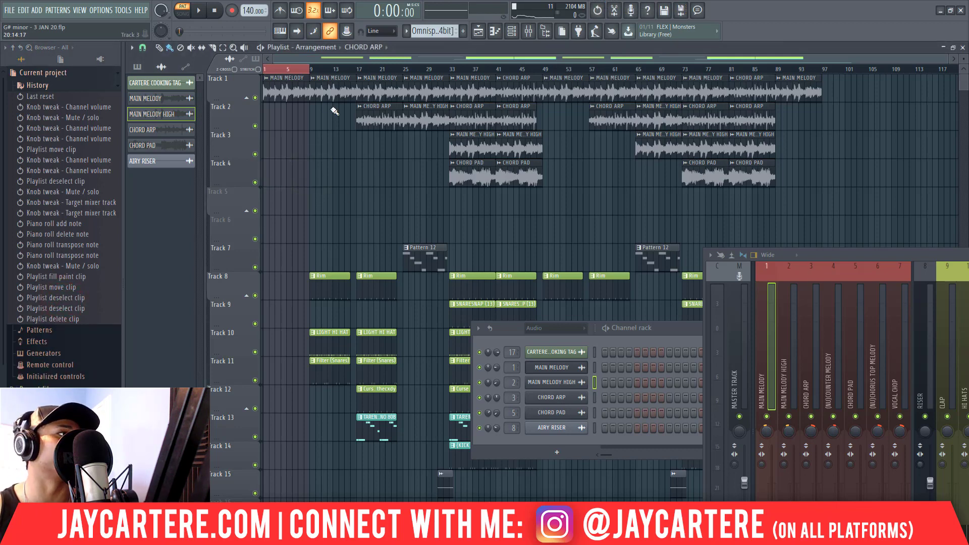
Disable the RC-20 Retro Color effect on the MAIN MELODY mixer track and move the mixer aside to uncover the playlist
{"action": "double_click", "coordinate": [670, 335]}
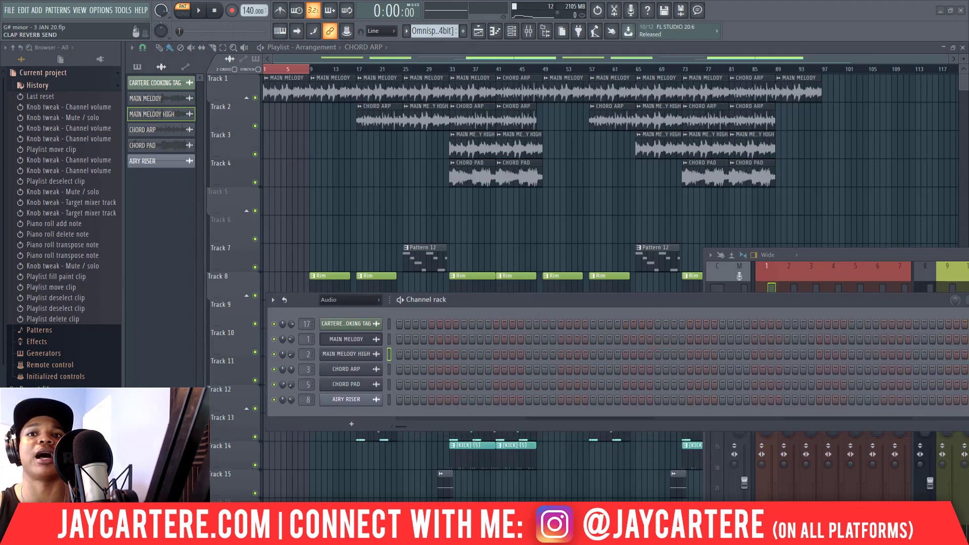
{"action": "left_click_drag", "start_coordinate": [968, 255], "coordinate": [484, 125]}
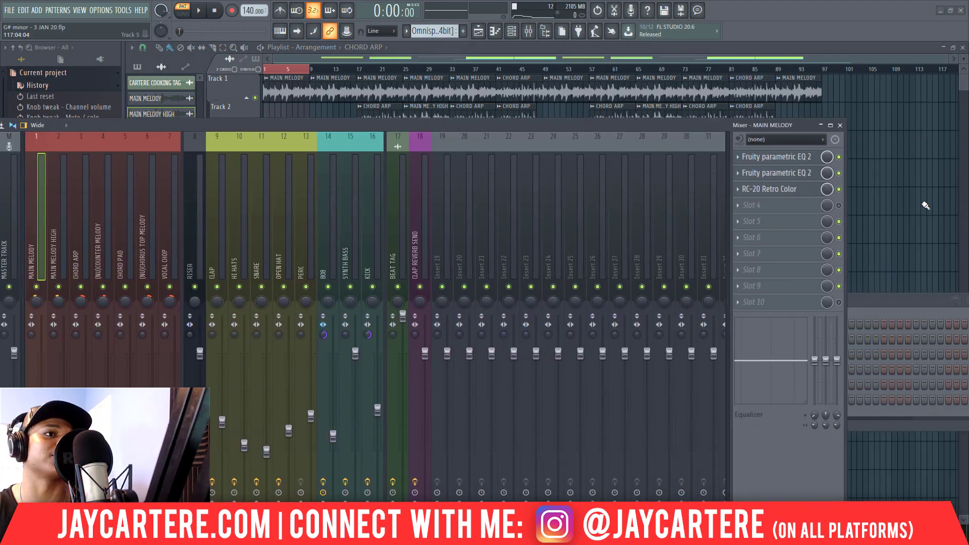
{"action": "left_click", "coordinate": [839, 190]}
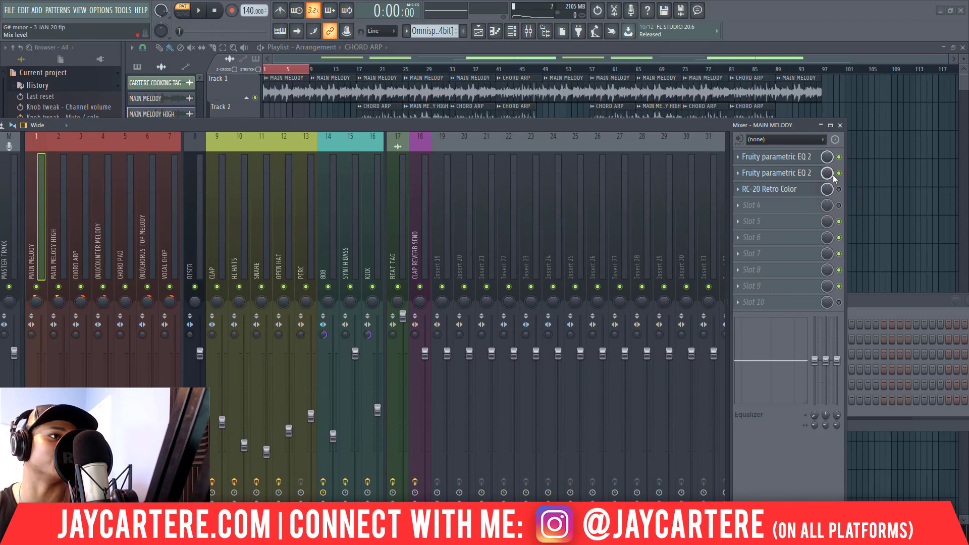
{"action": "left_click_drag", "start_coordinate": [589, 122], "coordinate": [625, 119]}
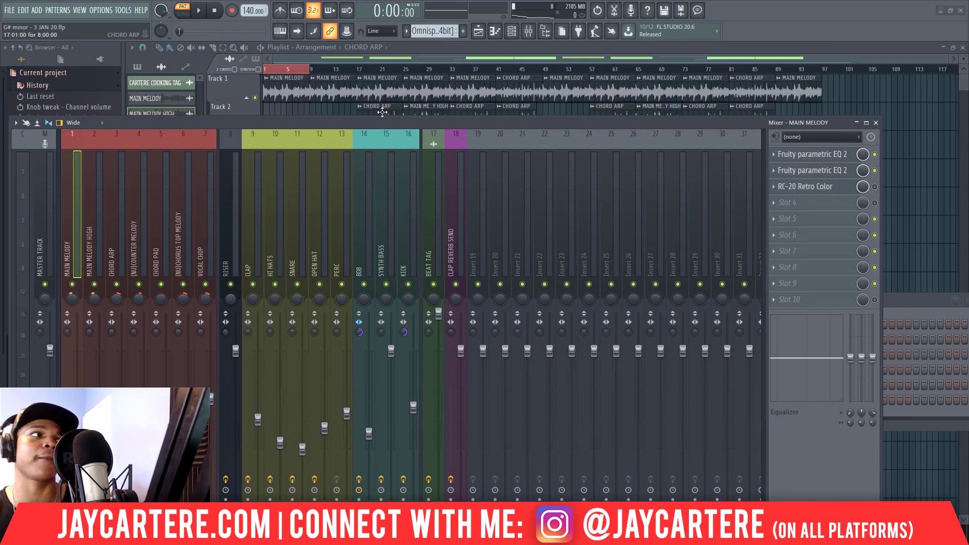
{"action": "left_click_drag", "start_coordinate": [357, 124], "coordinate": [967, 132]}
{"action": "left_click_drag", "start_coordinate": [614, 104], "coordinate": [635, 94]}
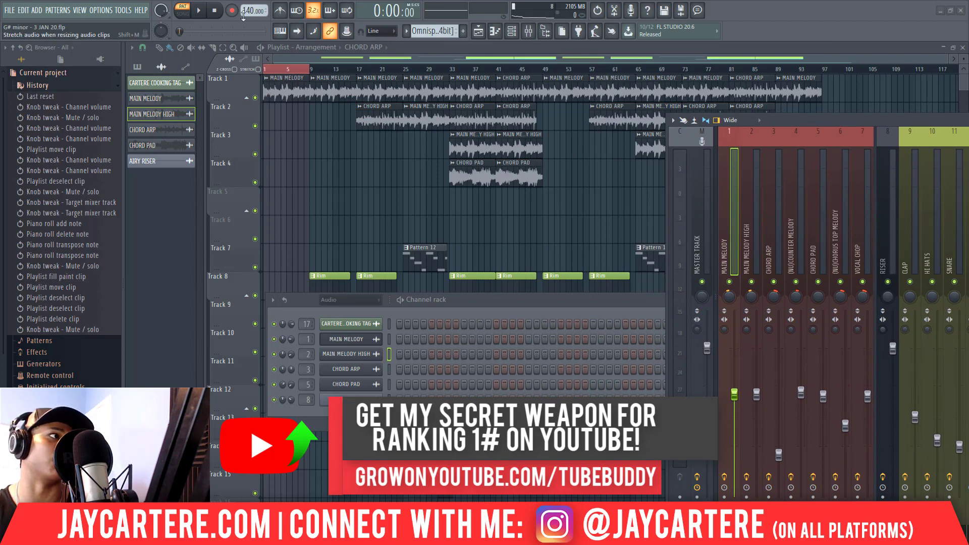
Switch playback to song mode, listen to the MAIN MELODY audio in the intro, and stop playback
{"action": "left_click", "coordinate": [202, 11]}
{"action": "left_click", "coordinate": [202, 11]}
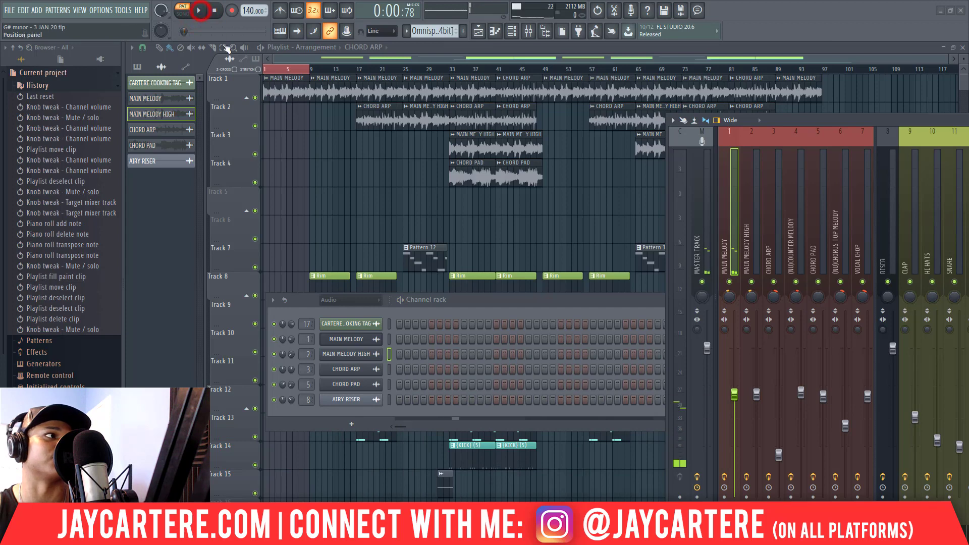
{"action": "left_click", "coordinate": [183, 14]}
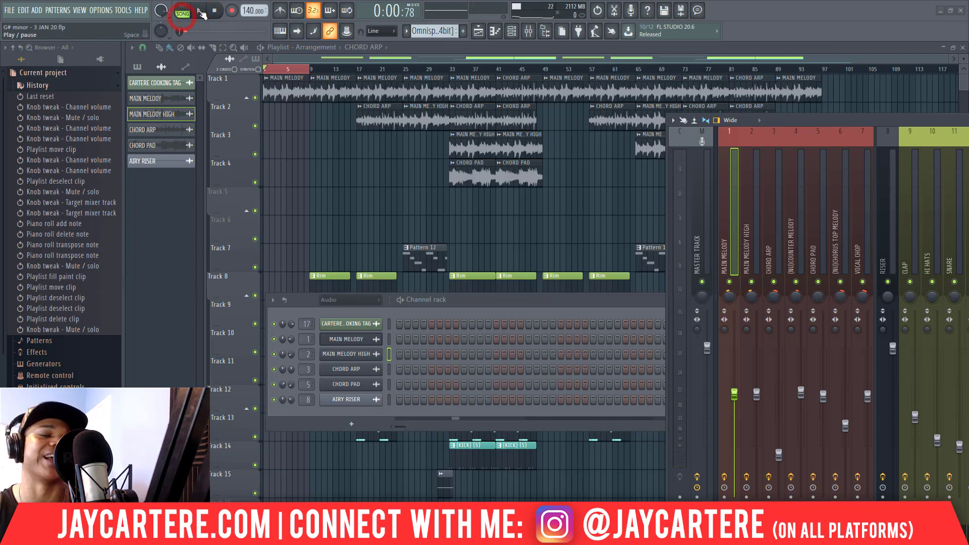
{"action": "left_click", "coordinate": [202, 11]}
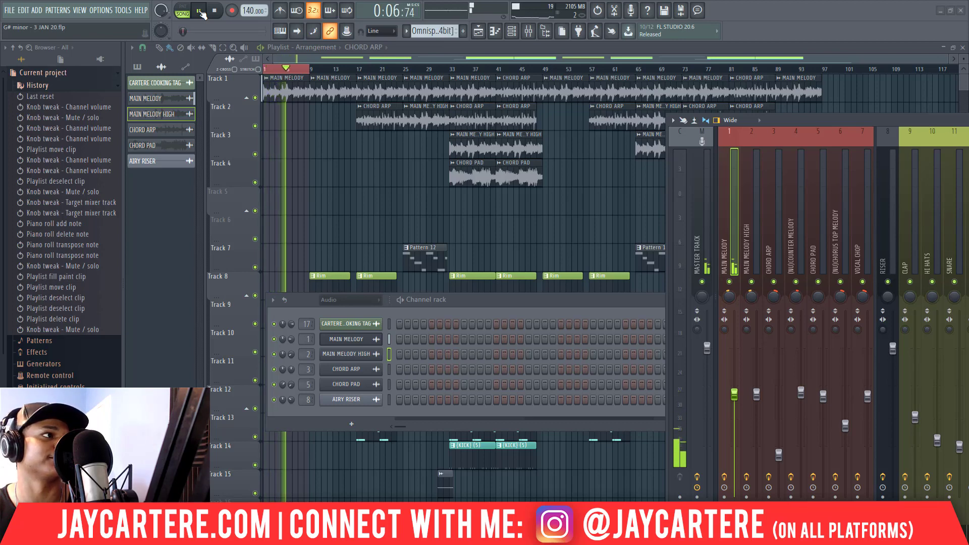
{"action": "key", "text": "space"}
Review the Normalize and declicking mode settings of the MAIN MELODY audio clip, and close its channel settings
{"action": "double_click", "coordinate": [304, 97]}
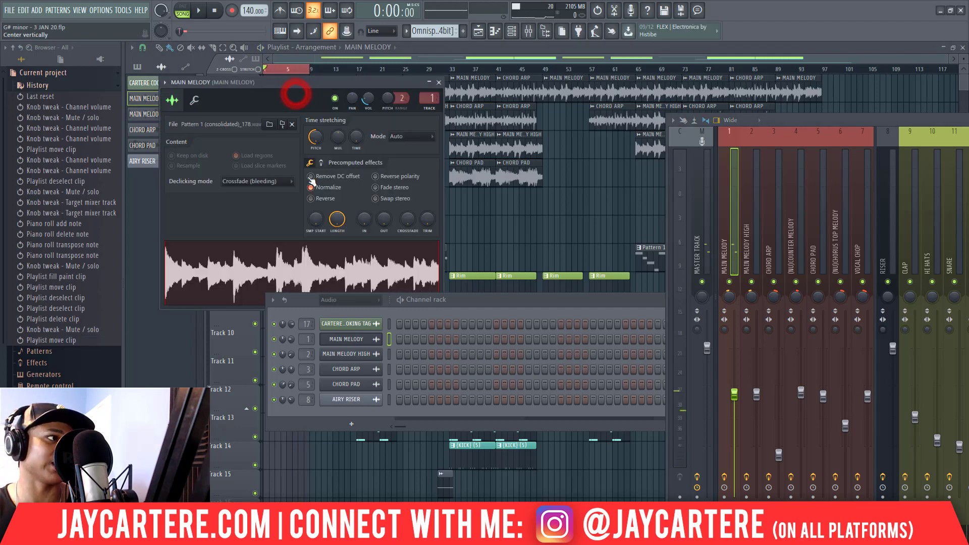
{"action": "left_click", "coordinate": [327, 188]}
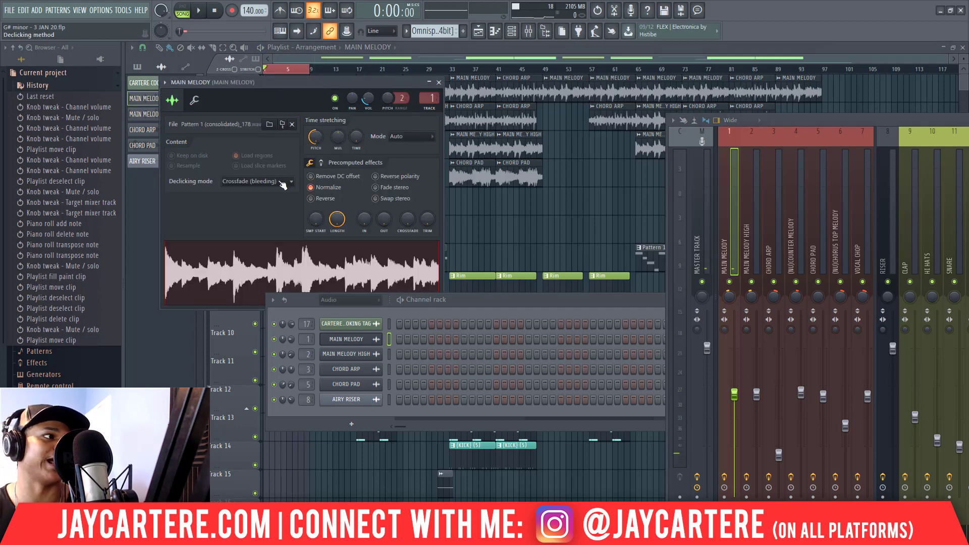
{"action": "left_click", "coordinate": [287, 184]}
{"action": "left_click", "coordinate": [281, 237]}
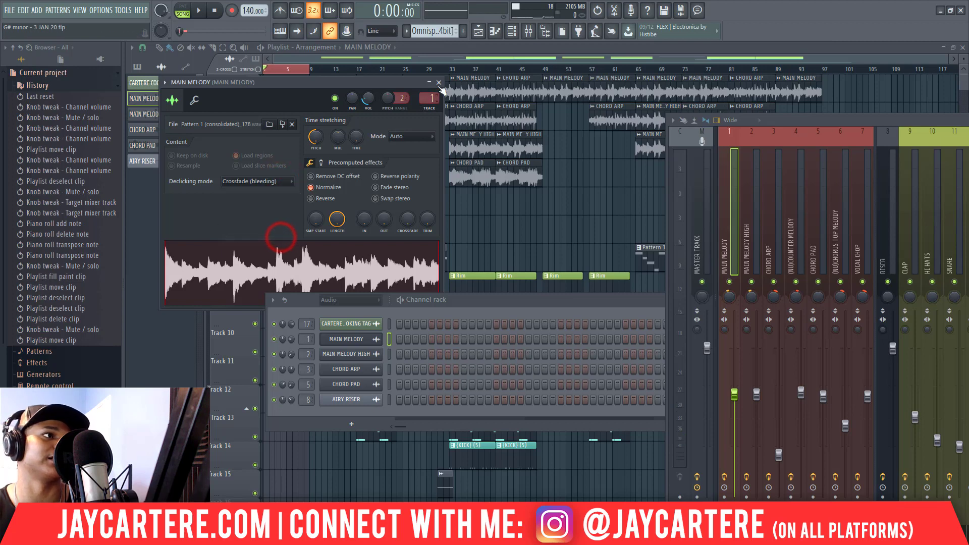
{"action": "left_click", "coordinate": [439, 82]}
Reposition the channel rack and mixer so the playlist, audio channels and melody mixer tracks are visible together
{"action": "double_click", "coordinate": [476, 303]}
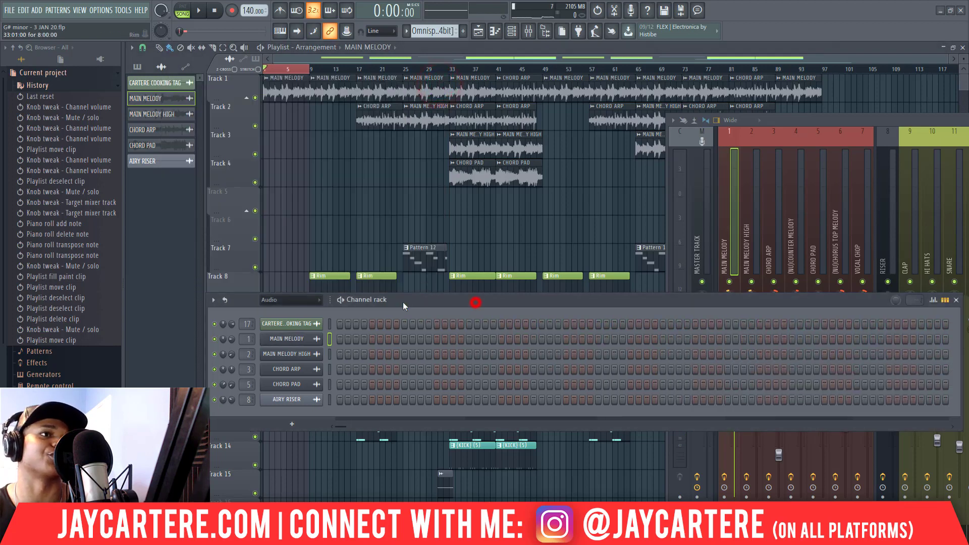
{"action": "left_click_drag", "start_coordinate": [832, 117], "coordinate": [480, 95]}
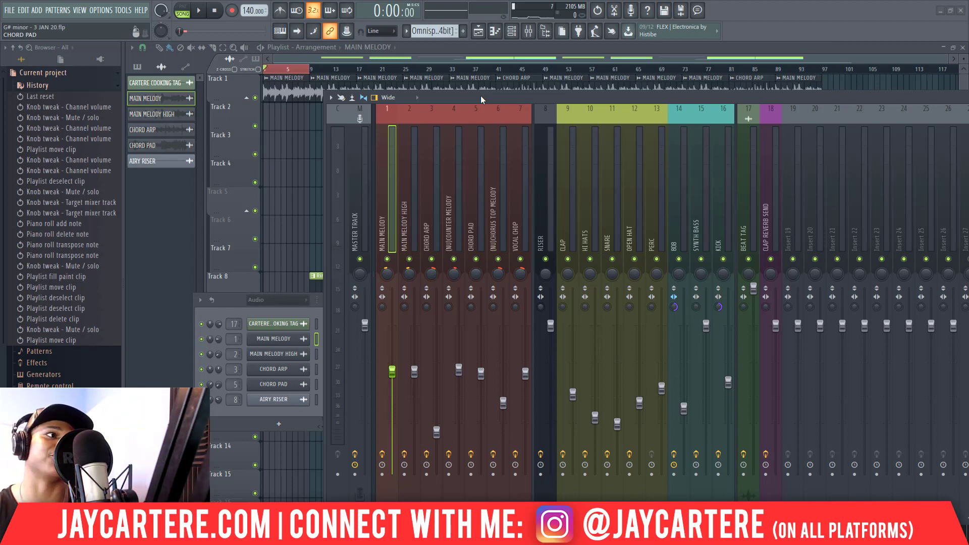
{"action": "left_click_drag", "start_coordinate": [480, 95], "coordinate": [621, 162]}
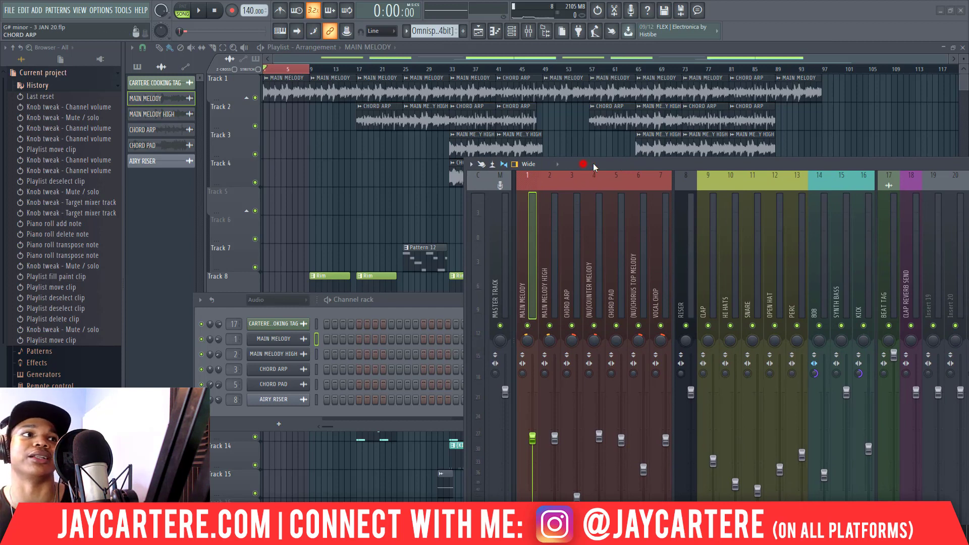
{"action": "left_click_drag", "start_coordinate": [593, 163], "coordinate": [737, 138]}
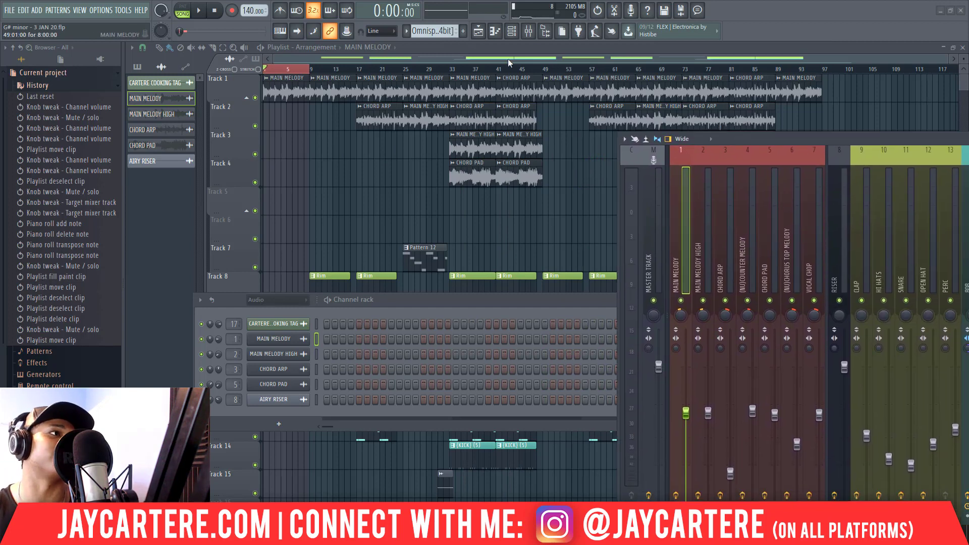
Bring the whole mixer with its effect slots into view and select the MAIN MELODY HIGH track
{"action": "scroll", "coordinate": [438, 31], "scroll_direction": "down", "scroll_amount": 1}
{"action": "scroll", "coordinate": [438, 31], "scroll_direction": "up", "scroll_amount": 1}
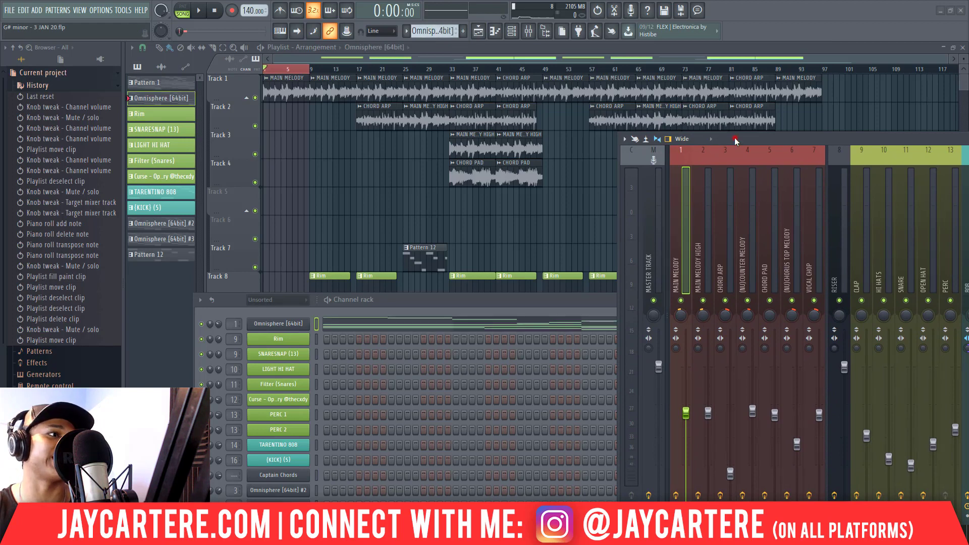
{"action": "left_click_drag", "start_coordinate": [736, 141], "coordinate": [237, 75]}
{"action": "left_click", "coordinate": [403, 256]}
{"action": "left_click", "coordinate": [441, 243]}
{"action": "left_click", "coordinate": [160, 183]}
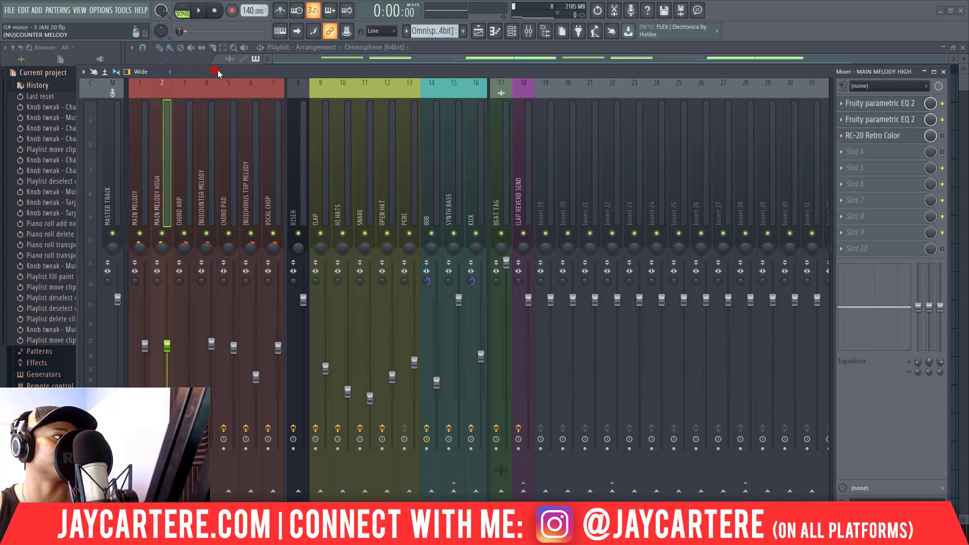
{"action": "left_click_drag", "start_coordinate": [216, 70], "coordinate": [239, 62]}
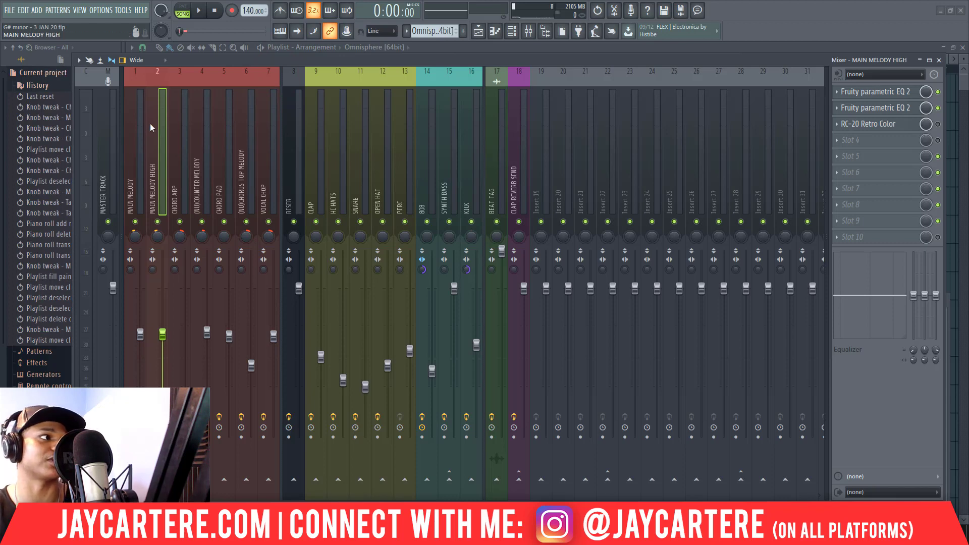
Compare the effect slots of the MAIN MELODY, MAIN MELODY HIGH and CHORD ARP mixer tracks, ending on CHORD ARP
{"action": "left_click", "coordinate": [135, 139]}
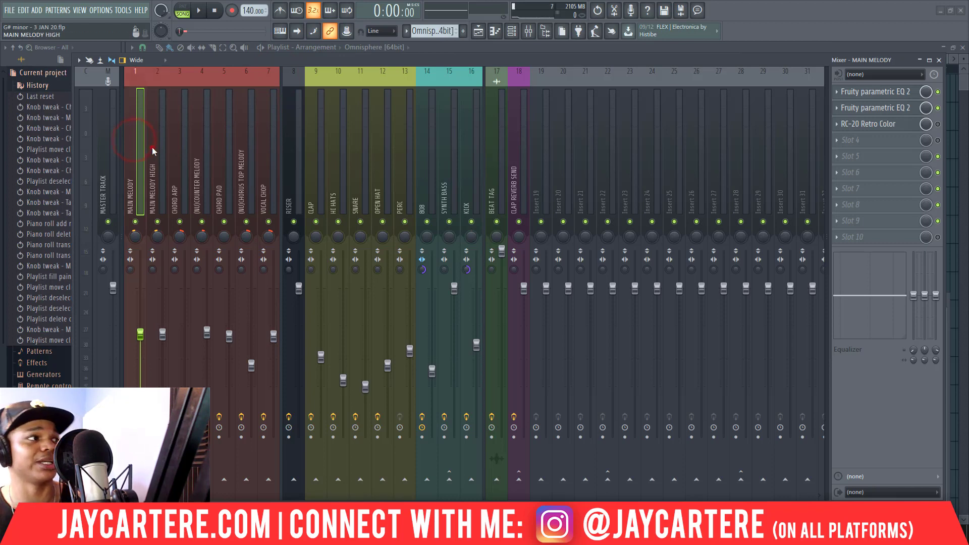
{"action": "left_click", "coordinate": [152, 146]}
{"action": "left_click", "coordinate": [180, 171]}
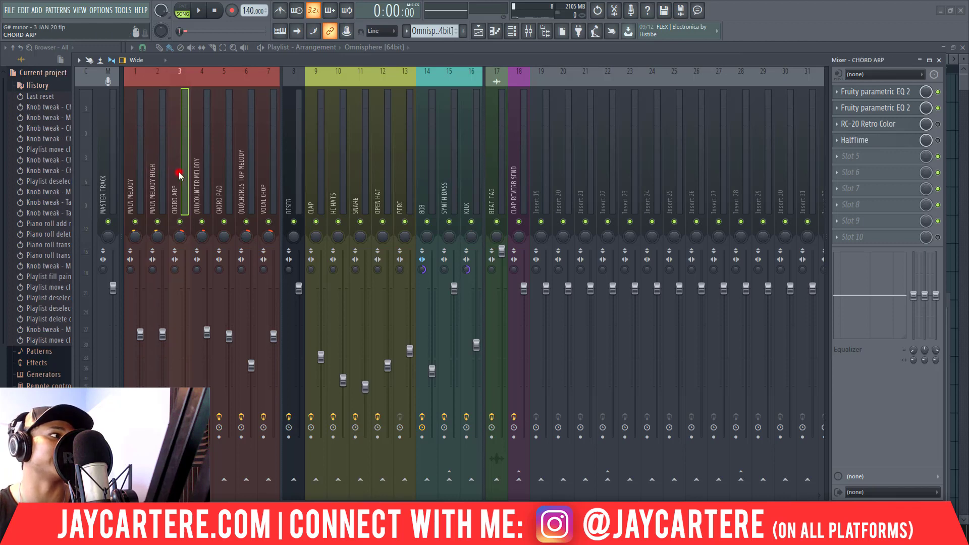
{"action": "left_click_drag", "start_coordinate": [201, 60], "coordinate": [204, 81]}
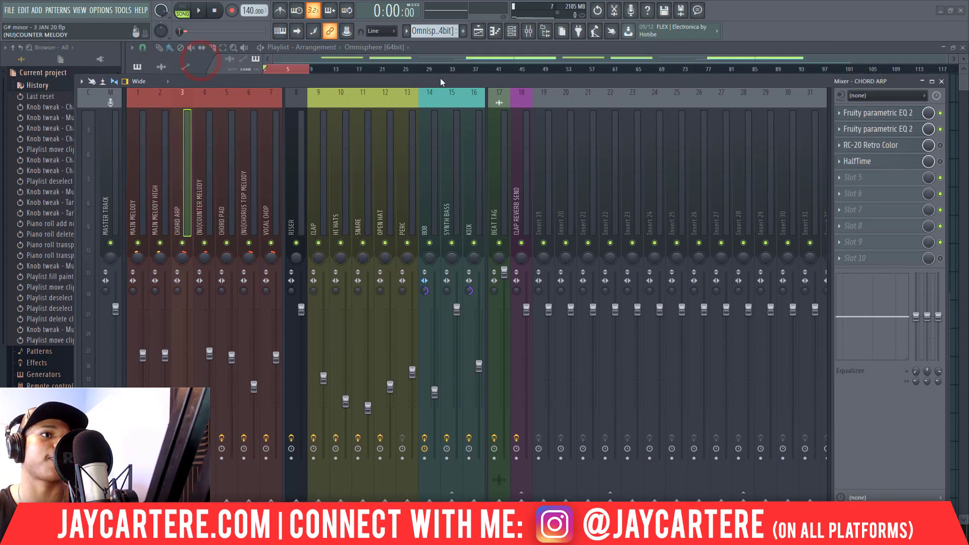
Examine both Fruity parametric EQ 2 curves of the CHORD ARP track next to each other, and close them
{"action": "left_click", "coordinate": [897, 117]}
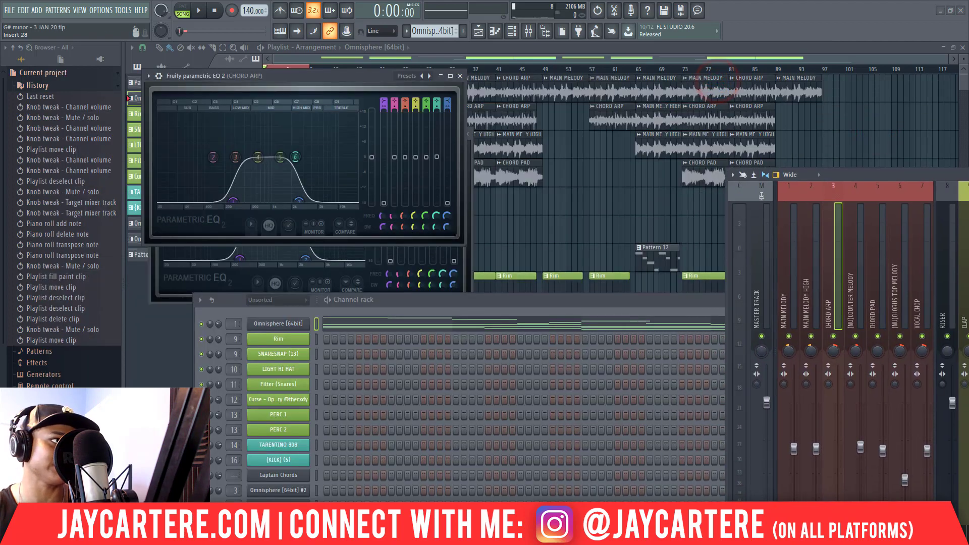
{"action": "left_click_drag", "start_coordinate": [346, 77], "coordinate": [667, 86]}
{"action": "left_click_drag", "start_coordinate": [336, 133], "coordinate": [336, 74]}
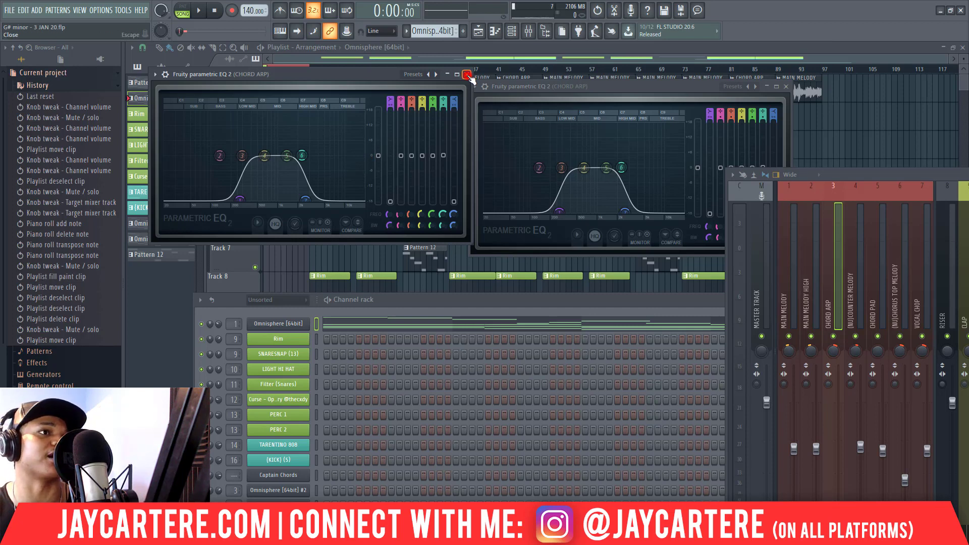
{"action": "left_click", "coordinate": [466, 74]}
{"action": "left_click", "coordinate": [786, 86]}
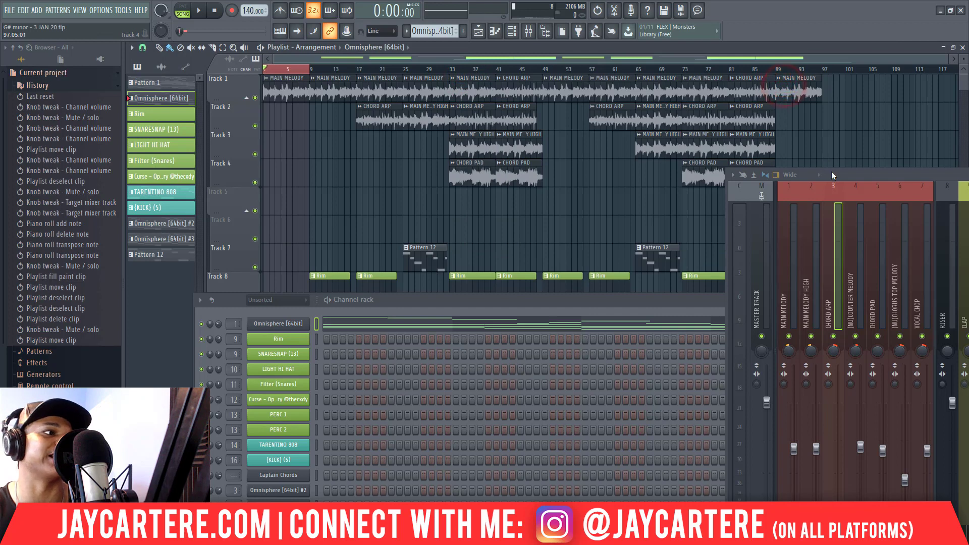
Rearrange the channel rack and mixer so the whole mixer with the CHORD ARP effect slots is in view
{"action": "left_click_drag", "start_coordinate": [832, 171], "coordinate": [760, 164]}
{"action": "left_click_drag", "start_coordinate": [478, 305], "coordinate": [478, 293]}
{"action": "left_click_drag", "start_coordinate": [467, 229], "coordinate": [458, 207]}
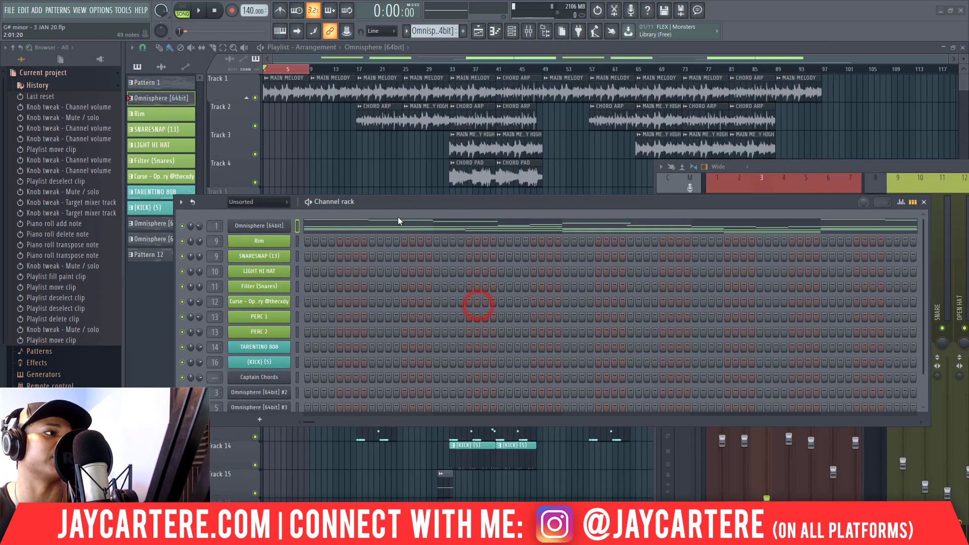
{"action": "left_click_drag", "start_coordinate": [397, 211], "coordinate": [376, 291]}
{"action": "left_click_drag", "start_coordinate": [767, 165], "coordinate": [740, 101]}
{"action": "left_click_drag", "start_coordinate": [419, 298], "coordinate": [393, 230]}
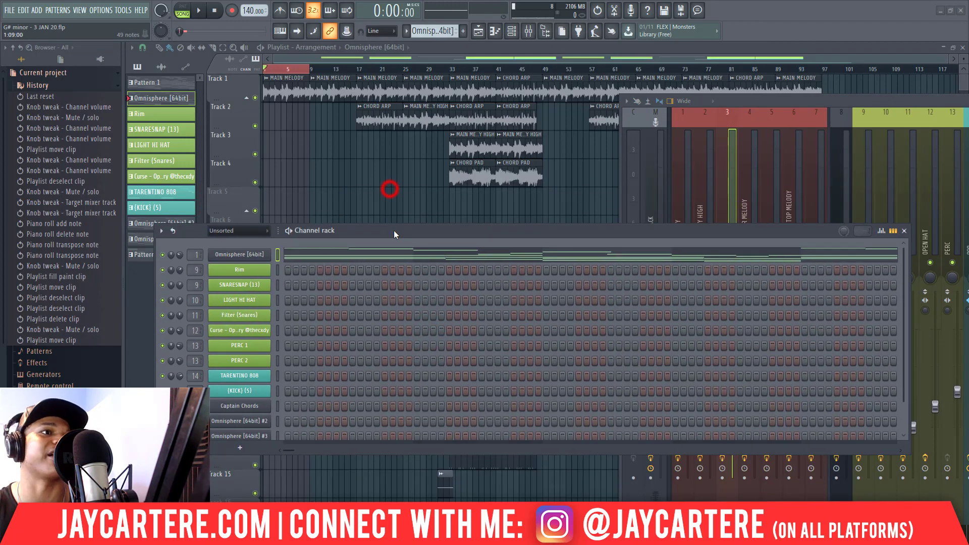
{"action": "left_click_drag", "start_coordinate": [788, 96], "coordinate": [187, 70]}
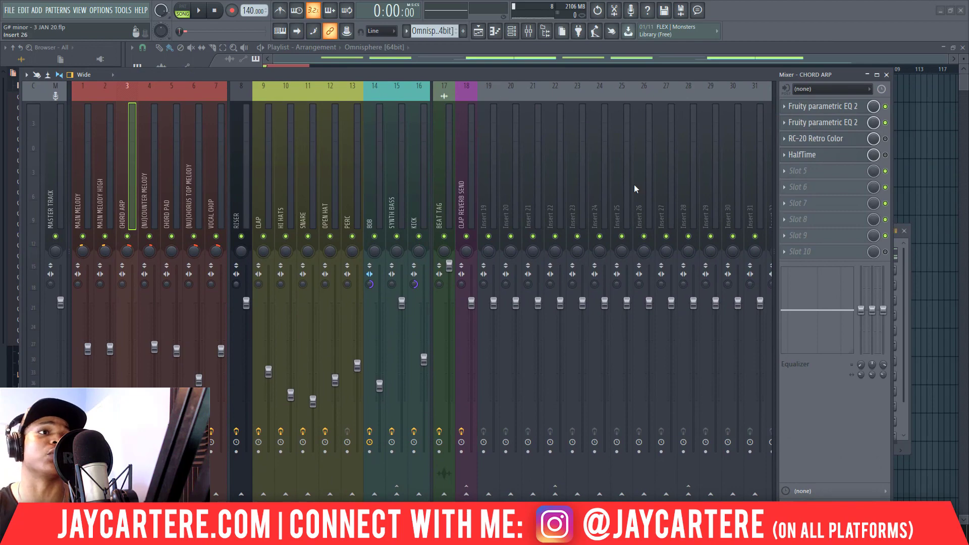
Enable RC-20 Retro Color on the CHORD ARP track and show its whole interface clear of the mixer and channel rack
{"action": "left_click", "coordinate": [886, 139]}
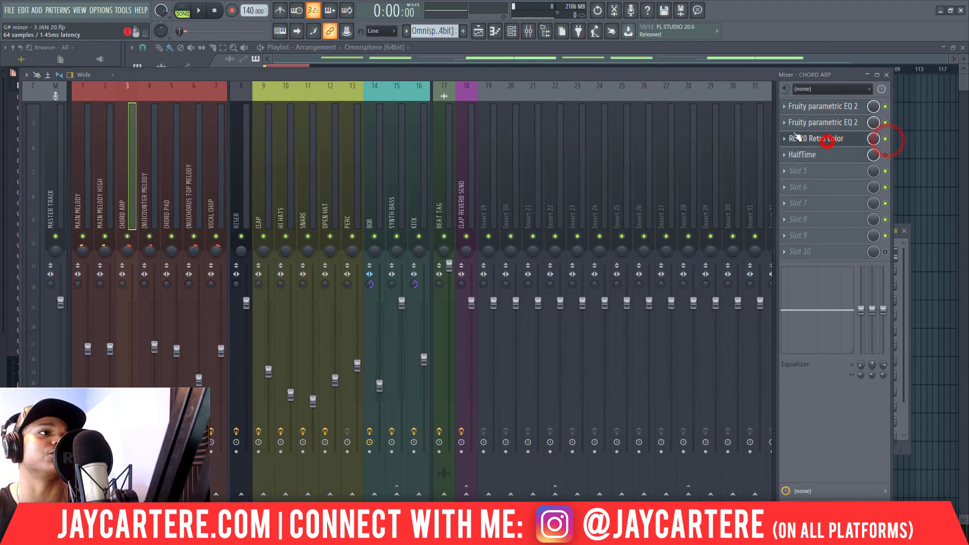
{"action": "left_click_drag", "start_coordinate": [634, 75], "coordinate": [827, 239]}
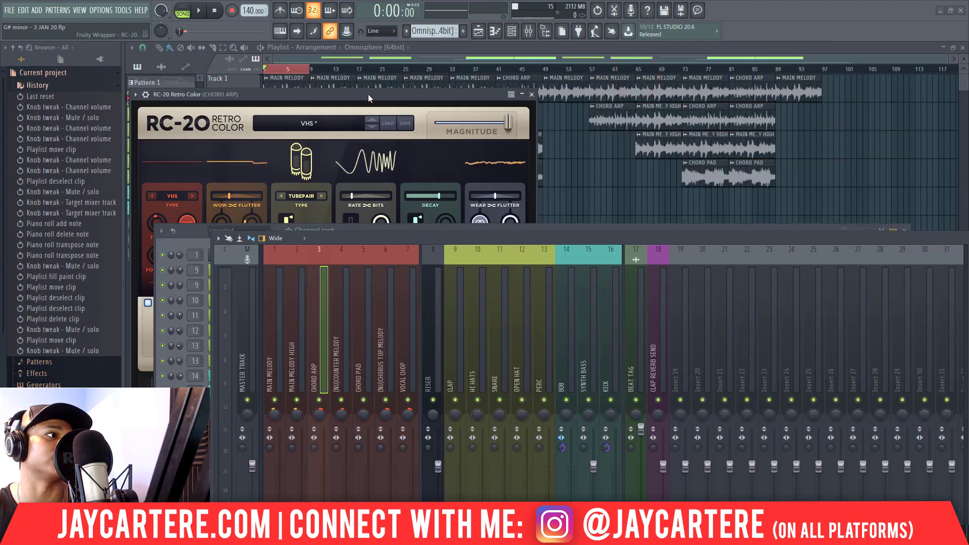
{"action": "left_click_drag", "start_coordinate": [368, 94], "coordinate": [379, 58]}
{"action": "left_click_drag", "start_coordinate": [504, 235], "coordinate": [967, 197]}
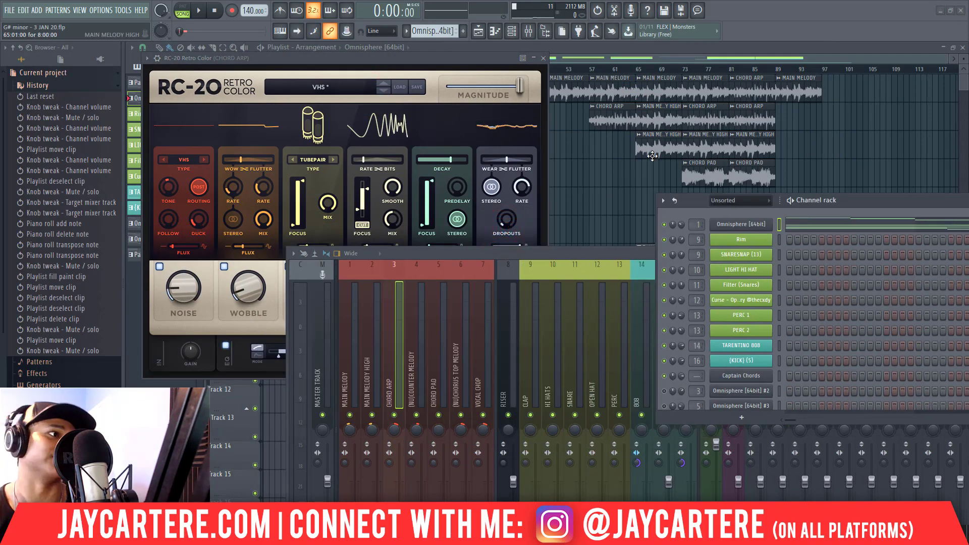
{"action": "left_click_drag", "start_coordinate": [434, 253], "coordinate": [532, 299]}
{"action": "left_click_drag", "start_coordinate": [424, 58], "coordinate": [472, 29]}
{"action": "left_click_drag", "start_coordinate": [571, 301], "coordinate": [596, 367]}
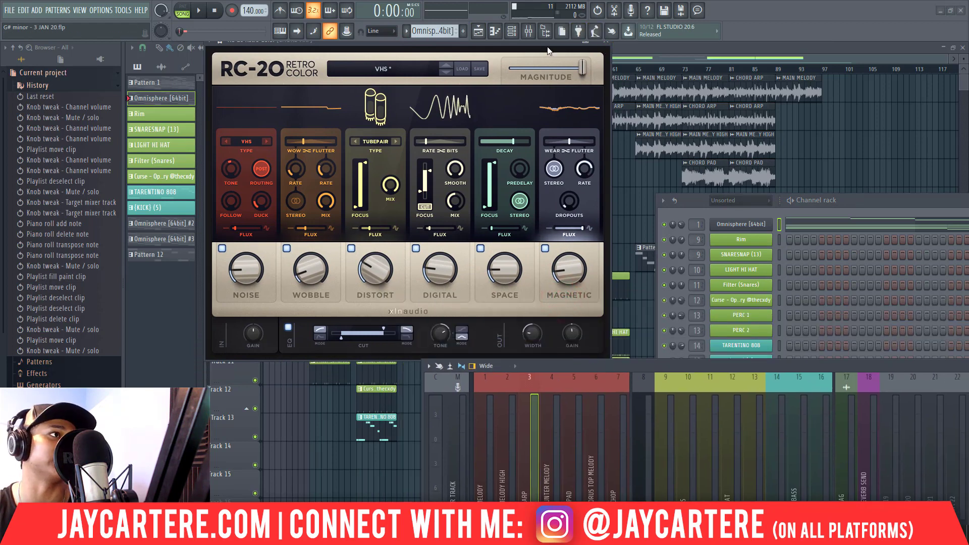
{"action": "left_click_drag", "start_coordinate": [549, 47], "coordinate": [548, 61]}
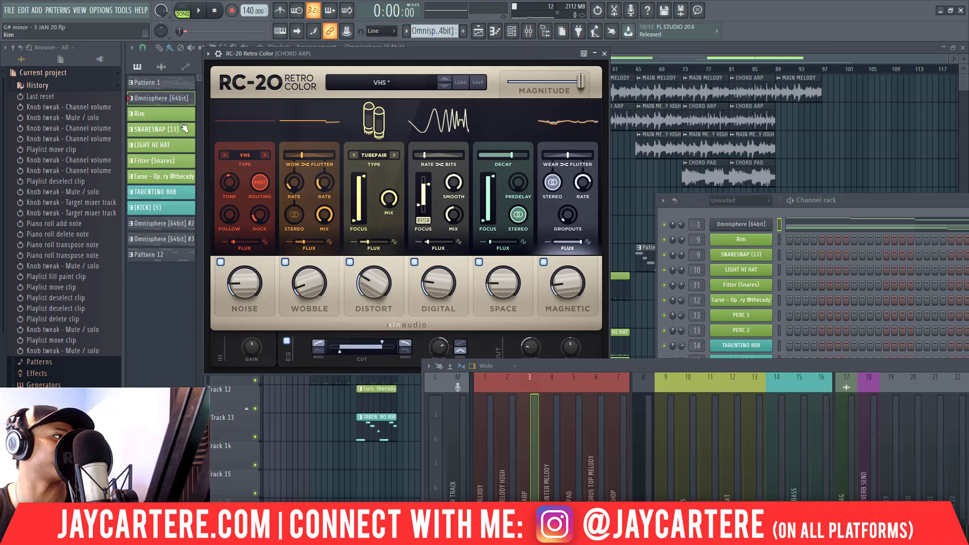
Make the Omnisphere [64bit] #2 pattern active and unmute its channel in the channel rack
{"action": "left_click", "coordinate": [169, 240]}
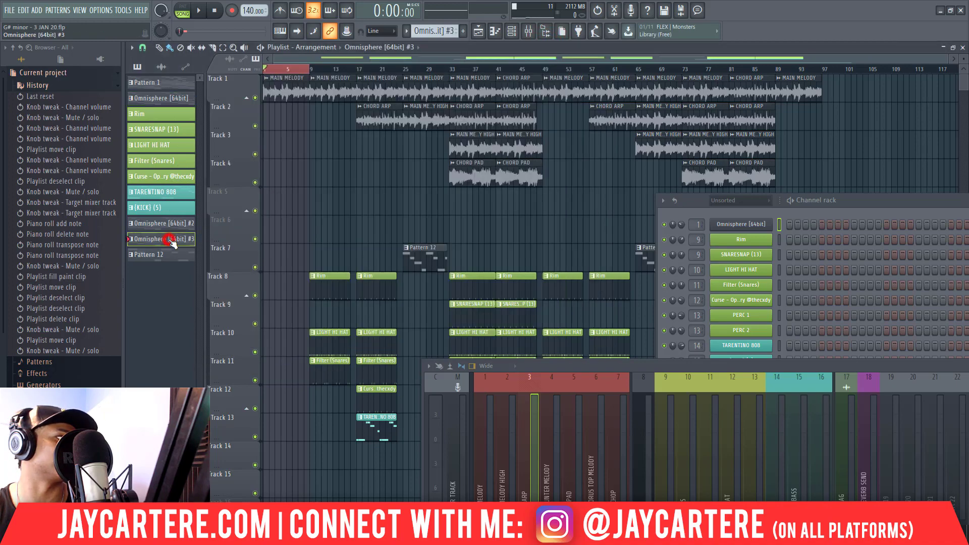
{"action": "left_click_drag", "start_coordinate": [840, 198], "coordinate": [417, 83]}
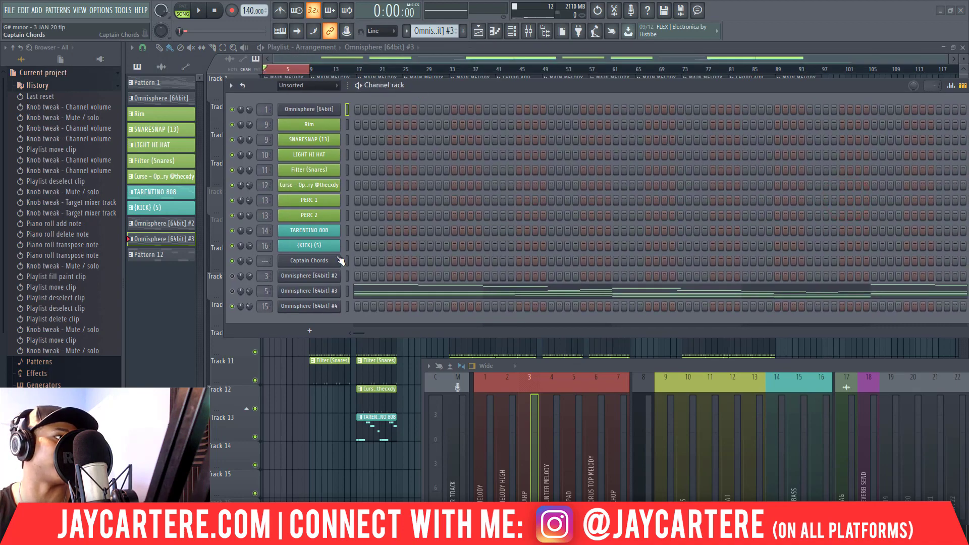
{"action": "left_click", "coordinate": [158, 225]}
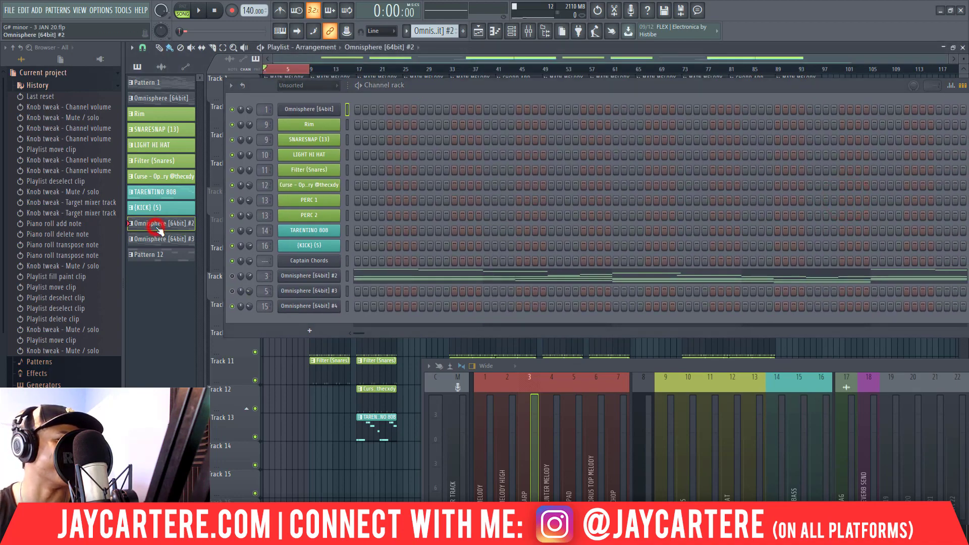
{"action": "left_click", "coordinate": [232, 276]}
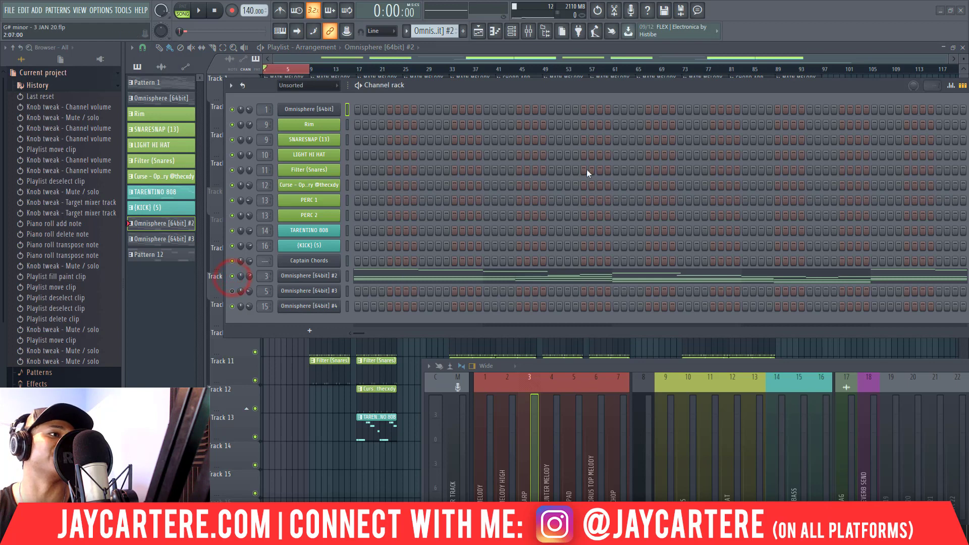
{"action": "left_click_drag", "start_coordinate": [580, 89], "coordinate": [549, 115]}
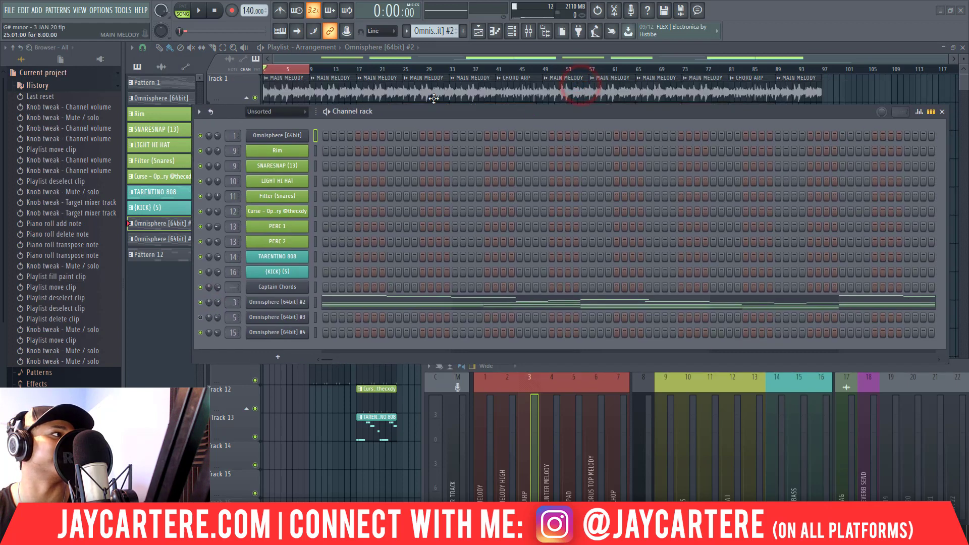
Switch playback to pattern mode, play the Omnisphere [64bit] #2 pattern with the mixer in view, and stop it
{"action": "left_click", "coordinate": [185, 10]}
{"action": "left_click_drag", "start_coordinate": [406, 114], "coordinate": [364, 102]}
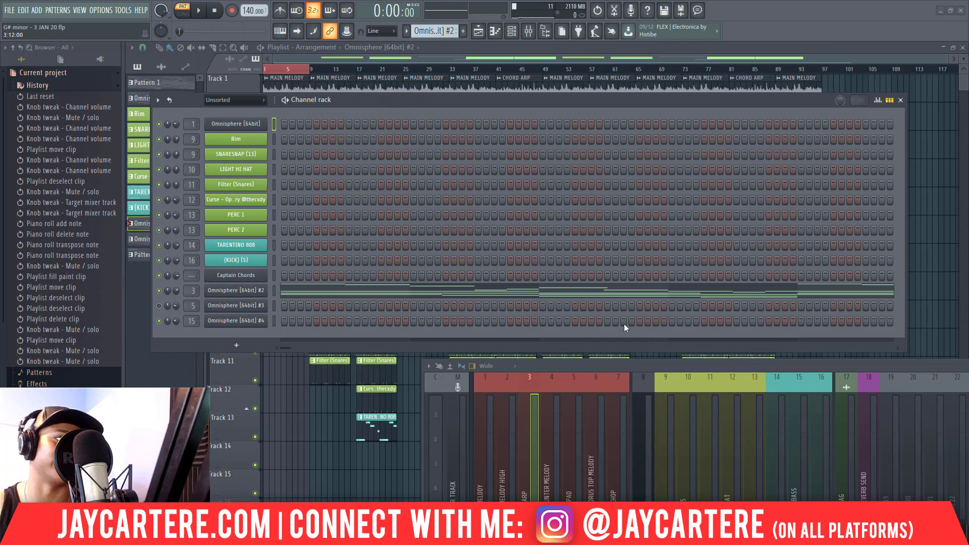
{"action": "key", "text": "space"}
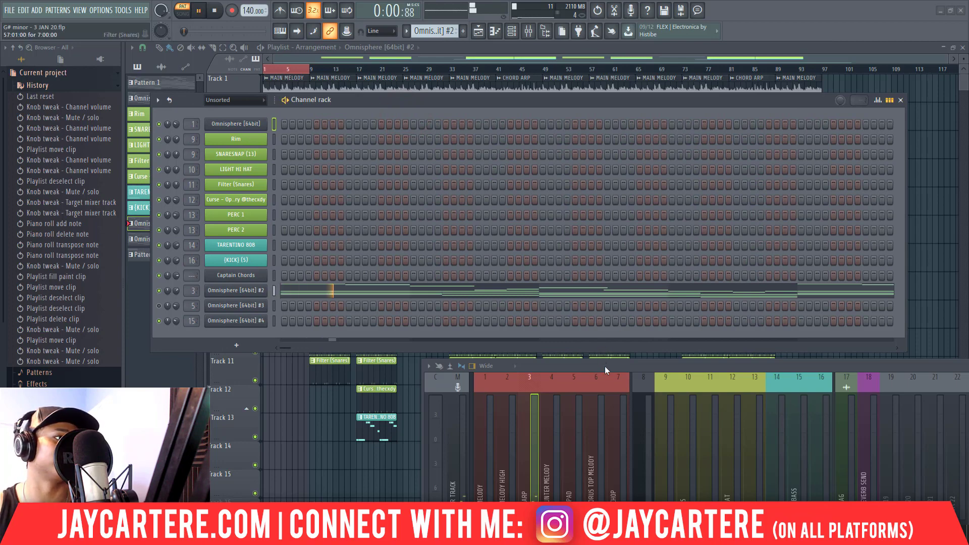
{"action": "double_click", "coordinate": [605, 365]}
{"action": "left_click_drag", "start_coordinate": [457, 272], "coordinate": [460, 131]}
{"action": "key", "text": "space"}
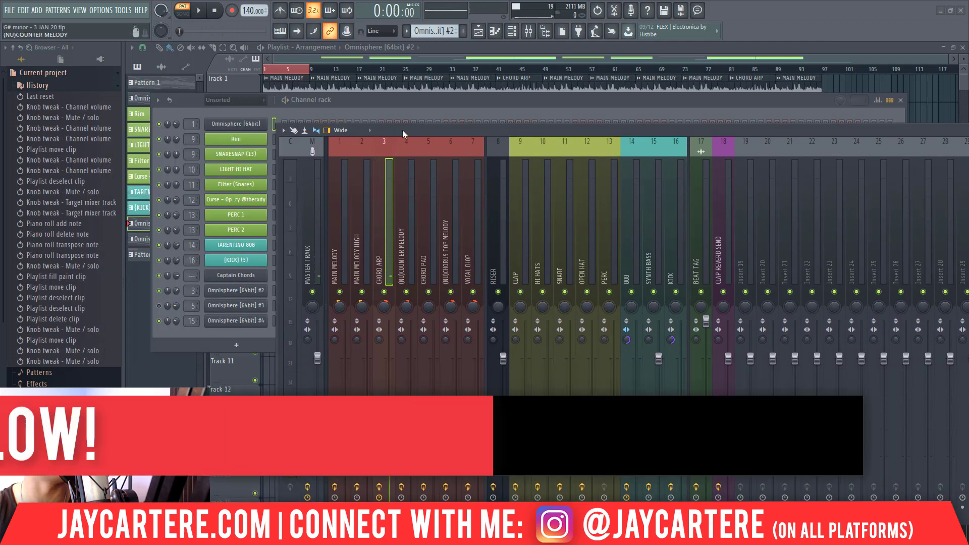
Route the Omnisphere [64bit] #2 channel straight to the master track, listen to it without effects, and stop playback
{"action": "left_click_drag", "start_coordinate": [402, 130], "coordinate": [512, 135]}
{"action": "left_click_drag", "start_coordinate": [191, 290], "coordinate": [192, 303]}
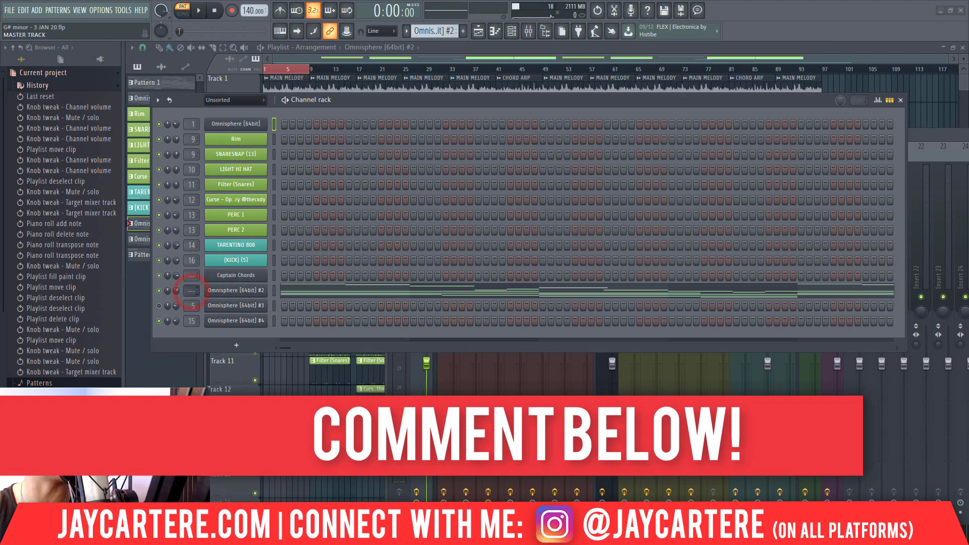
{"action": "key", "text": "space"}
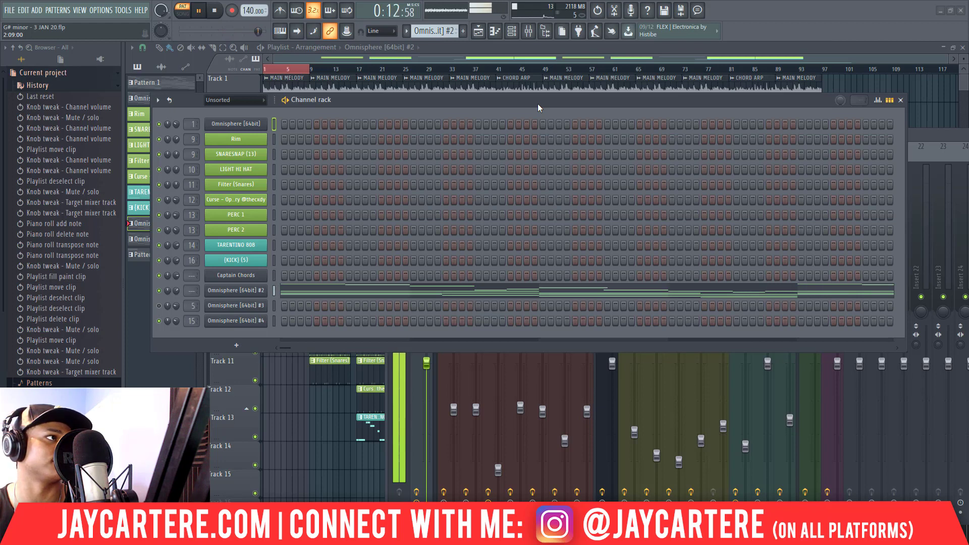
{"action": "key", "text": "space"}
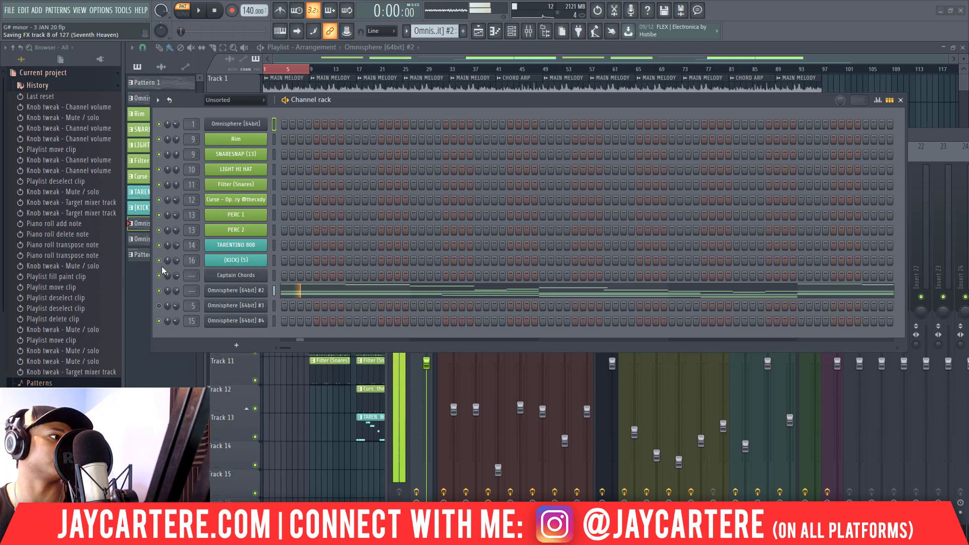
Route the Omnisphere [64bit] #2 channel to mixer track 3, CHORD ARP, and bring the mixer's effect slots into view
{"action": "left_click_drag", "start_coordinate": [191, 291], "coordinate": [191, 285]}
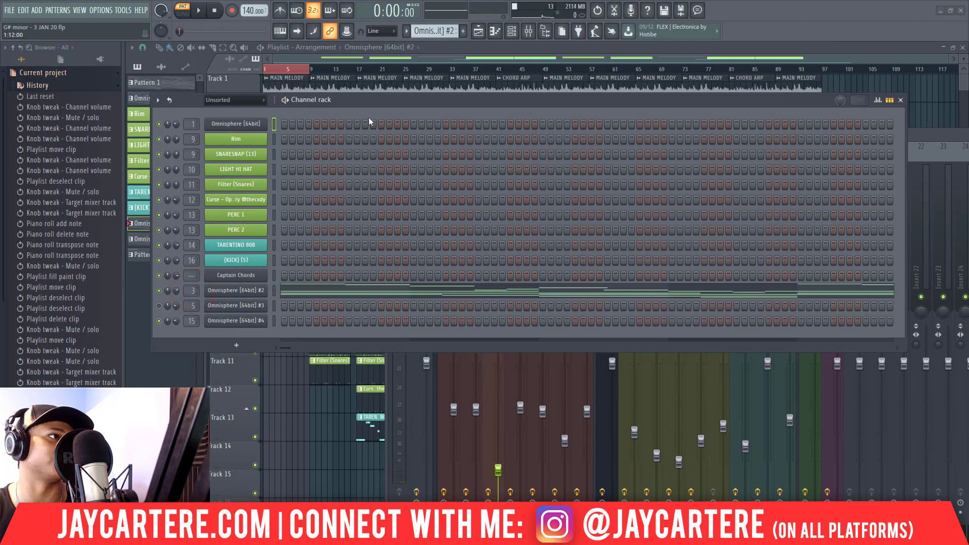
{"action": "left_click_drag", "start_coordinate": [361, 95], "coordinate": [878, 169]}
{"action": "left_click_drag", "start_coordinate": [613, 135], "coordinate": [297, 60]}
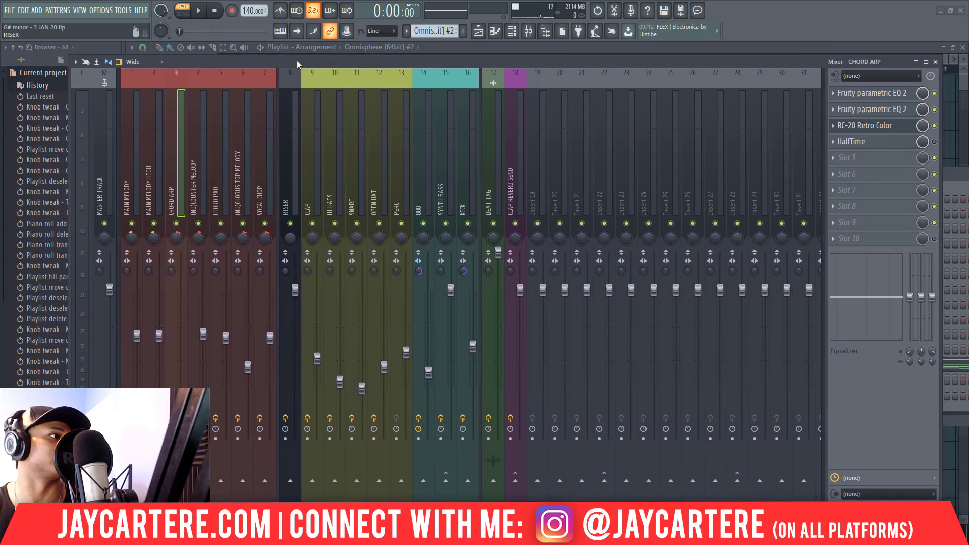
{"action": "left_click_drag", "start_coordinate": [223, 62], "coordinate": [241, 62]}
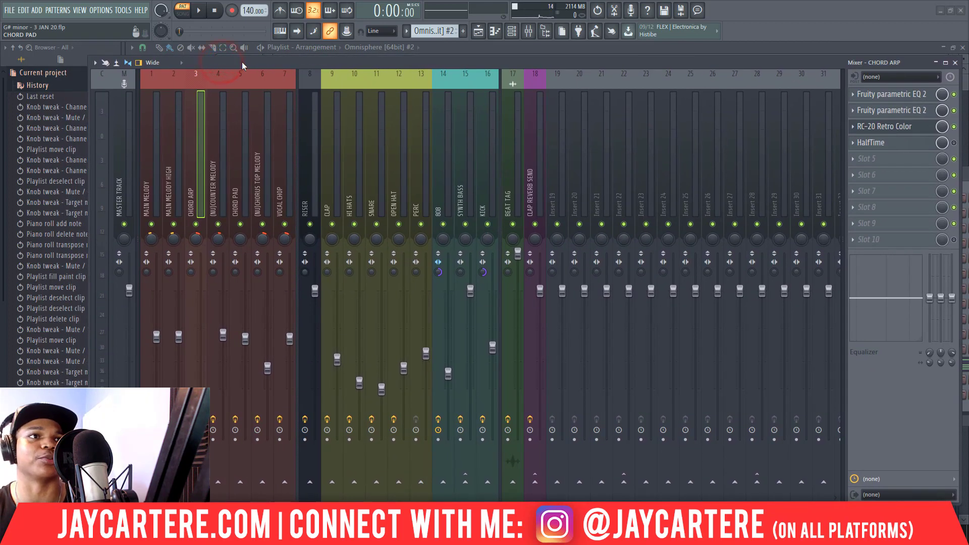
Show the channel rack over the mixer, listen to the pattern through the CHORD ARP effects, stop, and return to the full mixer
{"action": "key", "text": "F6"}
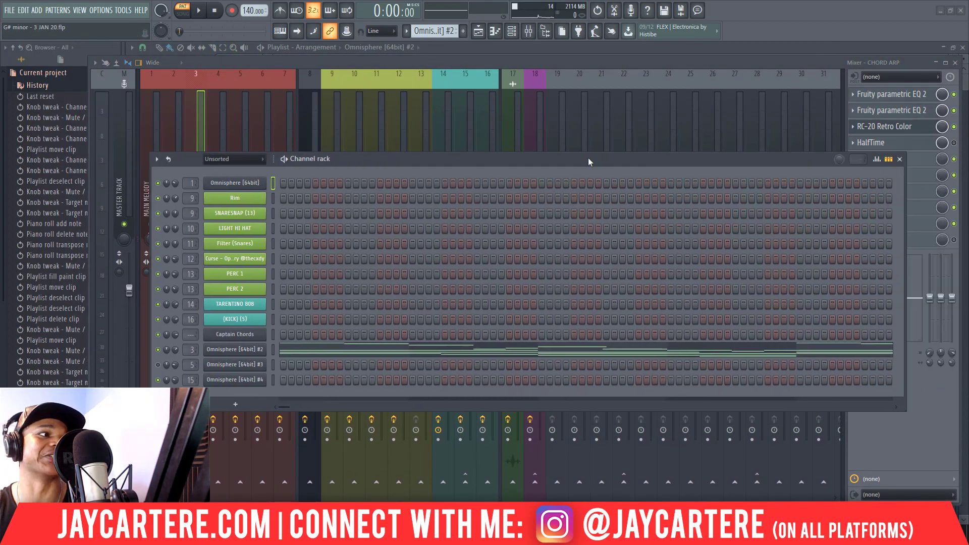
{"action": "mouse_move", "coordinate": [331, 159]}
{"action": "left_mouse_down"}
{"action": "mouse_move", "coordinate": [435, 146]}
{"action": "mouse_move", "coordinate": [391, 140]}
{"action": "left_mouse_up"}
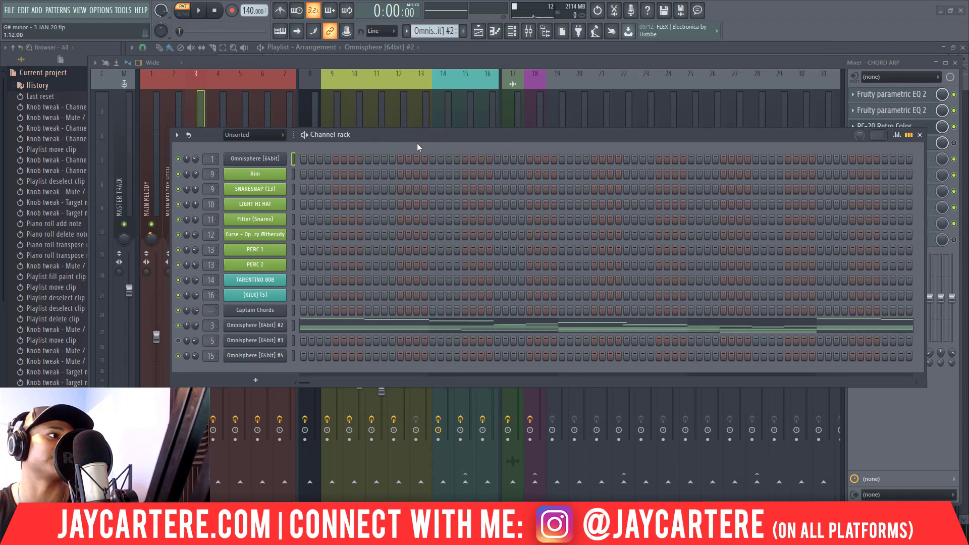
{"action": "left_click_drag", "start_coordinate": [405, 138], "coordinate": [357, 221]}
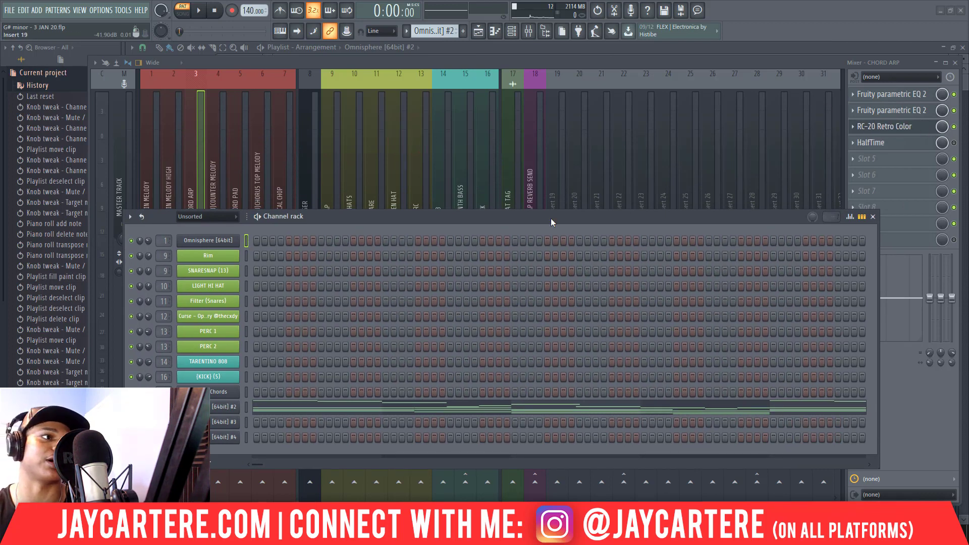
{"action": "left_click_drag", "start_coordinate": [550, 218], "coordinate": [544, 206]}
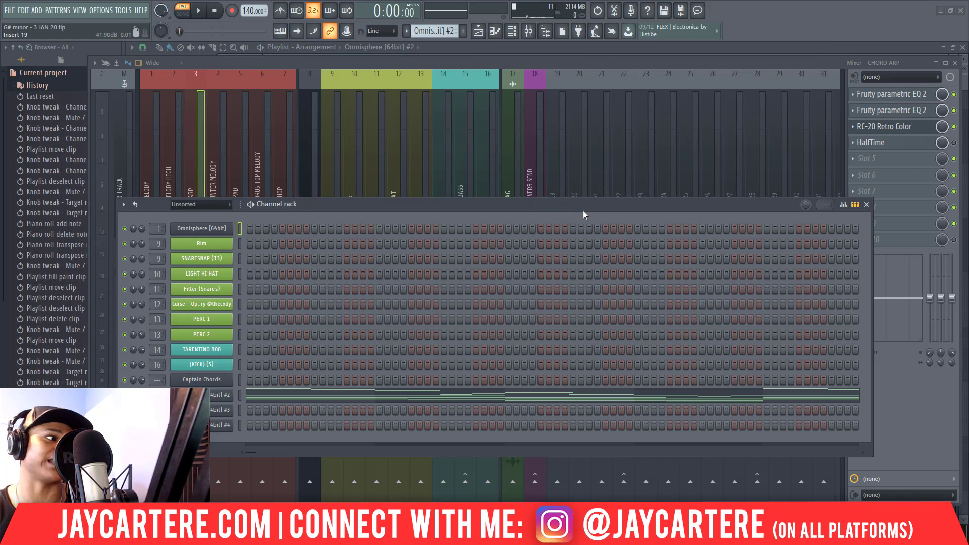
{"action": "key", "text": "space"}
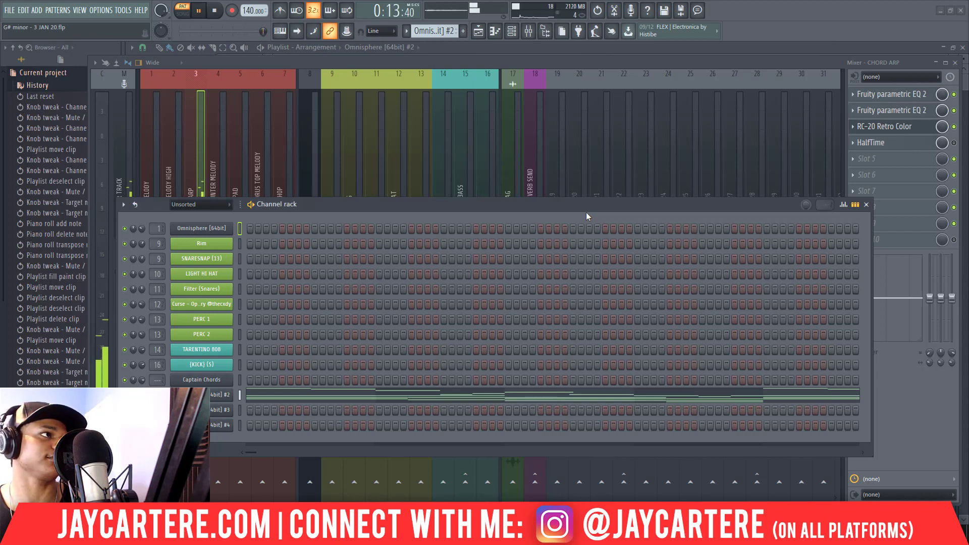
{"action": "key", "text": "space"}
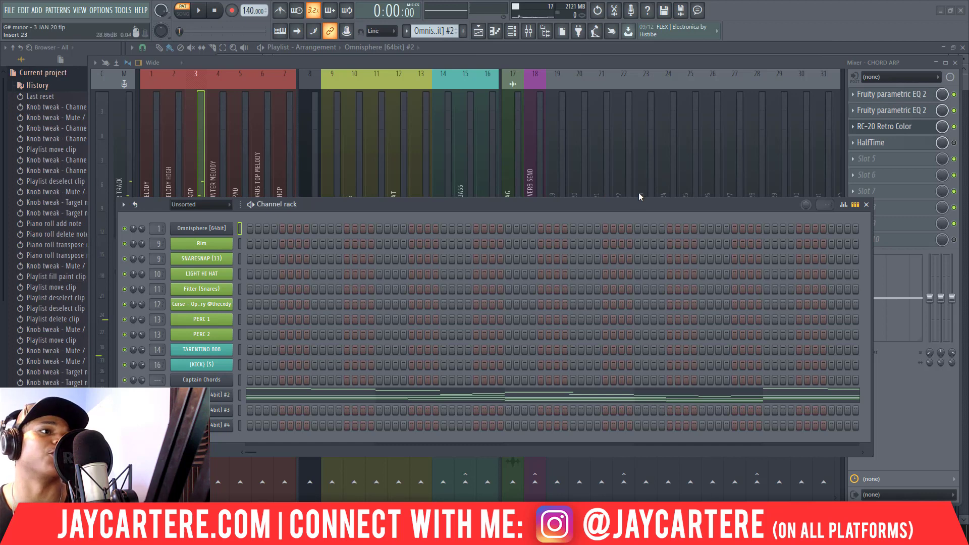
{"action": "left_click_drag", "start_coordinate": [707, 207], "coordinate": [692, 189]}
{"action": "left_click_drag", "start_coordinate": [731, 62], "coordinate": [708, 53]}
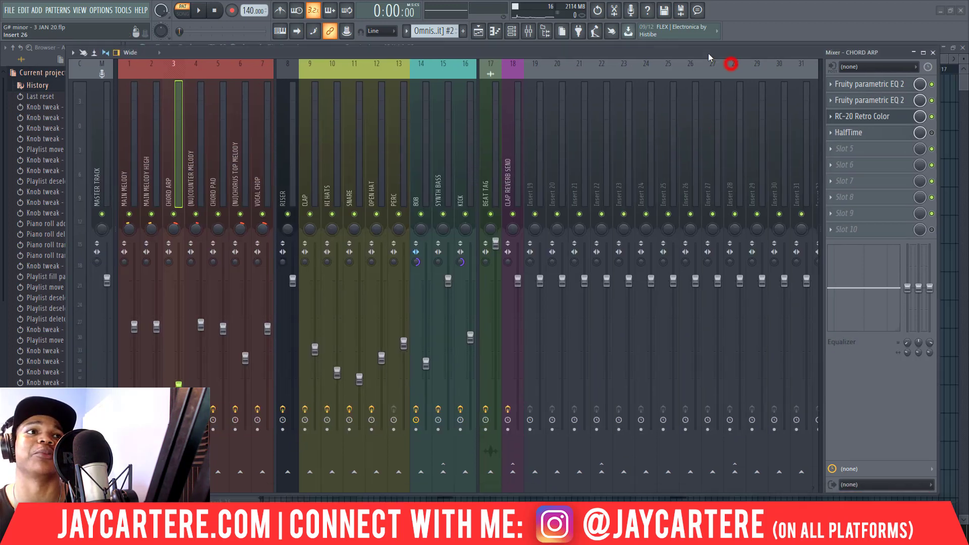
Enable HalfTime on the CHORD ARP mixer track, examine its loop length and speed settings, and close the plugin
{"action": "left_click", "coordinate": [931, 133]}
{"action": "left_click", "coordinate": [873, 130]}
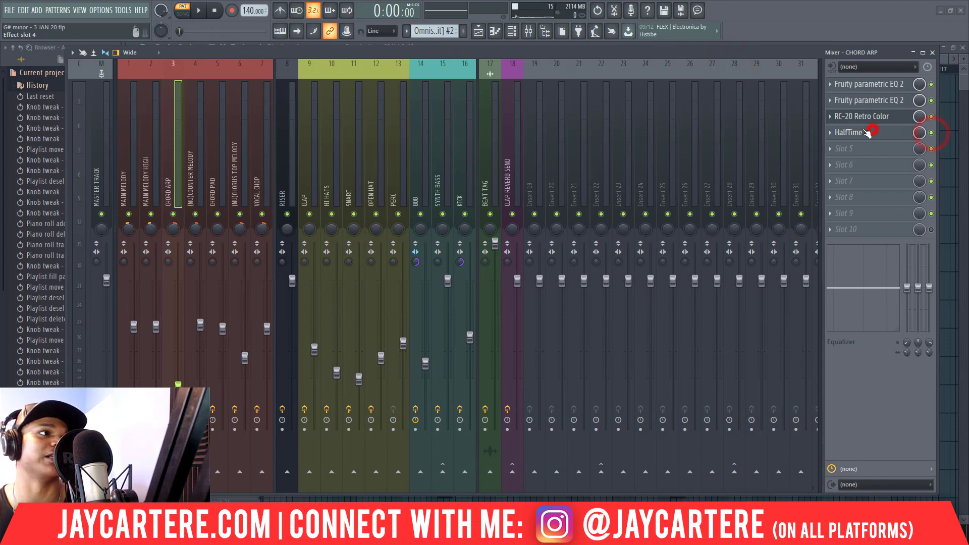
{"action": "left_click_drag", "start_coordinate": [393, 50], "coordinate": [850, 234]}
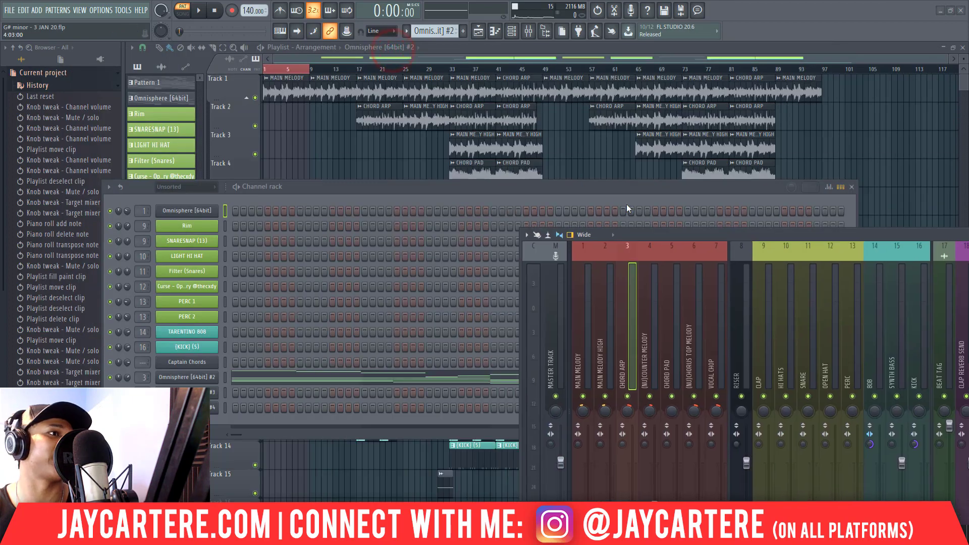
{"action": "left_click_drag", "start_coordinate": [604, 180], "coordinate": [575, 293]}
{"action": "left_click_drag", "start_coordinate": [543, 193], "coordinate": [319, 82]}
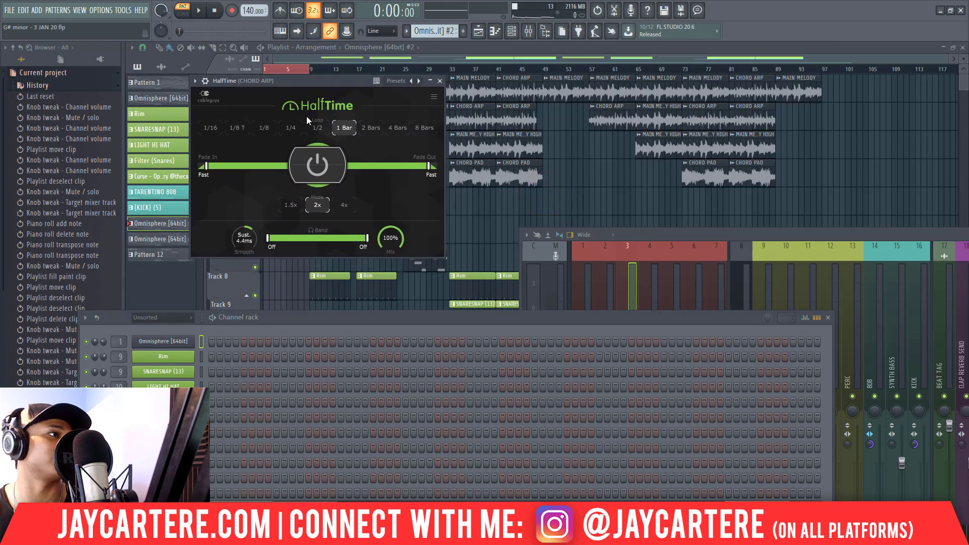
{"action": "left_click", "coordinate": [441, 81]}
Arrange the channel rack over the mixer, listen to the Omnisphere [64bit] #2 pattern through HalfTime, and stop playback
{"action": "left_click_drag", "start_coordinate": [664, 234], "coordinate": [491, 178]}
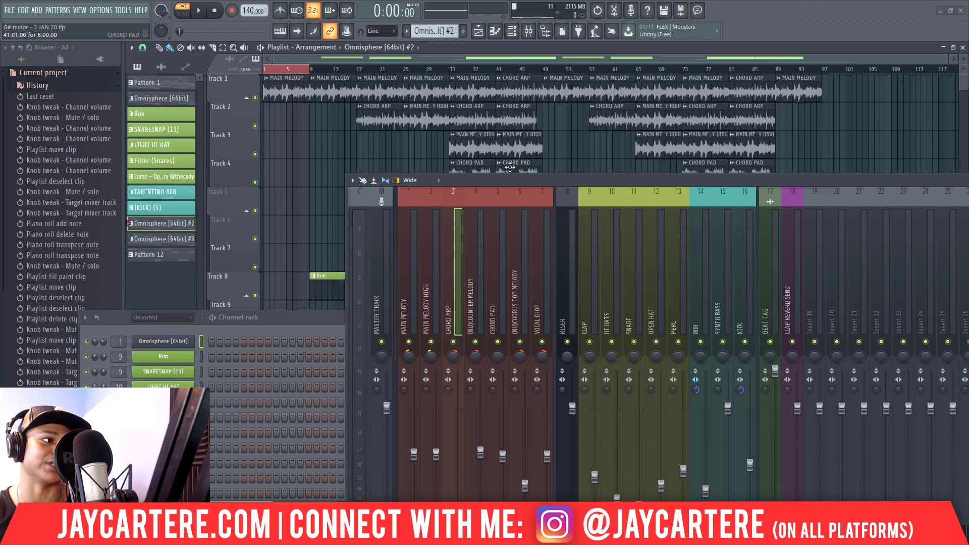
{"action": "left_click_drag", "start_coordinate": [506, 180], "coordinate": [555, 121]}
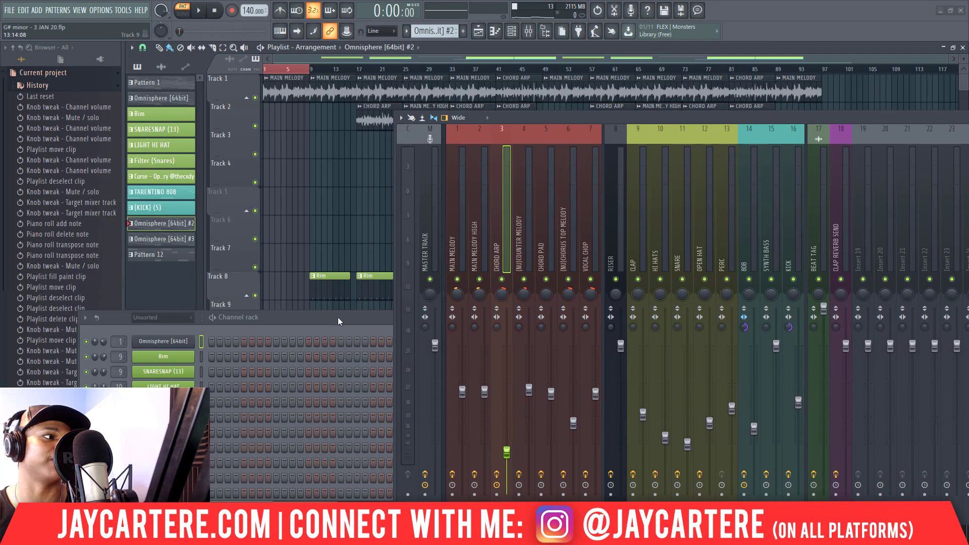
{"action": "left_click_drag", "start_coordinate": [338, 317], "coordinate": [317, 181]}
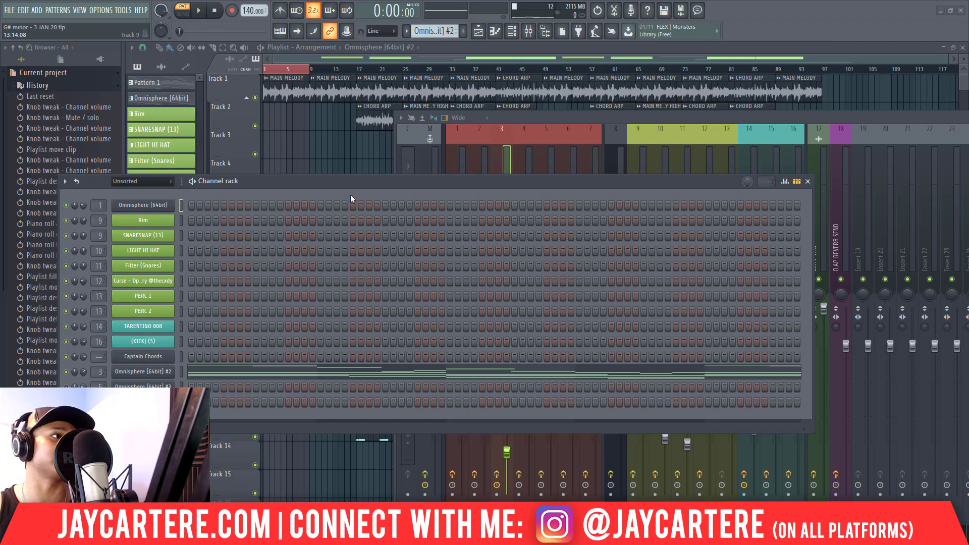
{"action": "left_click_drag", "start_coordinate": [363, 175], "coordinate": [380, 126]}
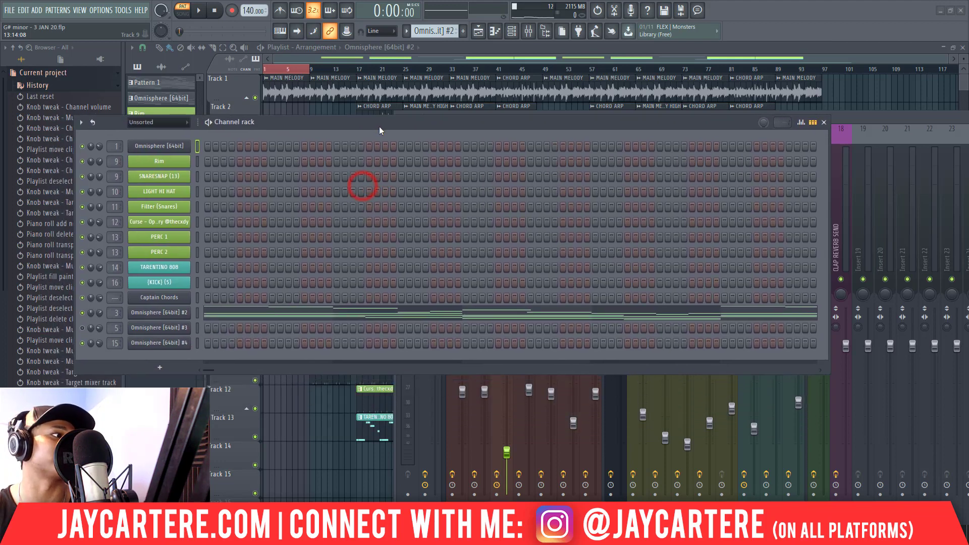
{"action": "key", "text": "space"}
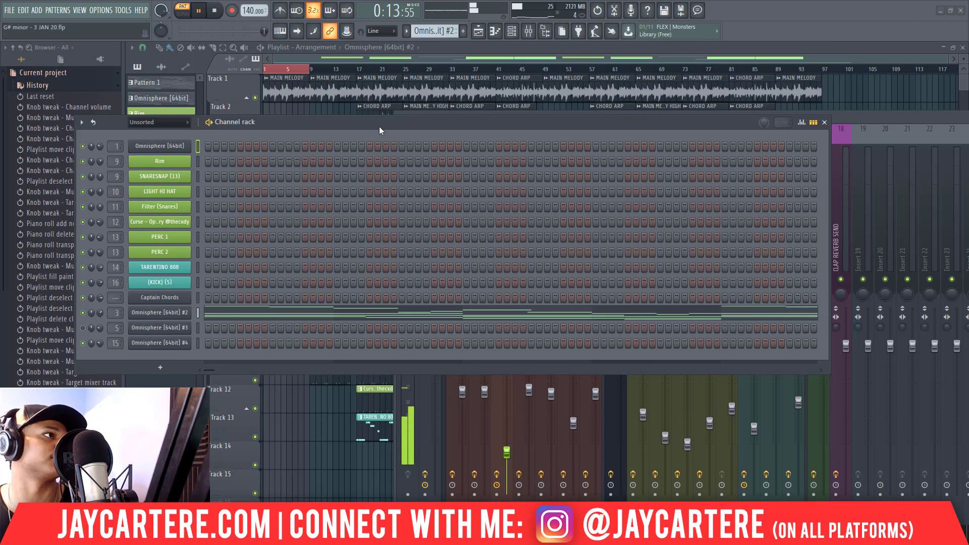
{"action": "key", "text": "space"}
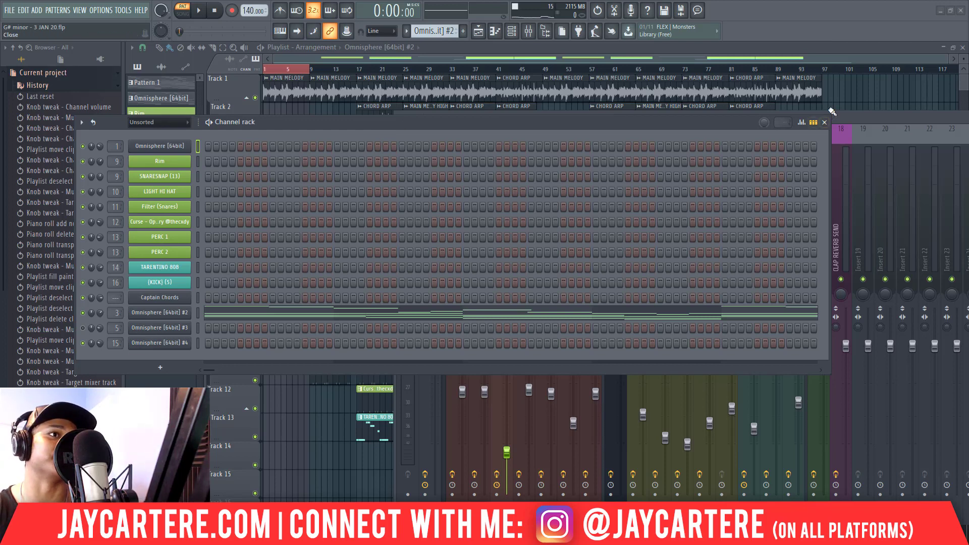
Open the channel settings of the CHORD ARP audio clip and arrange the channel rack and mixer around them
{"action": "left_click_drag", "start_coordinate": [839, 116], "coordinate": [529, 50]}
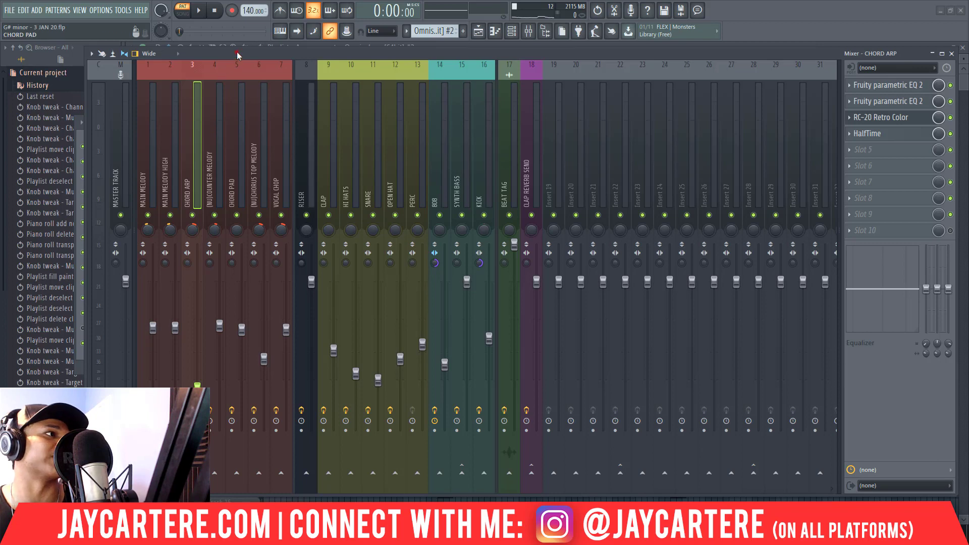
{"action": "left_click_drag", "start_coordinate": [236, 51], "coordinate": [281, 214]}
{"action": "left_click", "coordinate": [820, 124]}
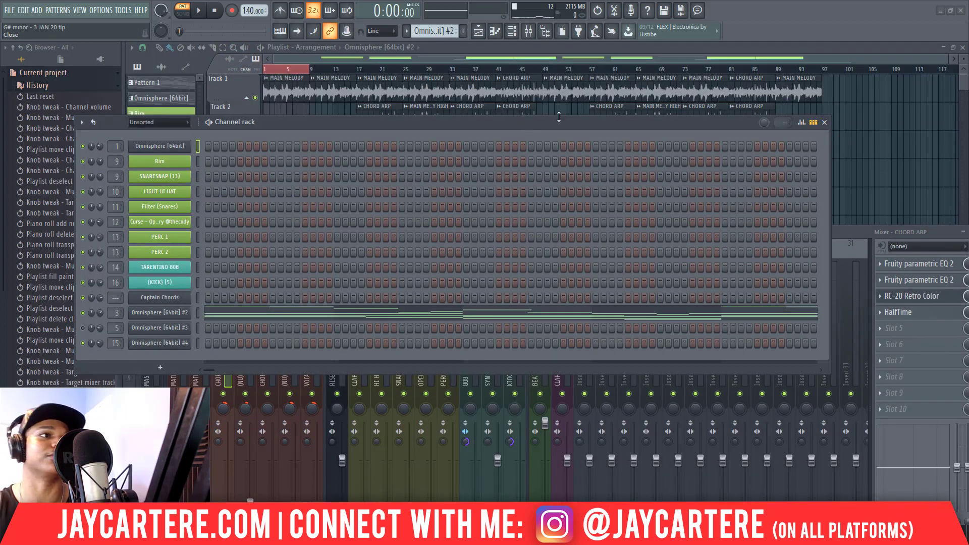
{"action": "left_click_drag", "start_coordinate": [564, 129], "coordinate": [561, 211]}
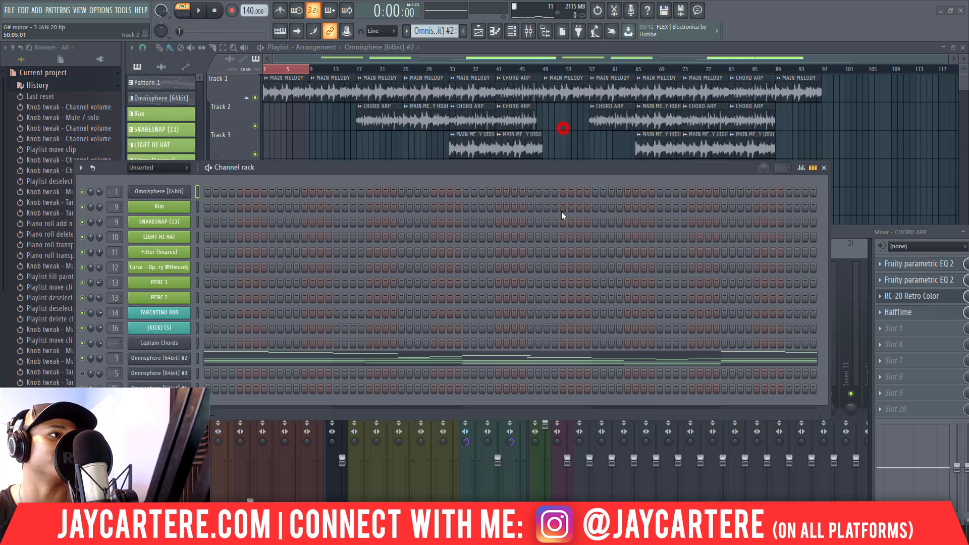
{"action": "double_click", "coordinate": [515, 124]}
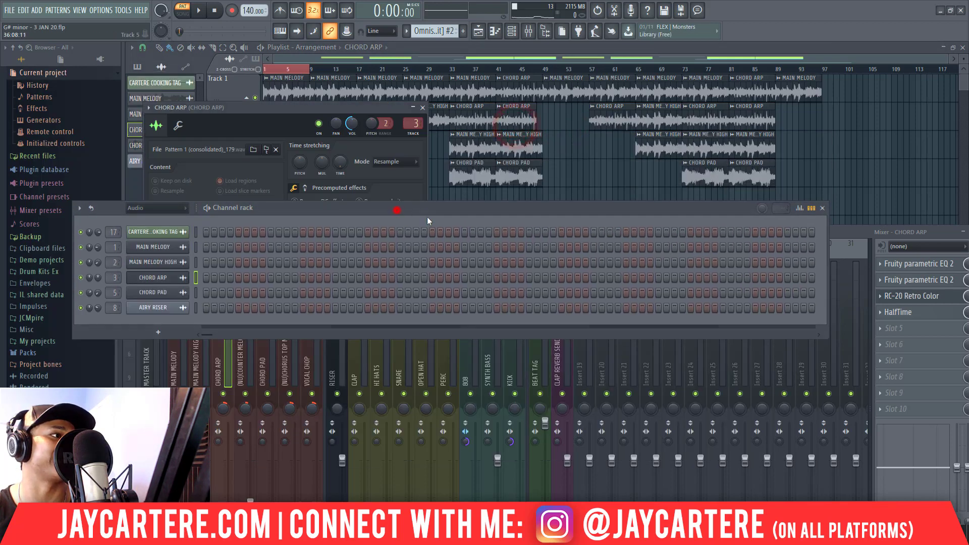
{"action": "left_click_drag", "start_coordinate": [404, 208], "coordinate": [895, 147]}
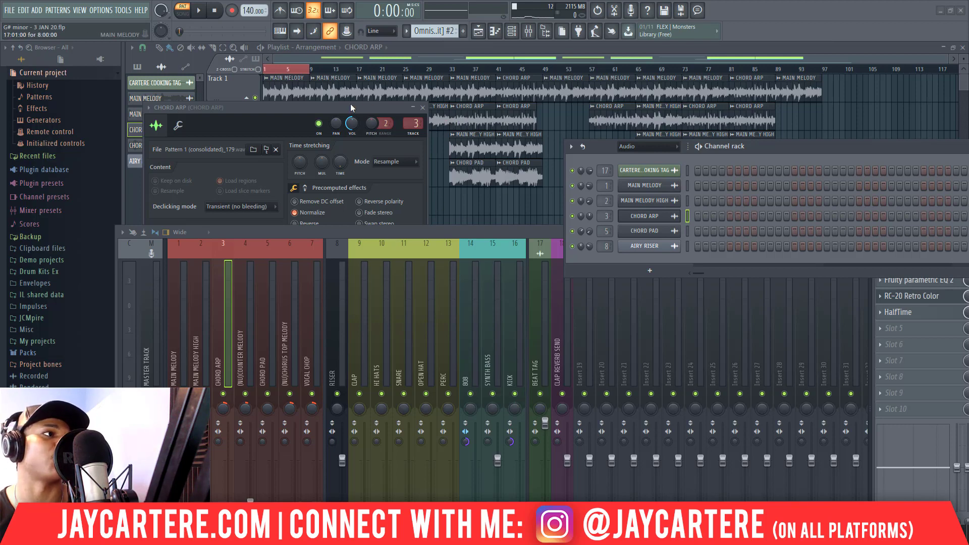
{"action": "left_click_drag", "start_coordinate": [361, 106], "coordinate": [328, 73]}
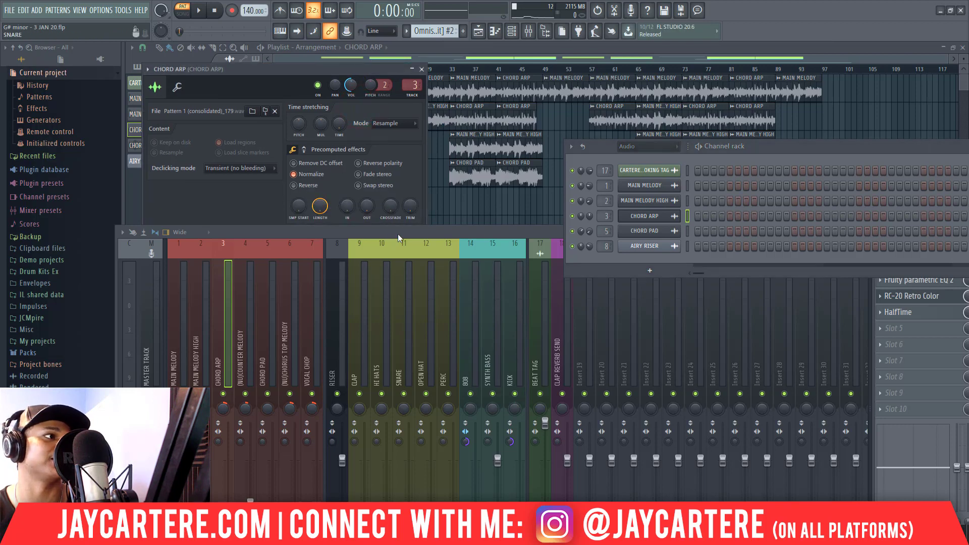
Set the CHORD ARP audio clip's declicking mode to Crossfade (bleeding)
{"action": "left_click", "coordinate": [259, 170]}
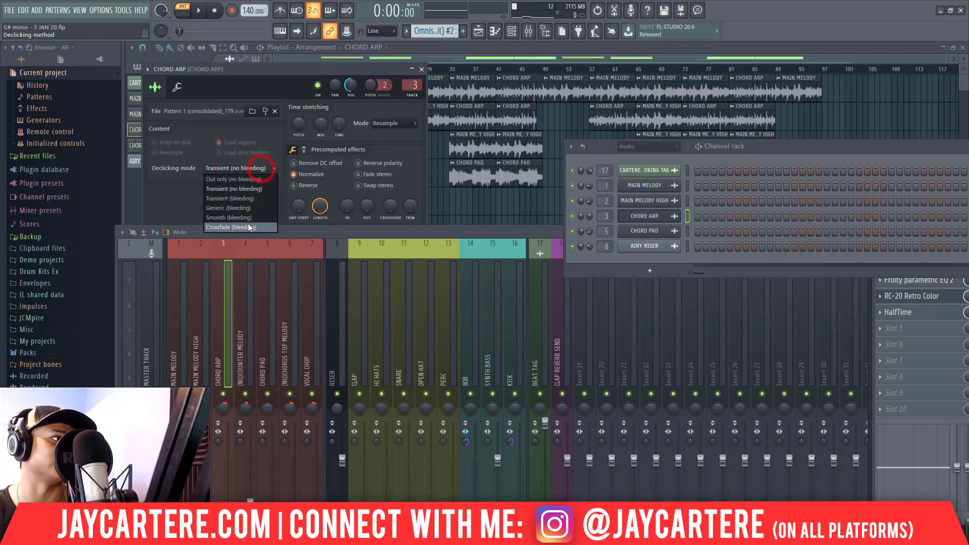
{"action": "left_click", "coordinate": [247, 223]}
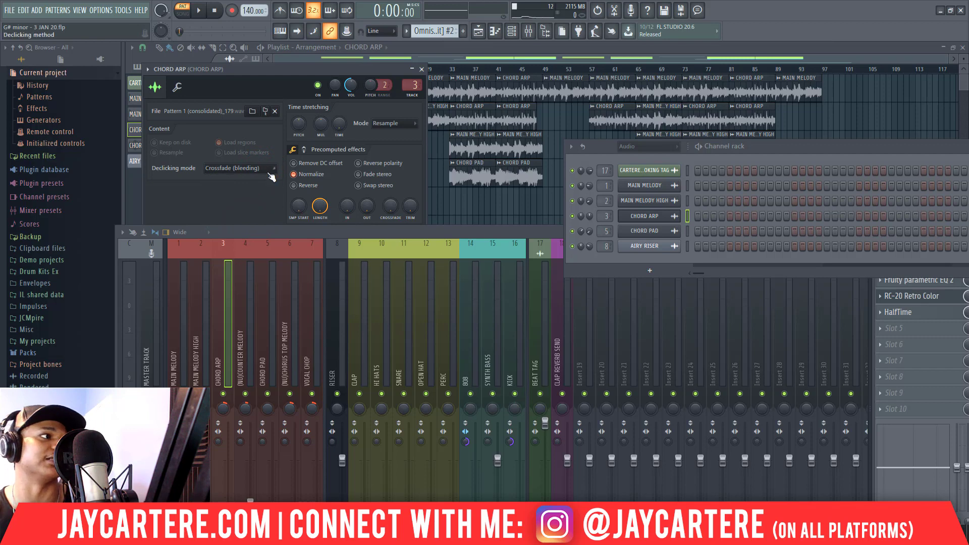
{"action": "left_click", "coordinate": [266, 169]}
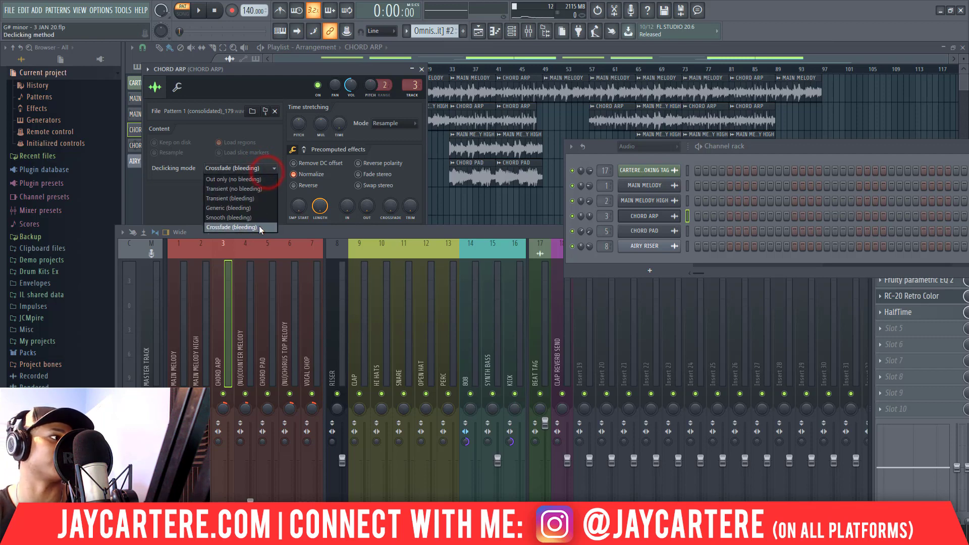
{"action": "left_click", "coordinate": [261, 228]}
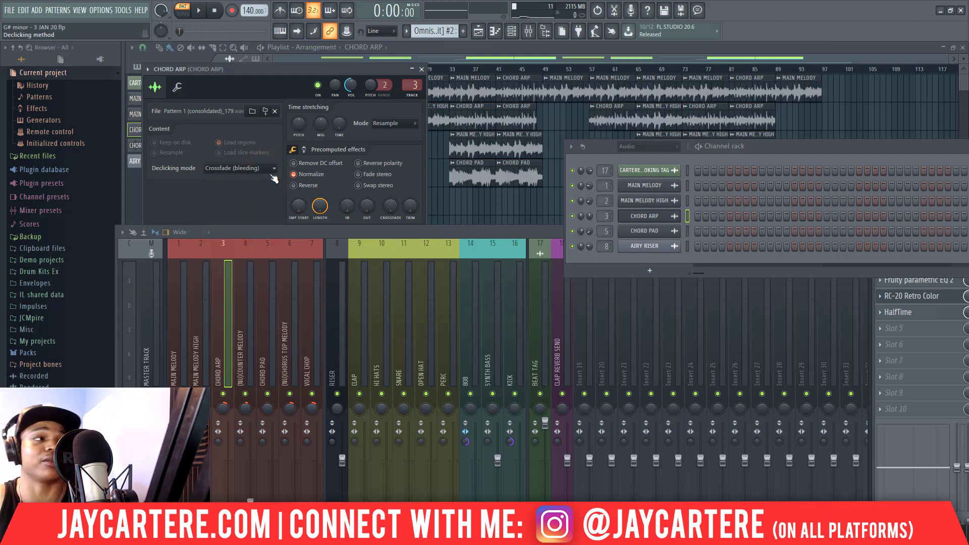
{"action": "left_click", "coordinate": [273, 178]}
{"action": "left_click", "coordinate": [271, 154]}
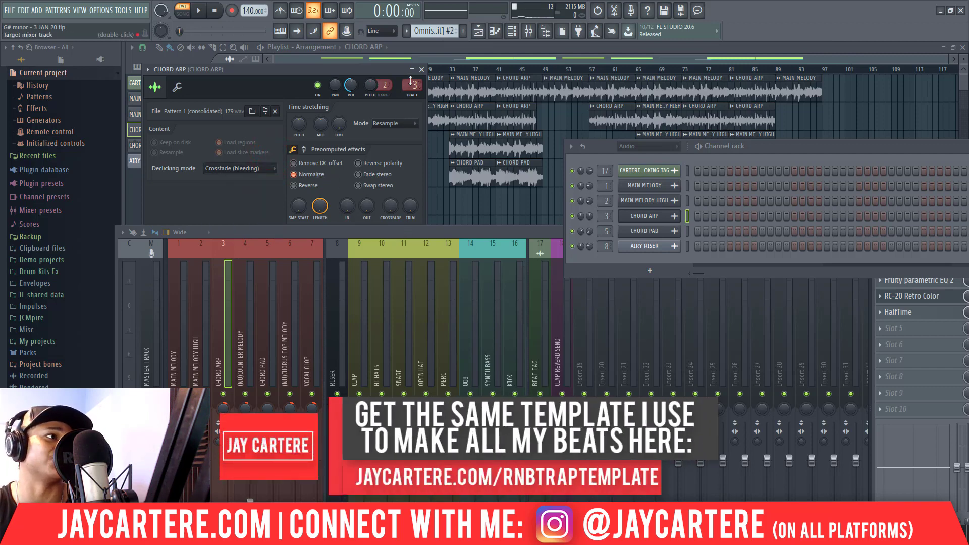
Bring the mixer forward and disable HalfTime and RC-20 Retro Color on the CHORD ARP track
{"action": "left_click_drag", "start_coordinate": [418, 230], "coordinate": [298, 120]}
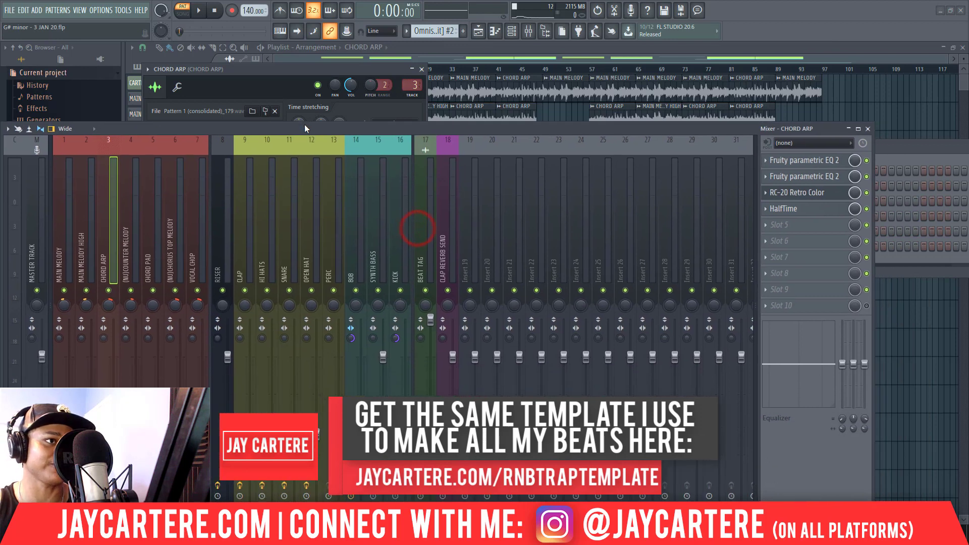
{"action": "left_click", "coordinate": [867, 209]}
{"action": "left_click", "coordinate": [866, 193]}
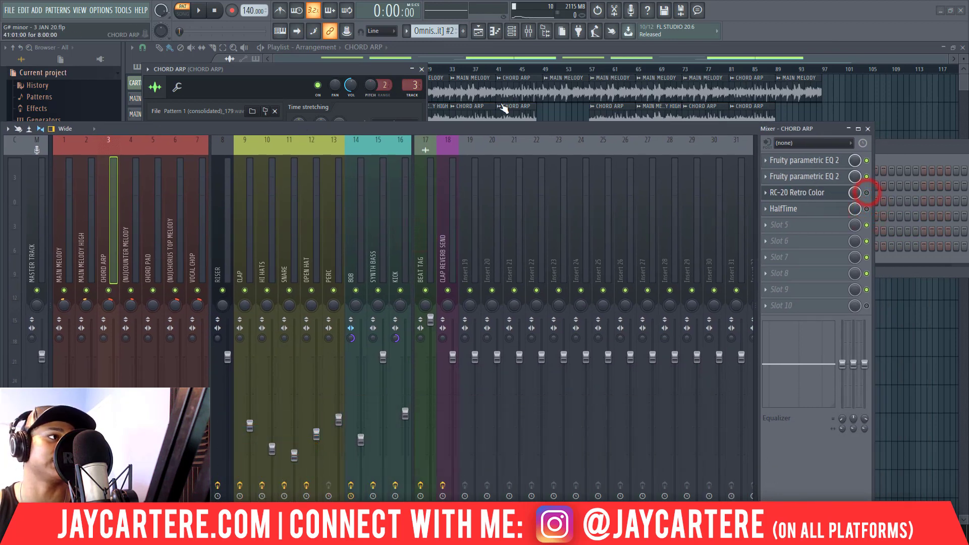
{"action": "left_click_drag", "start_coordinate": [471, 129], "coordinate": [499, 155]}
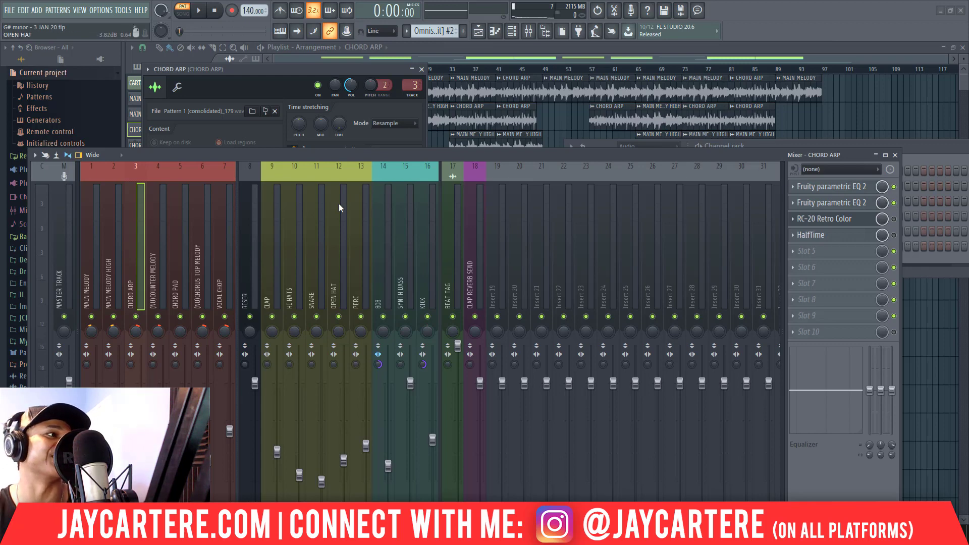
{"action": "left_click_drag", "start_coordinate": [310, 152], "coordinate": [326, 162]}
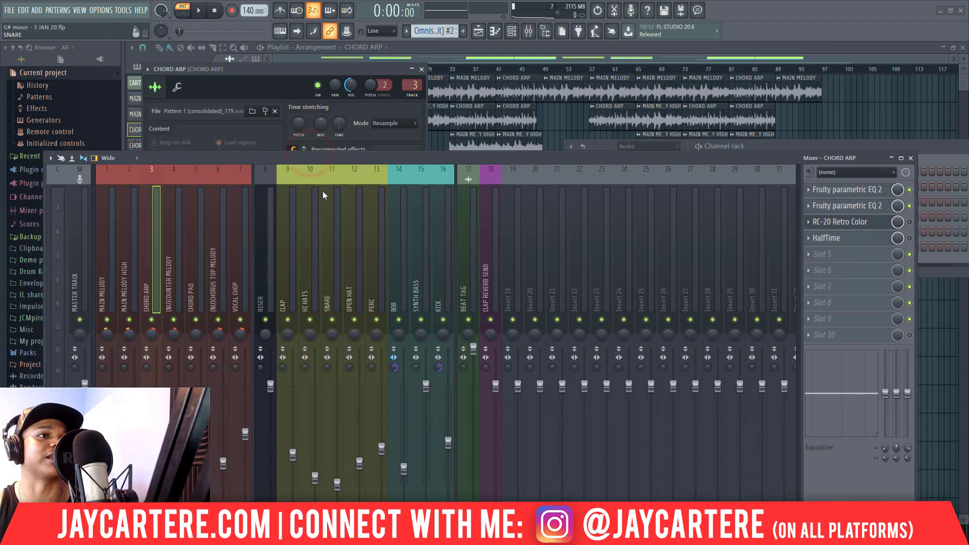
Show the (NU)COUNTER MELODY track's effects in the mixer, and close the CHORD ARP channel settings
{"action": "left_click", "coordinate": [174, 239]}
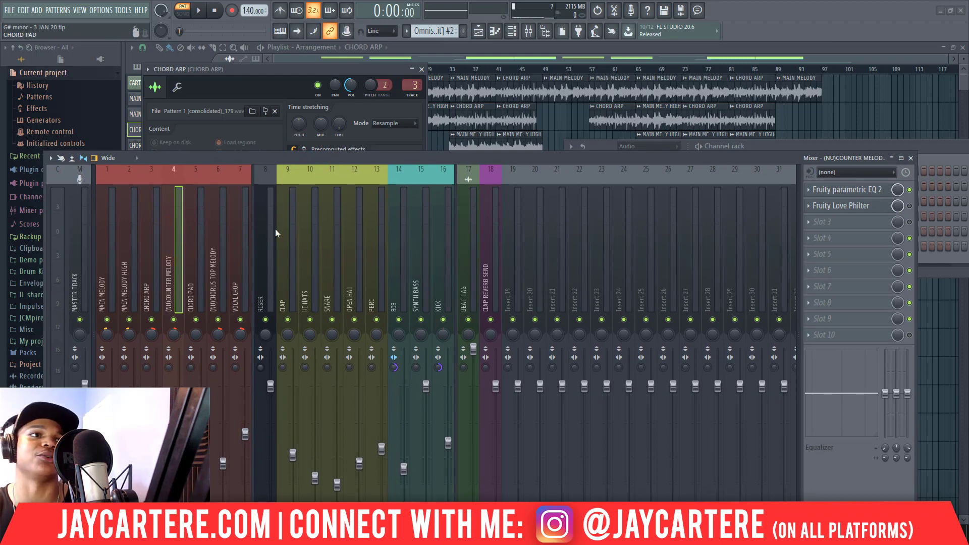
{"action": "mouse_move", "coordinate": [388, 158]}
{"action": "left_mouse_down"}
{"action": "mouse_move", "coordinate": [583, 147]}
{"action": "mouse_move", "coordinate": [762, 282]}
{"action": "mouse_move", "coordinate": [429, 112]}
{"action": "mouse_move", "coordinate": [392, 104]}
{"action": "mouse_move", "coordinate": [395, 111]}
{"action": "left_mouse_up"}
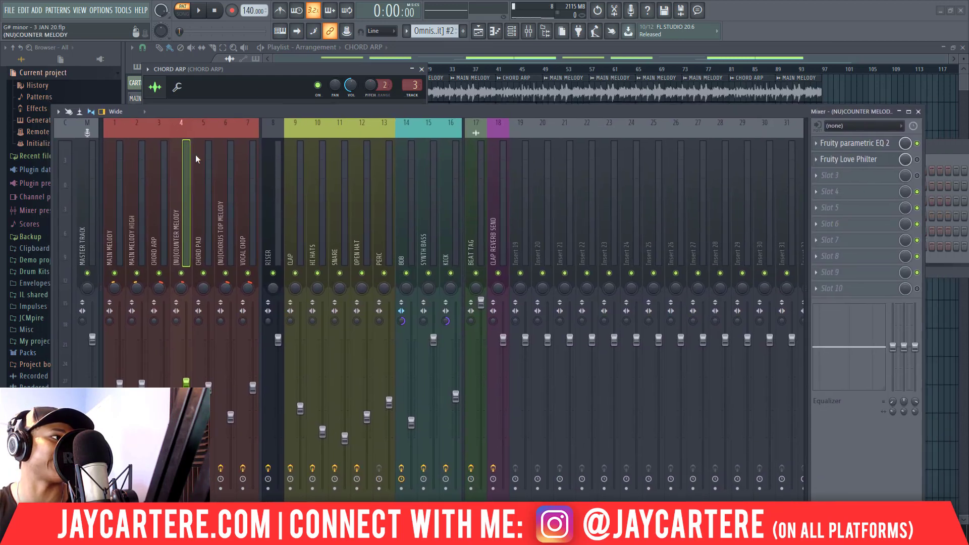
{"action": "left_click_drag", "start_coordinate": [286, 109], "coordinate": [611, 255]}
{"action": "left_click", "coordinate": [422, 69]}
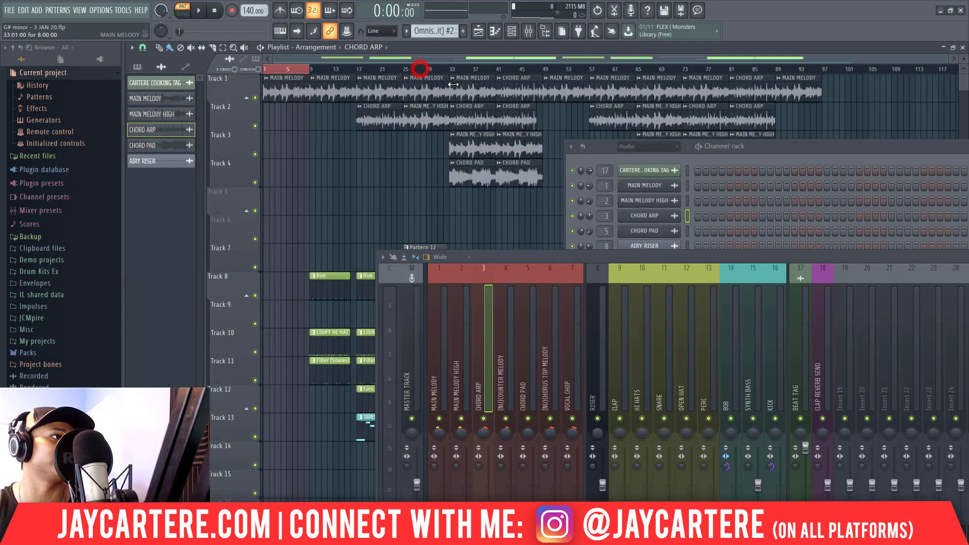
Switch playback to song mode with the playlist's time selection cleared, listen to the arrangement from bar 36, and stop
{"action": "key", "text": "l"}
{"action": "left_click", "coordinate": [466, 69]}
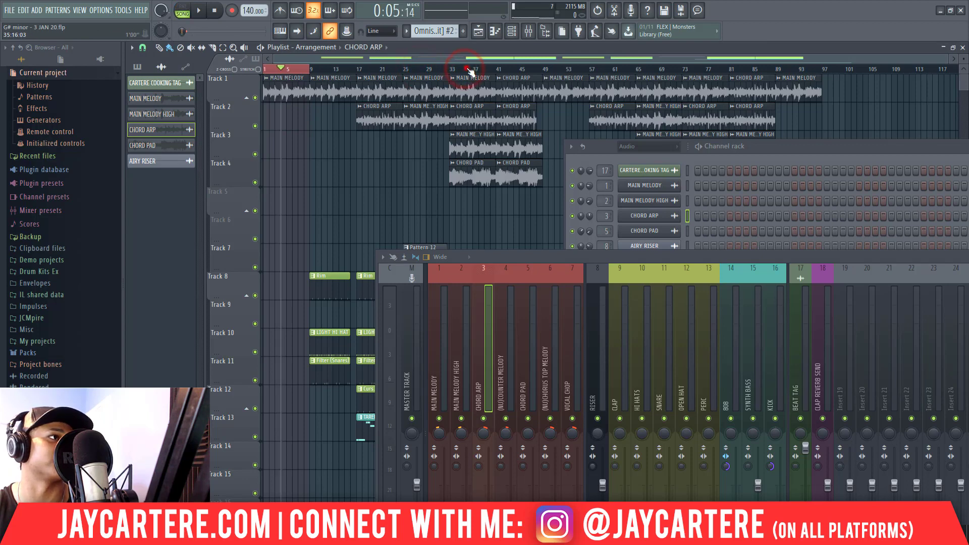
{"action": "key", "text": "ctrl+d"}
{"action": "left_click", "coordinate": [467, 69]}
{"action": "key", "text": "space"}
{"action": "left_click", "coordinate": [466, 69]}
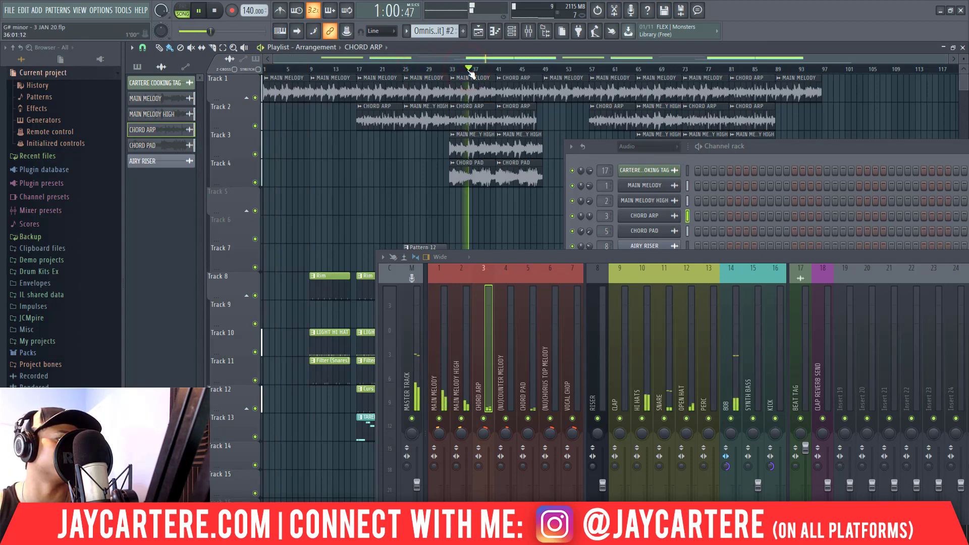
{"action": "key", "text": "space"}
Examine the low and high cuts of Fruity parametric EQ 2 on the (NU)COUNTER MELODY mixer track and close the plugin
{"action": "double_click", "coordinate": [576, 257]}
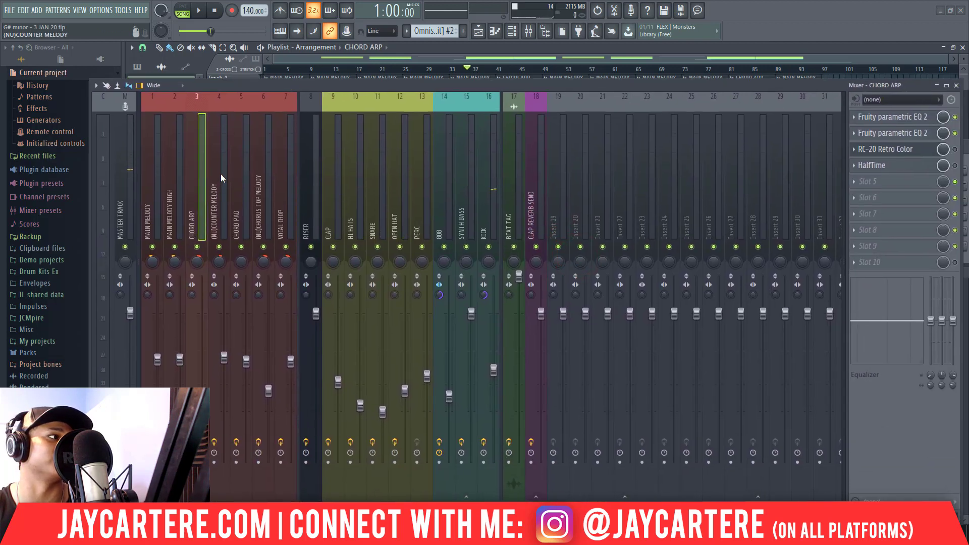
{"action": "left_click", "coordinate": [219, 172]}
{"action": "left_click", "coordinate": [803, 108]}
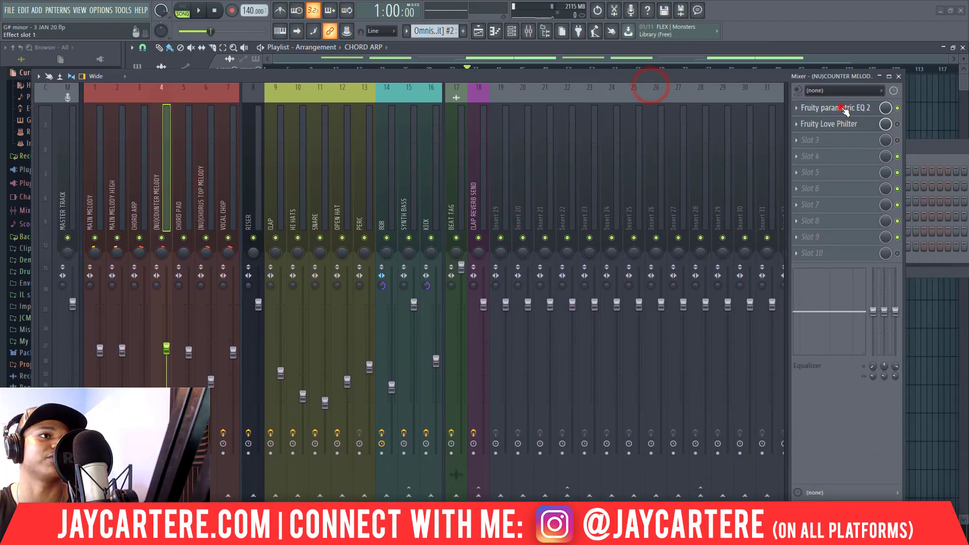
{"action": "double_click", "coordinate": [579, 79]}
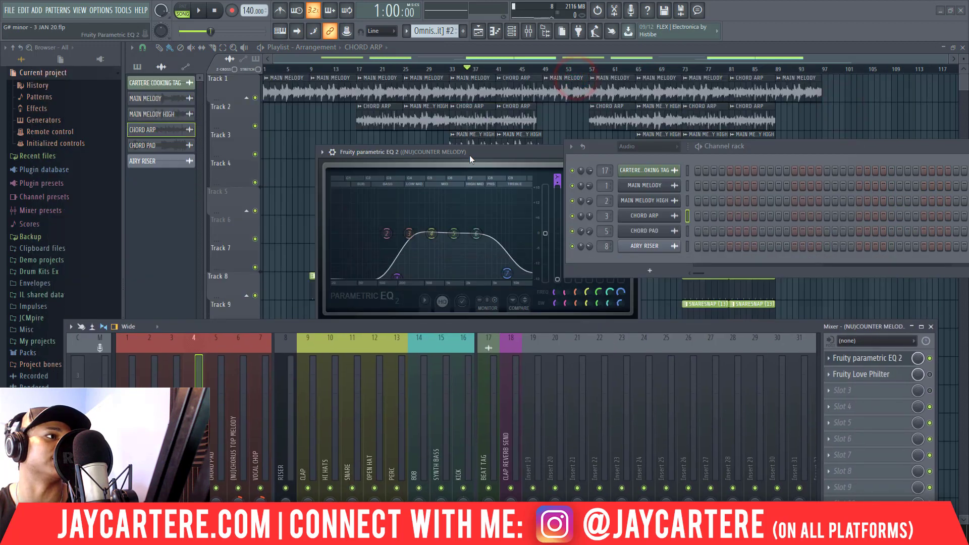
{"action": "left_click_drag", "start_coordinate": [487, 152], "coordinate": [400, 90]}
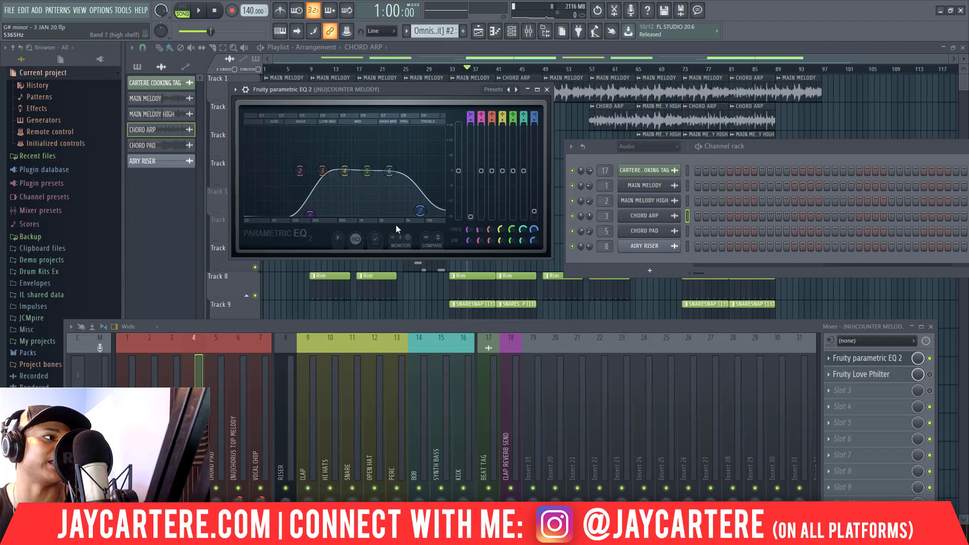
{"action": "left_click_drag", "start_coordinate": [310, 217], "coordinate": [302, 218]}
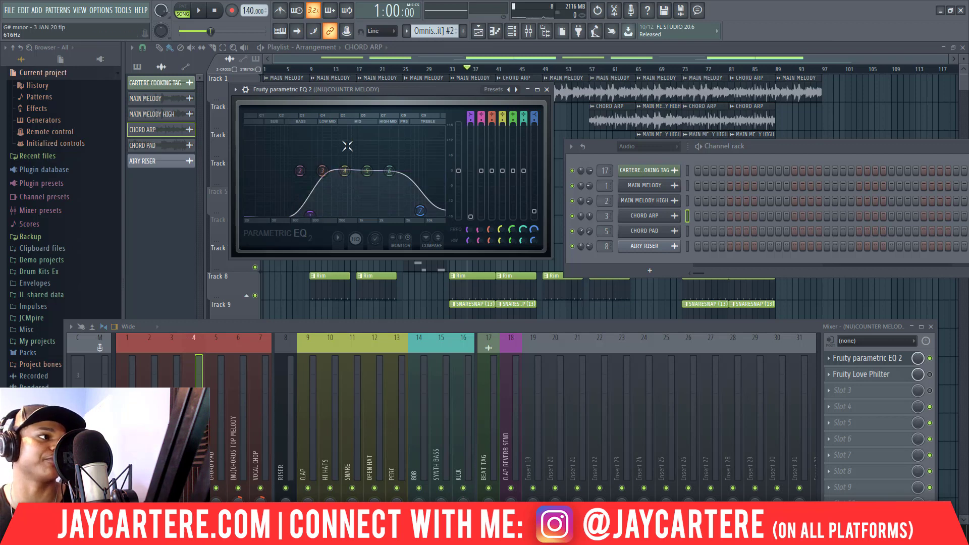
{"action": "left_click", "coordinate": [547, 90]}
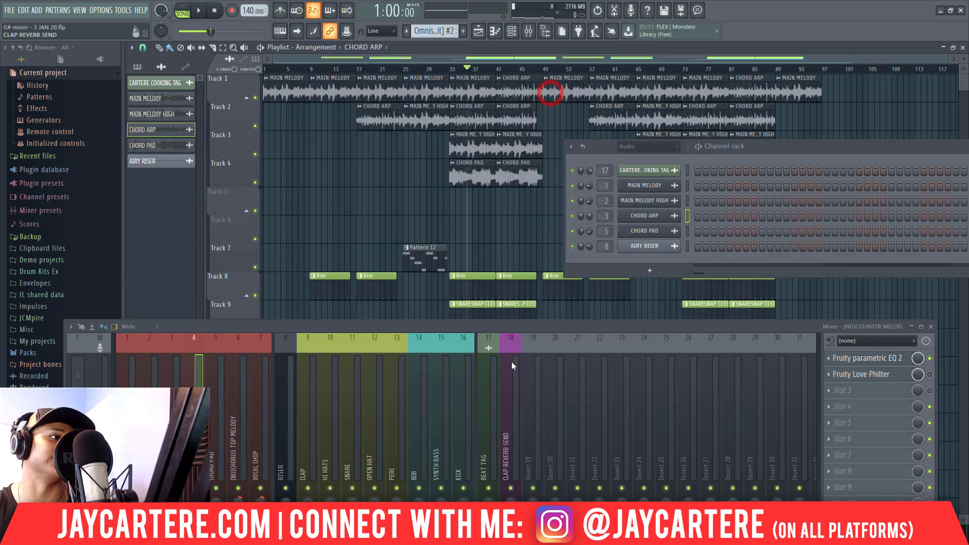
Select the first eight bars of the playlist, select the MAIN MELODY mixer track, and listen to the intro melody while watching its level
{"action": "left_click_drag", "start_coordinate": [517, 329], "coordinate": [522, 129]}
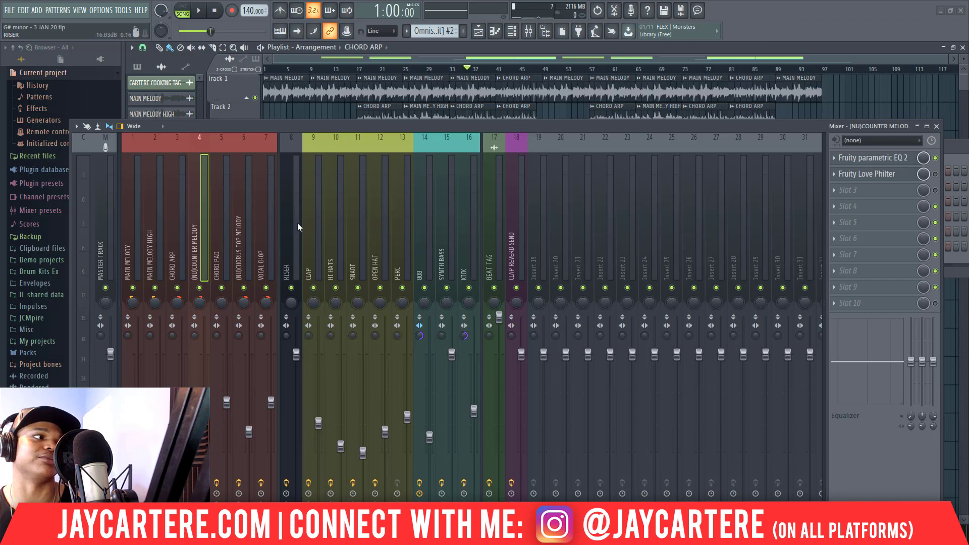
{"action": "left_click_drag", "start_coordinate": [257, 124], "coordinate": [403, 136]}
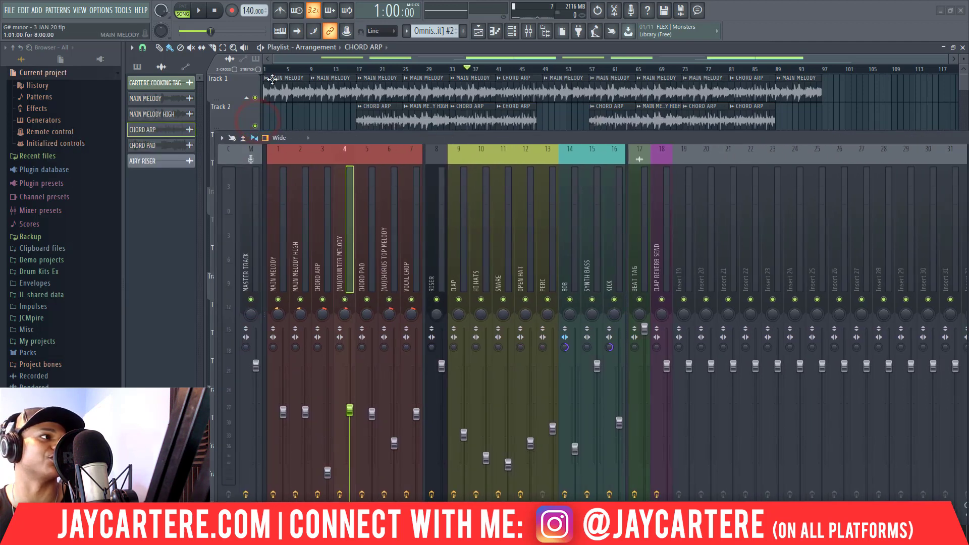
{"action": "left_click", "coordinate": [307, 68]}
{"action": "left_click_drag", "start_coordinate": [307, 68], "coordinate": [264, 68]}
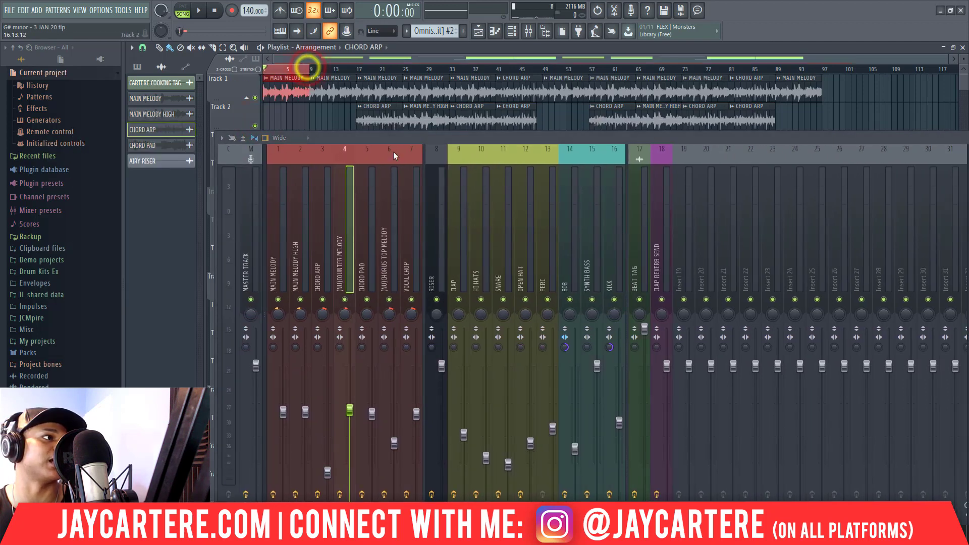
{"action": "left_click_drag", "start_coordinate": [371, 138], "coordinate": [468, 92]}
{"action": "left_click", "coordinate": [373, 191]}
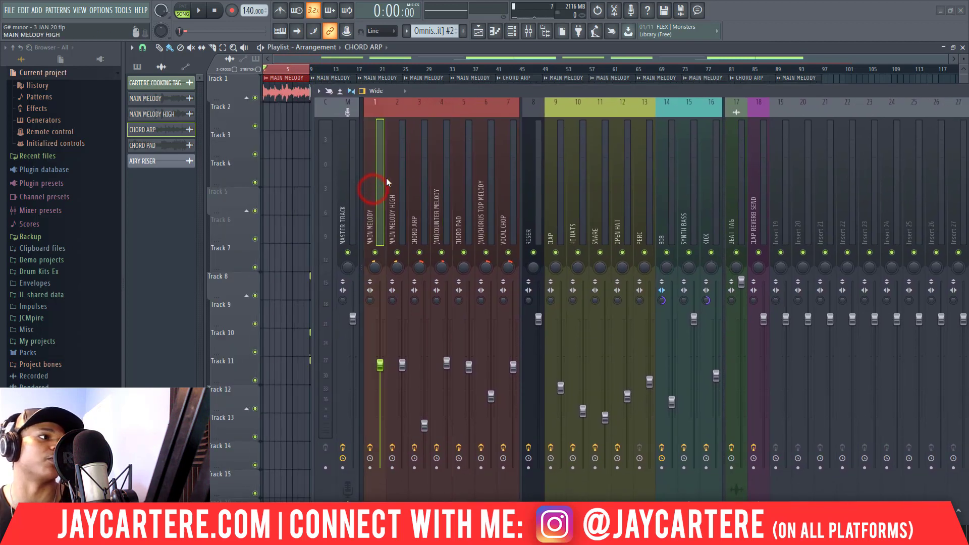
{"action": "key", "text": "space"}
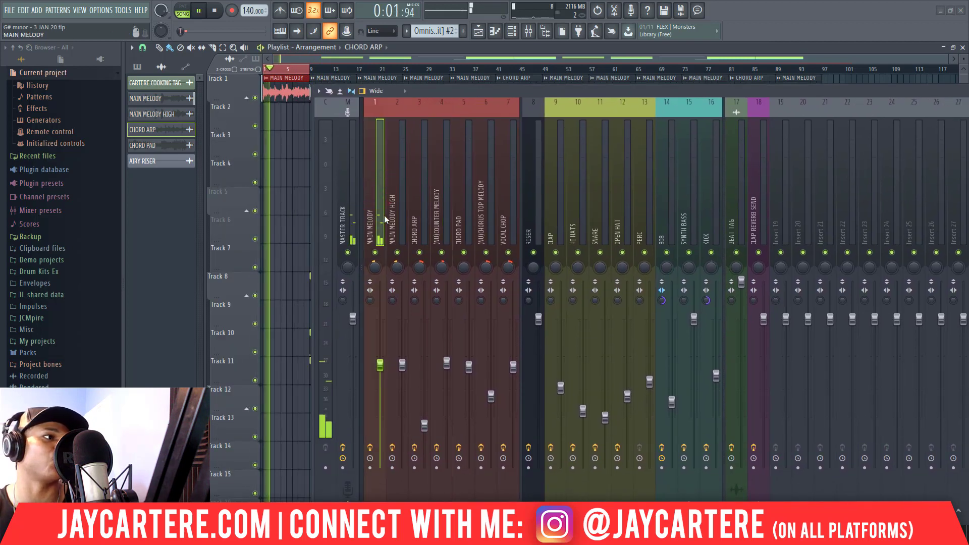
{"action": "key", "text": "space"}
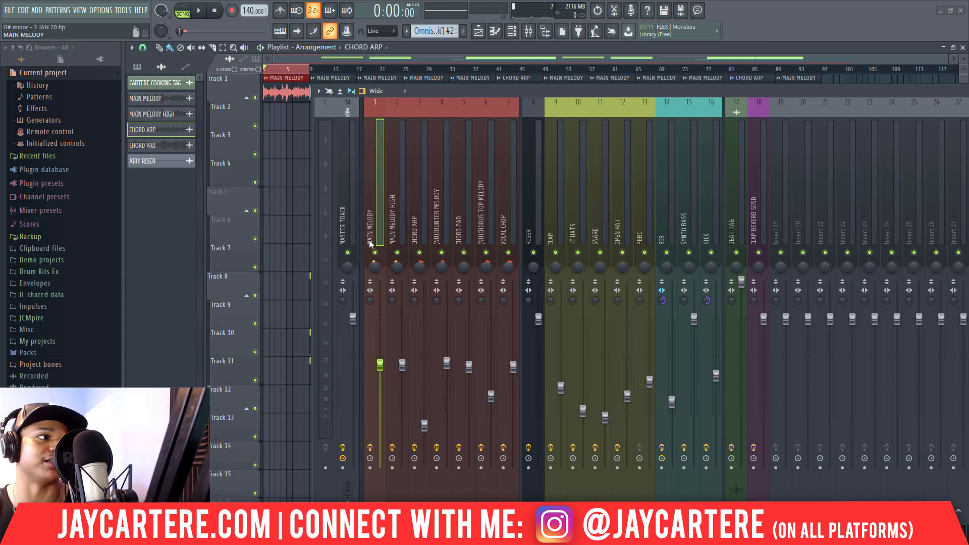
Replay the intro, clear the time selection, and listen to the arrangement from bar 19 while watching the mixer levels
{"action": "key", "text": "space"}
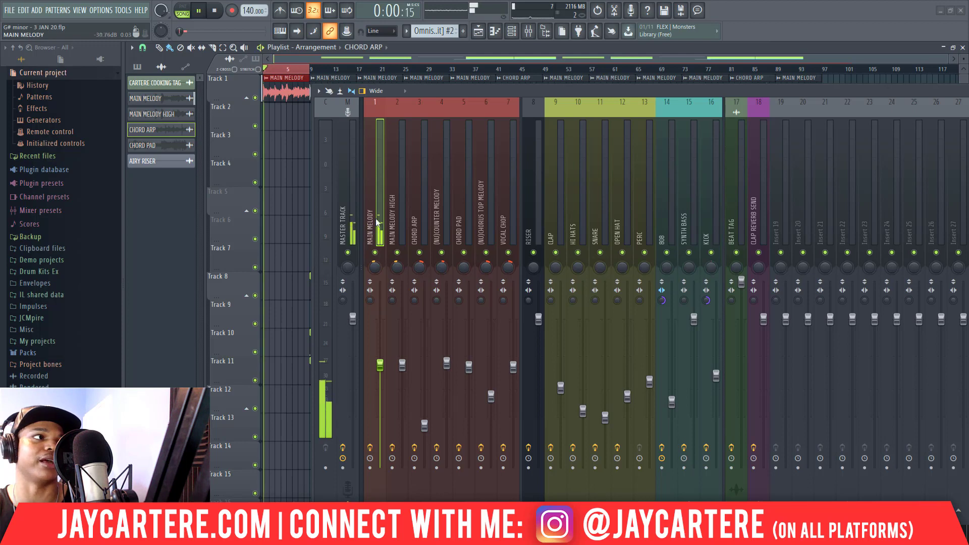
{"action": "left_click_drag", "start_coordinate": [436, 88], "coordinate": [443, 113]}
{"action": "key", "text": "space"}
{"action": "double_click", "coordinate": [374, 69]}
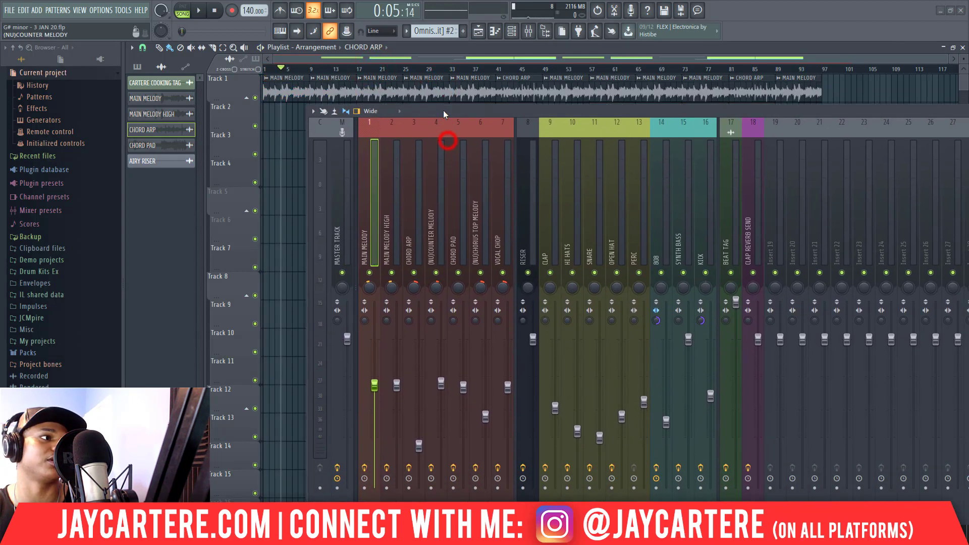
{"action": "key", "text": "space"}
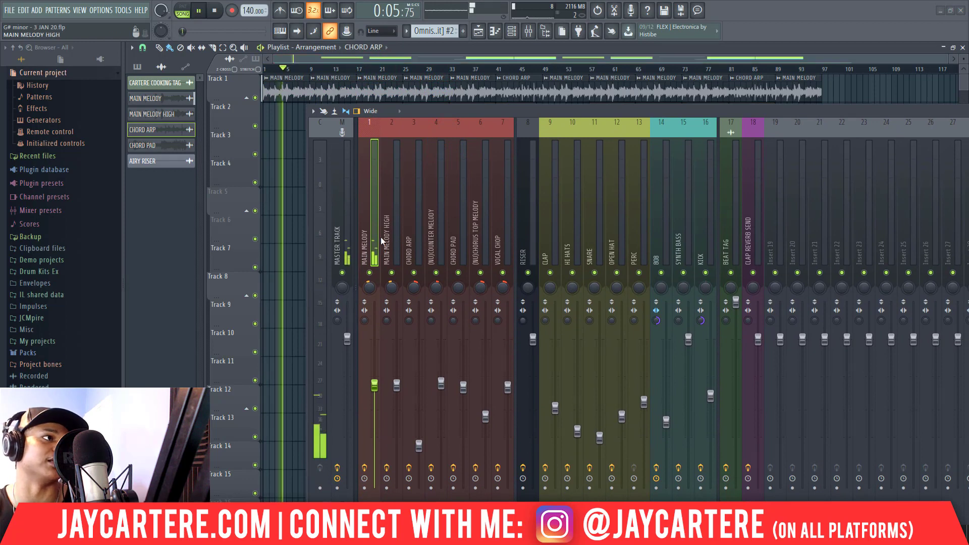
{"action": "left_click", "coordinate": [369, 68]}
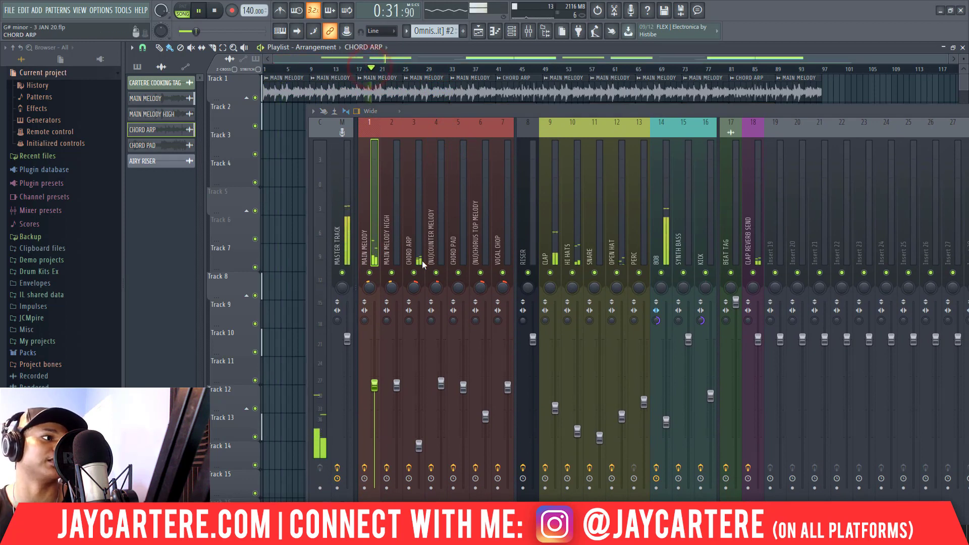
{"action": "key", "text": "space"}
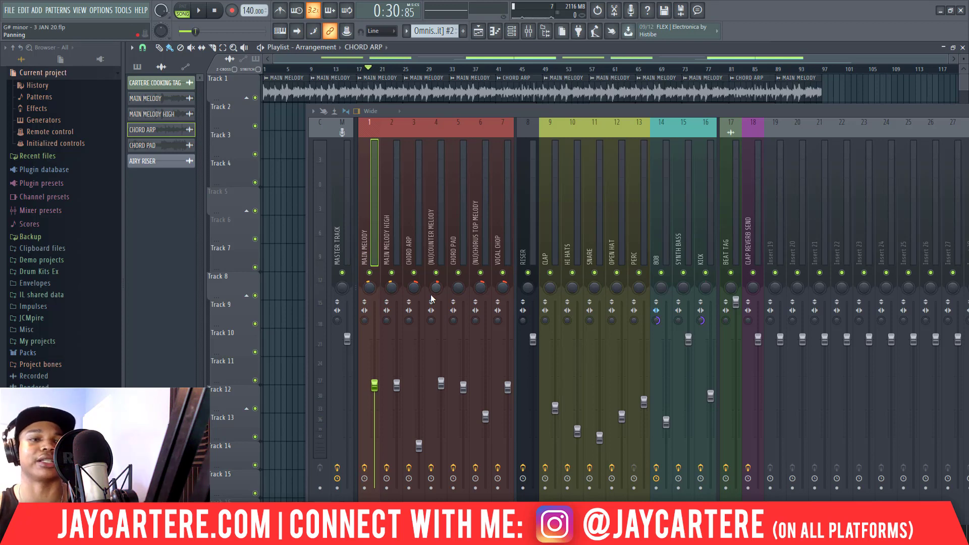
{"action": "key", "text": "space"}
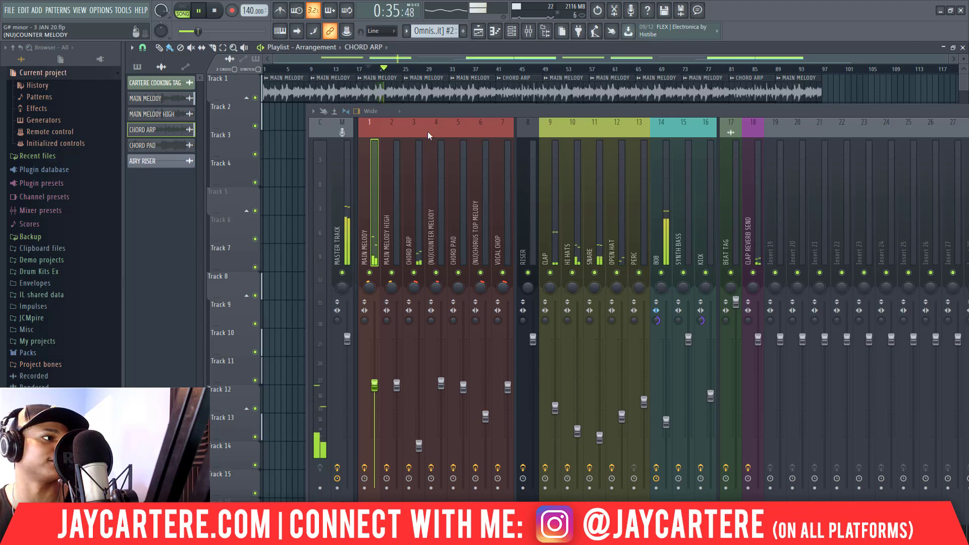
{"action": "key", "text": "space"}
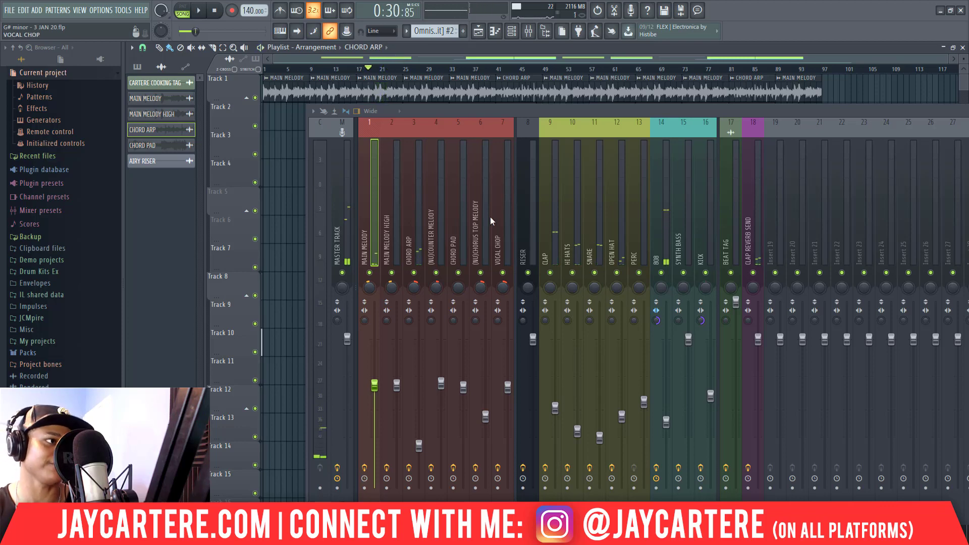
Show the CHORD PAD track's effects in the mixer, examine the Fruity parametric EQ 2 curve, and close the plugin
{"action": "left_click", "coordinate": [451, 234]}
{"action": "left_click_drag", "start_coordinate": [497, 114], "coordinate": [255, 98]}
{"action": "left_click", "coordinate": [467, 68]}
{"action": "left_click", "coordinate": [814, 126]}
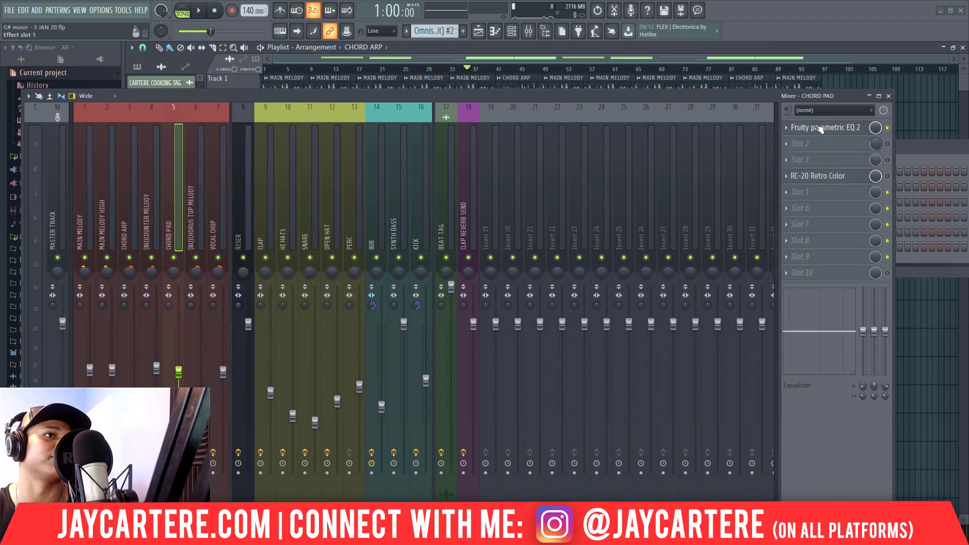
{"action": "left_click_drag", "start_coordinate": [556, 250], "coordinate": [564, 281]}
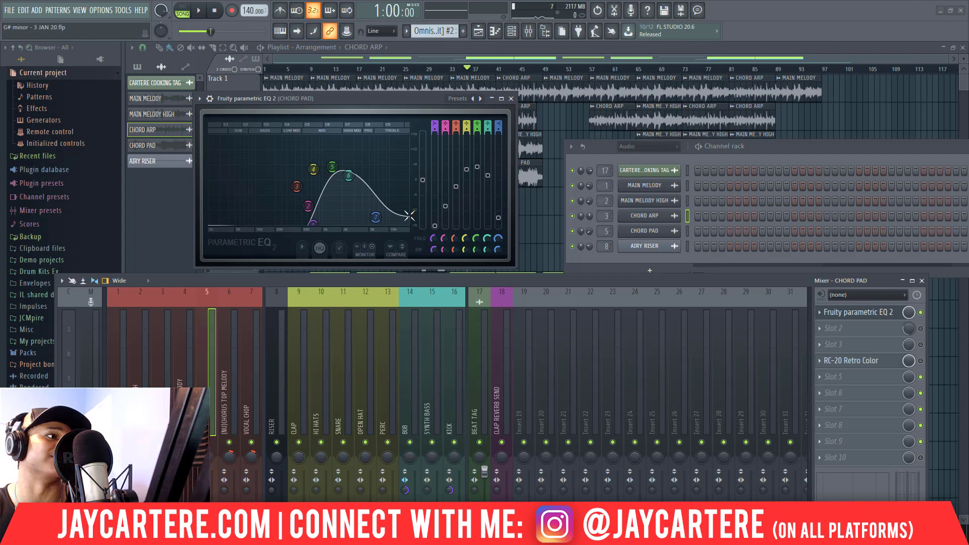
{"action": "left_click", "coordinate": [510, 99]}
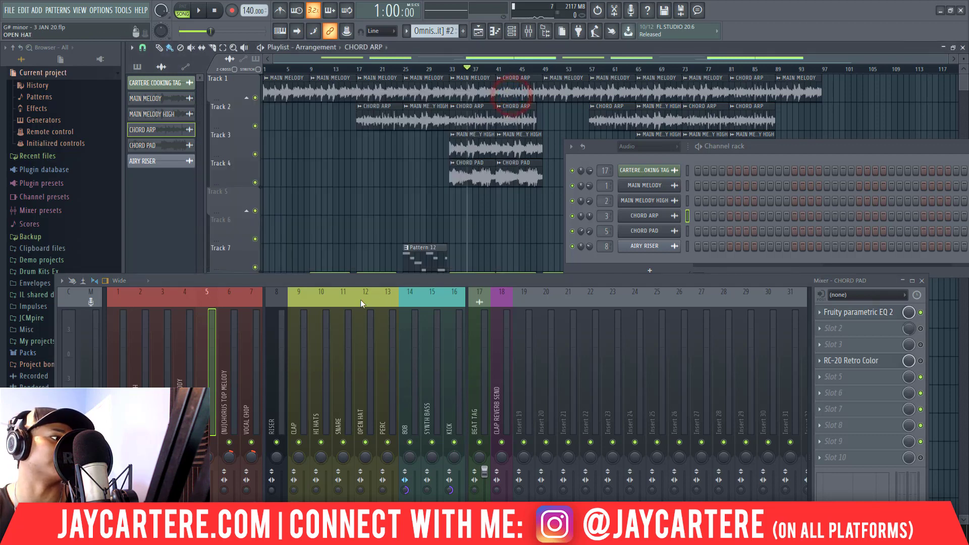
{"action": "left_click_drag", "start_coordinate": [354, 280], "coordinate": [389, 204]}
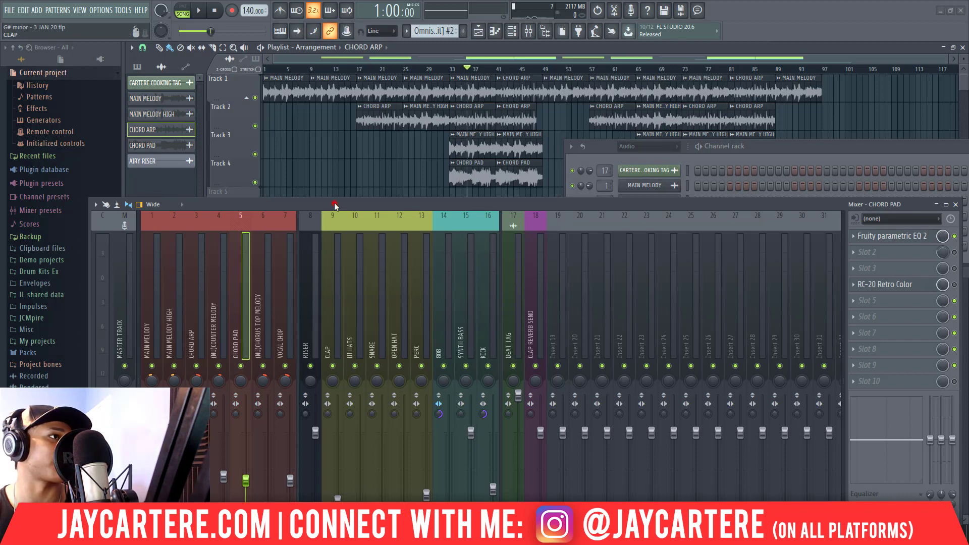
{"action": "left_click_drag", "start_coordinate": [335, 205], "coordinate": [356, 202]}
{"action": "left_click_drag", "start_coordinate": [461, 202], "coordinate": [328, 168]}
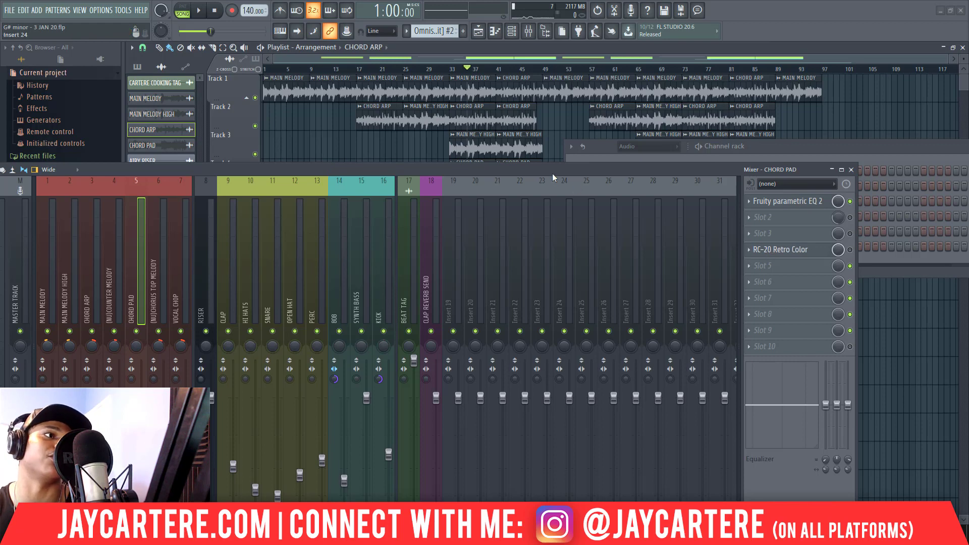
{"action": "left_click_drag", "start_coordinate": [554, 178], "coordinate": [626, 171]}
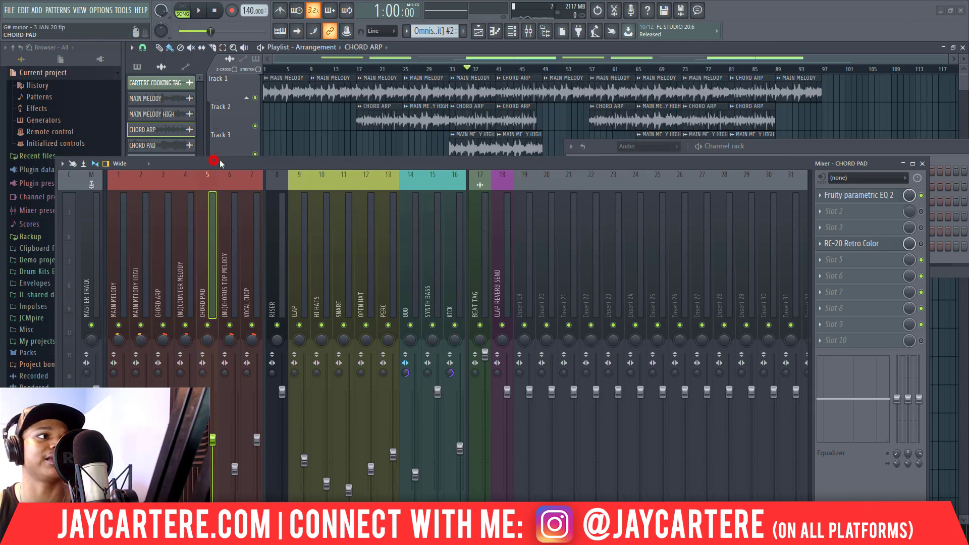
Move the mixer clear of the playlist, solo Track 4 with the CHORD PAD clips, and play it from bar 33
{"action": "left_click_drag", "start_coordinate": [219, 160], "coordinate": [962, 258]}
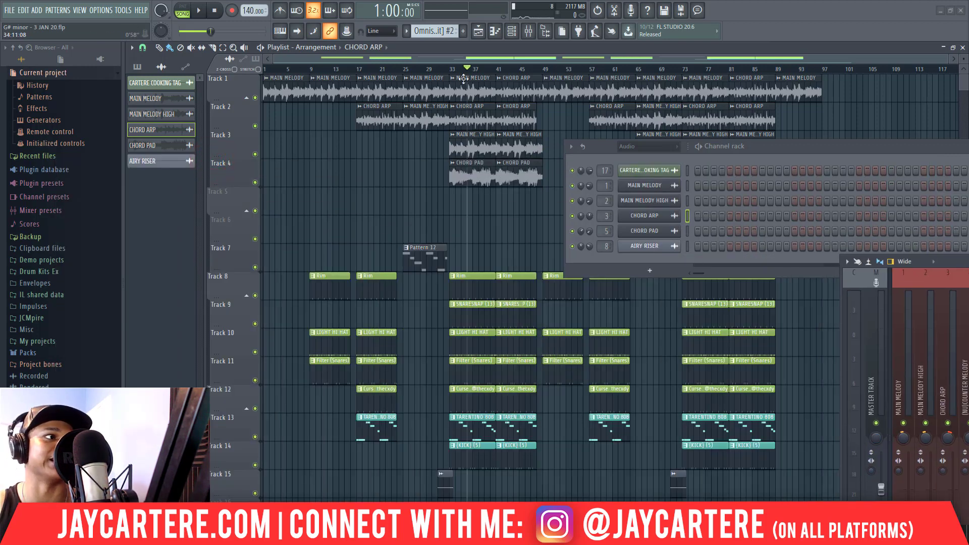
{"action": "left_click", "coordinate": [256, 182], "text": "ctrl"}
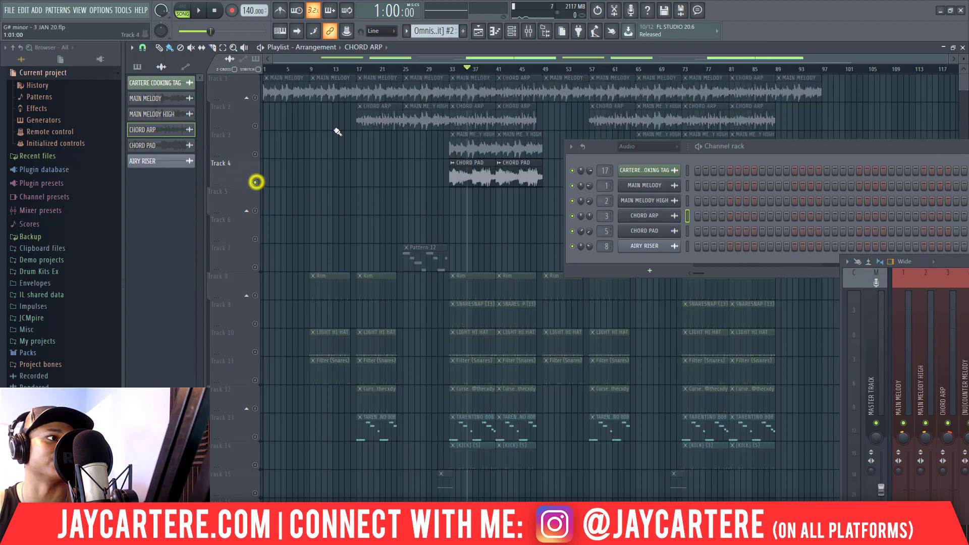
{"action": "left_click_drag", "start_coordinate": [469, 68], "coordinate": [454, 75]}
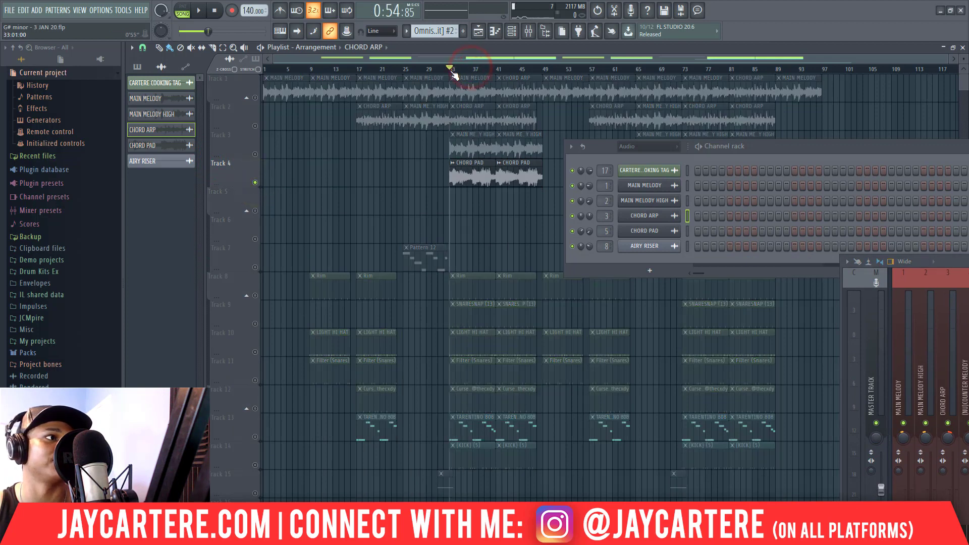
{"action": "key", "text": "space"}
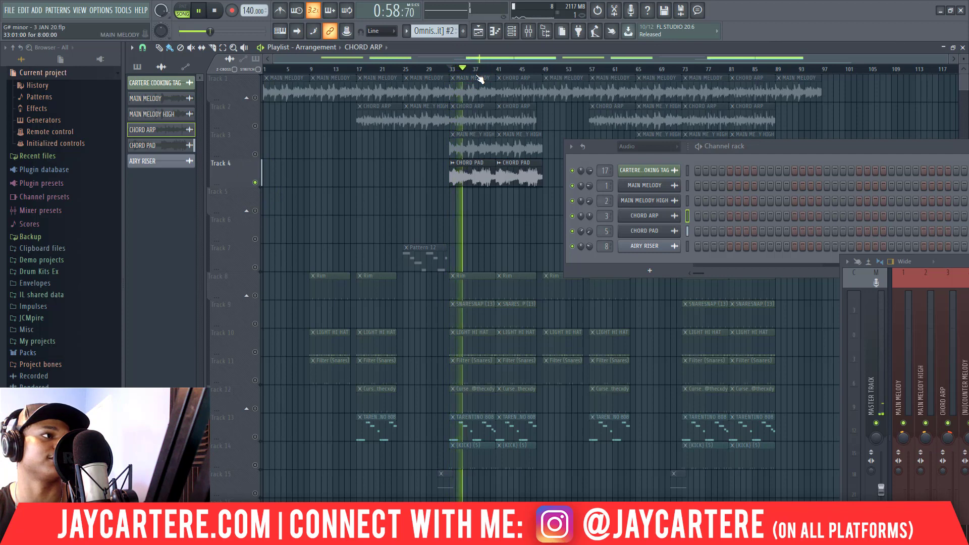
Set the CHORD PAD audio clip's declicking mode to Crossfade (bleeding), stop playback, and close the channel settings
{"action": "double_click", "coordinate": [468, 174]}
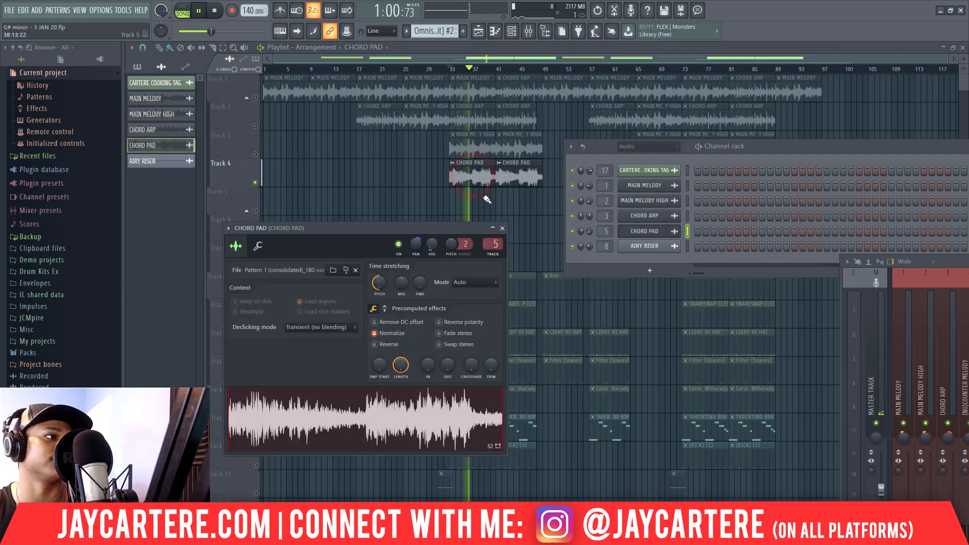
{"action": "left_click_drag", "start_coordinate": [451, 226], "coordinate": [419, 148]}
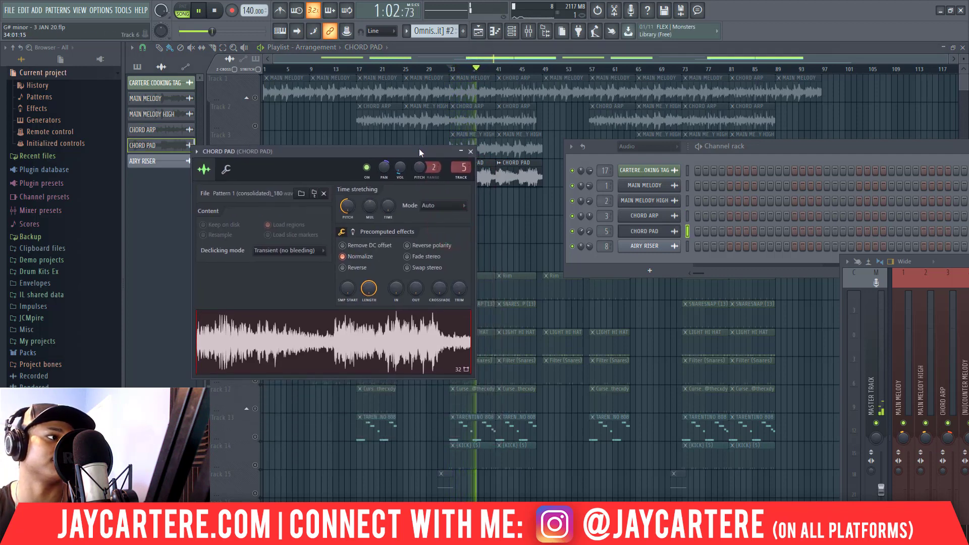
{"action": "left_click", "coordinate": [318, 250]}
{"action": "left_click", "coordinate": [302, 306]}
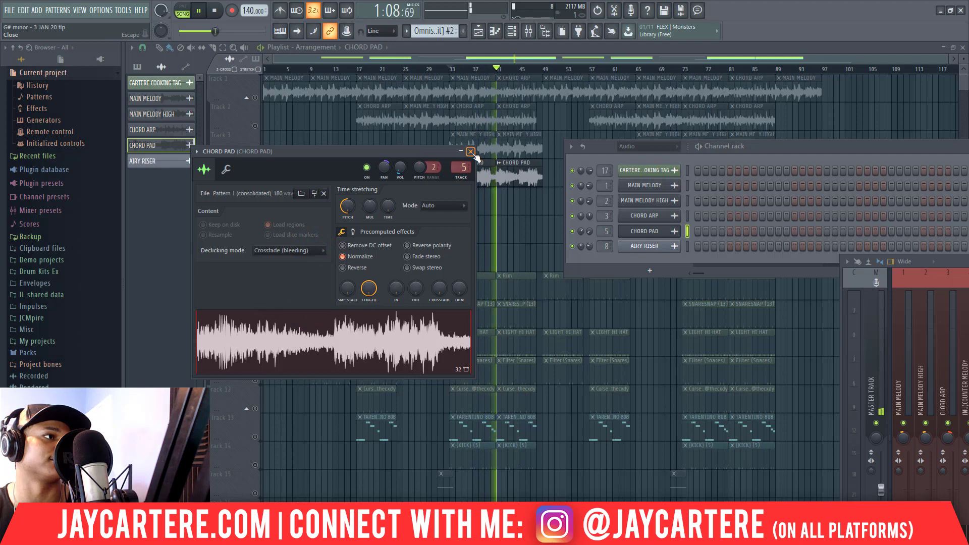
{"action": "key", "text": "space"}
{"action": "left_click", "coordinate": [470, 151]}
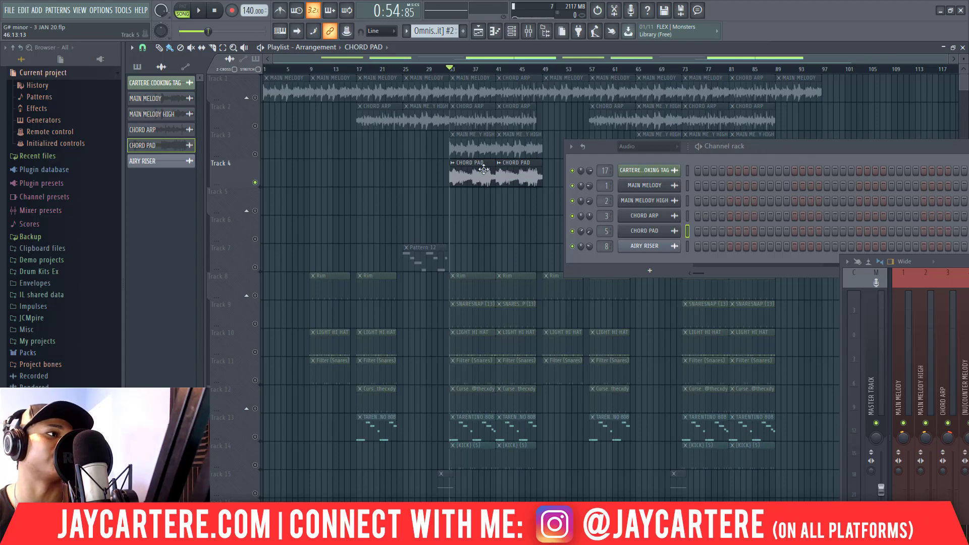
Switch the channel rack to the Unsorted channel group and place the rack below the CHORD PAD clips
{"action": "left_click_drag", "start_coordinate": [622, 146], "coordinate": [222, 124]}
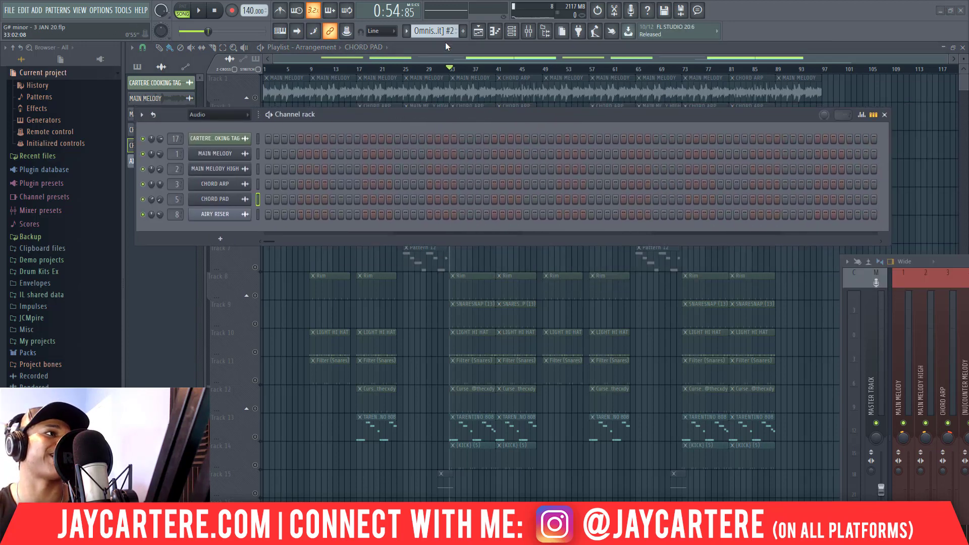
{"action": "scroll", "coordinate": [440, 33], "scroll_direction": "down", "scroll_amount": 1}
{"action": "scroll", "coordinate": [440, 32], "scroll_direction": "up", "scroll_amount": 1}
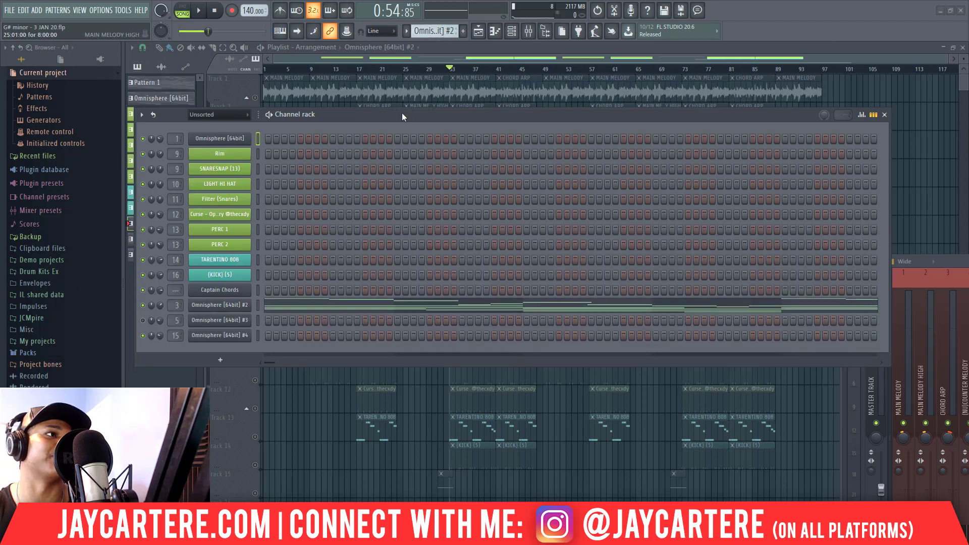
{"action": "left_click_drag", "start_coordinate": [402, 113], "coordinate": [324, 210]}
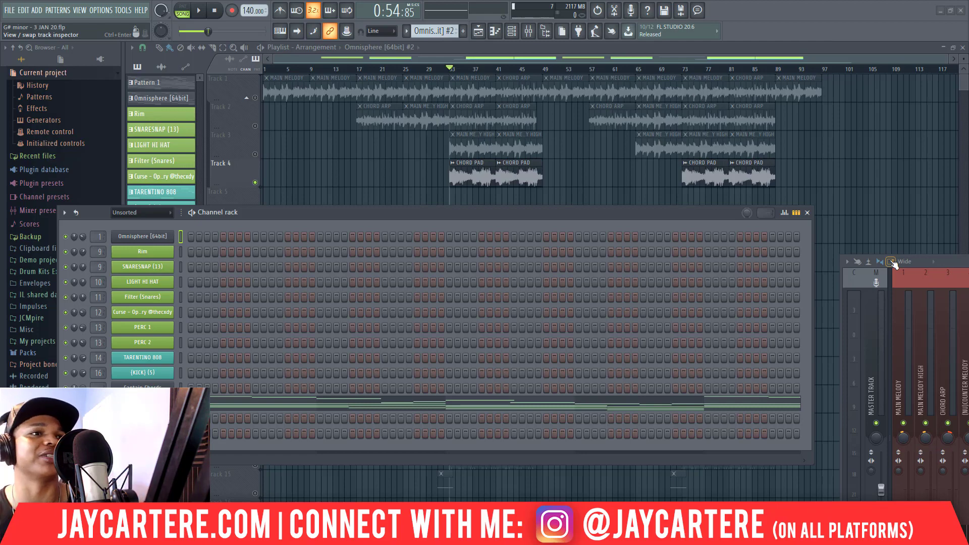
Bring the whole mixer into view and select the (NU)CHORUS TOP MELODY track to show its effects
{"action": "left_click_drag", "start_coordinate": [955, 261], "coordinate": [275, 105]}
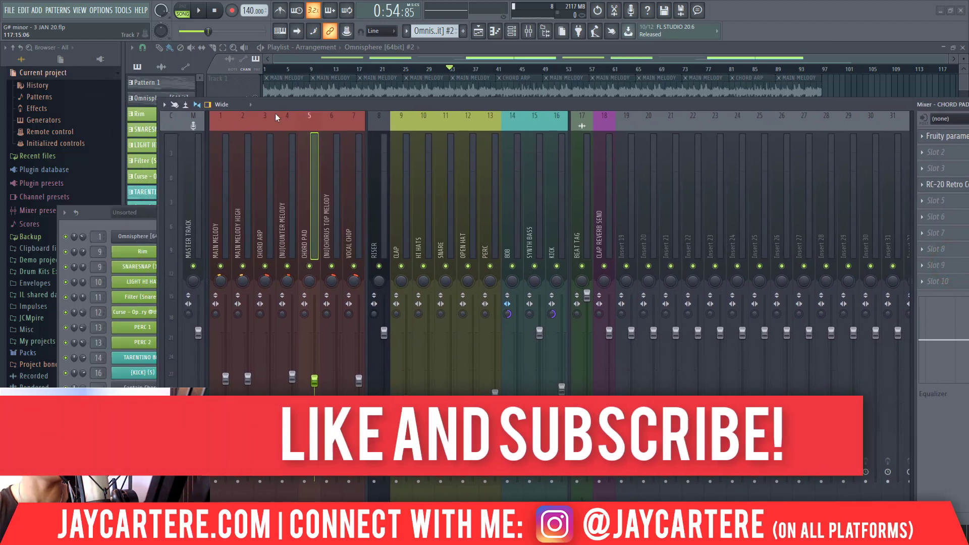
{"action": "left_click", "coordinate": [324, 205]}
{"action": "left_click_drag", "start_coordinate": [419, 93], "coordinate": [340, 71]}
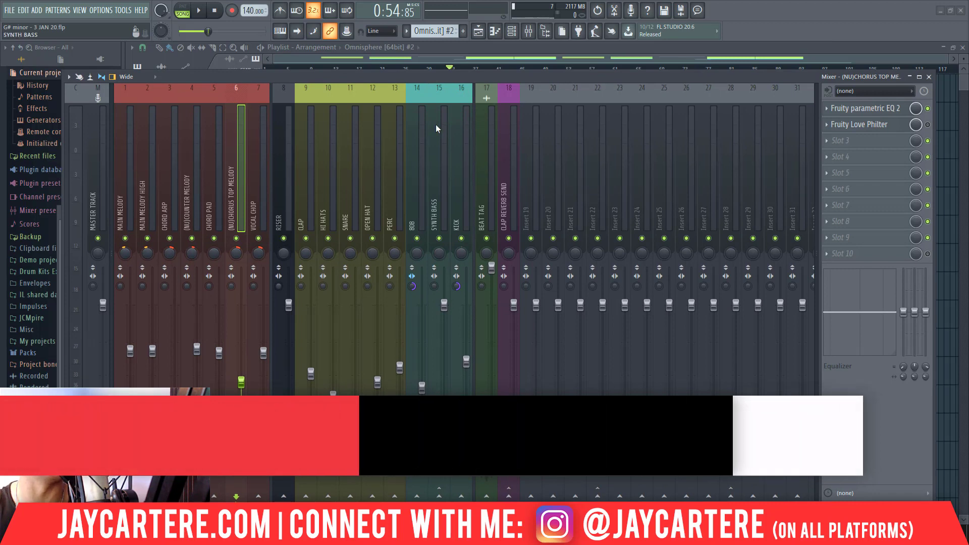
Open the name of the (NU)CHORUS TOP MELODY mixer track for editing, highlight its (NU) prefix, and close it unchanged
{"action": "right_click", "coordinate": [231, 181]}
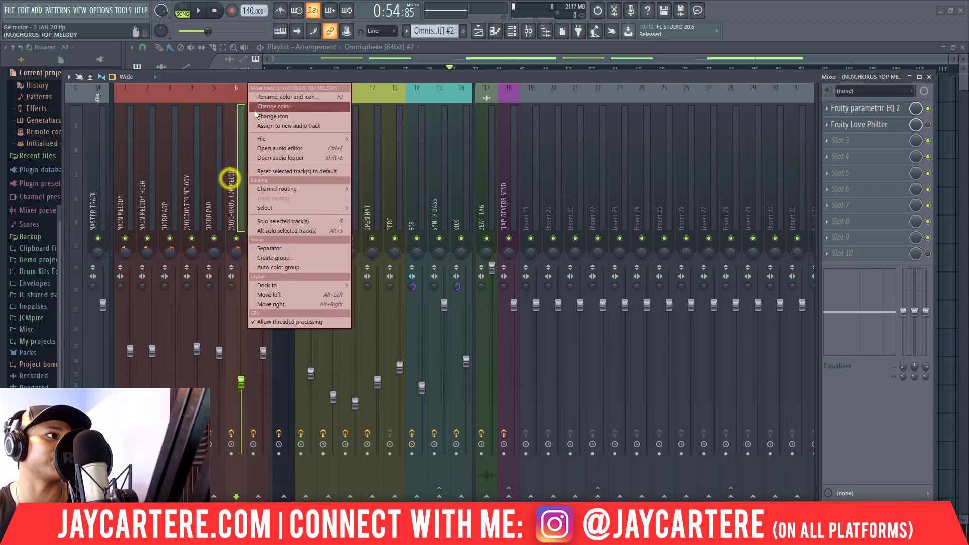
{"action": "left_click", "coordinate": [263, 94]}
{"action": "left_click_drag", "start_coordinate": [192, 83], "coordinate": [142, 81]}
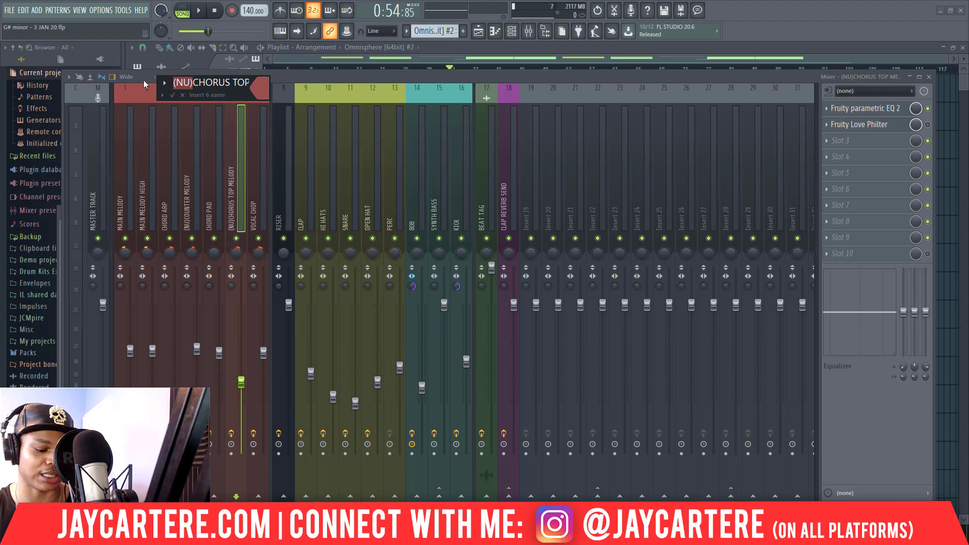
{"action": "left_click", "coordinate": [173, 82]}
{"action": "left_click_drag", "start_coordinate": [193, 82], "coordinate": [171, 83]}
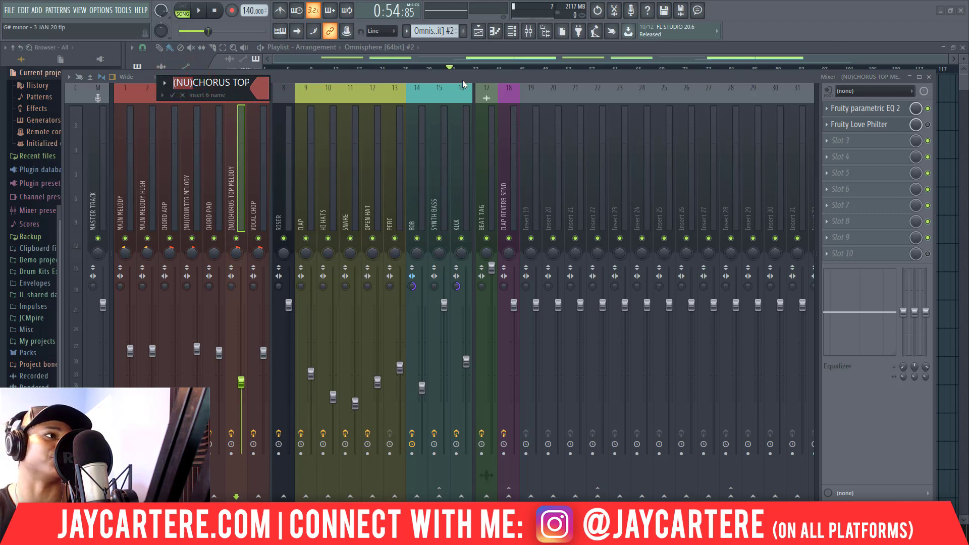
{"action": "key", "text": "Return"}
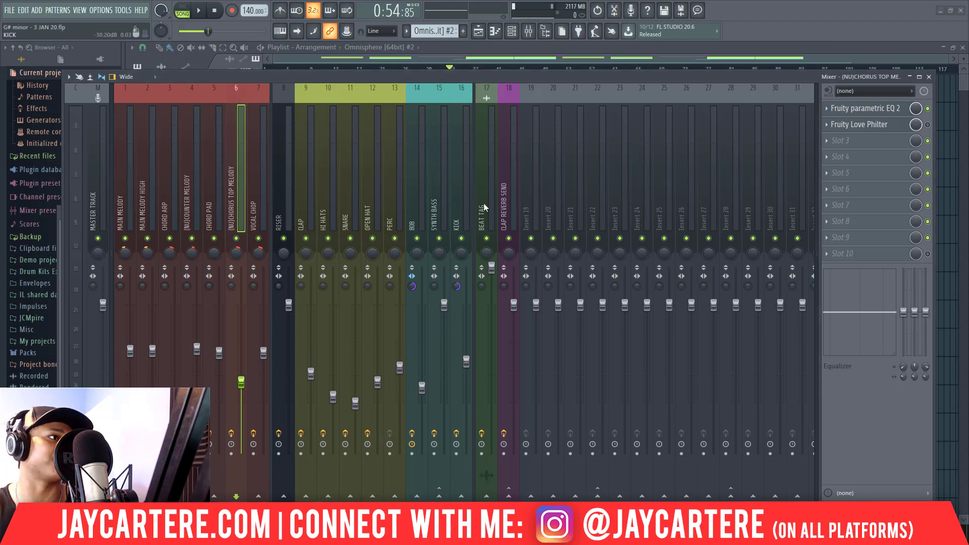
Open the Fruity parametric EQ 2 on the (NU)CHORUS TOP MELODY track, examine its low-cut and high-cut bands, and close it
{"action": "left_click", "coordinate": [410, 72]}
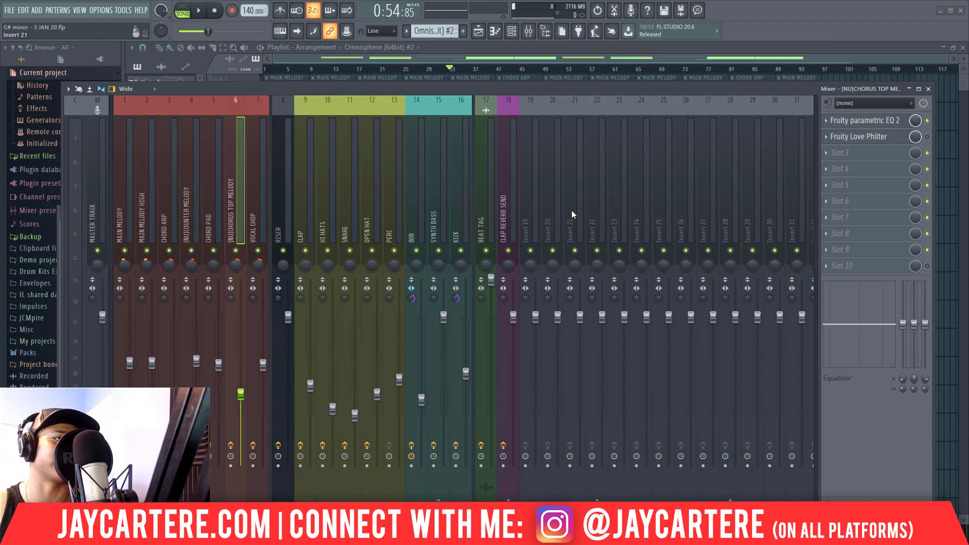
{"action": "left_click_drag", "start_coordinate": [507, 89], "coordinate": [543, 88]}
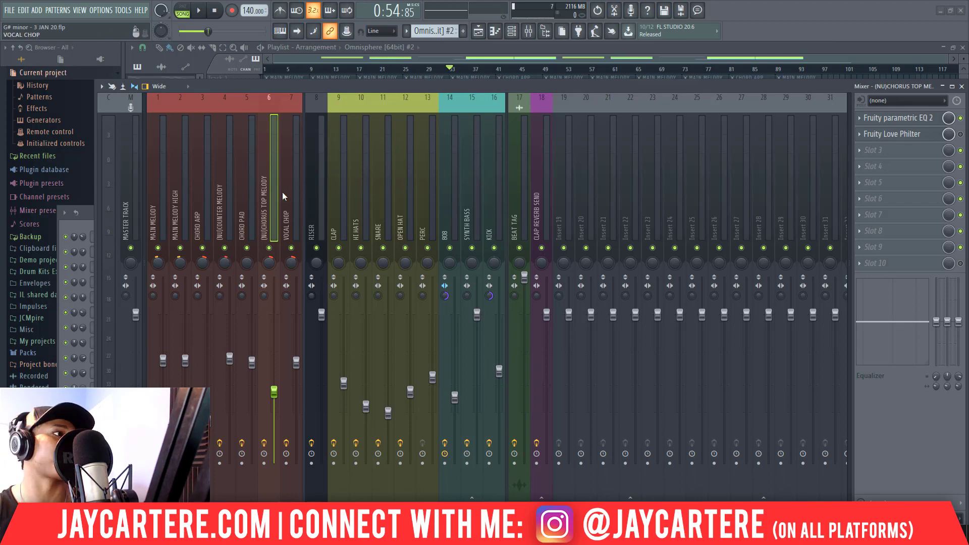
{"action": "left_click", "coordinate": [902, 120]}
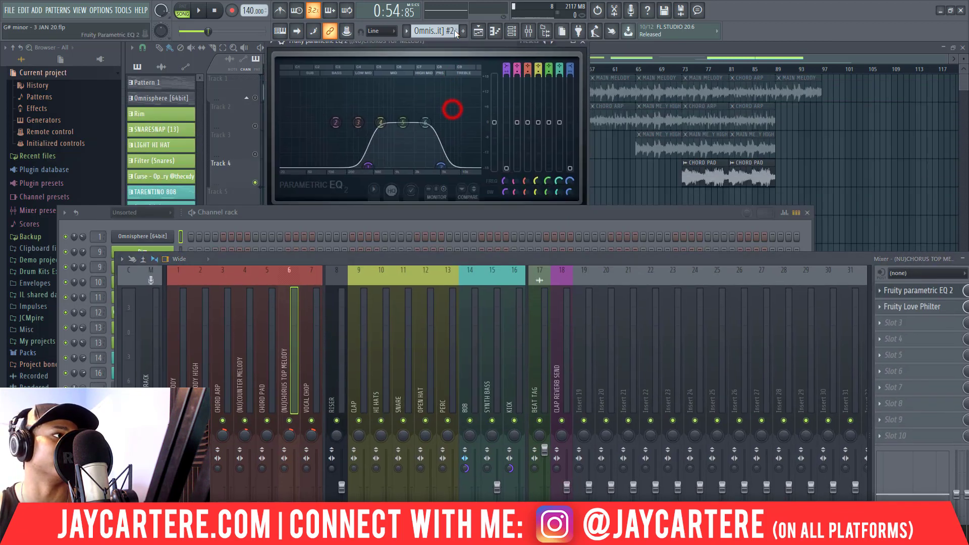
{"action": "left_click_drag", "start_coordinate": [452, 108], "coordinate": [454, 37]}
{"action": "left_click", "coordinate": [441, 217]}
{"action": "left_click_drag", "start_coordinate": [440, 220], "coordinate": [441, 262]}
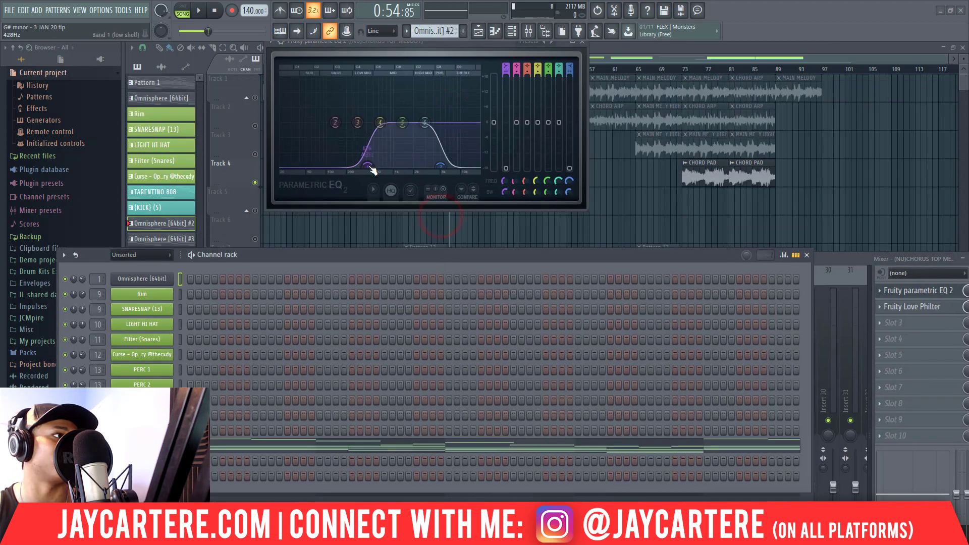
{"action": "left_click_drag", "start_coordinate": [370, 170], "coordinate": [371, 168]}
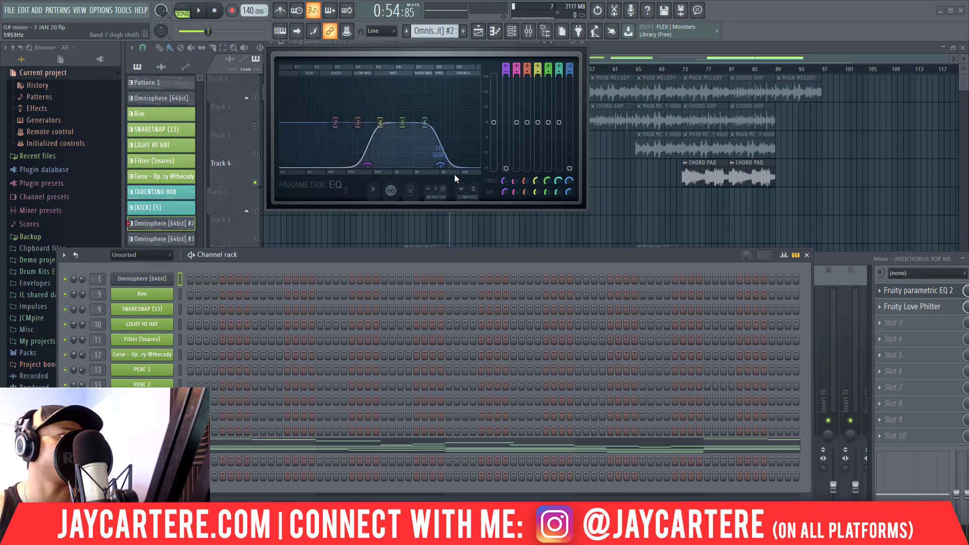
{"action": "left_click_drag", "start_coordinate": [443, 169], "coordinate": [442, 168]}
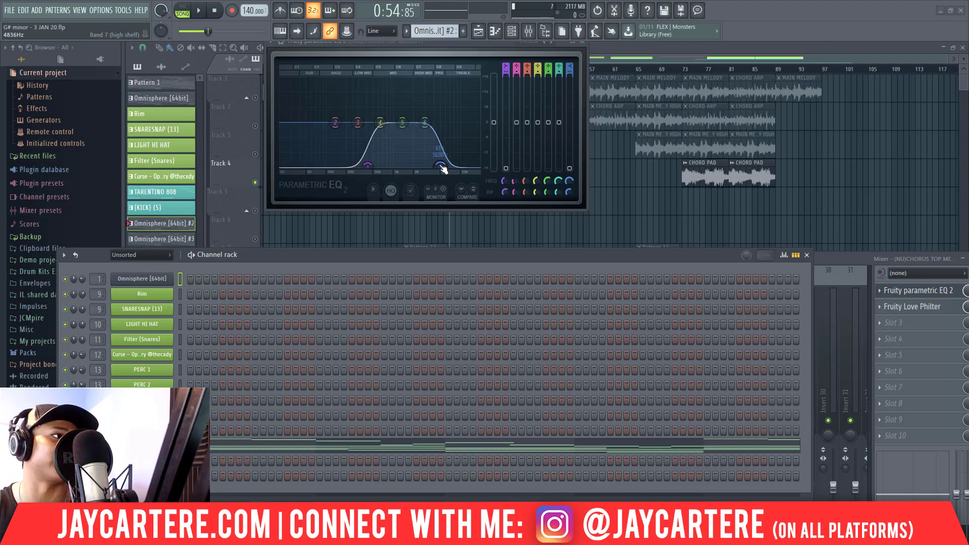
{"action": "left_click", "coordinate": [583, 42]}
Review the effect chains of the CHORD PAD, (NU)COUNTER MELODY and VOCAL CHOP mixer tracks
{"action": "double_click", "coordinate": [672, 258]}
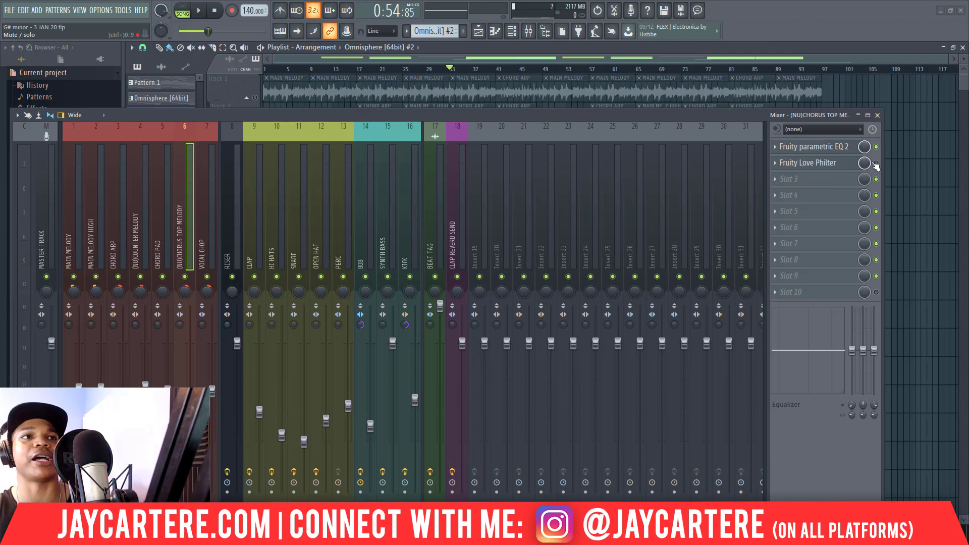
{"action": "left_click", "coordinate": [162, 237]}
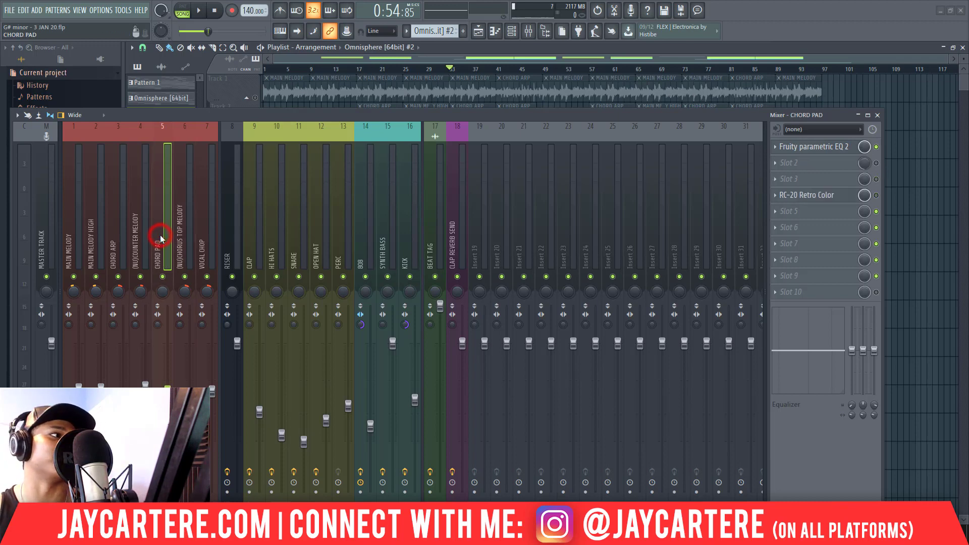
{"action": "left_click", "coordinate": [141, 236]}
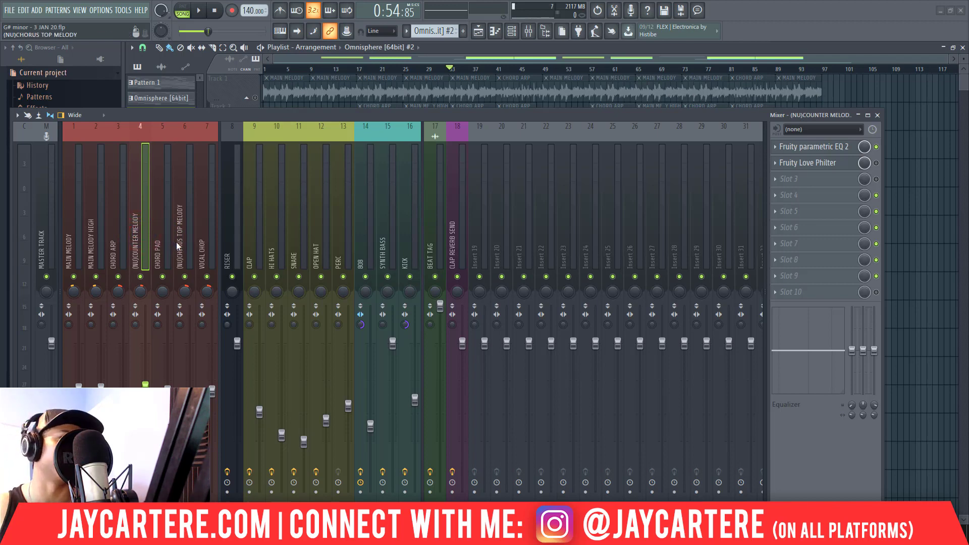
{"action": "left_click", "coordinate": [198, 236]}
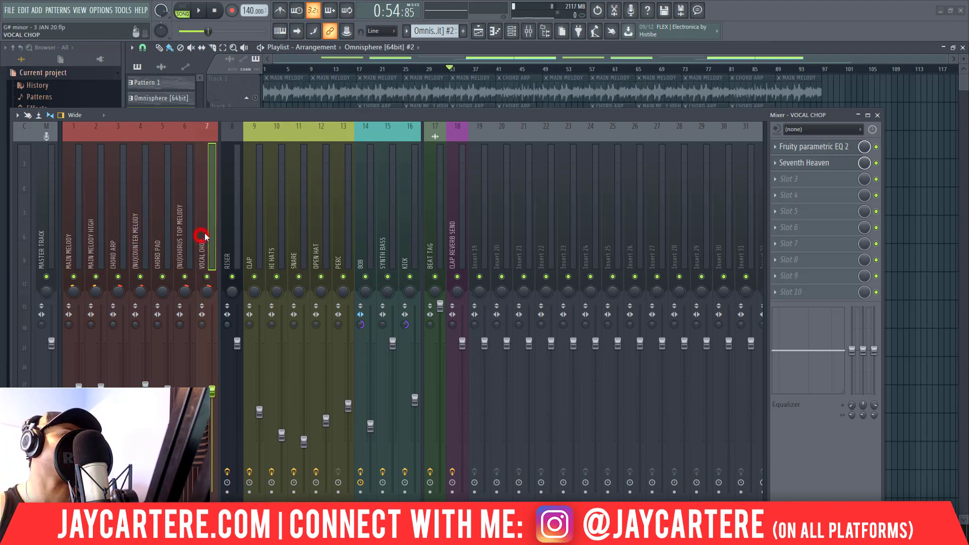
Open the Fruity parametric EQ 2 on the VOCAL CHOP track, examine its high-cut band, and close it
{"action": "left_click_drag", "start_coordinate": [278, 114], "coordinate": [281, 155]}
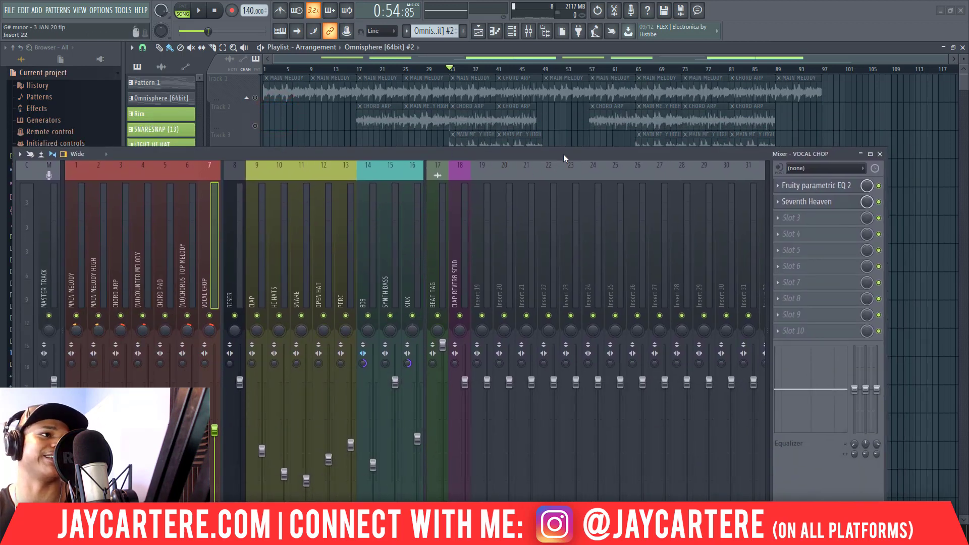
{"action": "left_click_drag", "start_coordinate": [580, 152], "coordinate": [588, 128]}
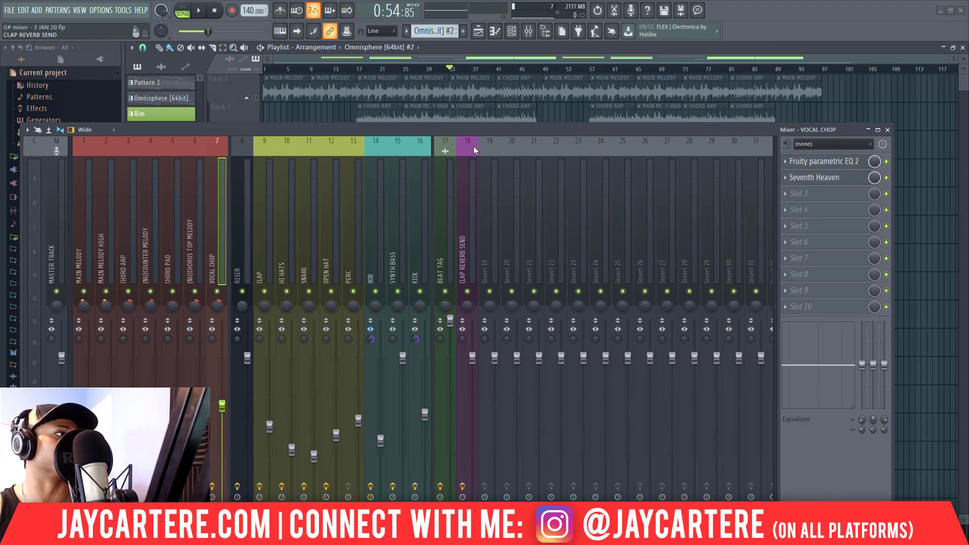
{"action": "left_click_drag", "start_coordinate": [241, 128], "coordinate": [266, 68]}
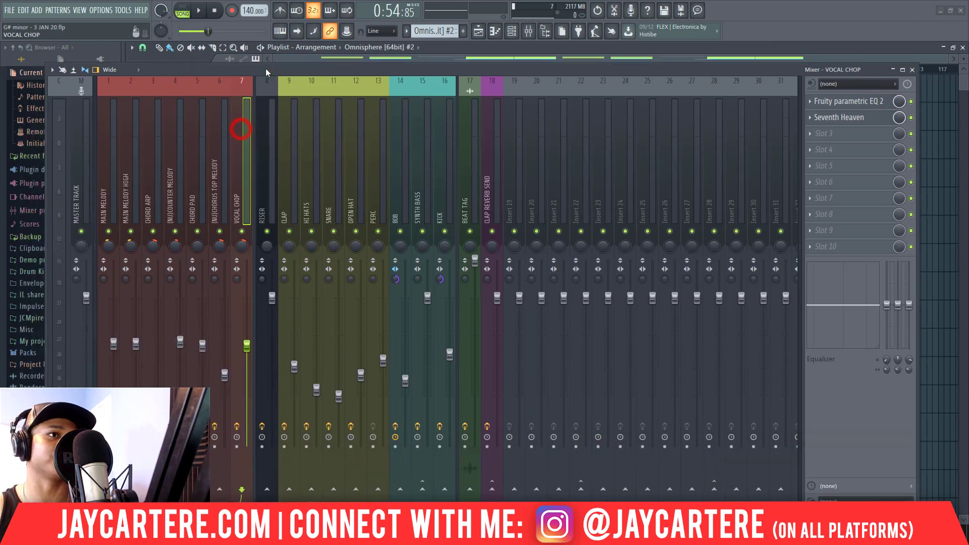
{"action": "left_click_drag", "start_coordinate": [325, 72], "coordinate": [338, 166]}
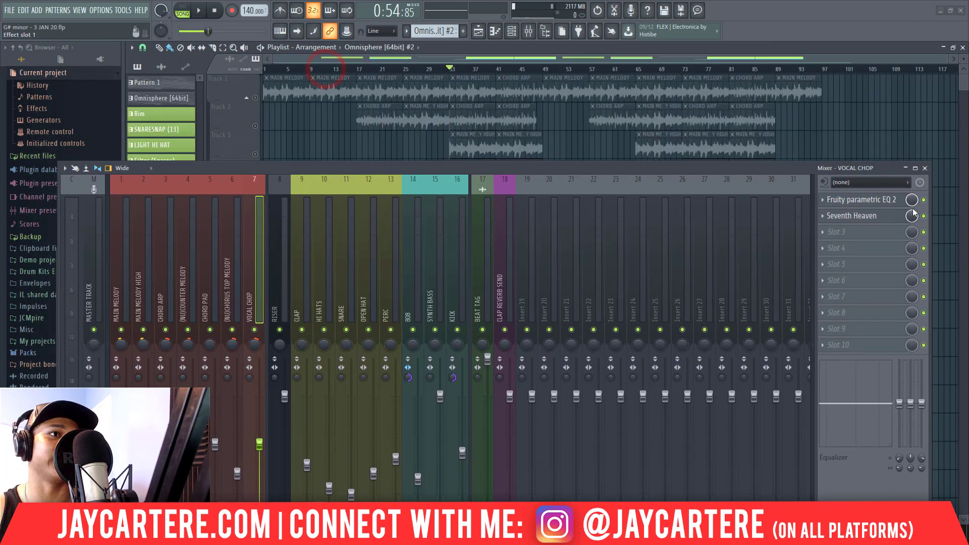
{"action": "left_click", "coordinate": [881, 199]}
{"action": "left_click_drag", "start_coordinate": [641, 165], "coordinate": [665, 316]}
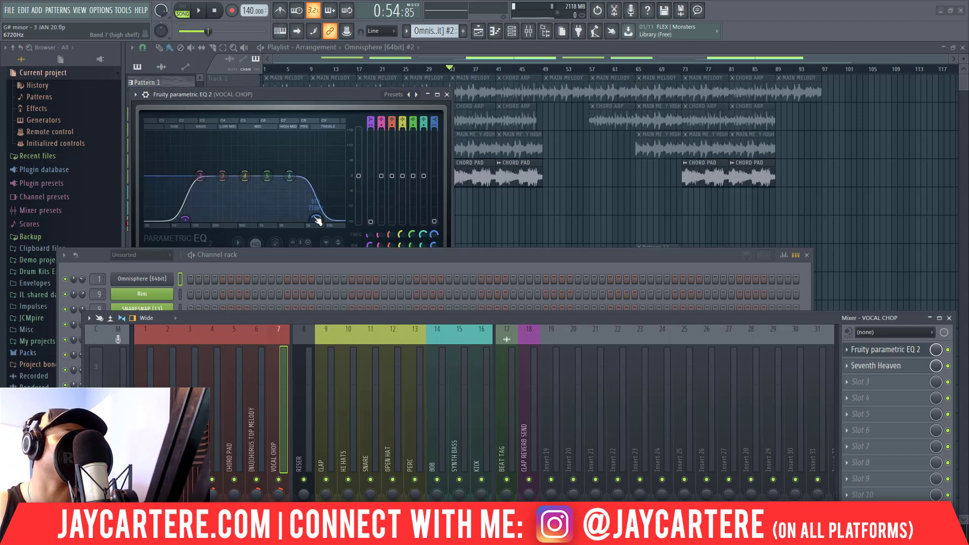
{"action": "left_click_drag", "start_coordinate": [315, 219], "coordinate": [344, 222]}
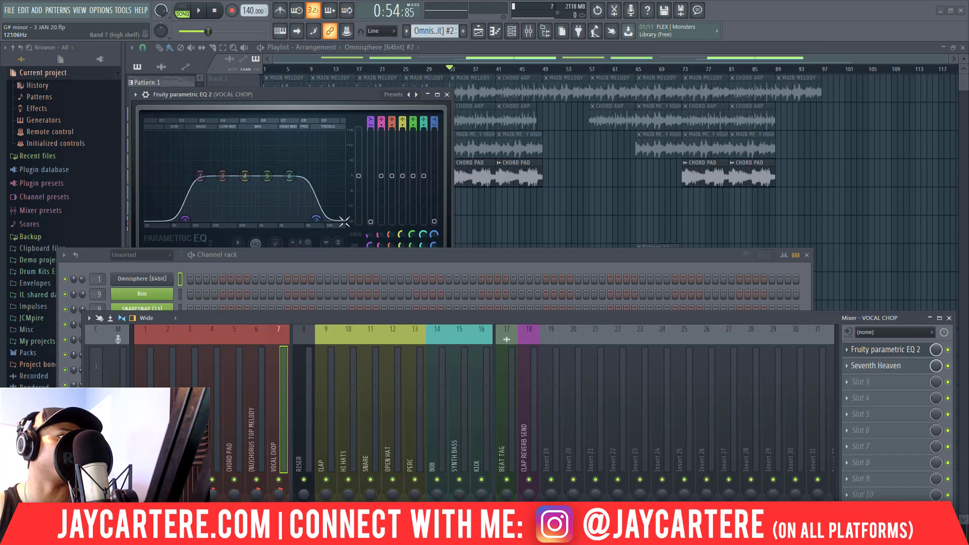
{"action": "left_click", "coordinate": [446, 95]}
Open the Seventh Heaven reverb on the VOCAL CHOP track, examine its mix and preset settings, and close it
{"action": "left_click_drag", "start_coordinate": [744, 316], "coordinate": [697, 167]}
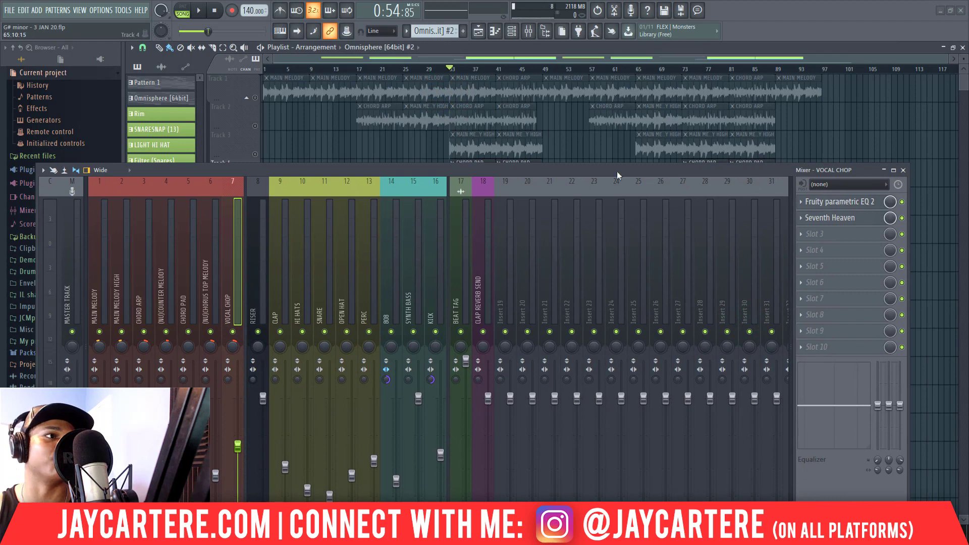
{"action": "left_click_drag", "start_coordinate": [613, 168], "coordinate": [578, 162]}
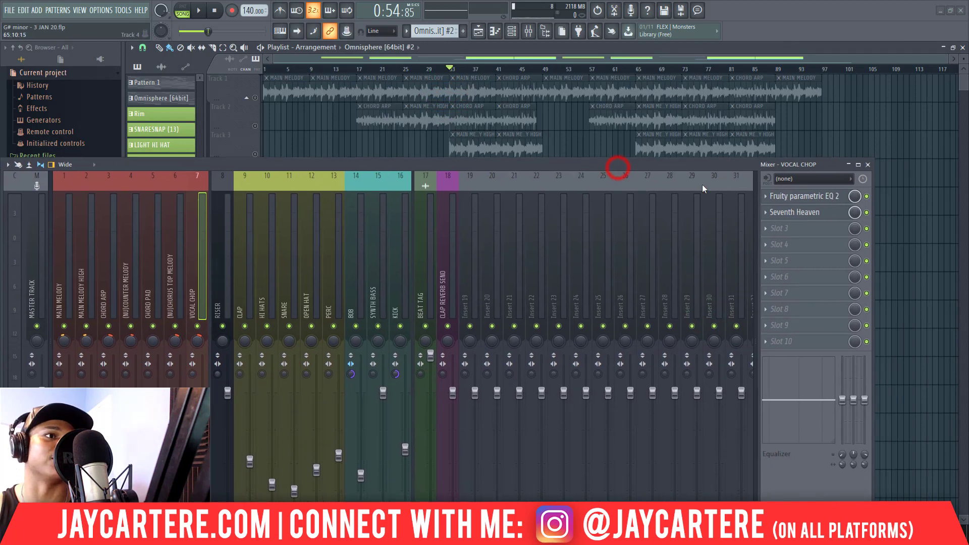
{"action": "left_click", "coordinate": [782, 216]}
{"action": "left_click_drag", "start_coordinate": [607, 167], "coordinate": [657, 293]}
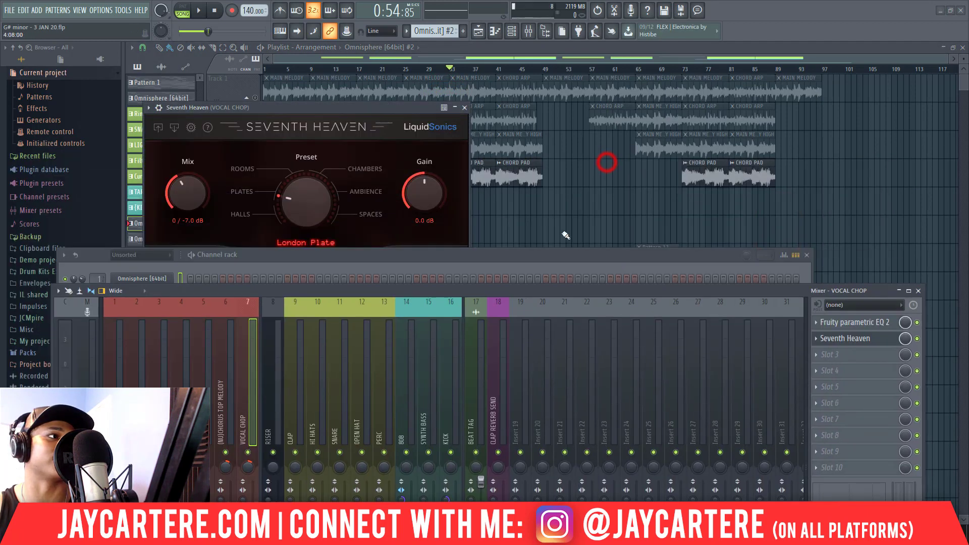
{"action": "left_click", "coordinate": [356, 115]}
{"action": "left_click_drag", "start_coordinate": [356, 114], "coordinate": [426, 72]}
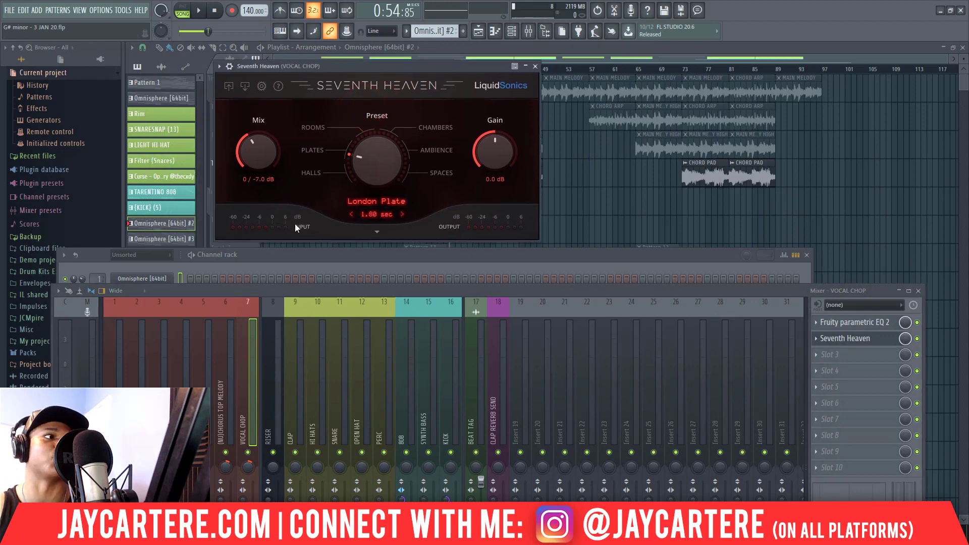
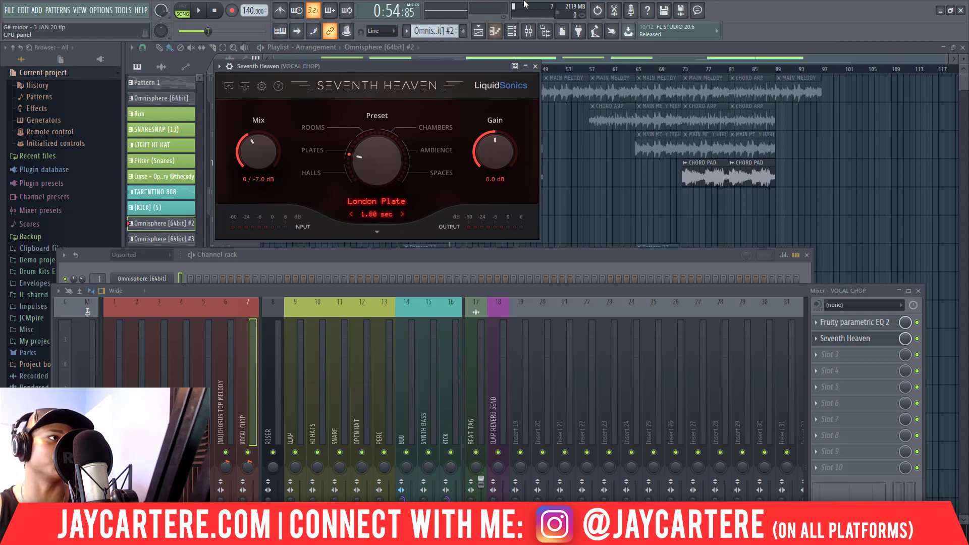
{"action": "left_click", "coordinate": [535, 67]}
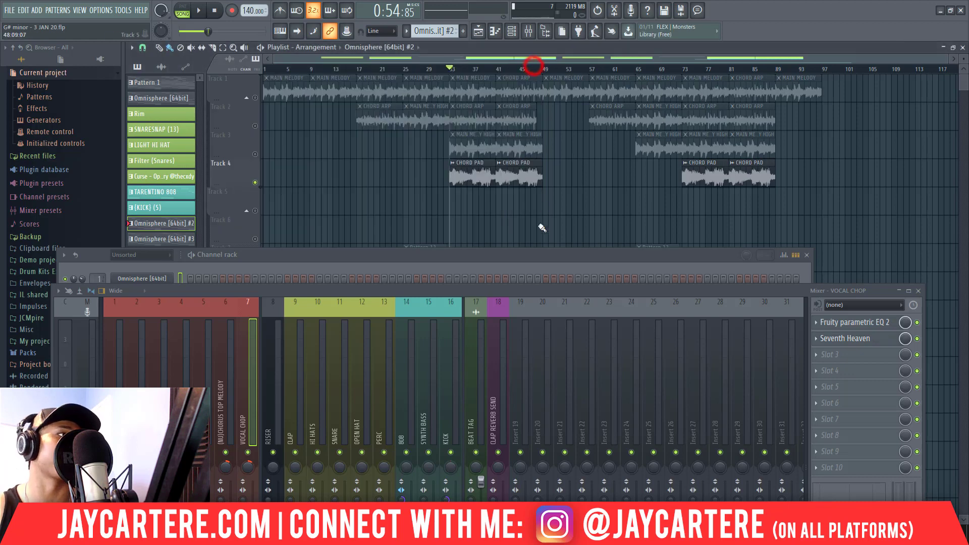
{"action": "left_click_drag", "start_coordinate": [510, 289], "coordinate": [499, 162]}
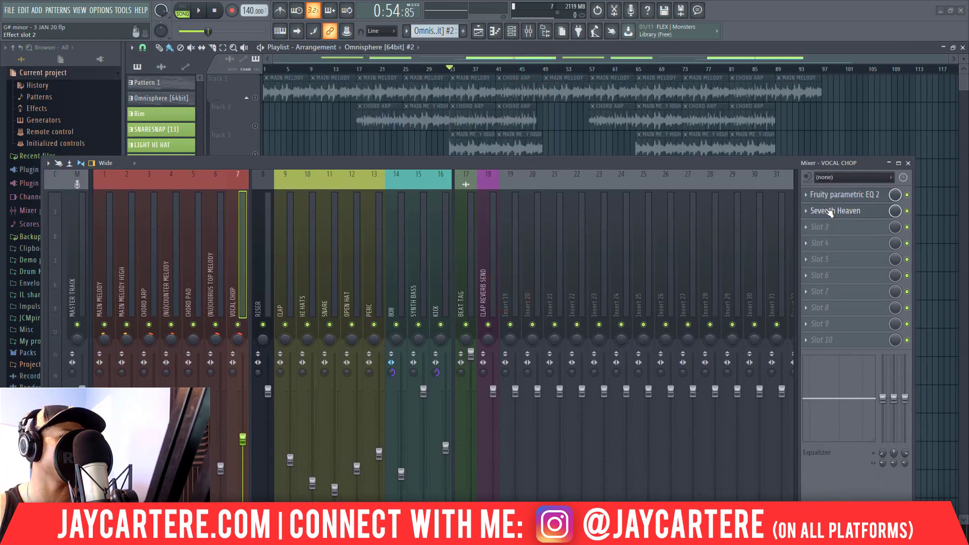
{"action": "left_click_drag", "start_coordinate": [725, 162], "coordinate": [674, 181]}
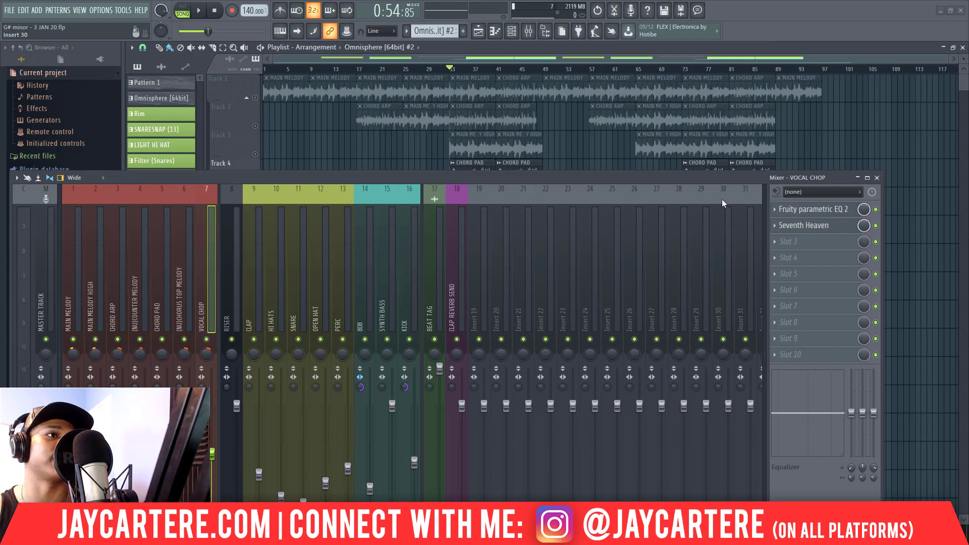
{"action": "left_click_drag", "start_coordinate": [733, 174], "coordinate": [752, 210]}
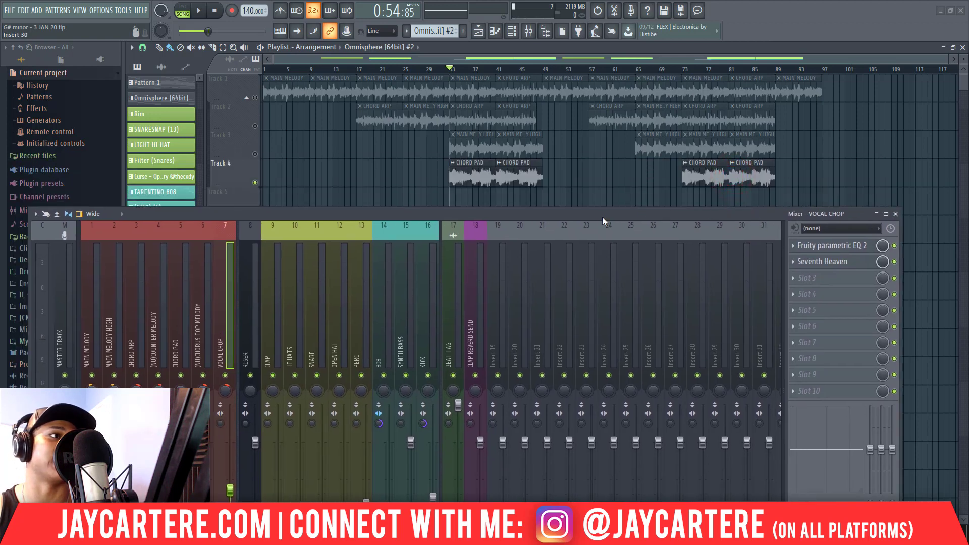
{"action": "left_click_drag", "start_coordinate": [593, 217], "coordinate": [594, 196]}
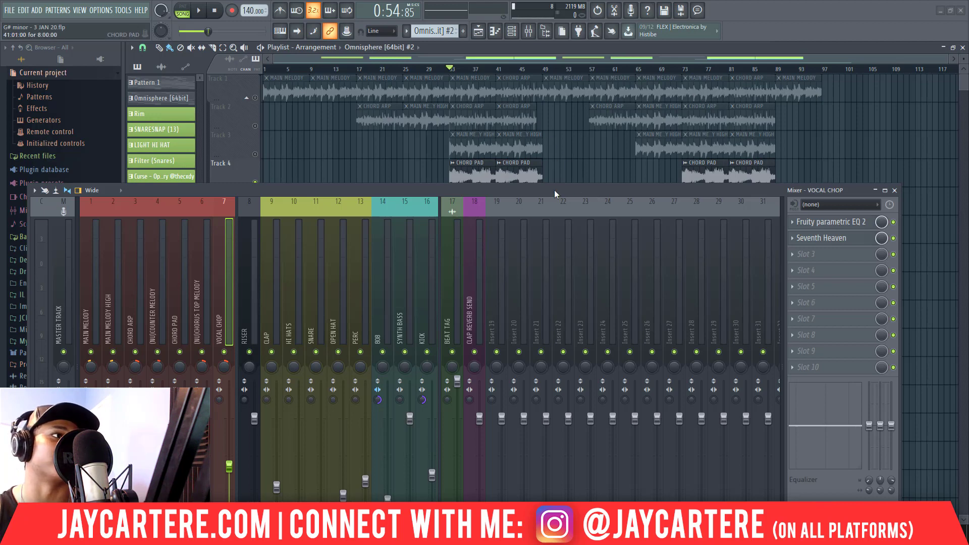
{"action": "left_click_drag", "start_coordinate": [553, 190], "coordinate": [566, 272]}
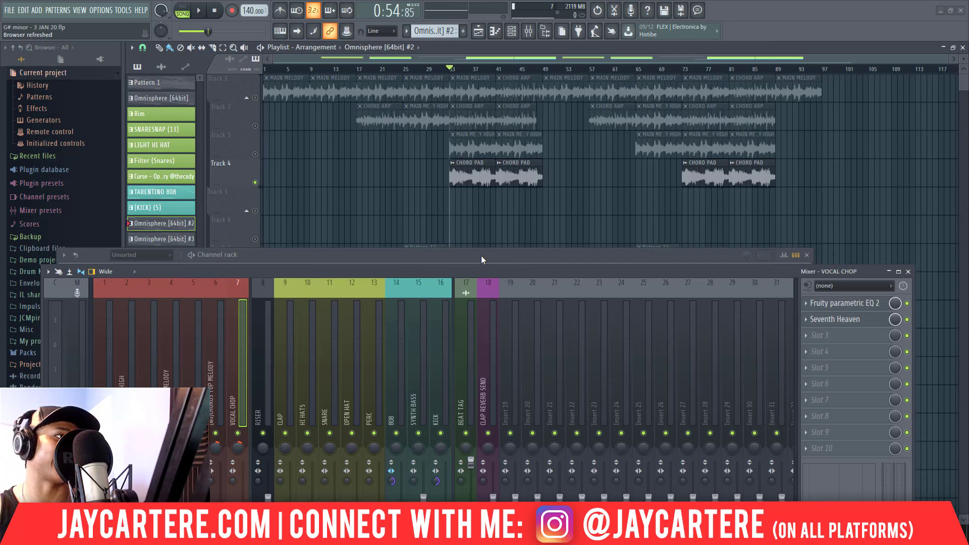
{"action": "left_click_drag", "start_coordinate": [467, 267], "coordinate": [464, 178]}
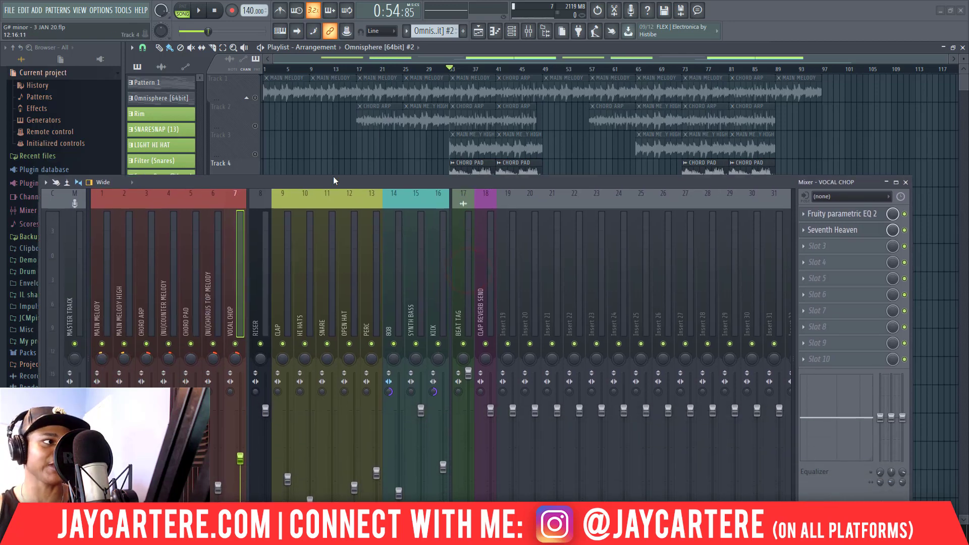
Select the RISER mixer track to show its effect chain
{"action": "left_click_drag", "start_coordinate": [333, 176], "coordinate": [329, 145]}
{"action": "left_click", "coordinate": [283, 191]}
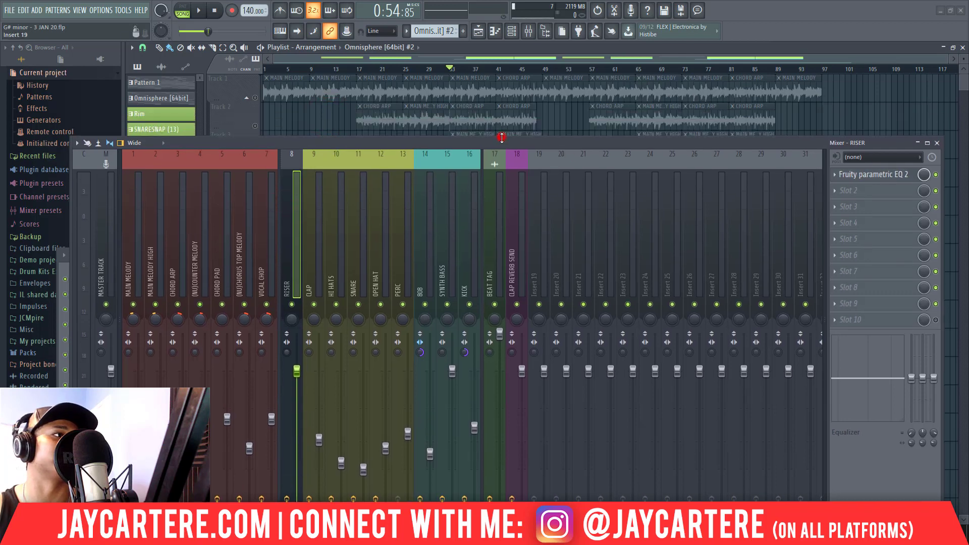
Solo the riser's playlist track, Track 15, and play the arrangement from about bar 31 to hear the riser
{"action": "left_click_drag", "start_coordinate": [489, 144], "coordinate": [956, 210]}
{"action": "left_click_drag", "start_coordinate": [449, 256], "coordinate": [968, 138]}
{"action": "left_click_drag", "start_coordinate": [722, 210], "coordinate": [785, 220]}
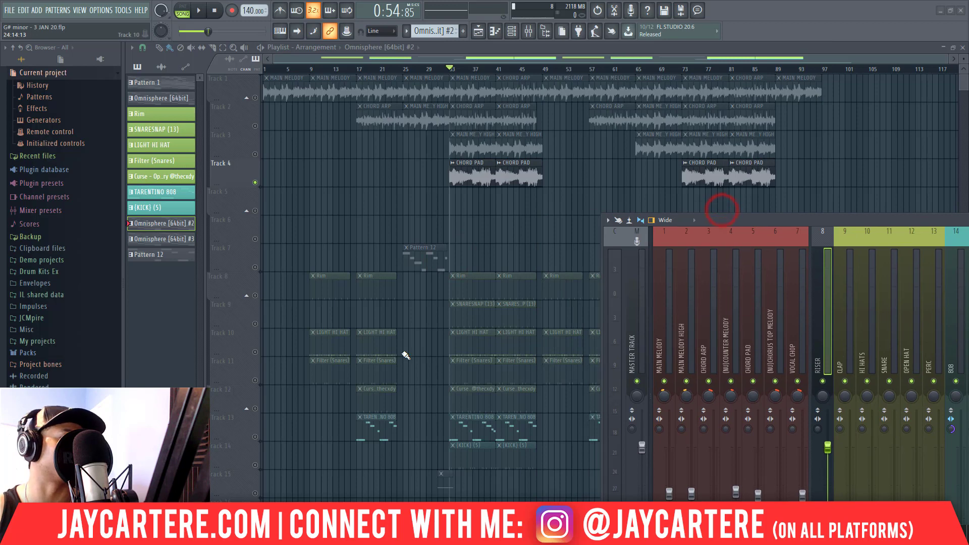
{"action": "right_click", "coordinate": [255, 493]}
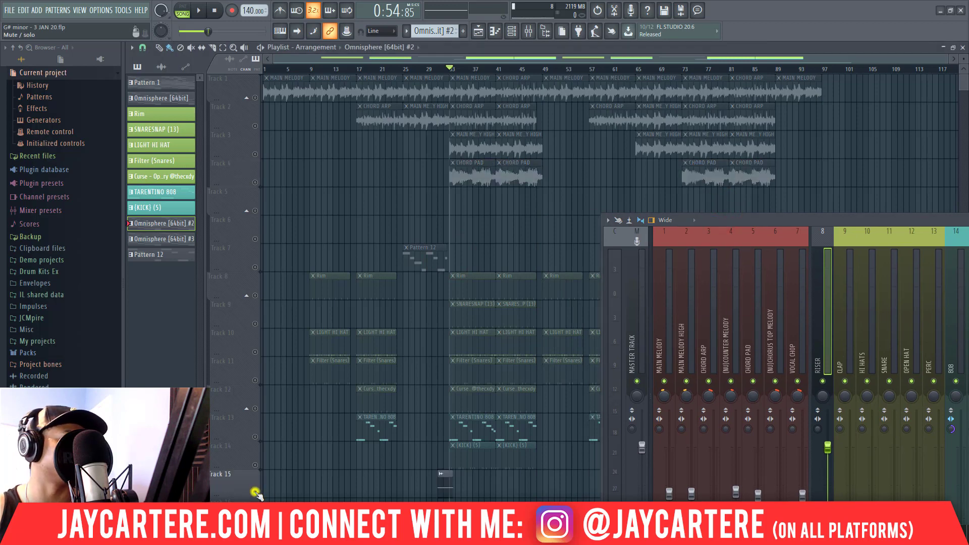
{"action": "left_click", "coordinate": [440, 70]}
{"action": "key", "text": "space"}
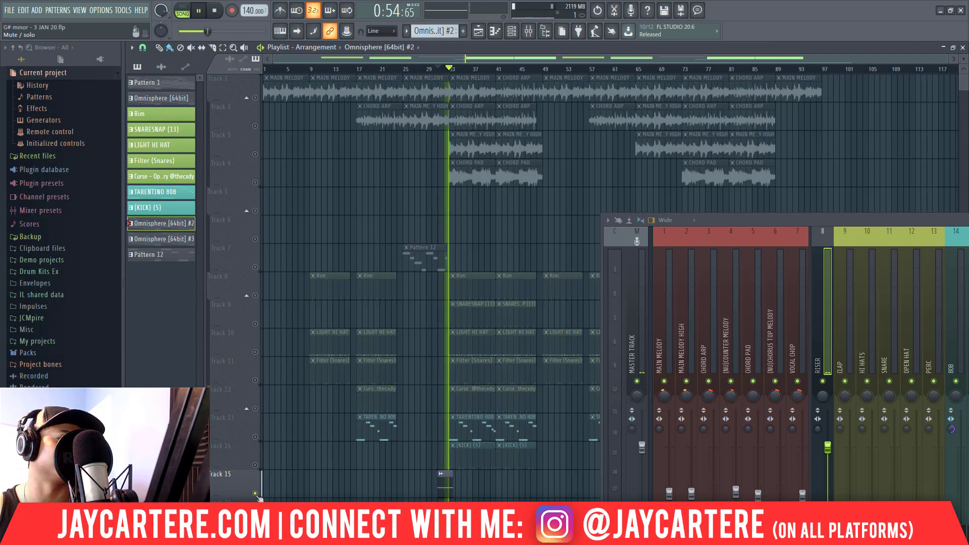
{"action": "key", "text": "space"}
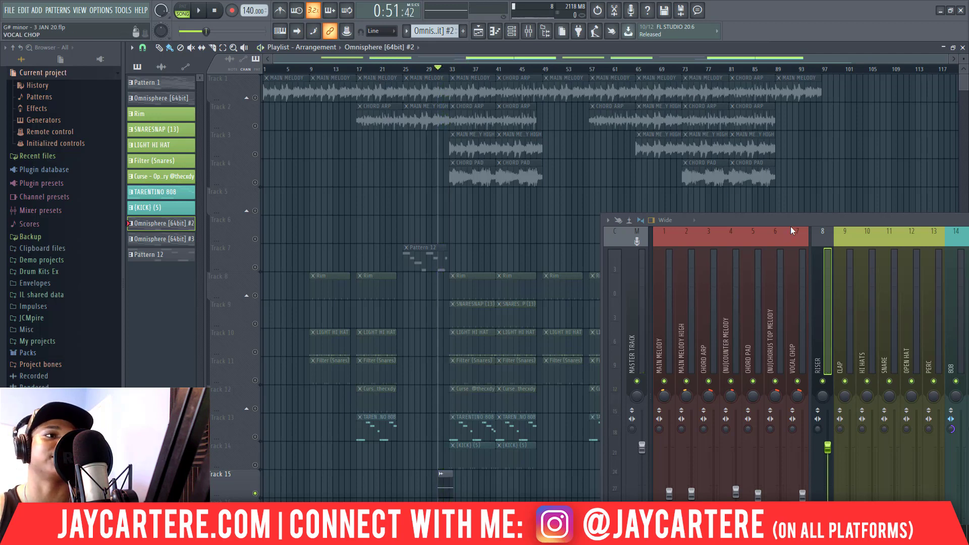
Open the AIRY RISER audio clip's channel settings from Track 15, examine its volume setting, and close them
{"action": "left_click_drag", "start_coordinate": [790, 226], "coordinate": [384, 155]}
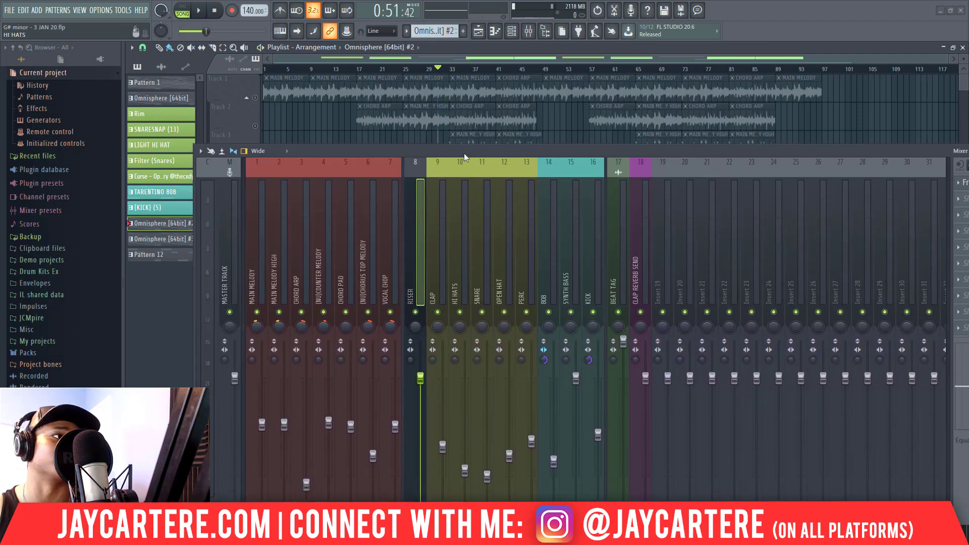
{"action": "left_click_drag", "start_coordinate": [465, 153], "coordinate": [347, 135]}
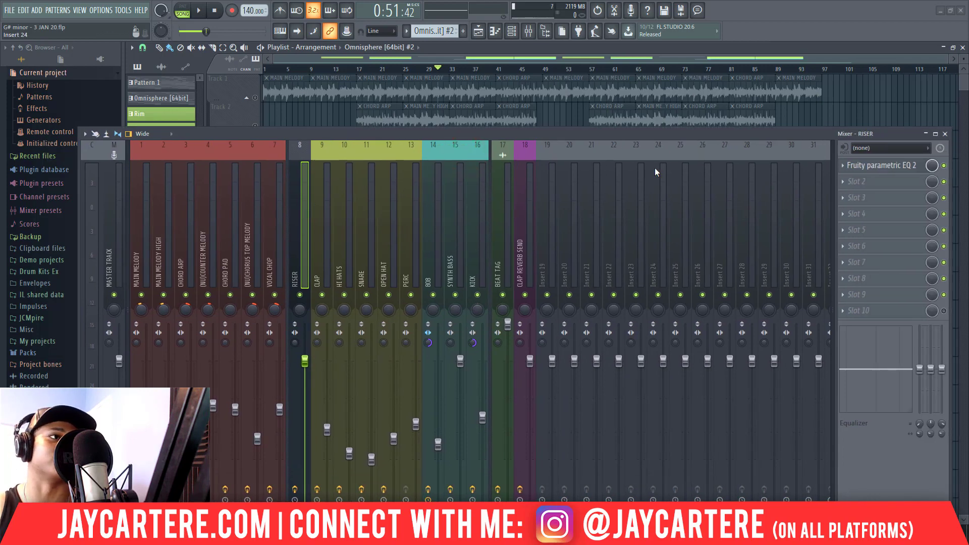
{"action": "left_click_drag", "start_coordinate": [643, 134], "coordinate": [968, 138]}
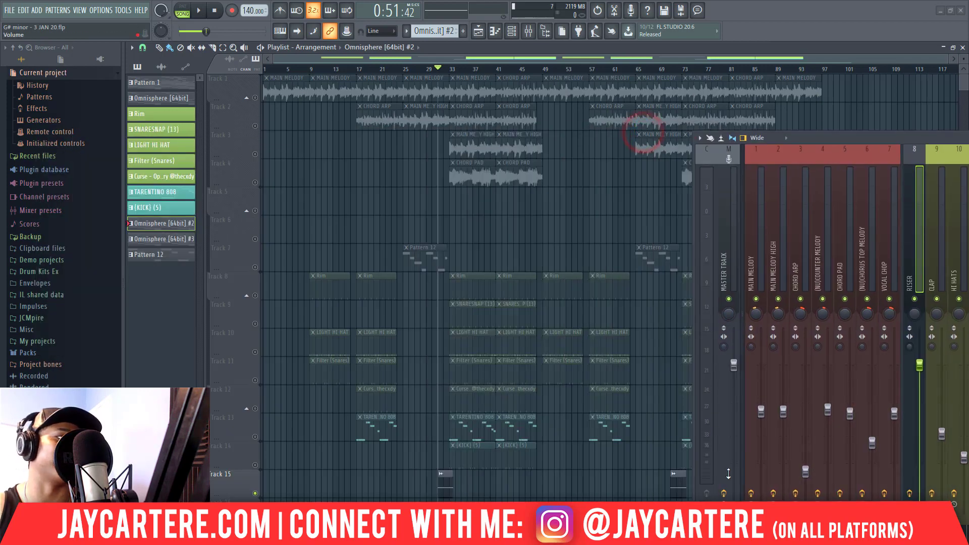
{"action": "double_click", "coordinate": [446, 488]}
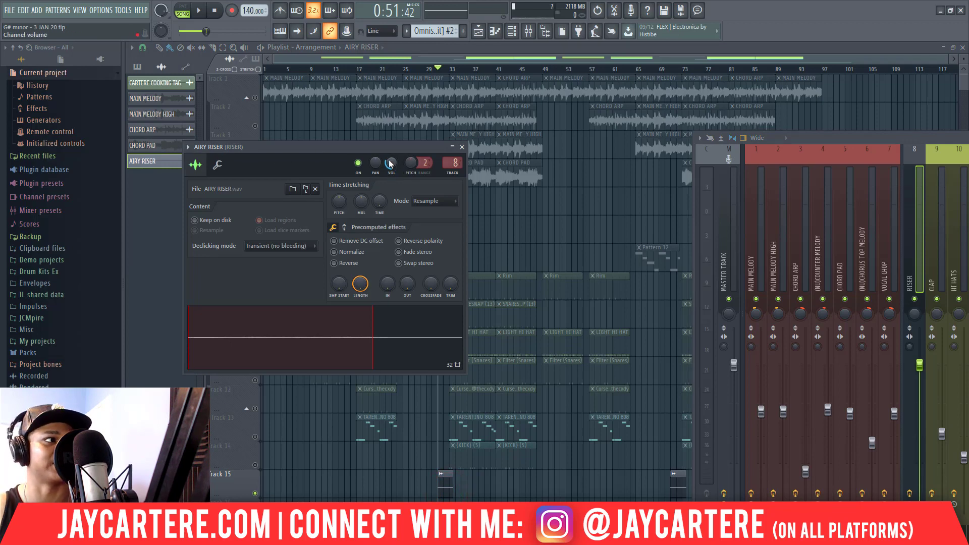
{"action": "left_click", "coordinate": [461, 146]}
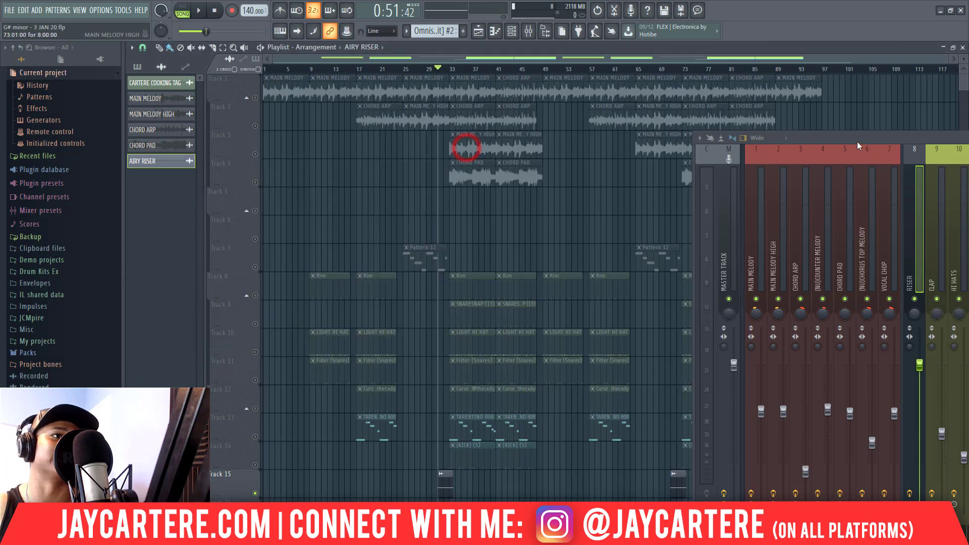
Open the Fruity parametric EQ 2 on the RISER mixer track, examine its low-cut and high-cut bands, and close it
{"action": "left_click_drag", "start_coordinate": [857, 142], "coordinate": [468, 129]}
{"action": "left_click_drag", "start_coordinate": [568, 124], "coordinate": [306, 111]}
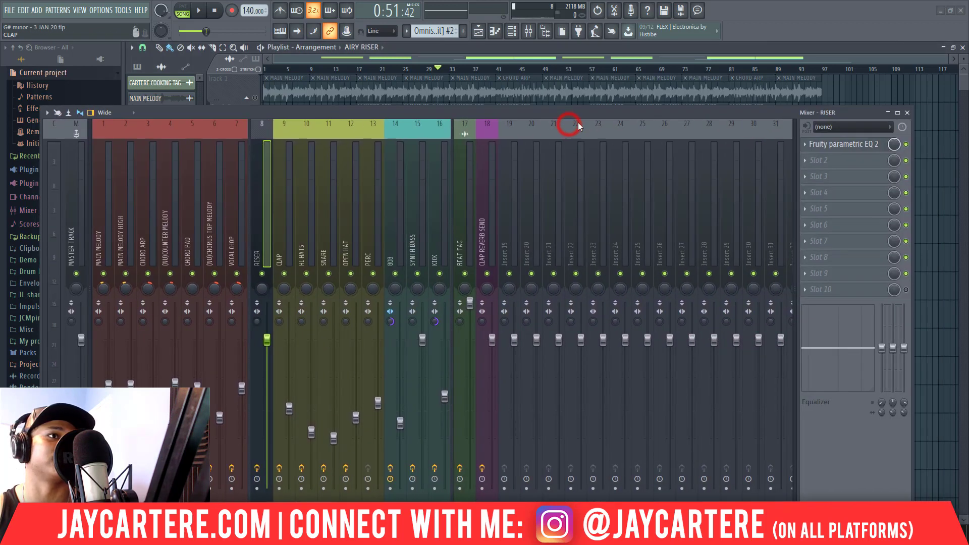
{"action": "left_click", "coordinate": [824, 145]}
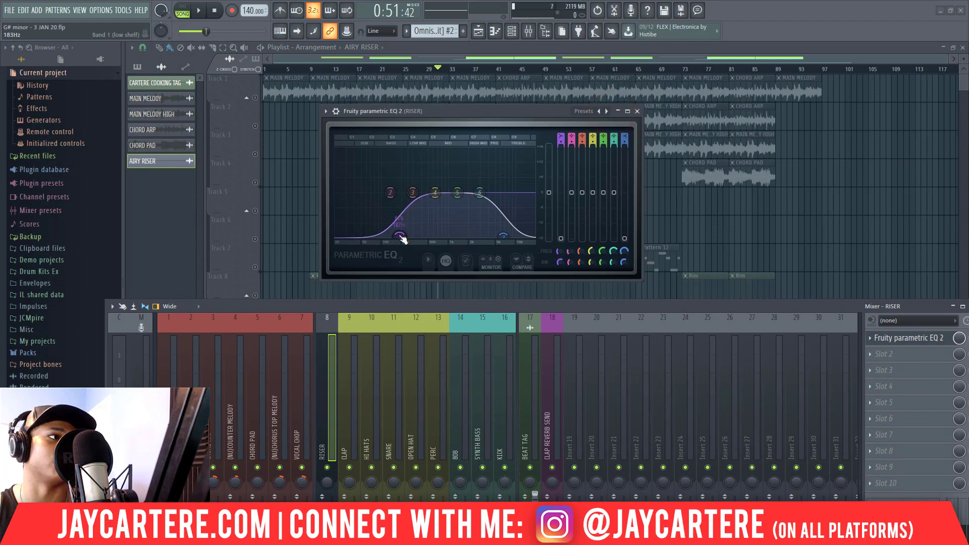
{"action": "left_click", "coordinate": [639, 111]}
{"action": "double_click", "coordinate": [536, 303]}
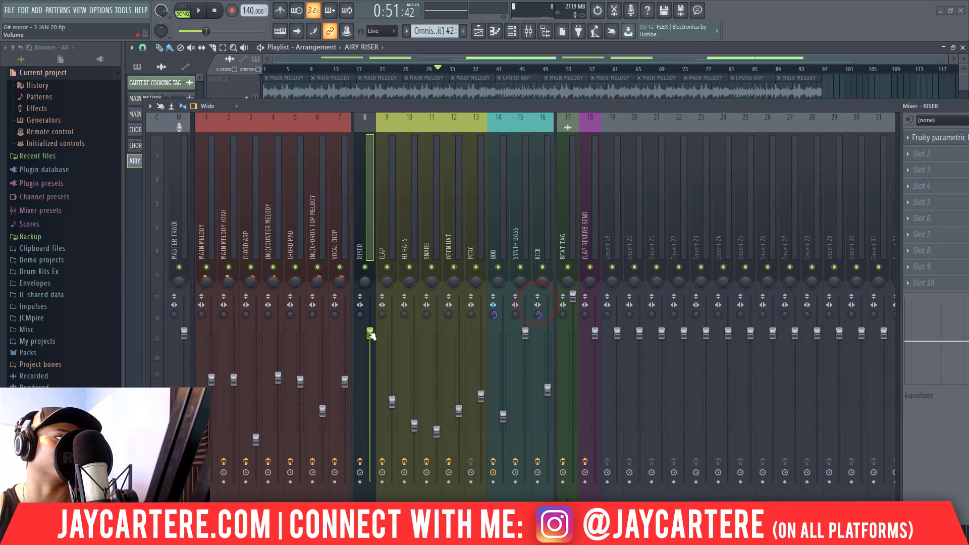
{"action": "left_click_drag", "start_coordinate": [398, 105], "coordinate": [469, 87]}
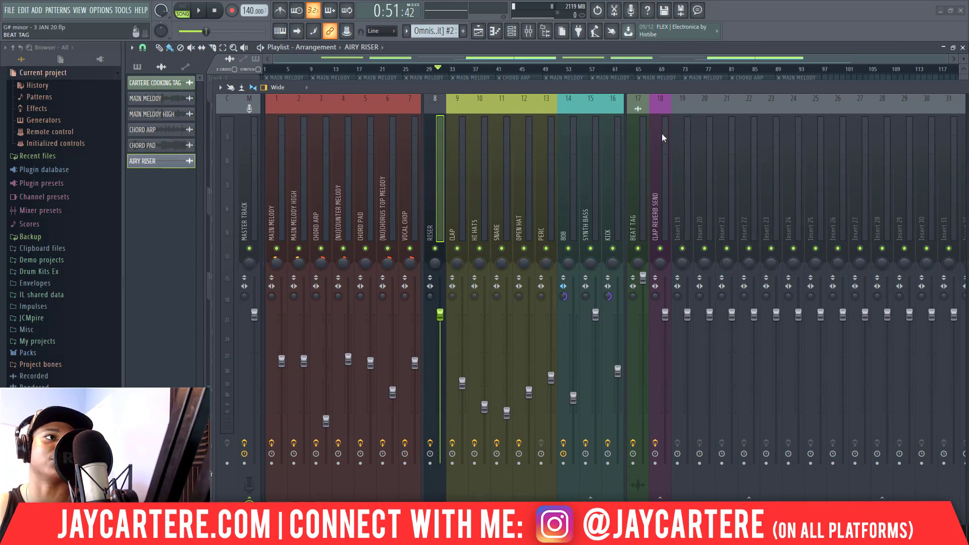
Show the channel rack over the mixer and compare the channel volumes with the mixer track faders
{"action": "key", "text": "F6"}
{"action": "left_click_drag", "start_coordinate": [346, 112], "coordinate": [627, 112]}
{"action": "scroll", "coordinate": [439, 32], "scroll_direction": "up", "scroll_amount": 1}
{"action": "scroll", "coordinate": [439, 32], "scroll_direction": "down", "scroll_amount": 1}
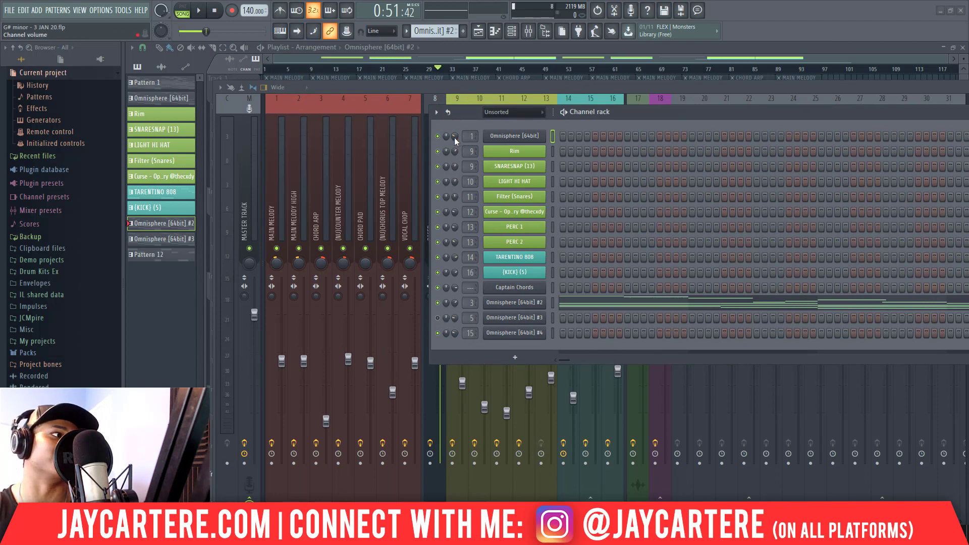
{"action": "left_click_drag", "start_coordinate": [461, 115], "coordinate": [474, 150]}
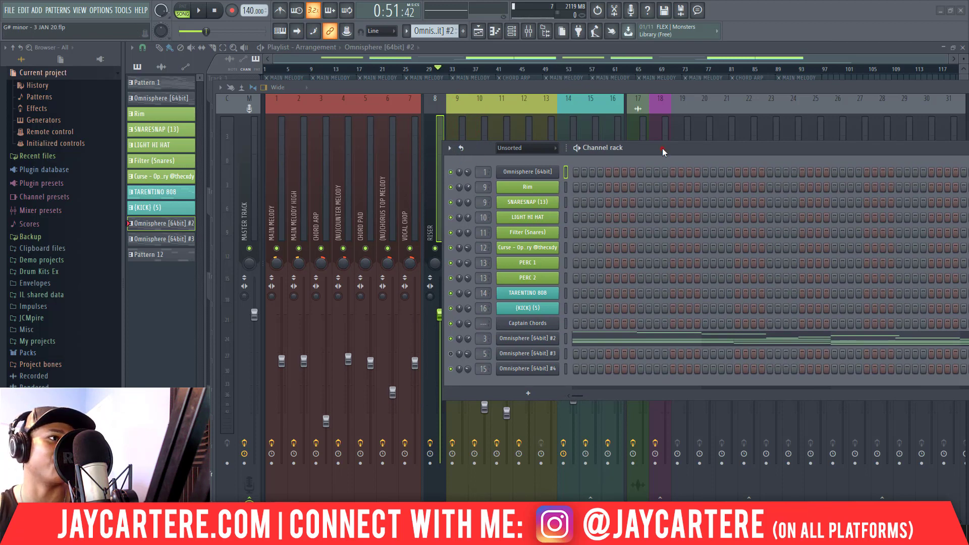
{"action": "left_click_drag", "start_coordinate": [662, 148], "coordinate": [617, 221]}
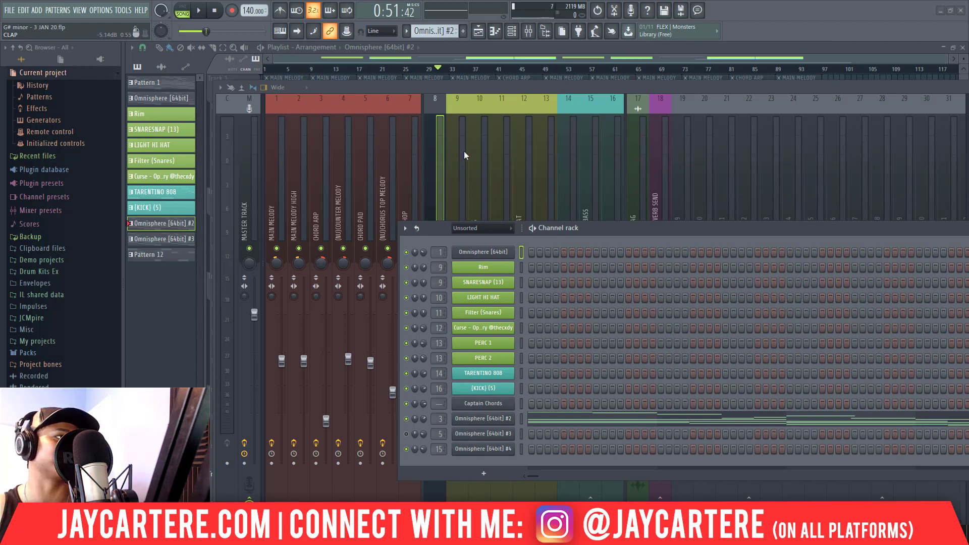
{"action": "left_click_drag", "start_coordinate": [613, 232], "coordinate": [517, 181]}
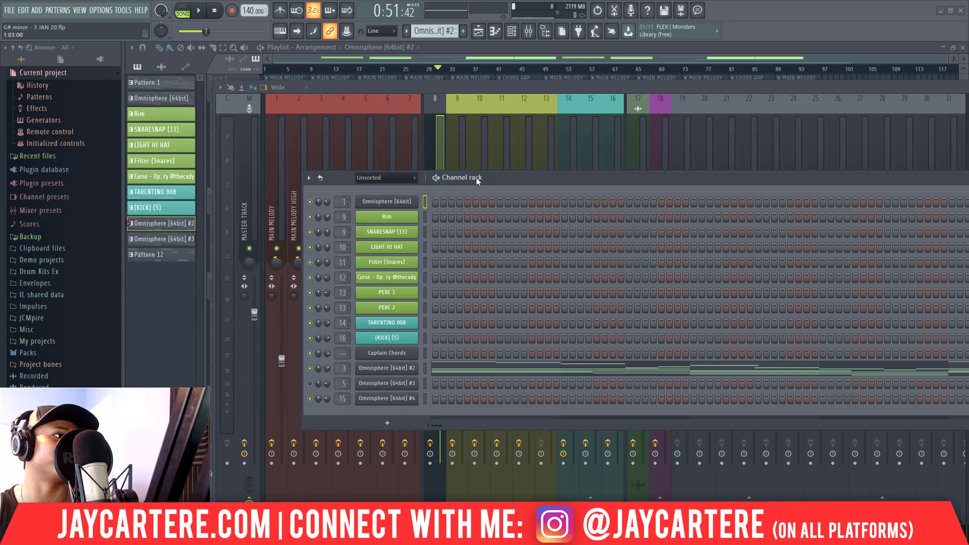
{"action": "left_click_drag", "start_coordinate": [515, 175], "coordinate": [701, 206]}
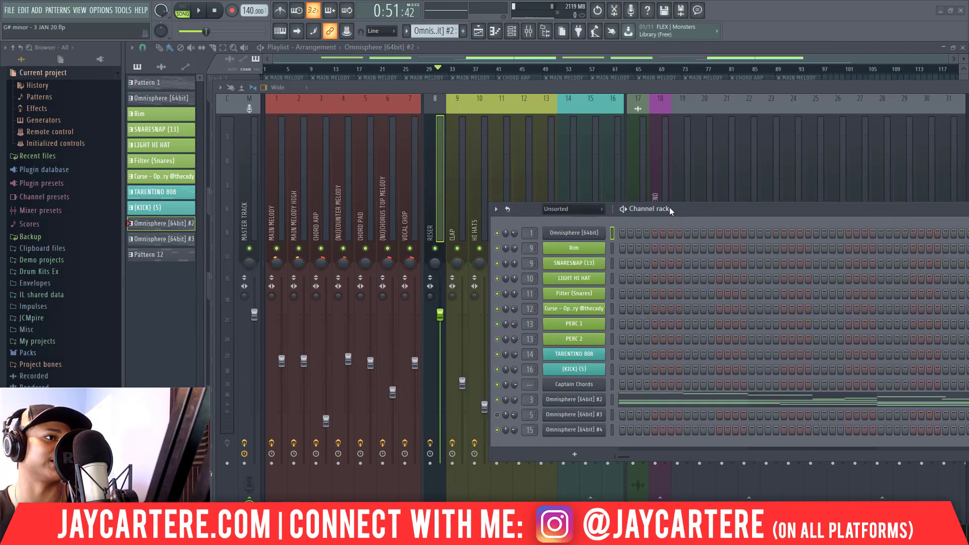
{"action": "left_click_drag", "start_coordinate": [663, 210], "coordinate": [614, 207]}
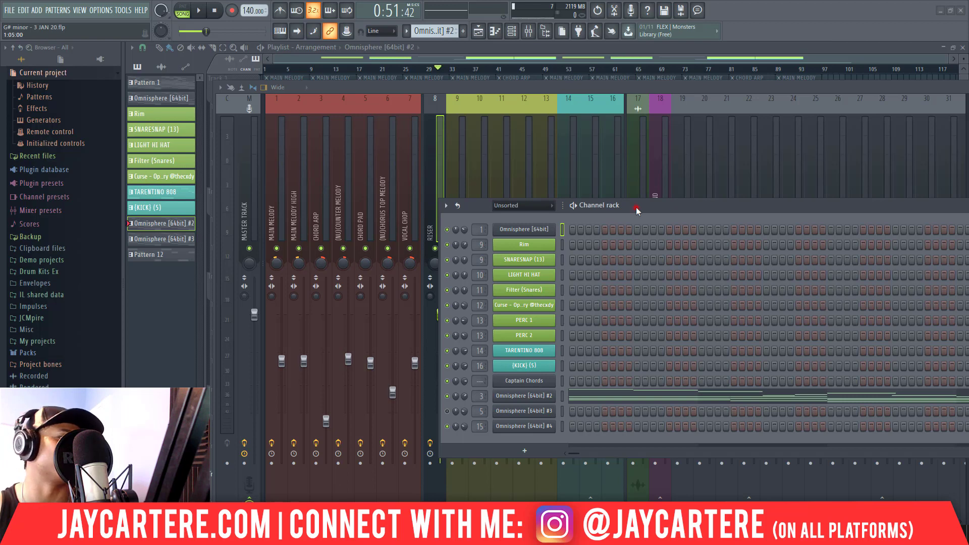
{"action": "left_click_drag", "start_coordinate": [636, 207], "coordinate": [543, 204]}
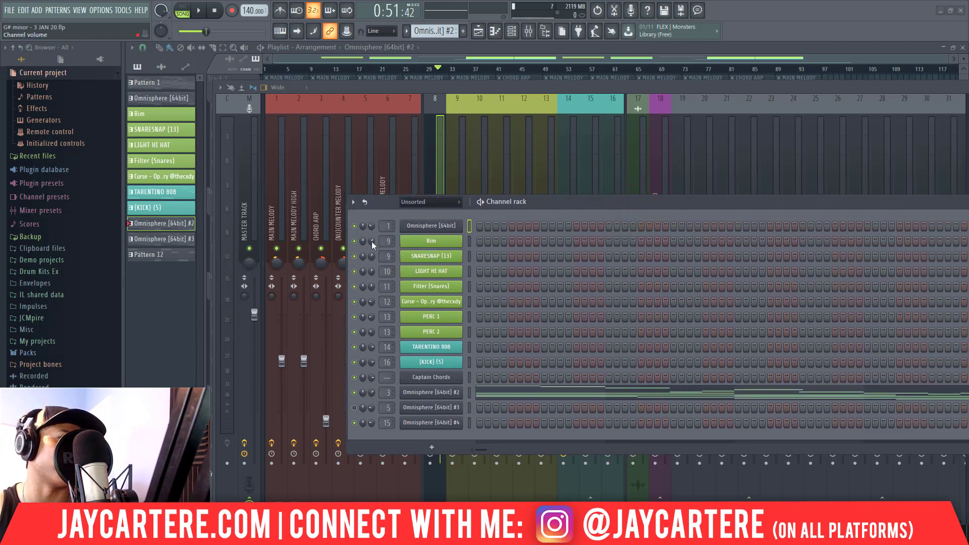
{"action": "mouse_move", "coordinate": [564, 200]}
{"action": "left_mouse_down"}
{"action": "mouse_move", "coordinate": [495, 260]}
{"action": "mouse_move", "coordinate": [540, 271]}
{"action": "mouse_move", "coordinate": [700, 272]}
{"action": "left_mouse_up"}
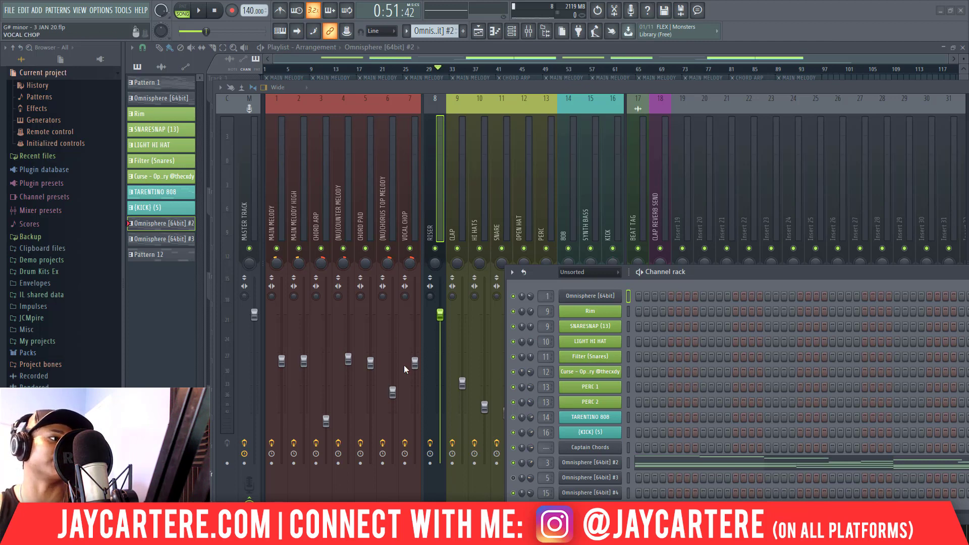
{"action": "left_click_drag", "start_coordinate": [710, 270], "coordinate": [570, 282]}
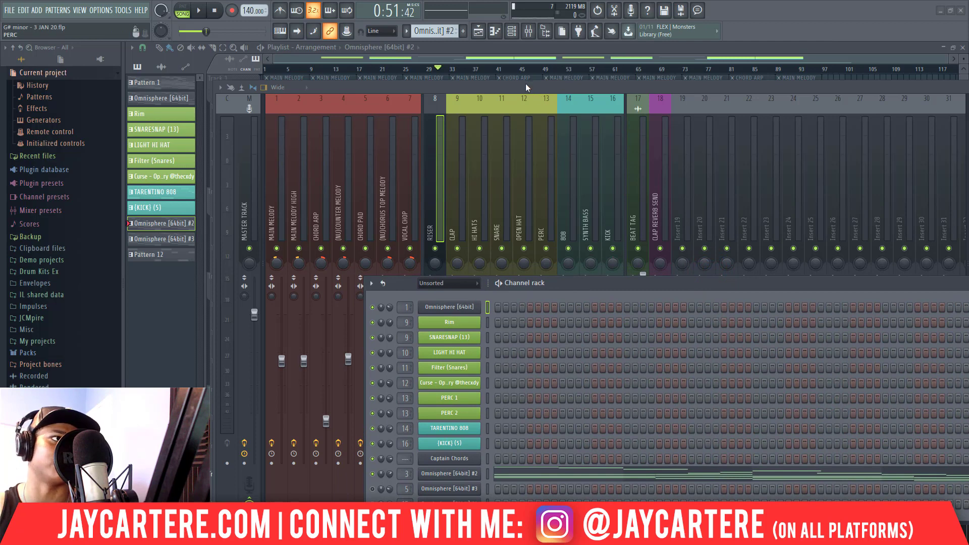
{"action": "left_click_drag", "start_coordinate": [473, 86], "coordinate": [682, 99]}
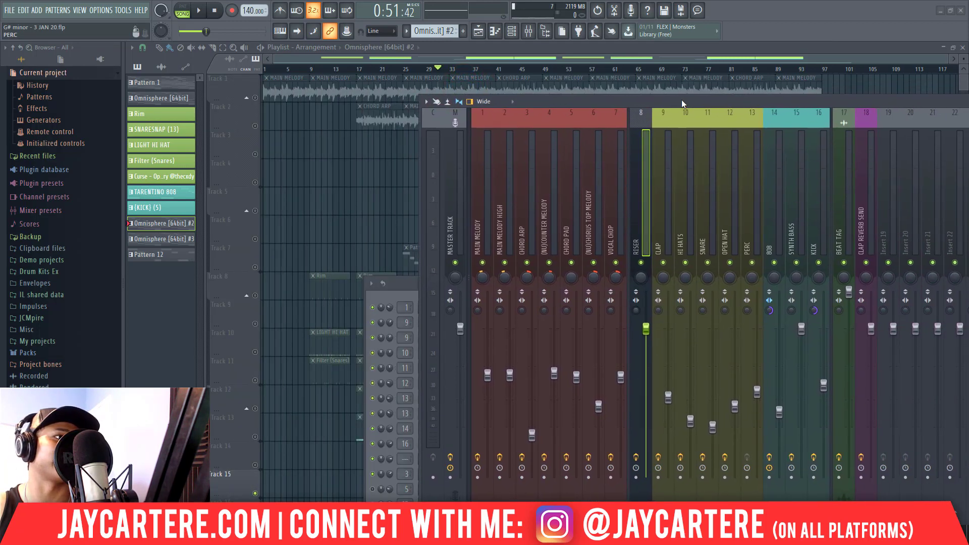
{"action": "left_click_drag", "start_coordinate": [548, 99], "coordinate": [379, 99]}
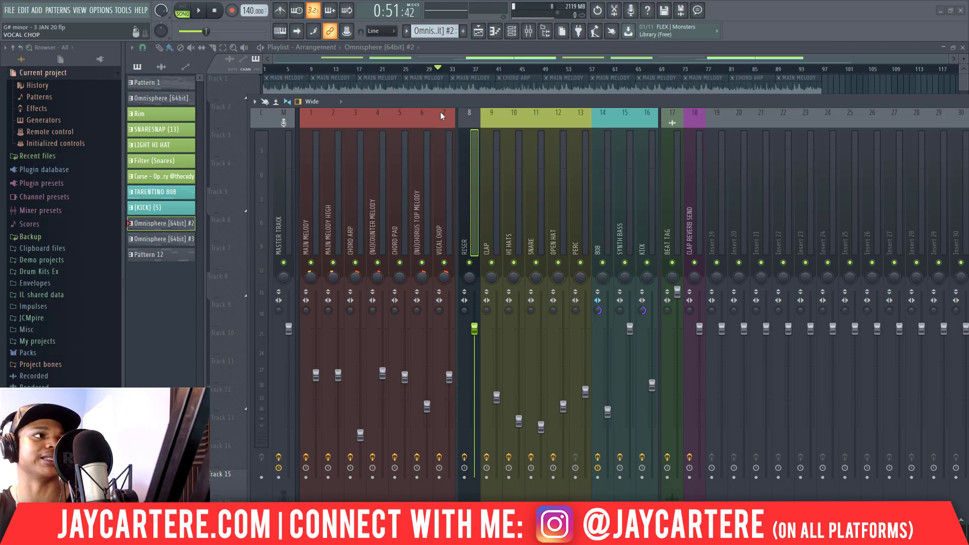
{"action": "left_click_drag", "start_coordinate": [447, 99], "coordinate": [333, 68]}
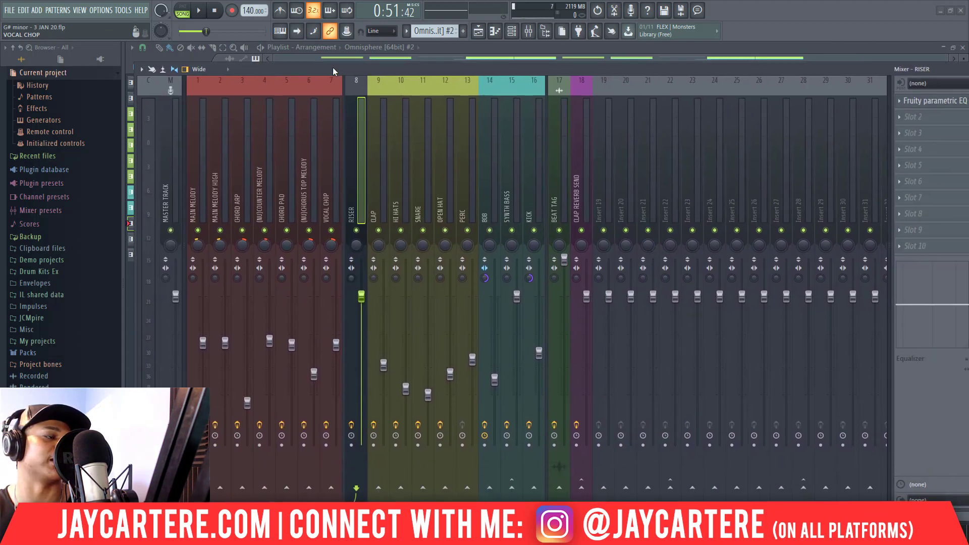
{"action": "double_click", "coordinate": [385, 68]}
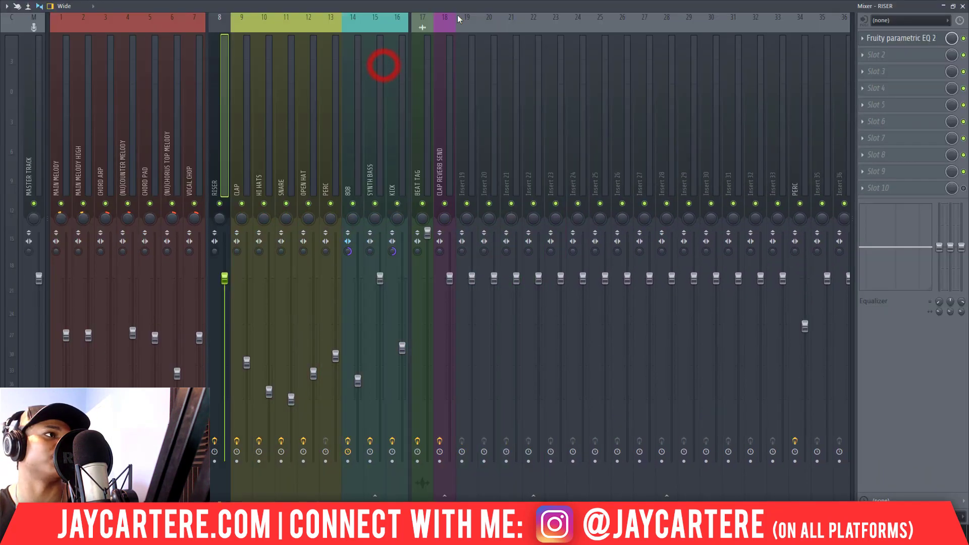
{"action": "double_click", "coordinate": [469, 9]}
Move the mixer and channel rack clear of the playlist's track controls and select the CLAP mixer track
{"action": "left_click_drag", "start_coordinate": [481, 69], "coordinate": [823, 131]}
{"action": "left_click", "coordinate": [718, 250]}
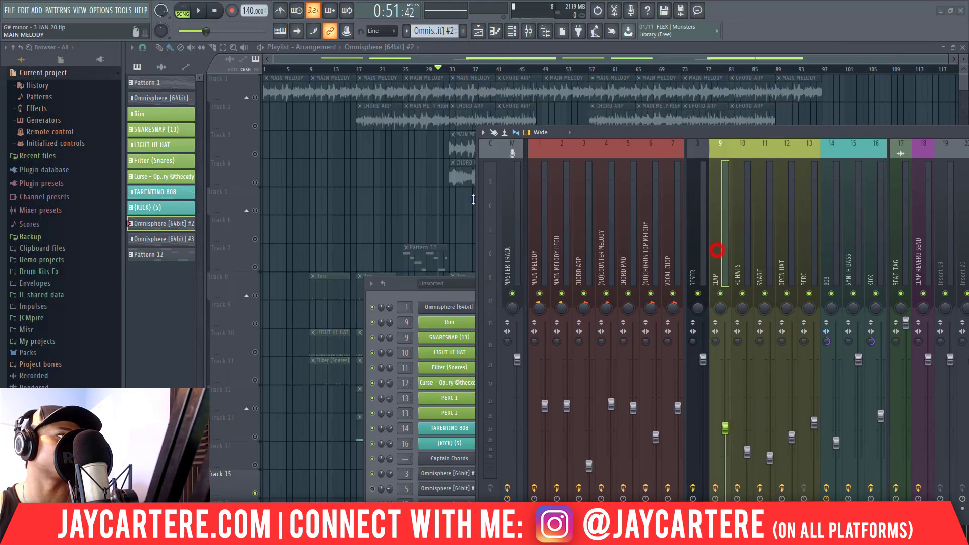
{"action": "left_click_drag", "start_coordinate": [399, 286], "coordinate": [968, 342]}
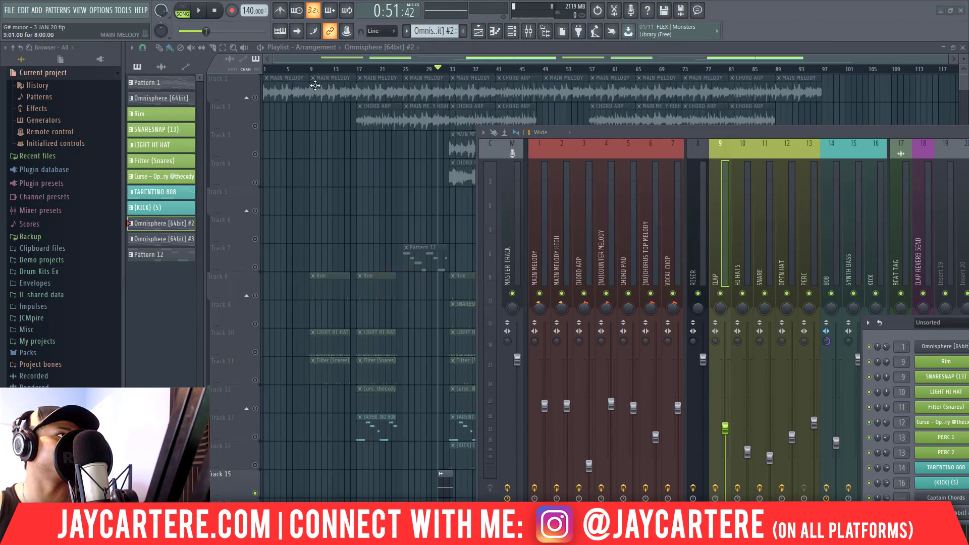
Unmute all playlist tracks and play the arrangement from bar 9 while watching the CLAP mixer track's level
{"action": "right_click", "coordinate": [257, 98]}
{"action": "right_click", "coordinate": [257, 97]}
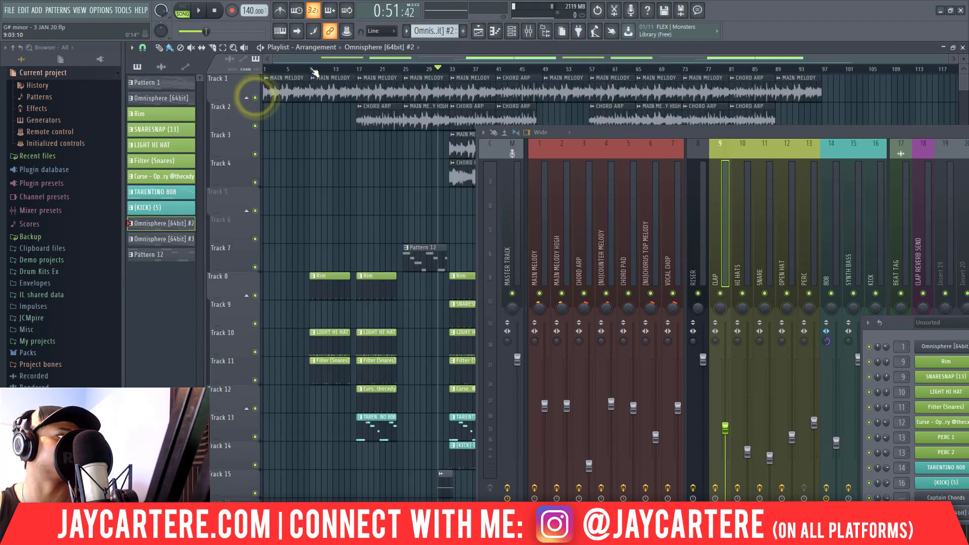
{"action": "left_click", "coordinate": [310, 70]}
{"action": "left_click_drag", "start_coordinate": [606, 137], "coordinate": [152, 102]}
{"action": "key", "text": "space"}
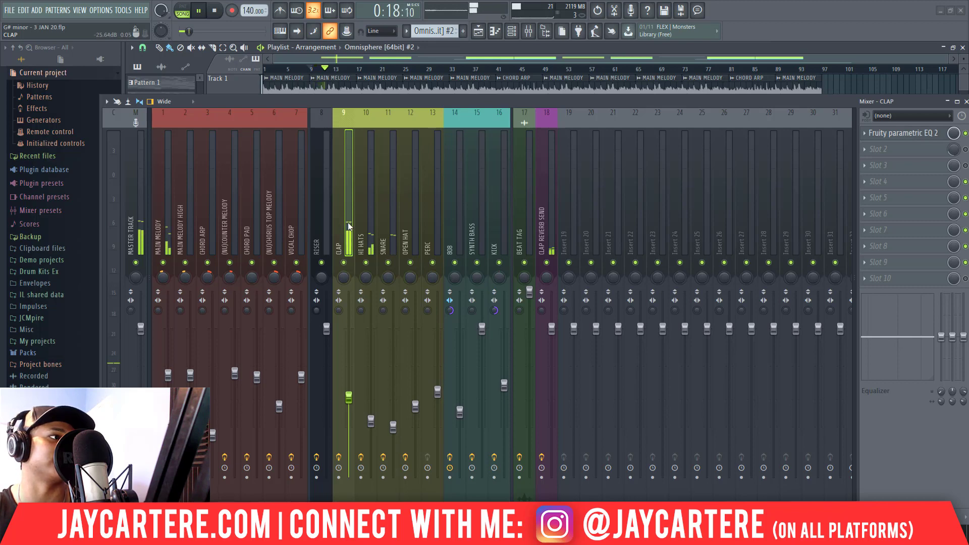
{"action": "key", "text": "space"}
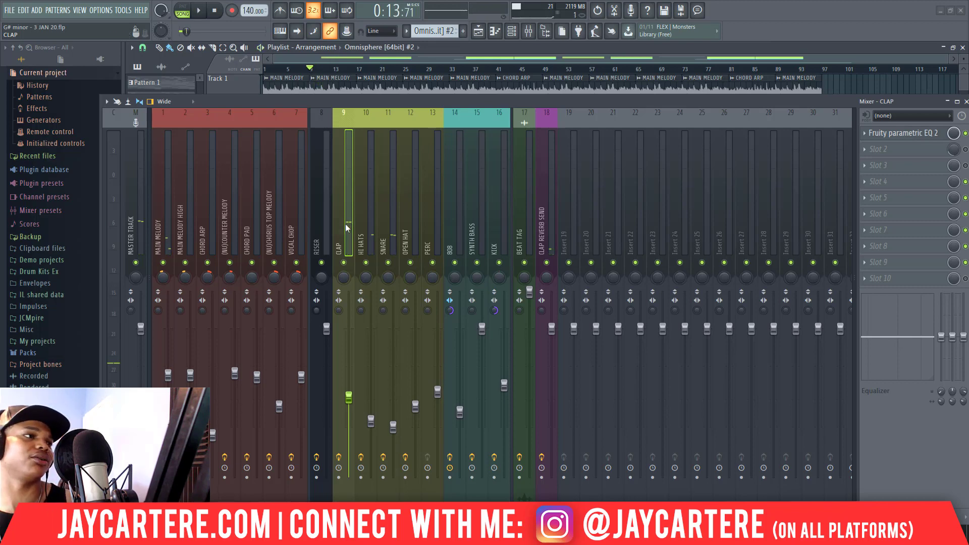
Show the channel rack, examine the drum channels and their mixer routing, and move the rack aside
{"action": "key", "text": "F6"}
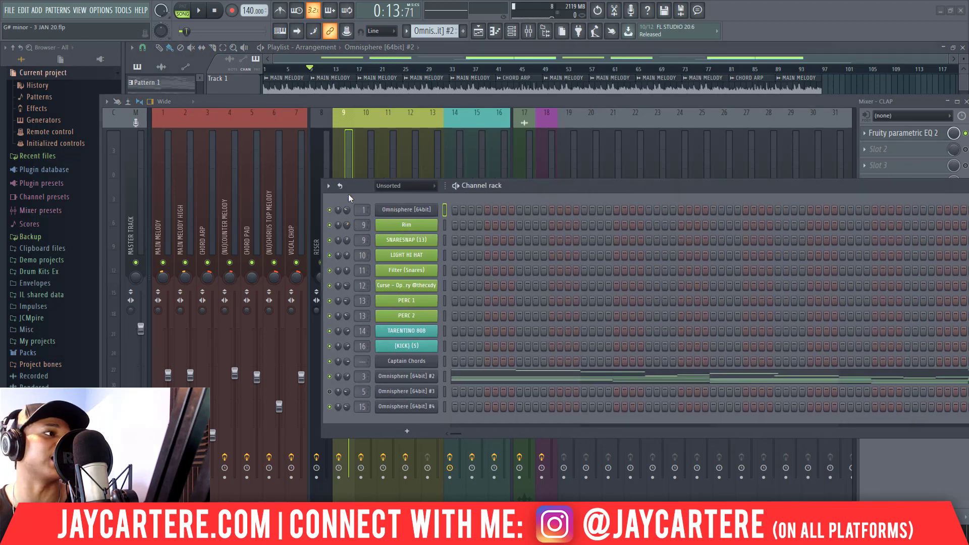
{"action": "mouse_move", "coordinate": [519, 189]}
{"action": "left_mouse_down"}
{"action": "mouse_move", "coordinate": [968, 187]}
{"action": "mouse_move", "coordinate": [650, 189]}
{"action": "left_mouse_up"}
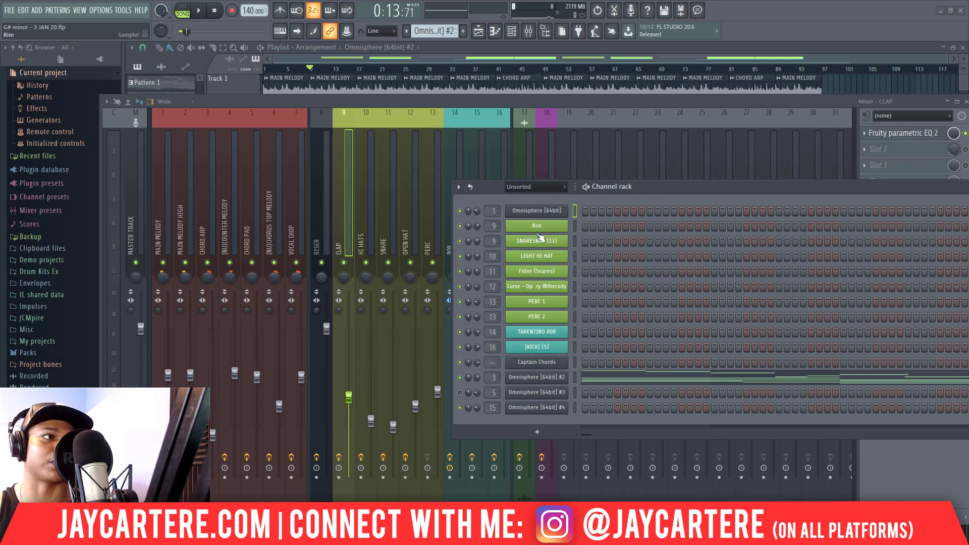
{"action": "left_click_drag", "start_coordinate": [655, 186], "coordinate": [755, 217]}
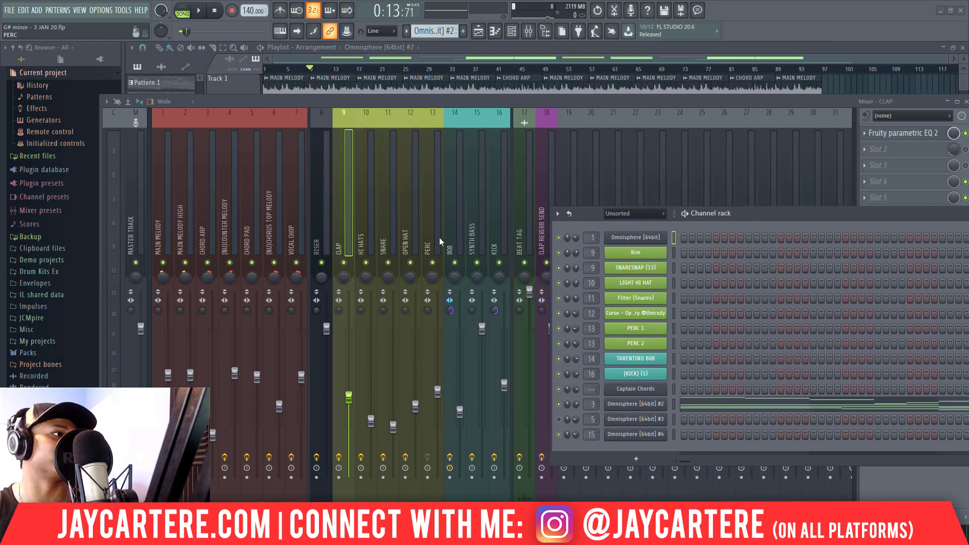
{"action": "left_click", "coordinate": [740, 216]}
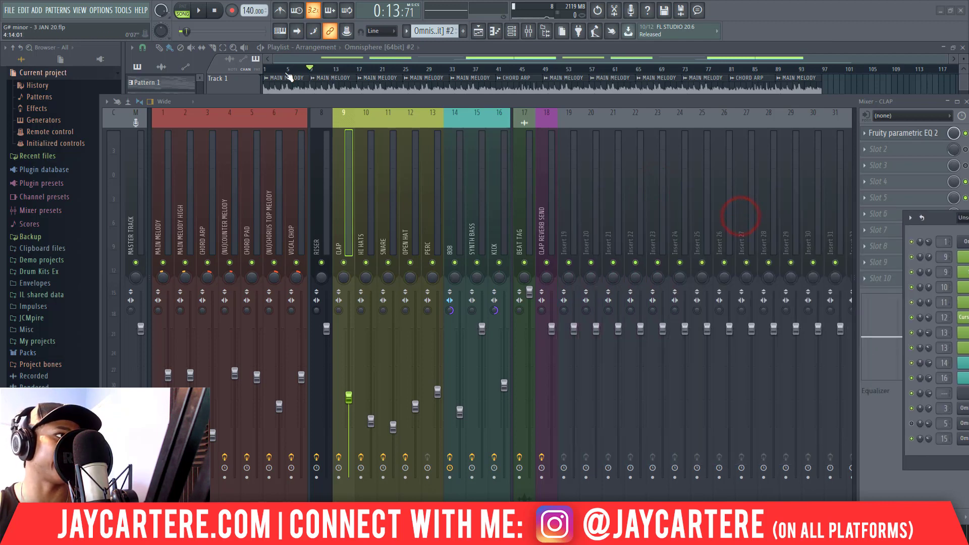
Play the arrangement from bar 33 while watching the CLAP mixer track's level, and stop playback
{"action": "left_click_drag", "start_coordinate": [345, 100], "coordinate": [691, 202]}
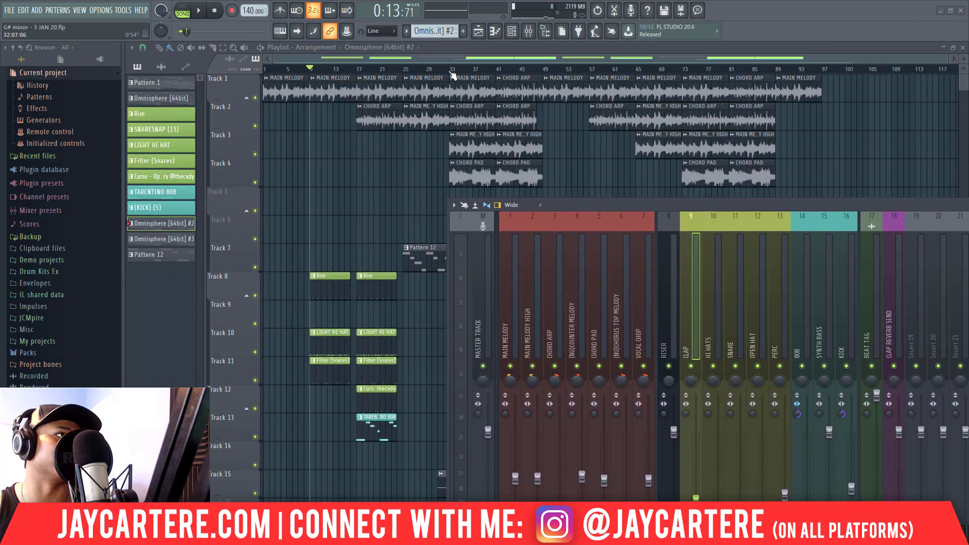
{"action": "left_click", "coordinate": [454, 70]}
{"action": "key", "text": "space"}
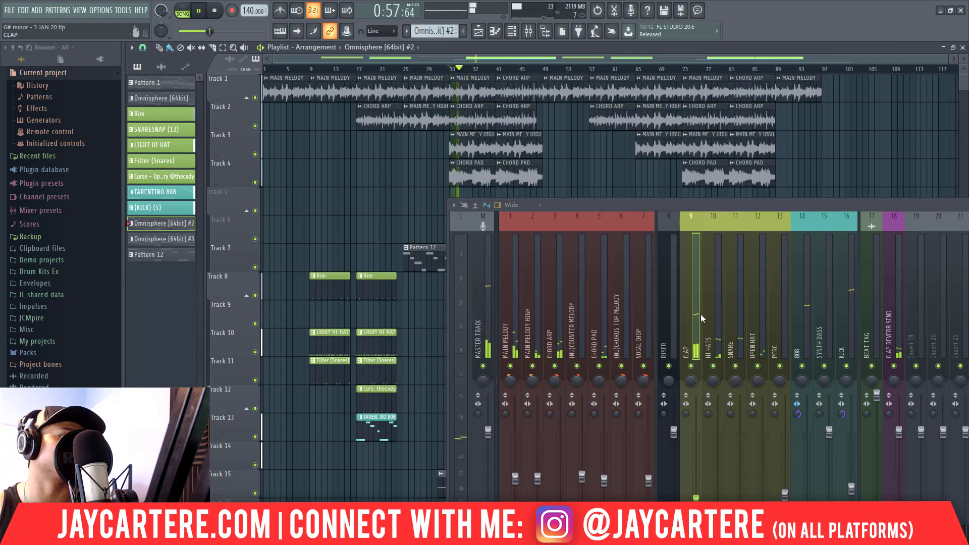
{"action": "left_click_drag", "start_coordinate": [727, 206], "coordinate": [436, 172]}
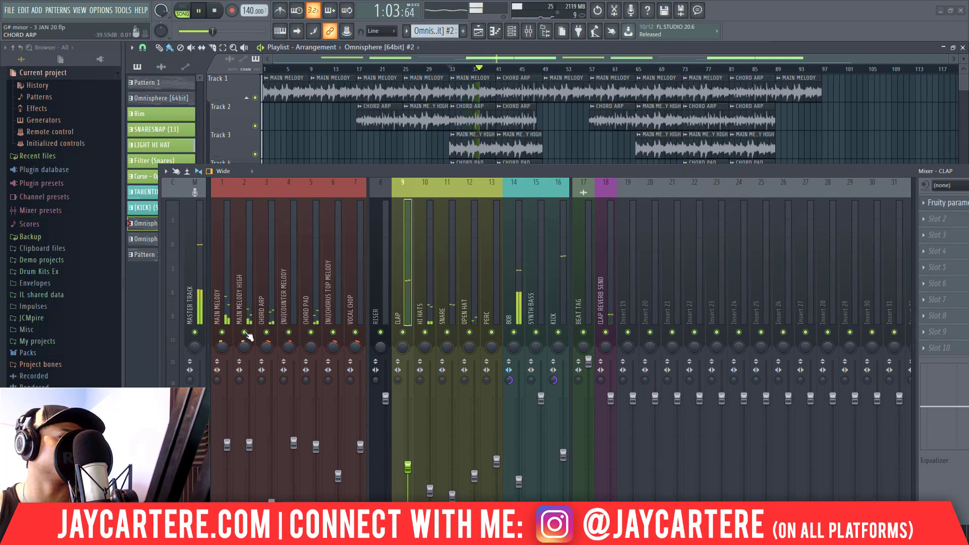
{"action": "key", "text": "space"}
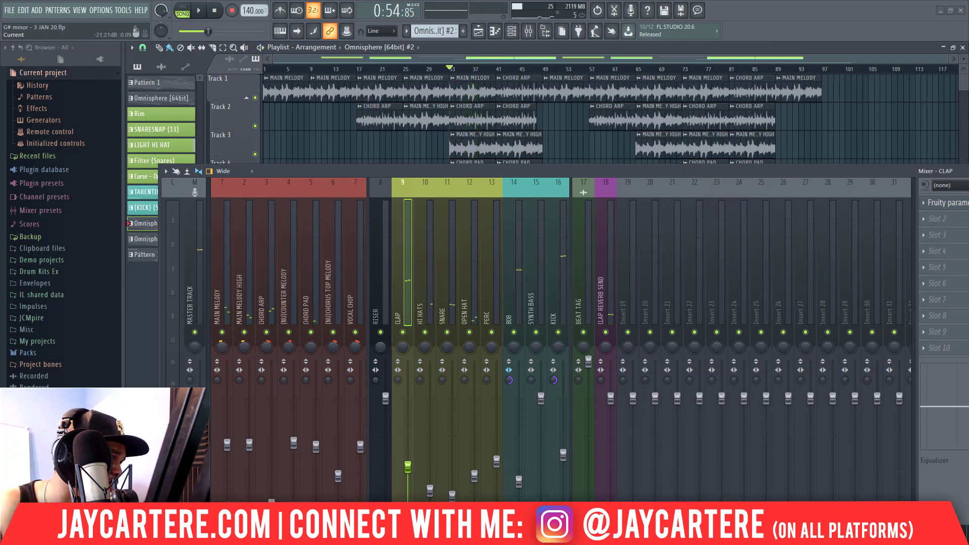
{"action": "left_click", "coordinate": [172, 293]}
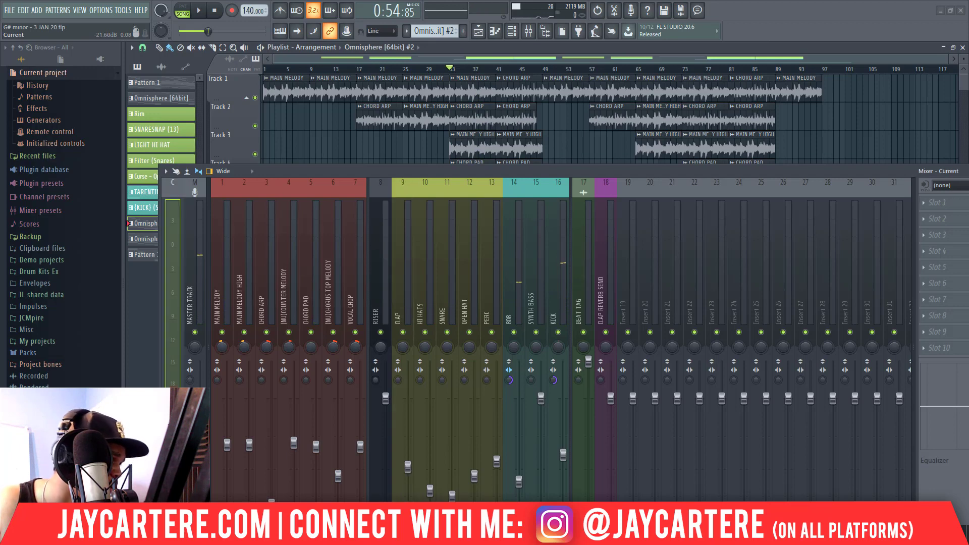
Select the CLAP mixer track and show its Fruity parametric EQ 2 clear of the mixer
{"action": "left_click_drag", "start_coordinate": [362, 174], "coordinate": [359, 104]}
{"action": "left_click", "coordinate": [659, 167]}
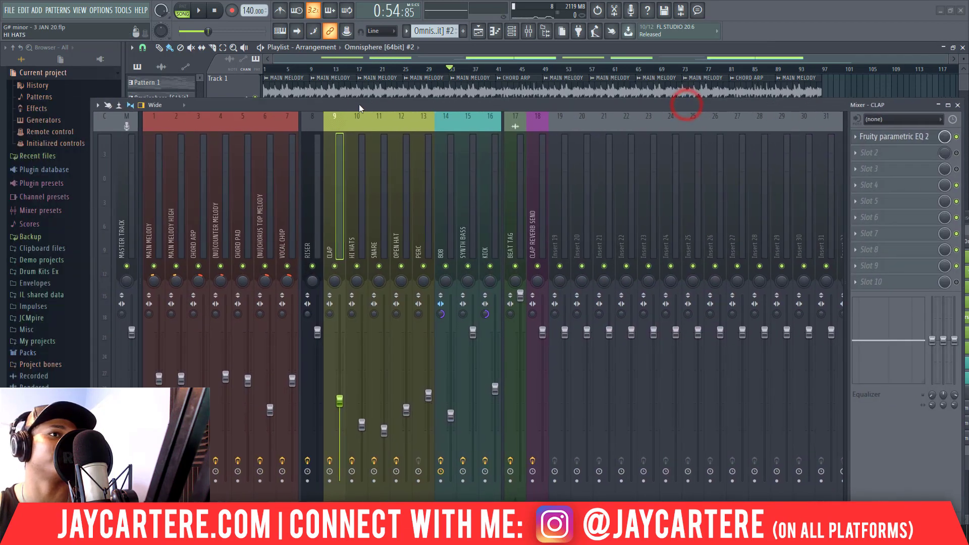
{"action": "left_click", "coordinate": [873, 135]}
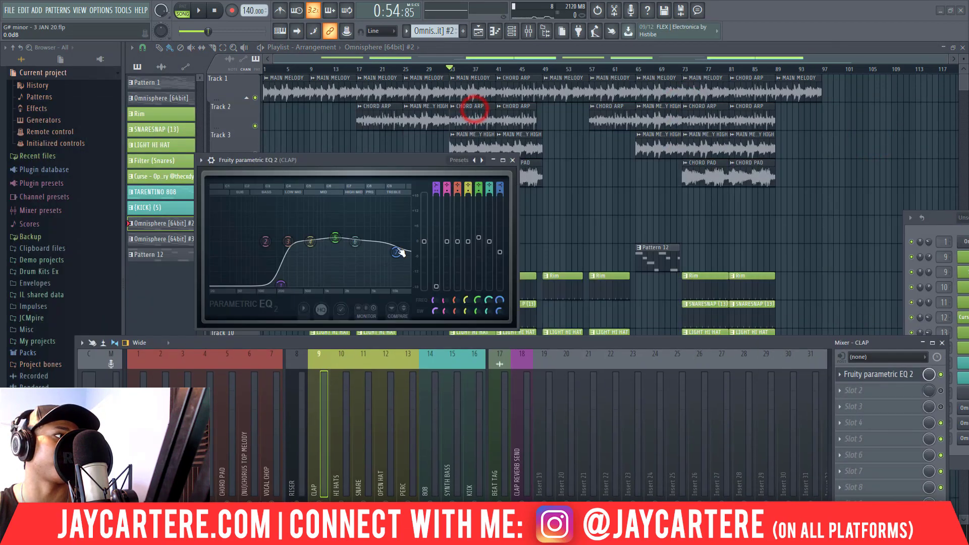
{"action": "left_click_drag", "start_coordinate": [341, 160], "coordinate": [389, 111]}
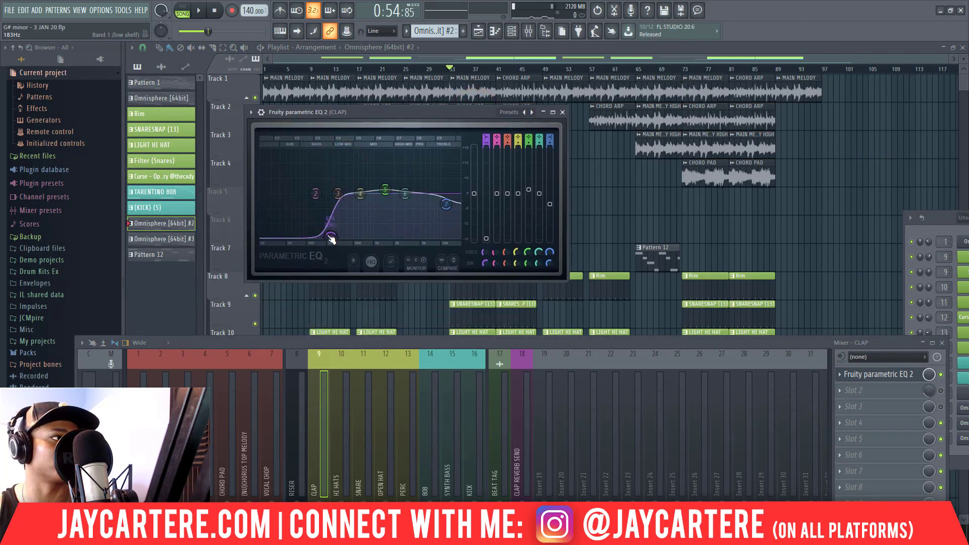
Examine the band 1 low cut in the CLAP track's equalizer and close the equalizer
{"action": "left_click_drag", "start_coordinate": [331, 238], "coordinate": [335, 237]}
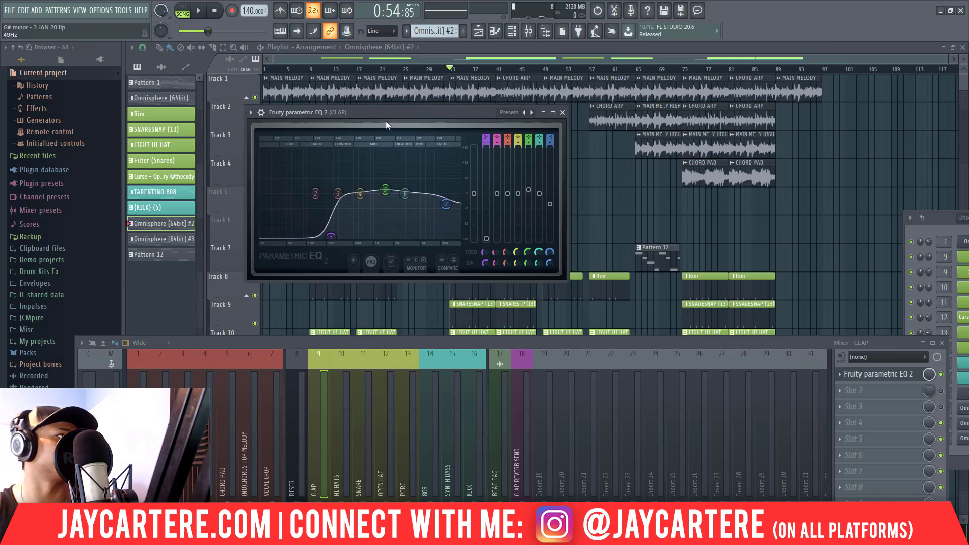
{"action": "left_click_drag", "start_coordinate": [382, 112], "coordinate": [398, 99]}
{"action": "left_click_drag", "start_coordinate": [444, 343], "coordinate": [449, 301]}
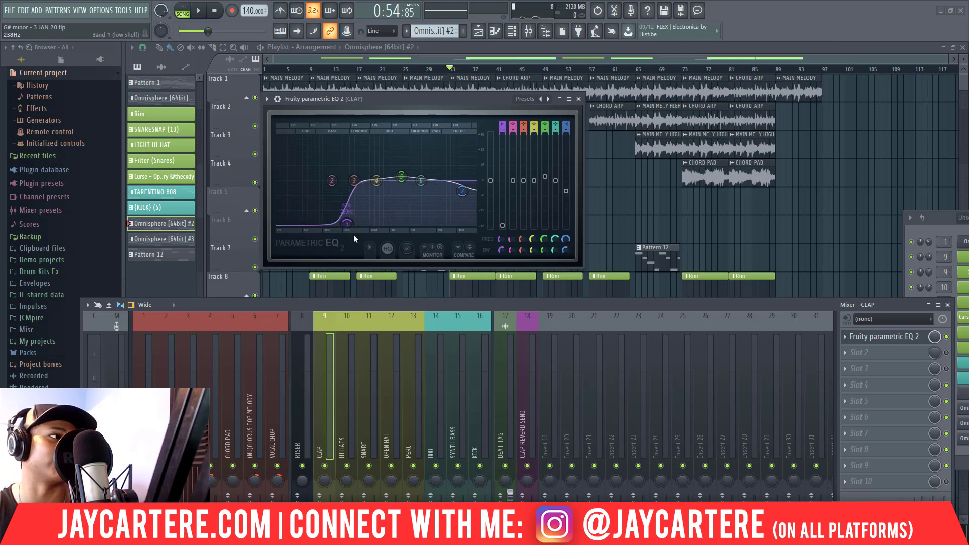
{"action": "left_click_drag", "start_coordinate": [359, 303], "coordinate": [358, 278]}
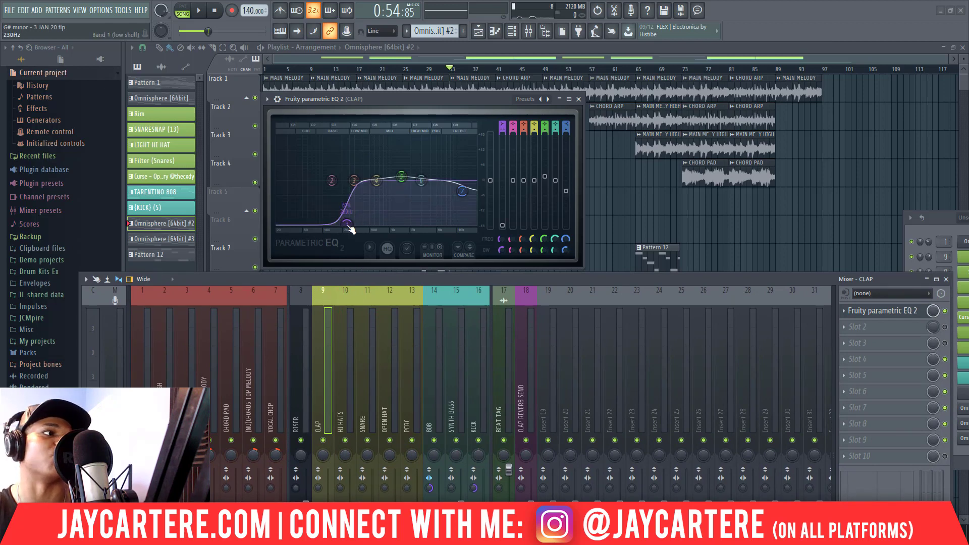
{"action": "left_click_drag", "start_coordinate": [352, 230], "coordinate": [356, 226]}
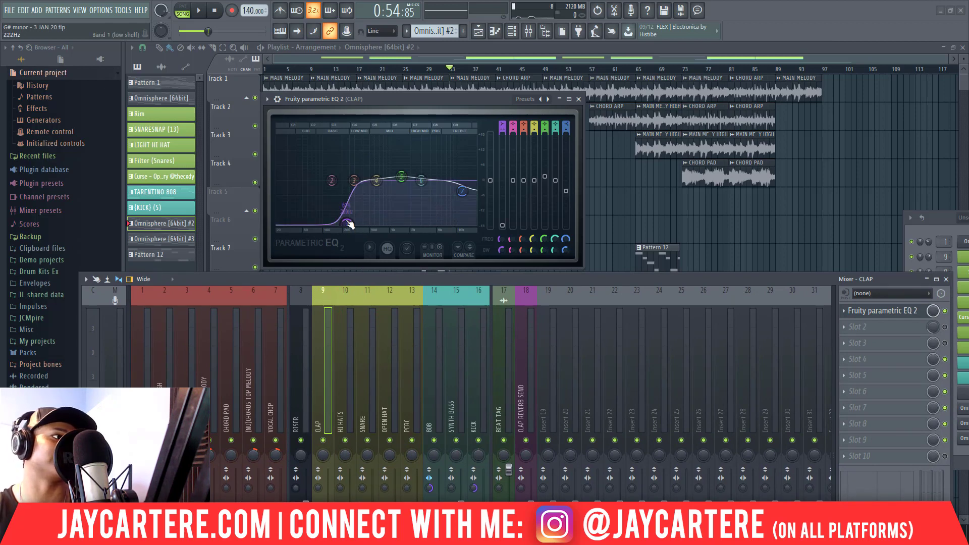
{"action": "left_click", "coordinate": [579, 99]}
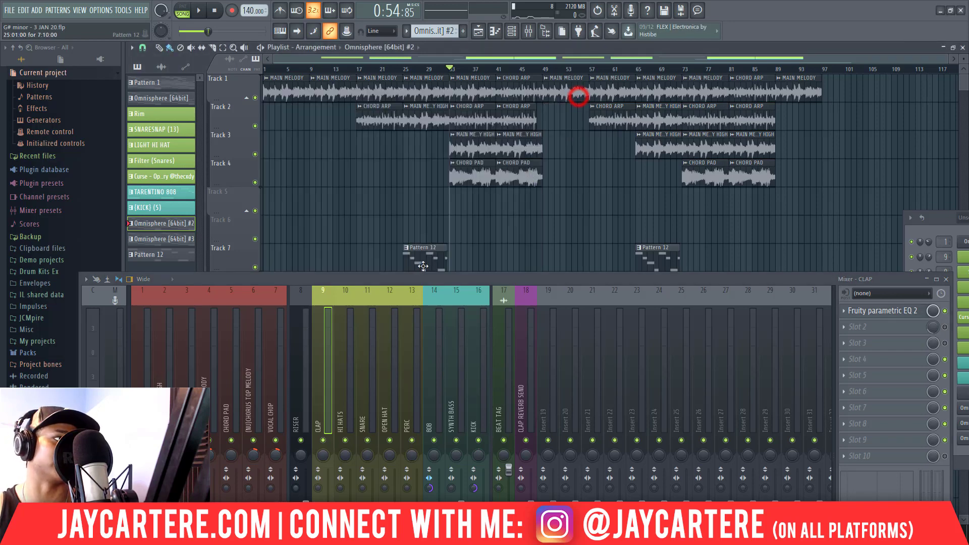
Select the HI HATS mixer track, examine its Fruity parametric EQ 2 curve and close the equalizer
{"action": "left_click_drag", "start_coordinate": [415, 279], "coordinate": [395, 141]}
{"action": "left_click", "coordinate": [321, 268]}
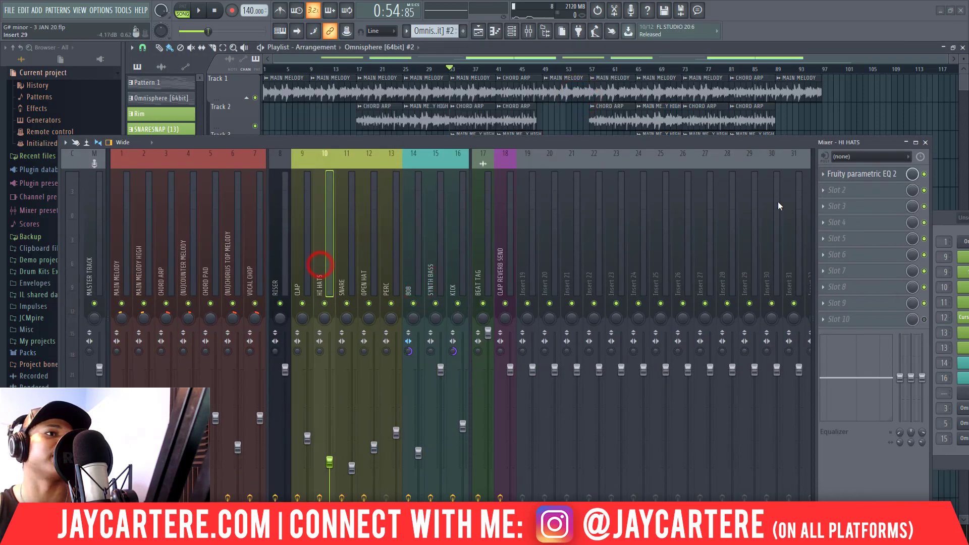
{"action": "left_click", "coordinate": [859, 177]}
{"action": "left_click_drag", "start_coordinate": [583, 141], "coordinate": [592, 338]}
{"action": "left_click_drag", "start_coordinate": [482, 134], "coordinate": [285, 100]}
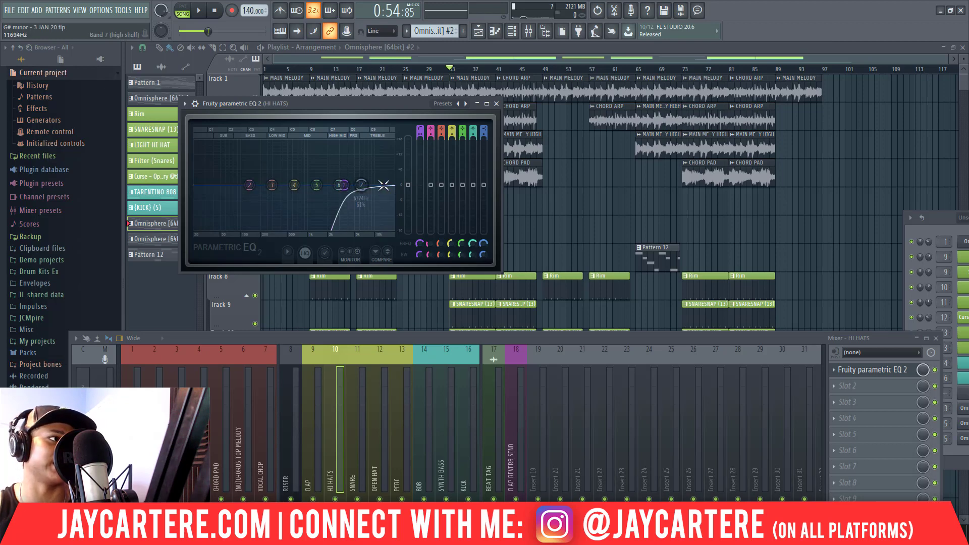
{"action": "left_click", "coordinate": [497, 104]}
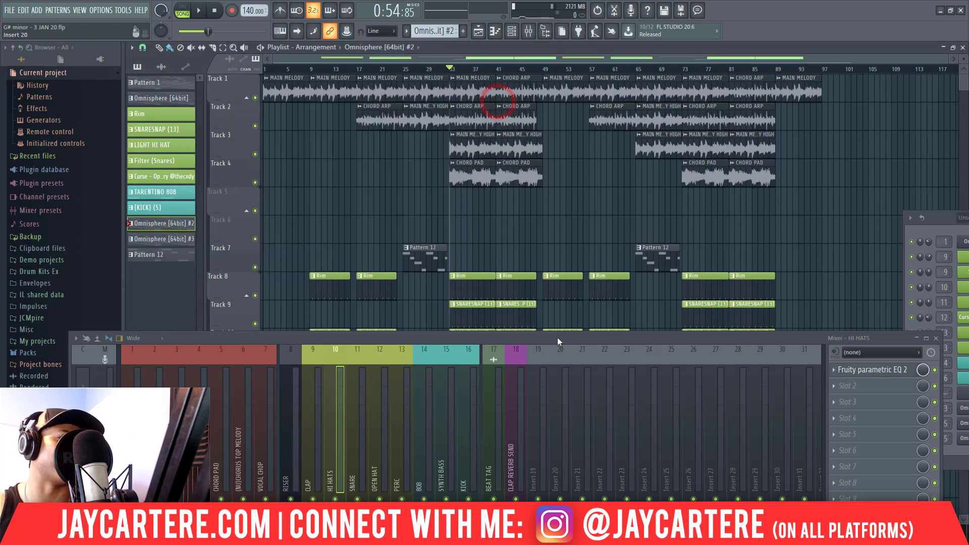
Play the arrangement from bar 33 while watching the HI HATS mixer track's level, and stop playback
{"action": "left_click_drag", "start_coordinate": [557, 338], "coordinate": [635, 217]}
{"action": "key", "text": "space"}
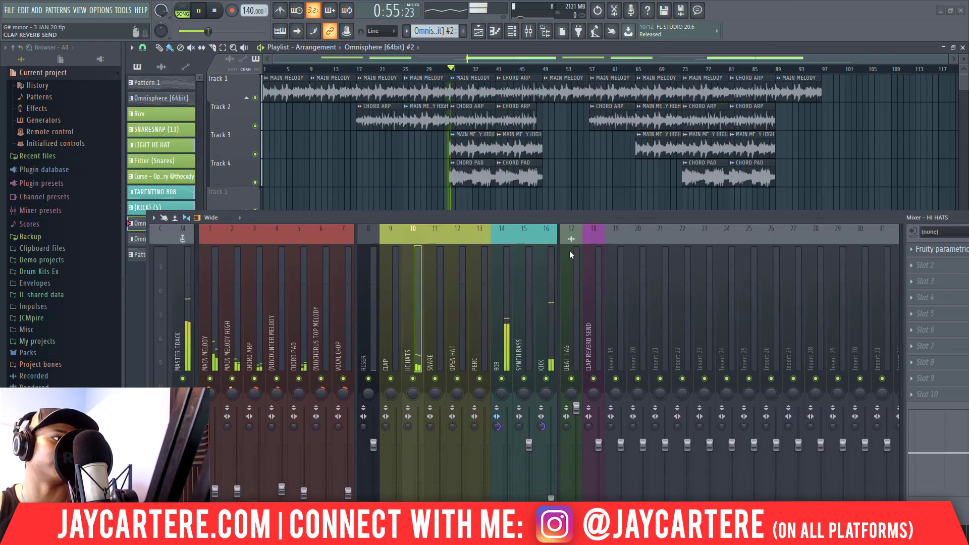
{"action": "left_click_drag", "start_coordinate": [464, 220], "coordinate": [375, 114]}
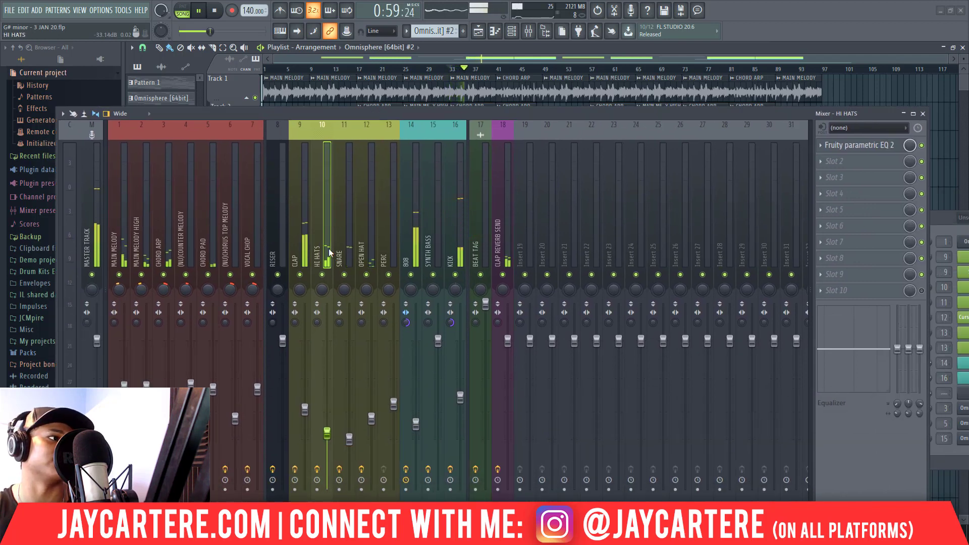
{"action": "key", "text": "space"}
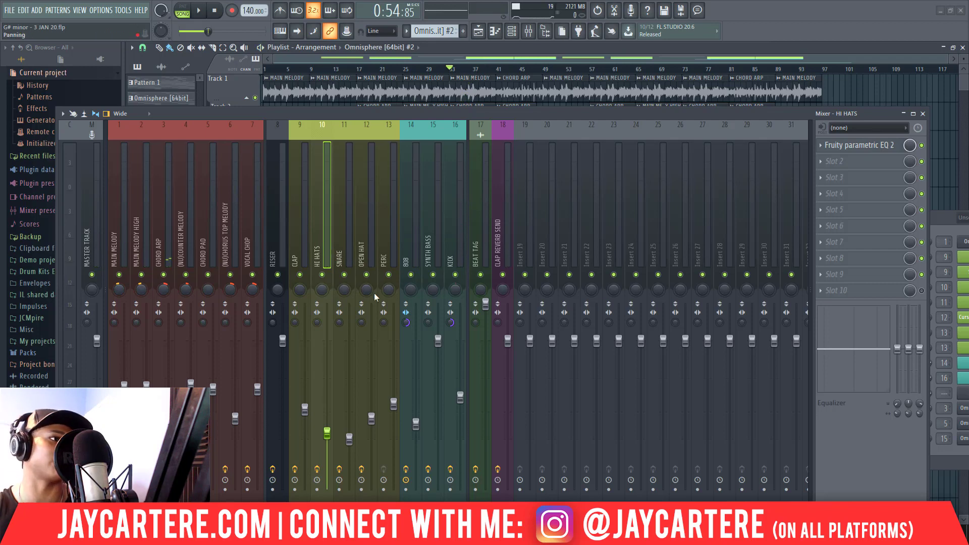
Select the SNARE mixer track, examine its Fruity parametric EQ 2 curve and close the equalizer
{"action": "left_click", "coordinate": [343, 192]}
{"action": "left_click", "coordinate": [848, 149]}
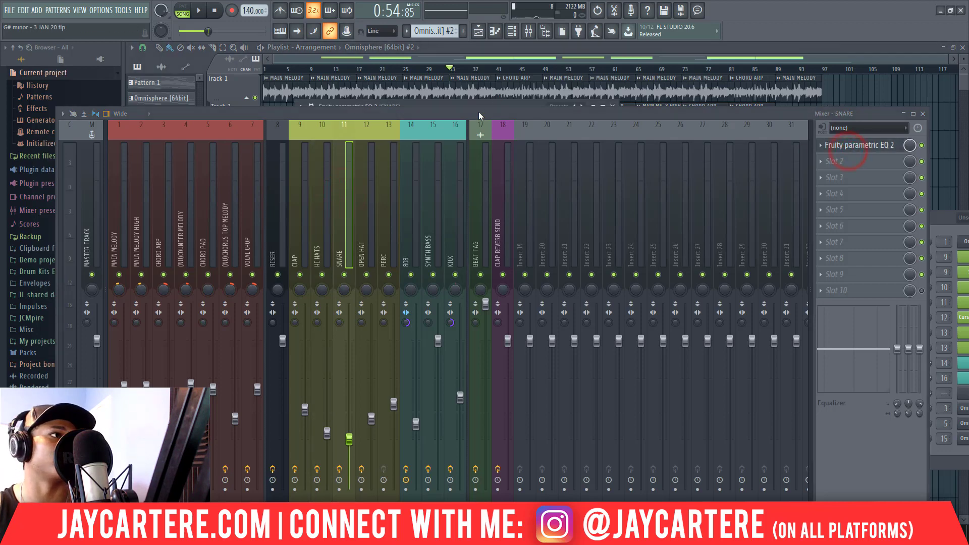
{"action": "left_click_drag", "start_coordinate": [479, 112], "coordinate": [505, 271]}
{"action": "left_click_drag", "start_coordinate": [440, 111], "coordinate": [398, 82]}
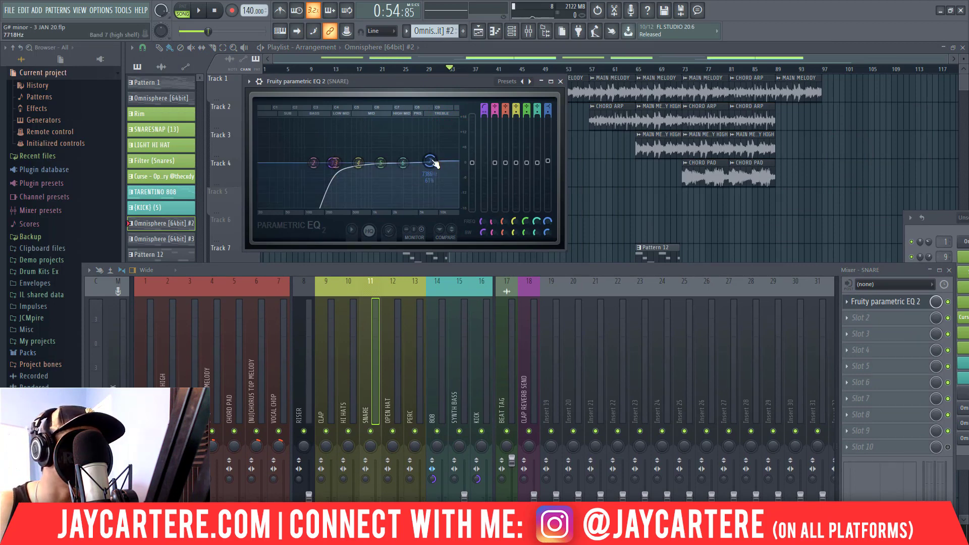
{"action": "left_click", "coordinate": [560, 81]}
Play the arrangement from bar 9 with the mixer placed to show the SNARE track's level
{"action": "left_click_drag", "start_coordinate": [474, 269], "coordinate": [813, 202]}
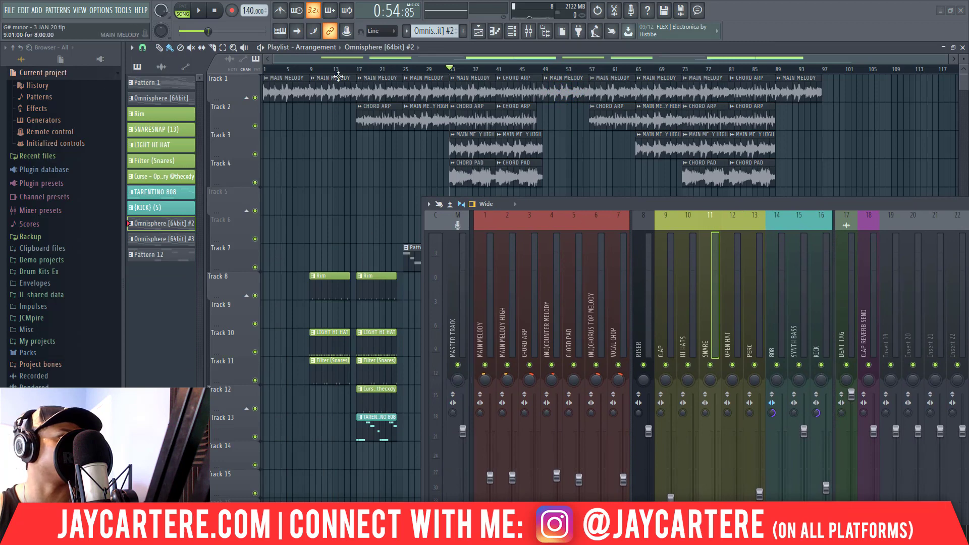
{"action": "left_click", "coordinate": [310, 69]}
{"action": "key", "text": "space"}
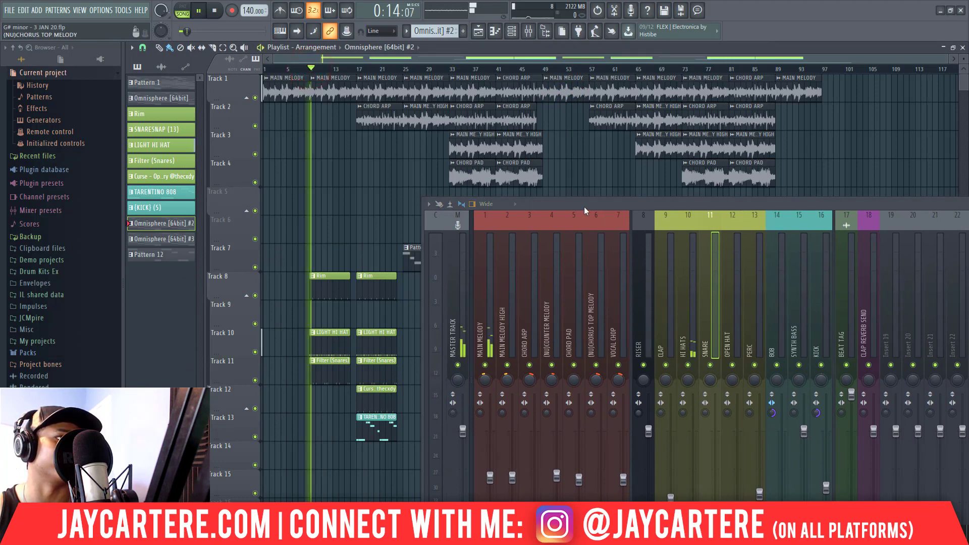
{"action": "left_click_drag", "start_coordinate": [584, 206], "coordinate": [400, 203]}
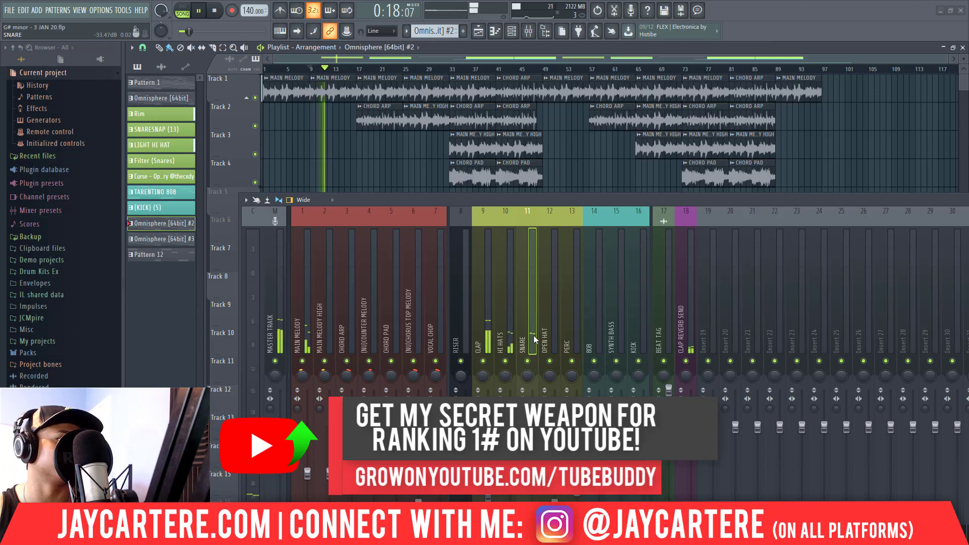
Solo the SNARE mixer track briefly during playback, then unsolo it and stop playback
{"action": "right_click", "coordinate": [527, 361]}
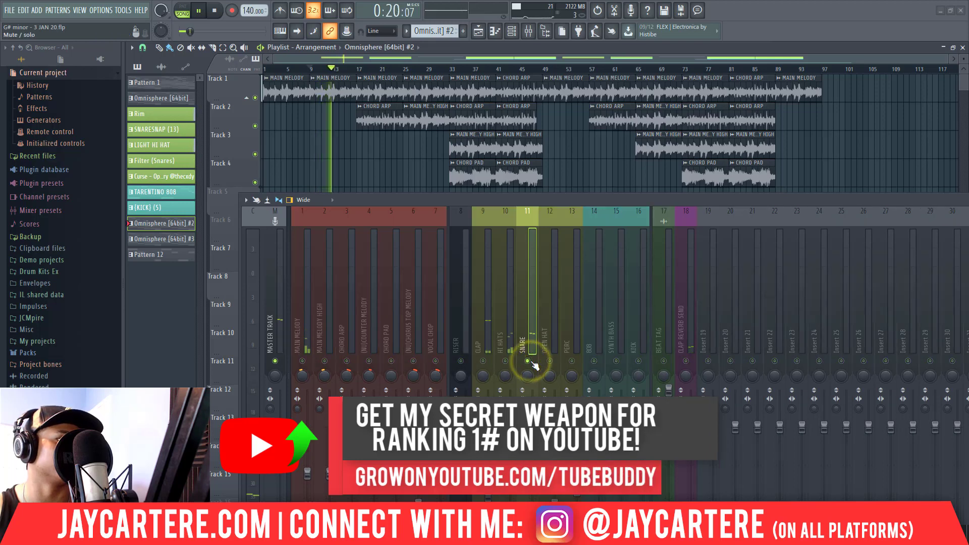
{"action": "left_click_drag", "start_coordinate": [537, 204], "coordinate": [464, 191]}
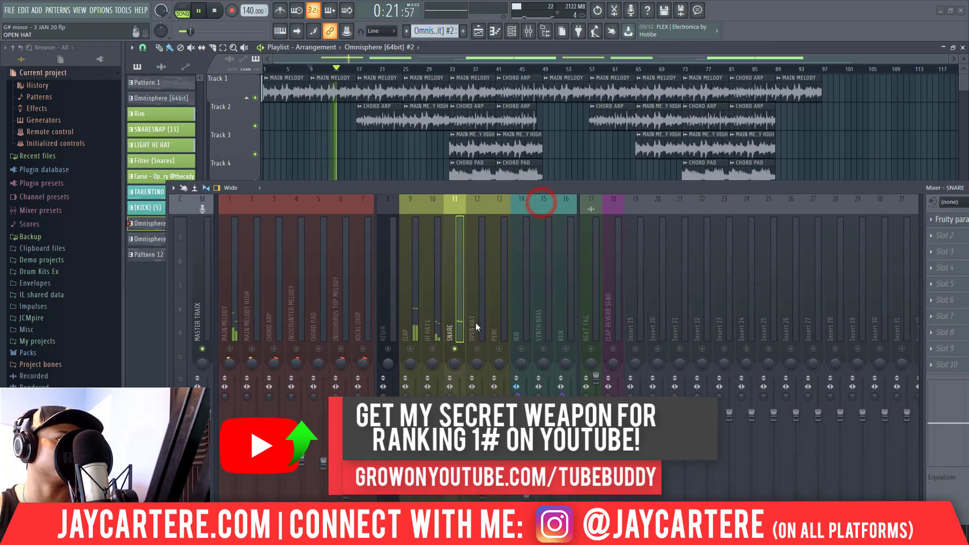
{"action": "right_click", "coordinate": [457, 348]}
{"action": "key", "text": "space"}
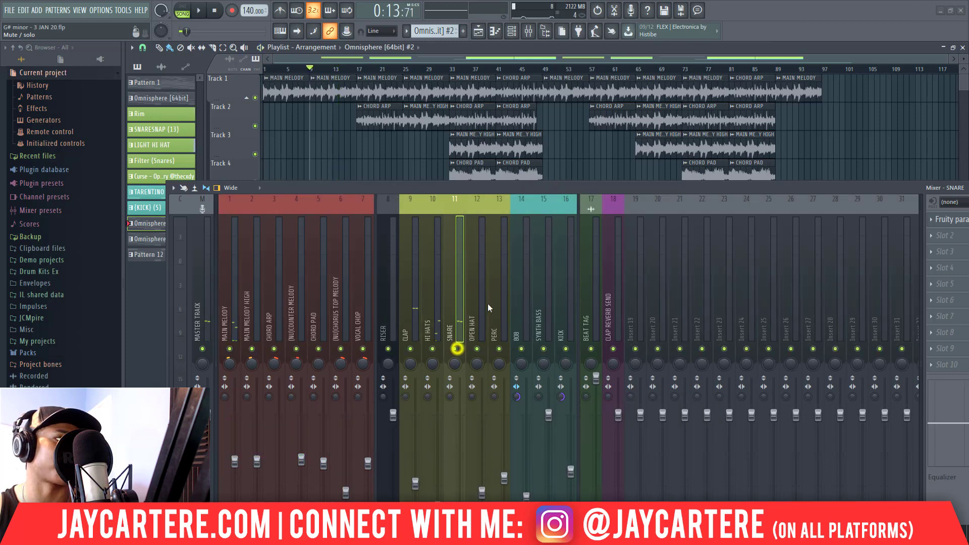
Select the OPEN HAT mixer track, examine its Fruity parametric EQ 2 high-pass band and close the equalizer
{"action": "left_click_drag", "start_coordinate": [522, 190], "coordinate": [382, 129]}
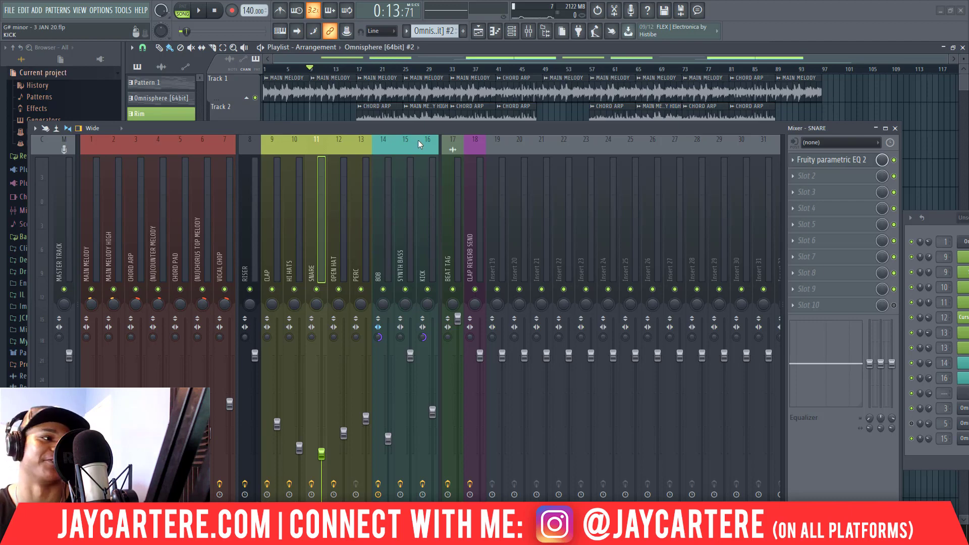
{"action": "left_click_drag", "start_coordinate": [354, 128], "coordinate": [372, 97]}
{"action": "left_click", "coordinate": [357, 185]}
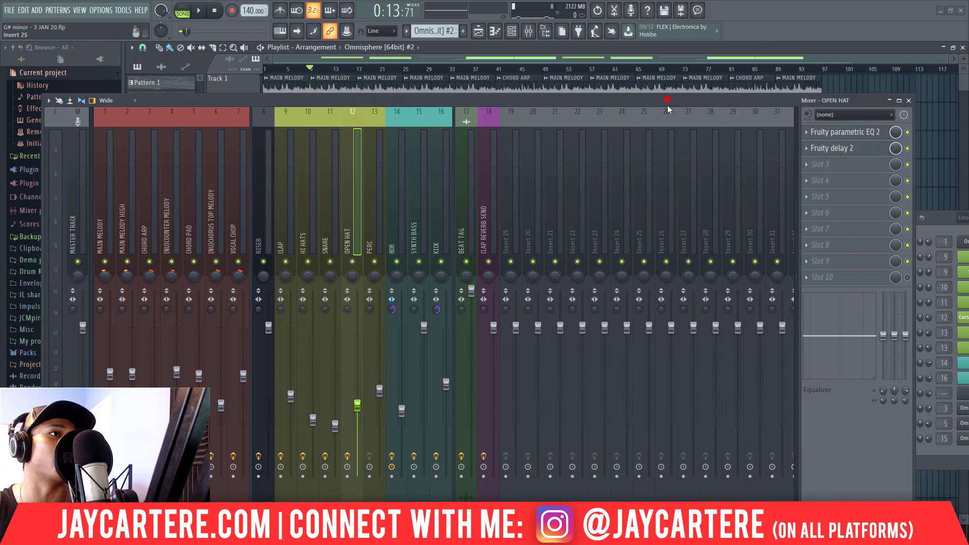
{"action": "left_click_drag", "start_coordinate": [668, 105], "coordinate": [659, 347]}
{"action": "left_click", "coordinate": [856, 147]}
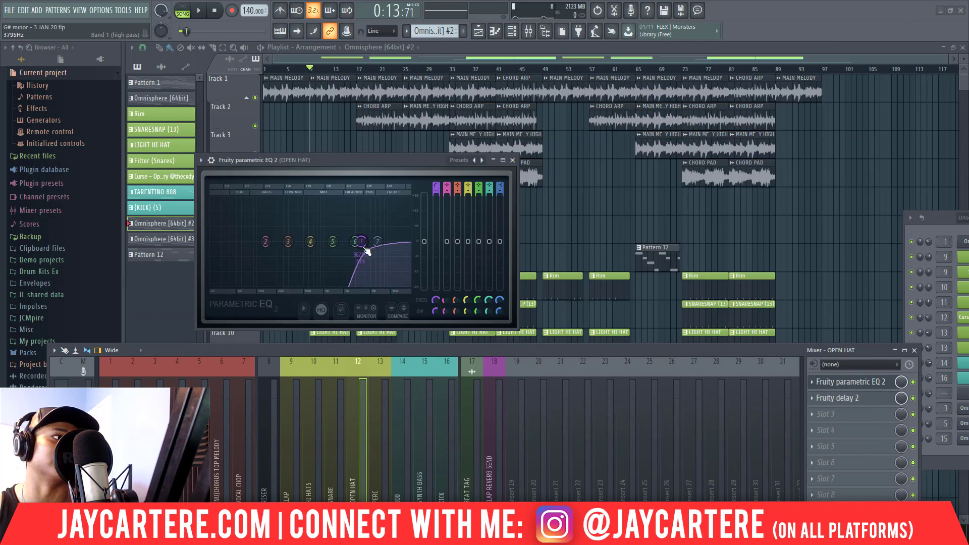
{"action": "left_click", "coordinate": [513, 161]}
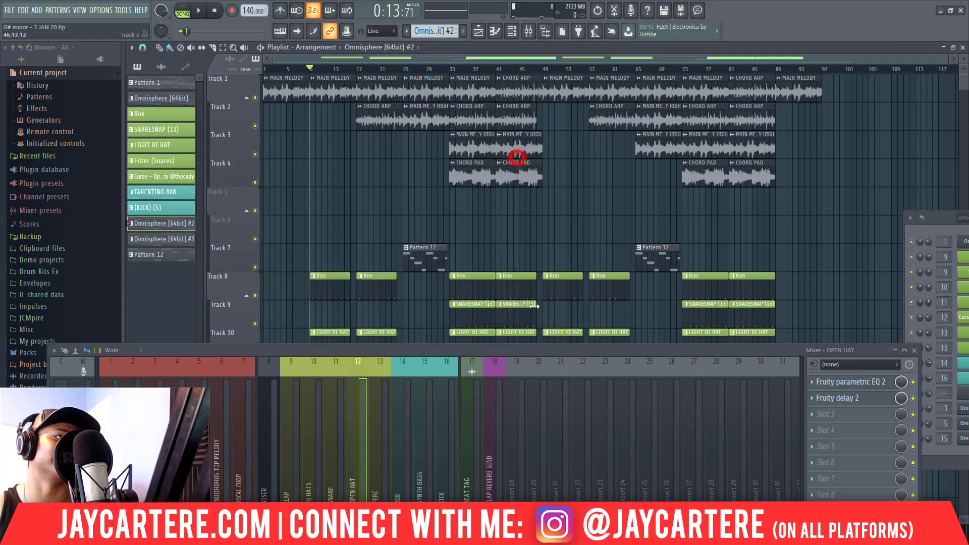
Open the OPEN HAT track's Fruity delay 2, examine its feedback and time settings, and close it
{"action": "left_click_drag", "start_coordinate": [540, 349], "coordinate": [501, 217]}
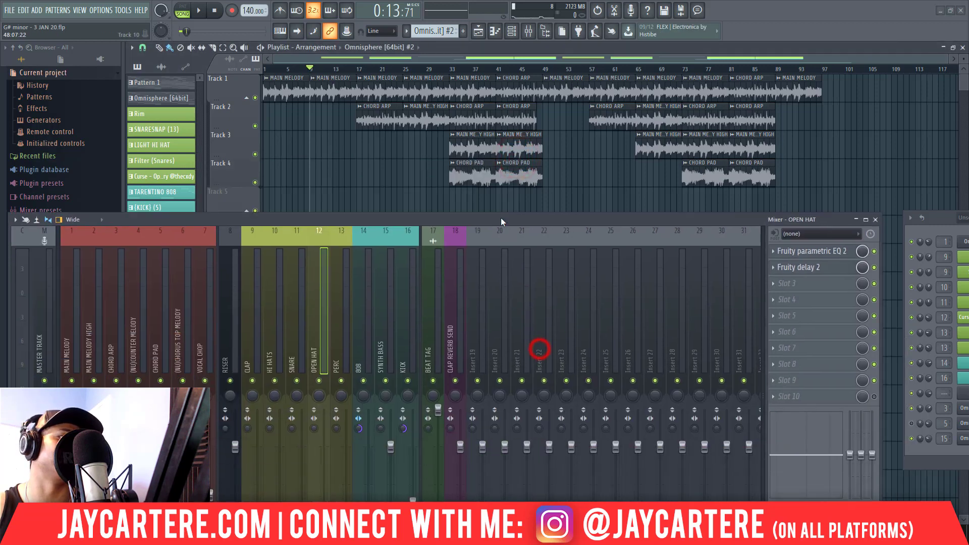
{"action": "left_click", "coordinate": [815, 267]}
{"action": "left_click_drag", "start_coordinate": [694, 217], "coordinate": [693, 327]}
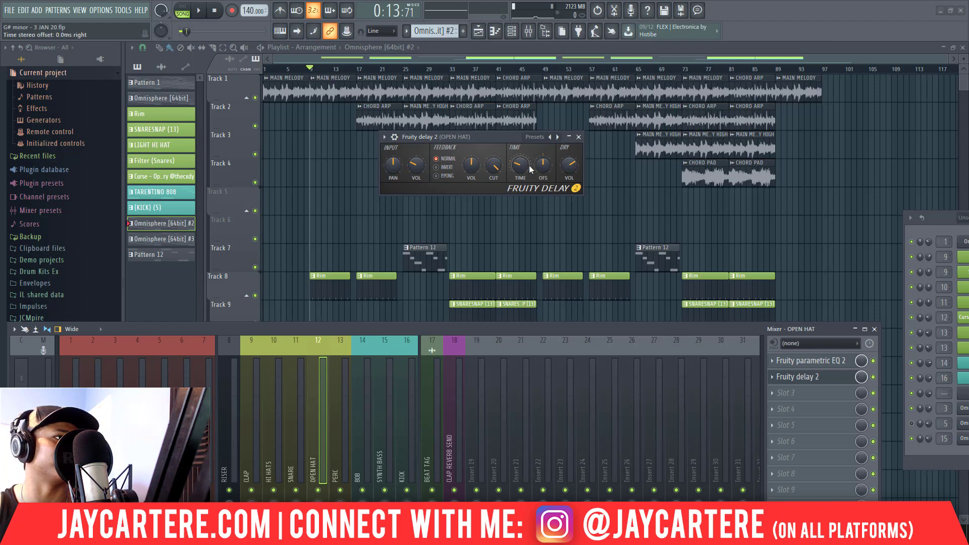
{"action": "left_click", "coordinate": [579, 137]}
Solo the OPEN HAT mixer track, play the arrangement from bar 17 to check its level, then unsolo it and stop playback
{"action": "left_click_drag", "start_coordinate": [503, 332], "coordinate": [631, 441]}
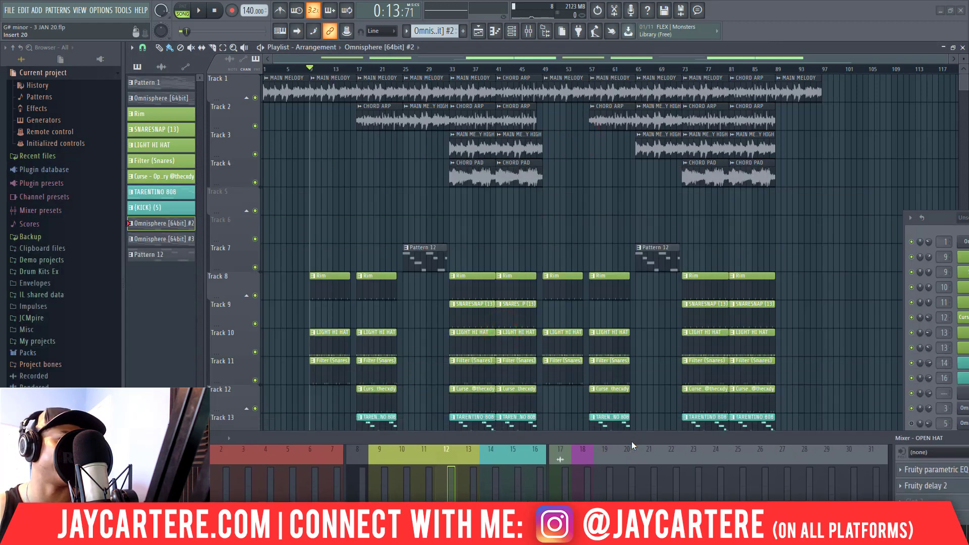
{"action": "left_click", "coordinate": [356, 69]}
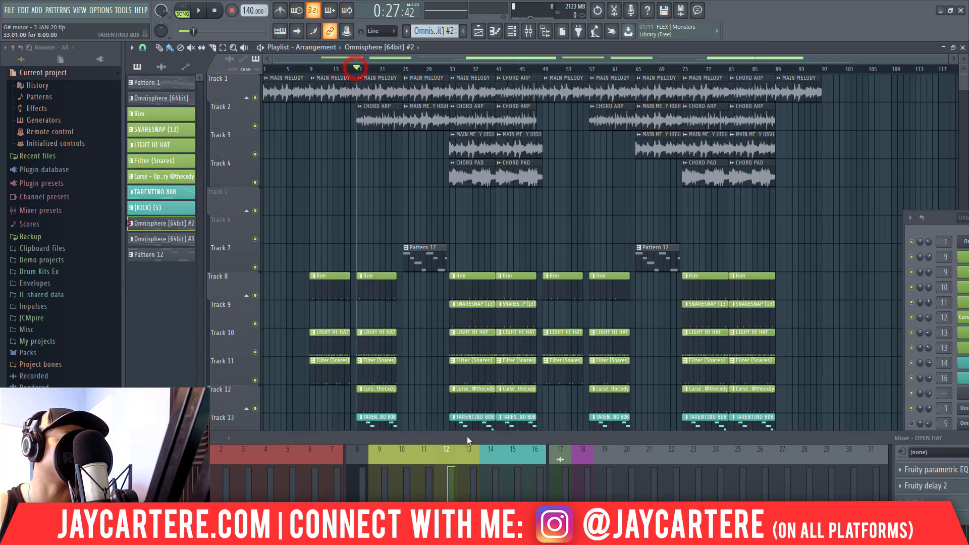
{"action": "left_click_drag", "start_coordinate": [464, 437], "coordinate": [443, 267]}
{"action": "right_click", "coordinate": [416, 392]}
{"action": "key", "text": "space"}
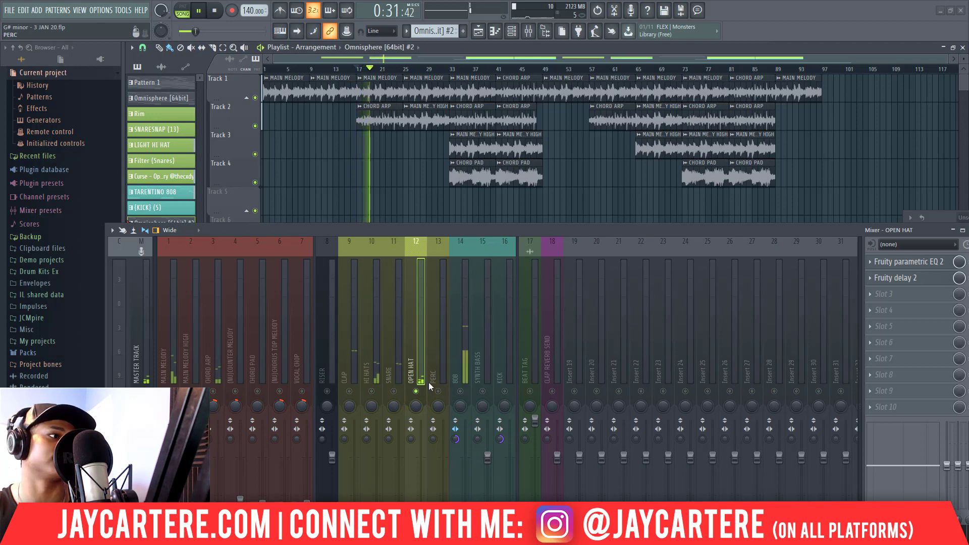
{"action": "left_click_drag", "start_coordinate": [542, 230], "coordinate": [470, 166]}
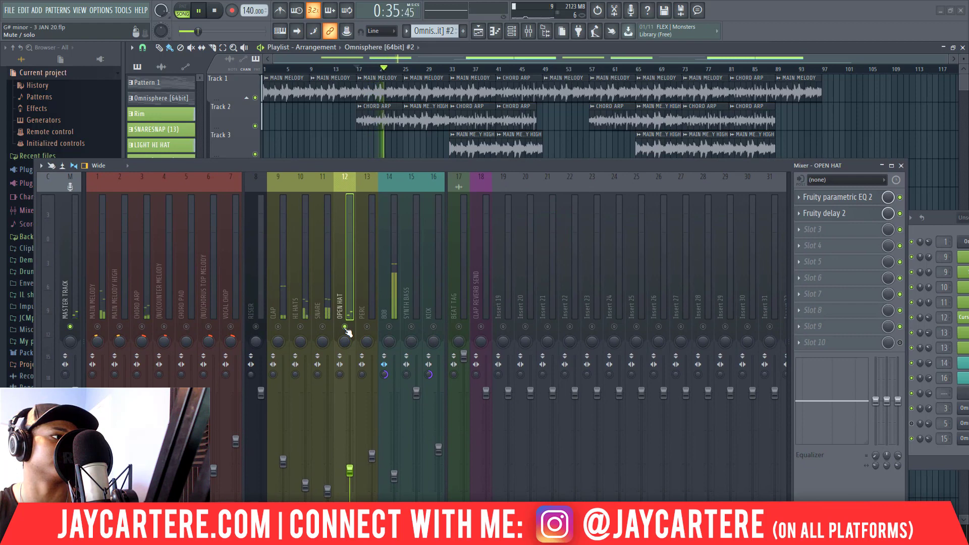
{"action": "key", "text": "space"}
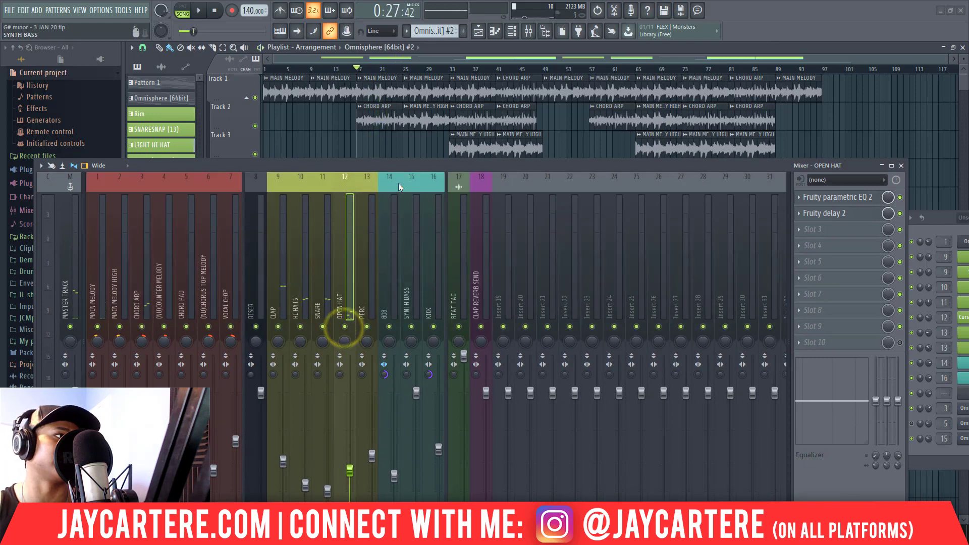
Check the effect slots of the PERC, 808 and KICK mixer tracks in turn
{"action": "left_click_drag", "start_coordinate": [394, 166], "coordinate": [398, 136]}
{"action": "left_click", "coordinate": [369, 223]}
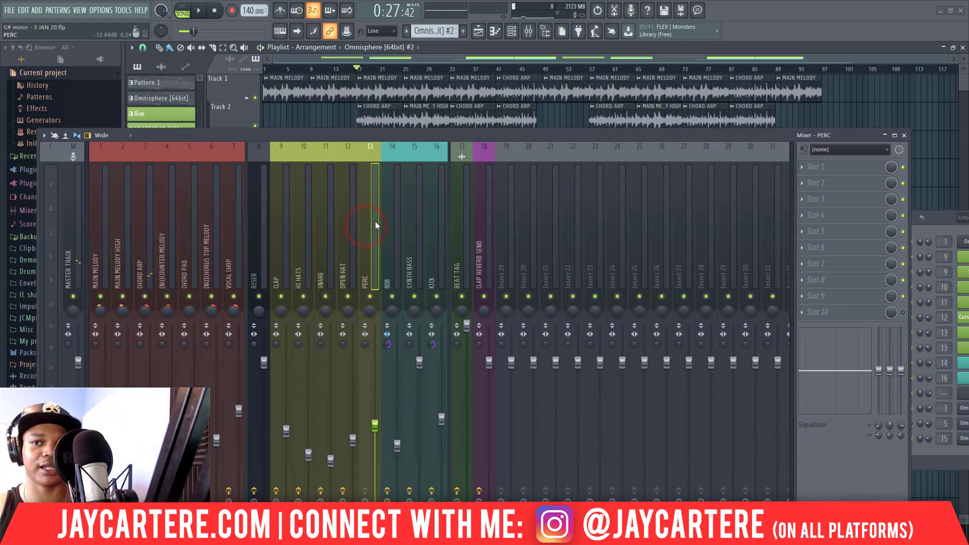
{"action": "left_click", "coordinate": [388, 250]}
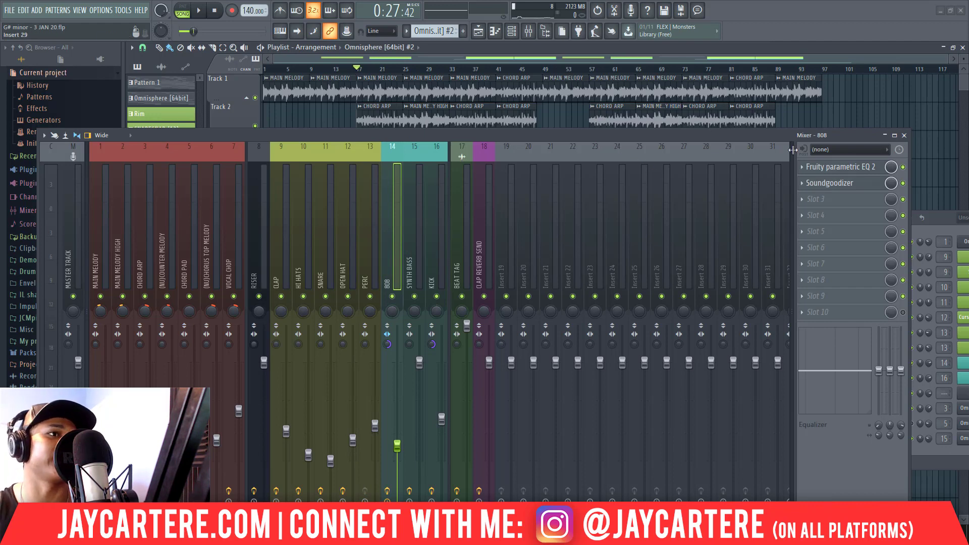
{"action": "left_click", "coordinate": [431, 230]}
Open the 808 track's Fruity parametric EQ 2, examine its high-cut and lowest bands, and close it
{"action": "left_click", "coordinate": [391, 225]}
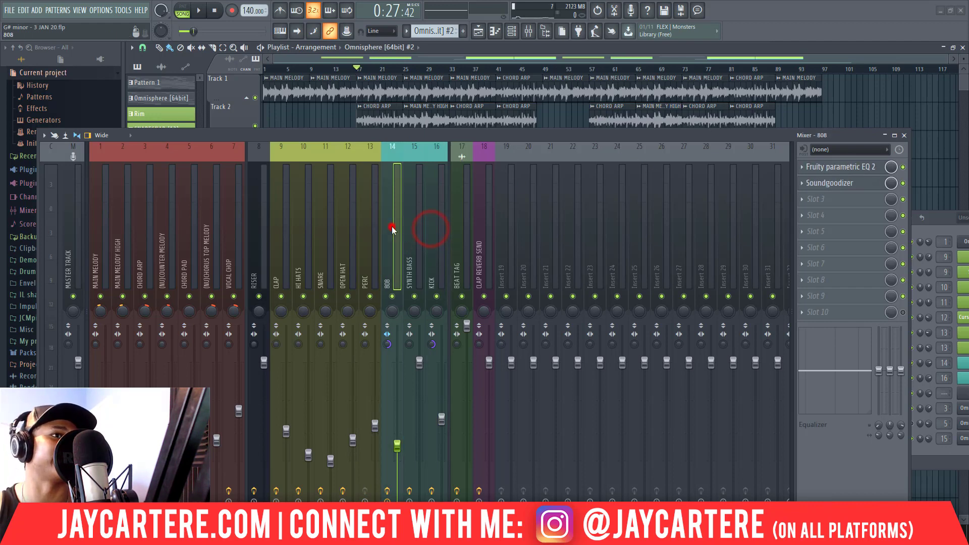
{"action": "left_click", "coordinate": [860, 171]}
{"action": "left_click_drag", "start_coordinate": [597, 130], "coordinate": [631, 371]}
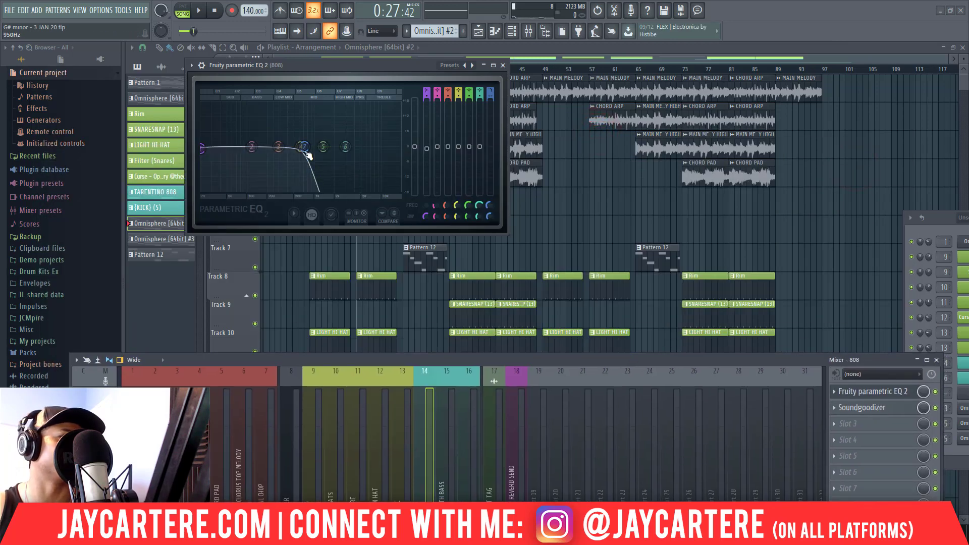
{"action": "left_click_drag", "start_coordinate": [309, 155], "coordinate": [302, 149]}
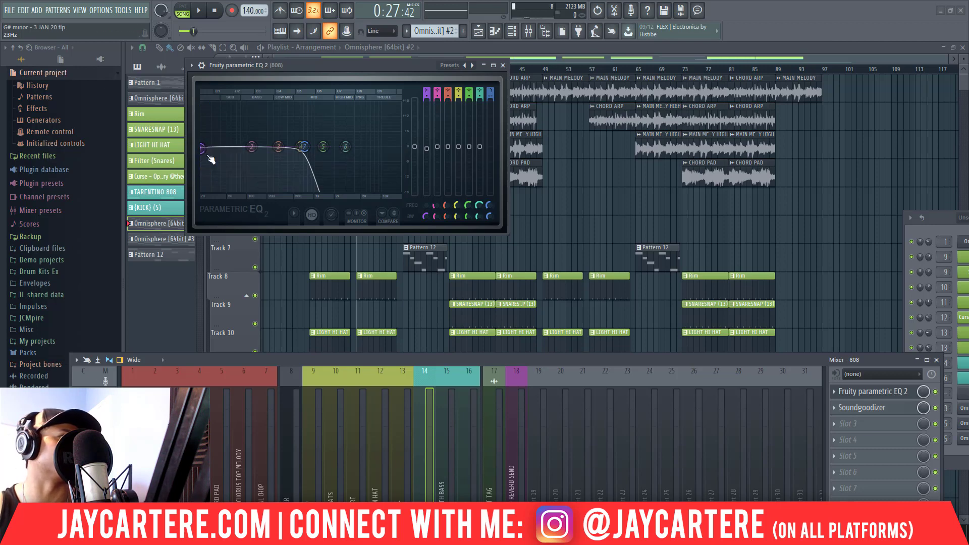
{"action": "left_click", "coordinate": [503, 65]}
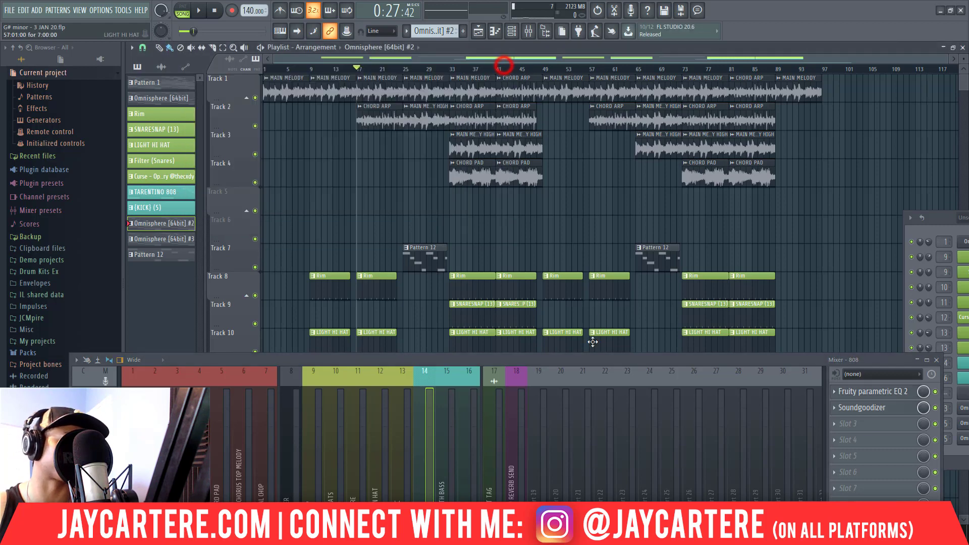
Open the KICK track's Fruity parametric EQ 2 and examine the band 2 boost
{"action": "left_click_drag", "start_coordinate": [570, 361], "coordinate": [484, 201]}
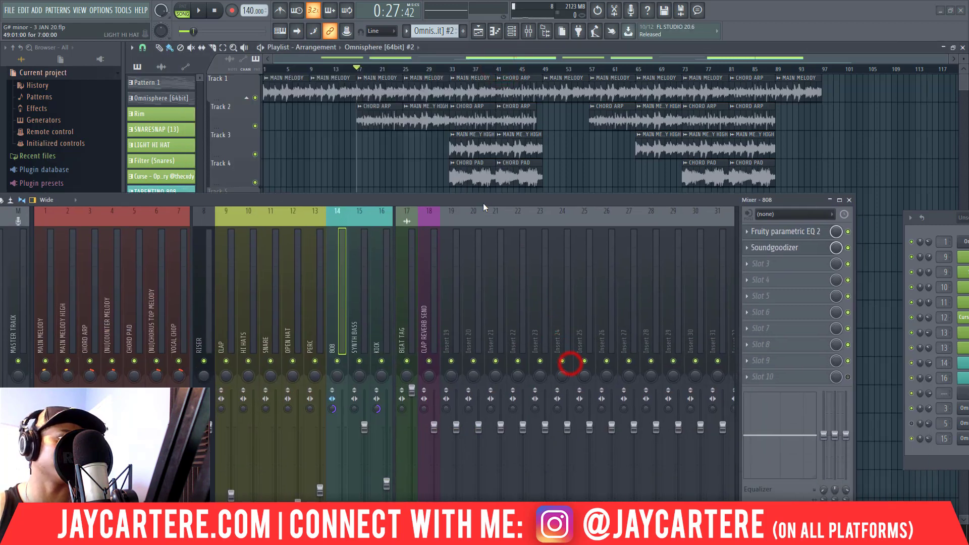
{"action": "left_click", "coordinate": [374, 302]}
{"action": "left_click", "coordinate": [804, 232]}
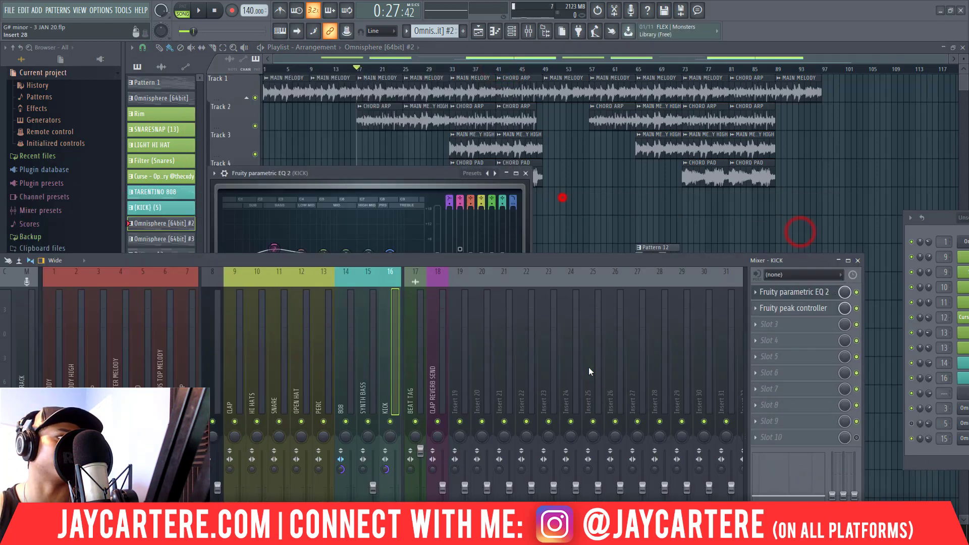
{"action": "left_click_drag", "start_coordinate": [400, 119], "coordinate": [404, 104]}
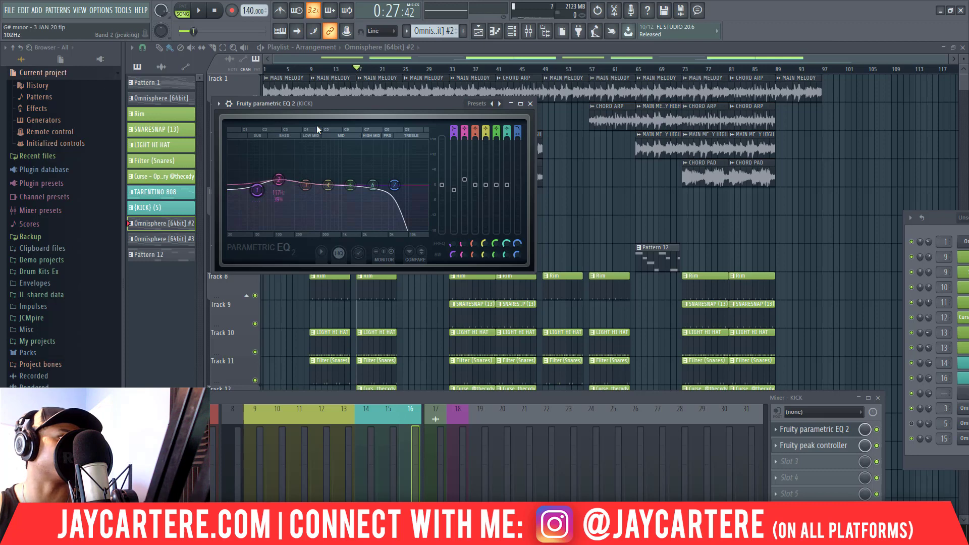
{"action": "left_click_drag", "start_coordinate": [347, 103], "coordinate": [352, 157]}
Set the playback position to bar 33 and place the KICK and 808 tracks' Fruity parametric EQ 2 windows side by side
{"action": "left_click", "coordinate": [449, 68]}
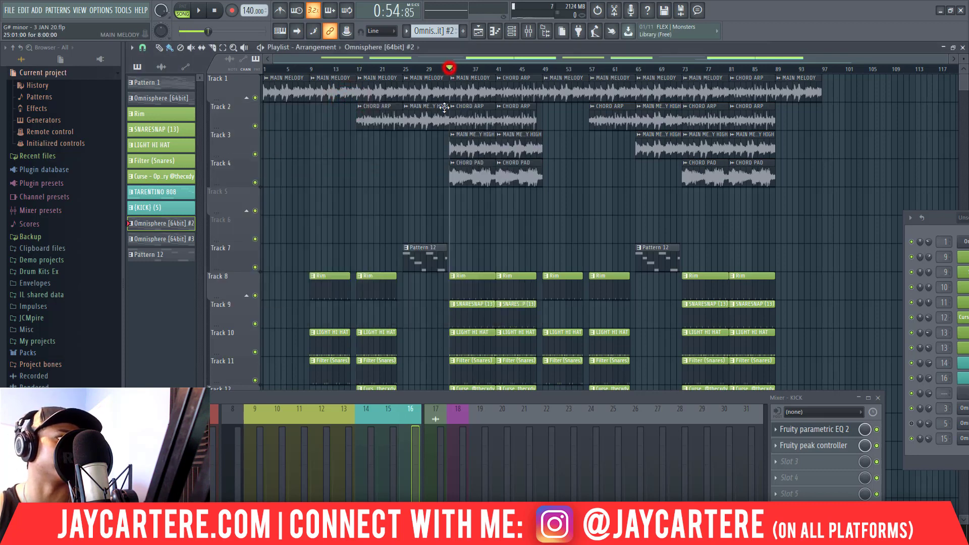
{"action": "left_click", "coordinate": [814, 429]}
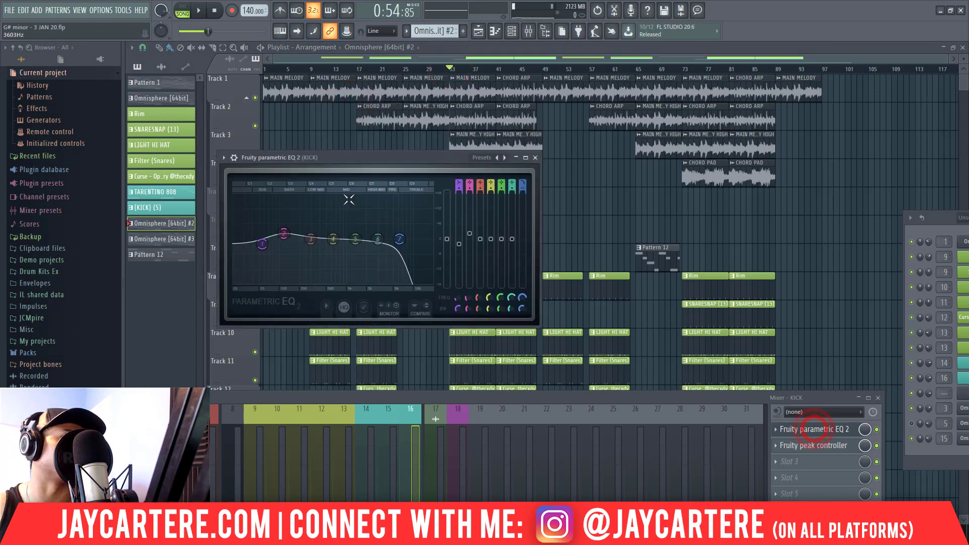
{"action": "left_click_drag", "start_coordinate": [382, 156], "coordinate": [411, 102]}
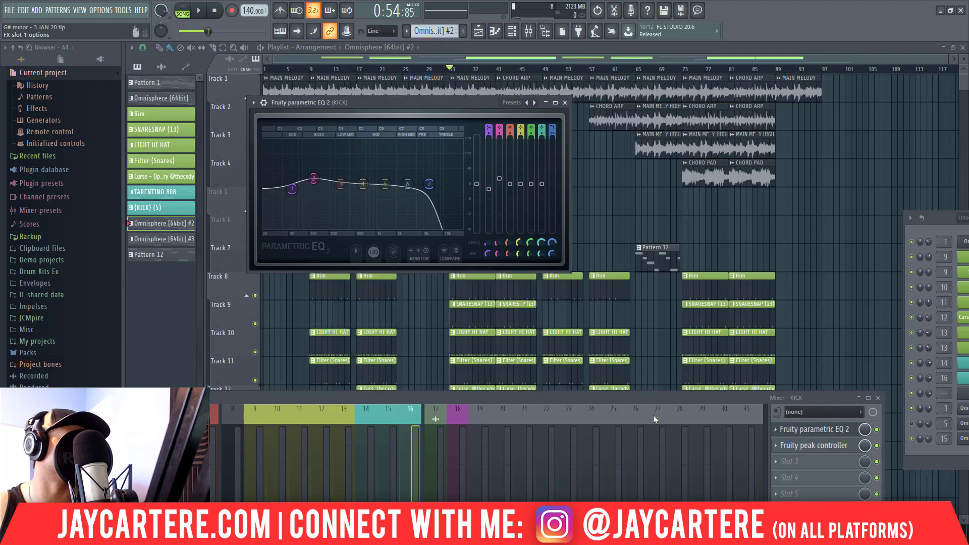
{"action": "left_click", "coordinate": [602, 399]}
{"action": "left_click", "coordinate": [398, 349]}
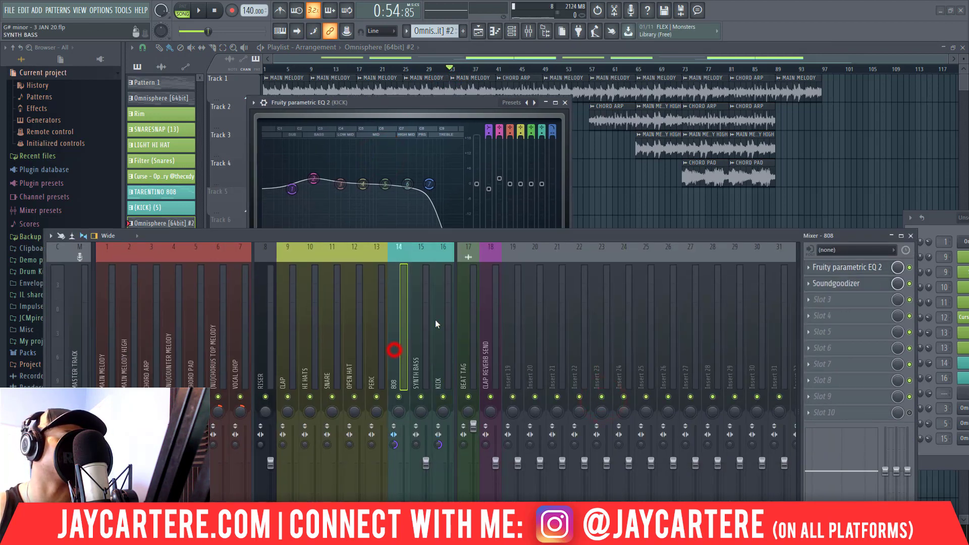
{"action": "left_click", "coordinate": [836, 267]}
{"action": "left_click_drag", "start_coordinate": [615, 236], "coordinate": [605, 338]}
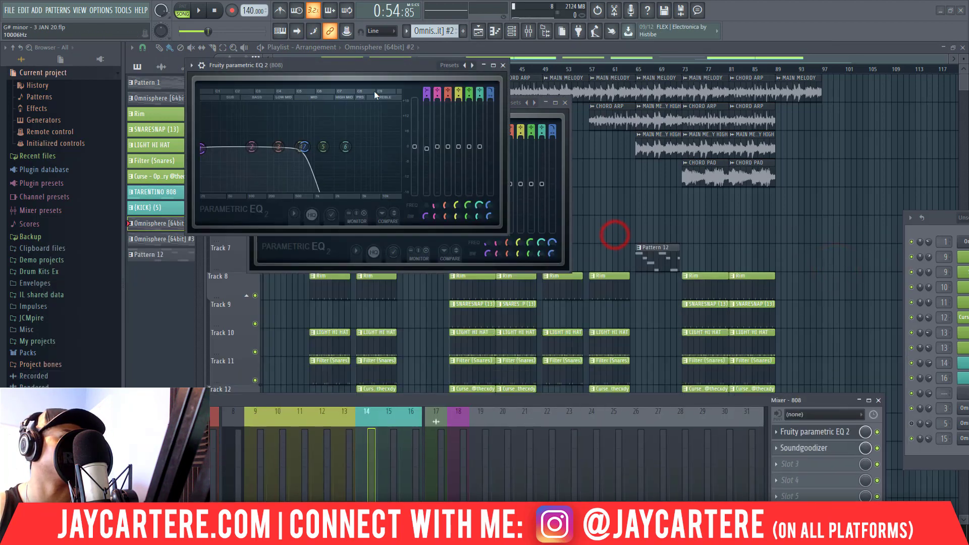
{"action": "left_click_drag", "start_coordinate": [387, 65], "coordinate": [783, 112]}
Try a band 2 cut in the 808's equalizer during playback, undo it, stop playback and close both equalizers
{"action": "key", "text": "space"}
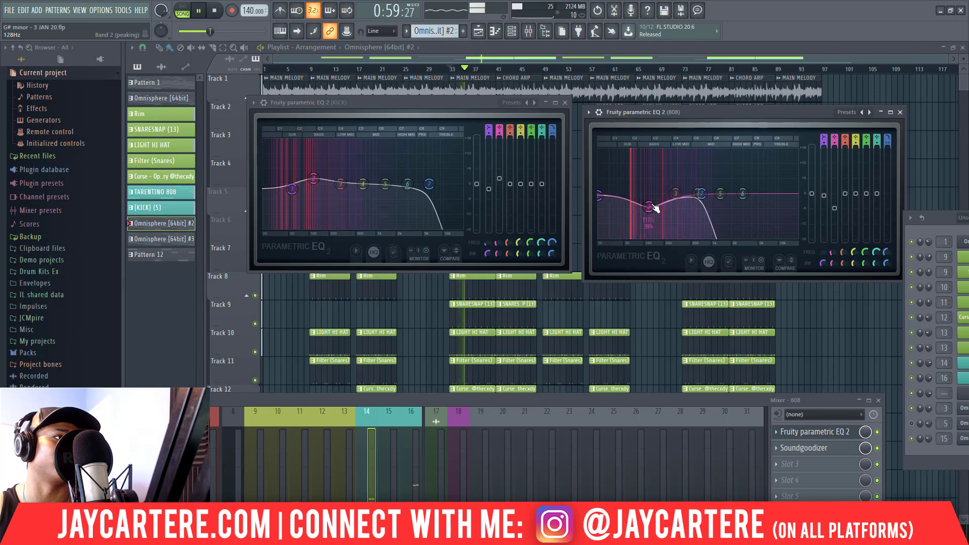
{"action": "left_click_drag", "start_coordinate": [652, 204], "coordinate": [650, 203]}
{"action": "key", "text": "ctrl+z"}
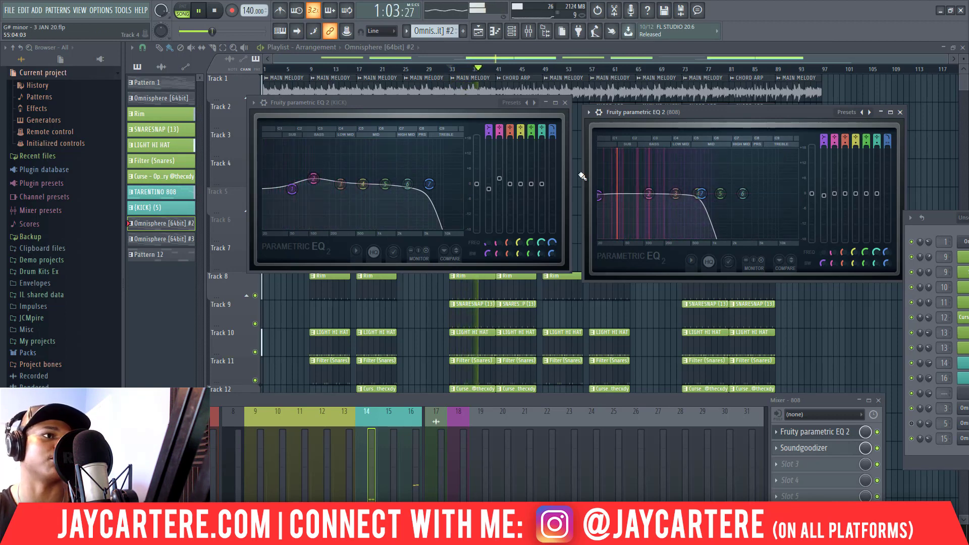
{"action": "key", "text": "space"}
{"action": "left_click", "coordinate": [565, 103]}
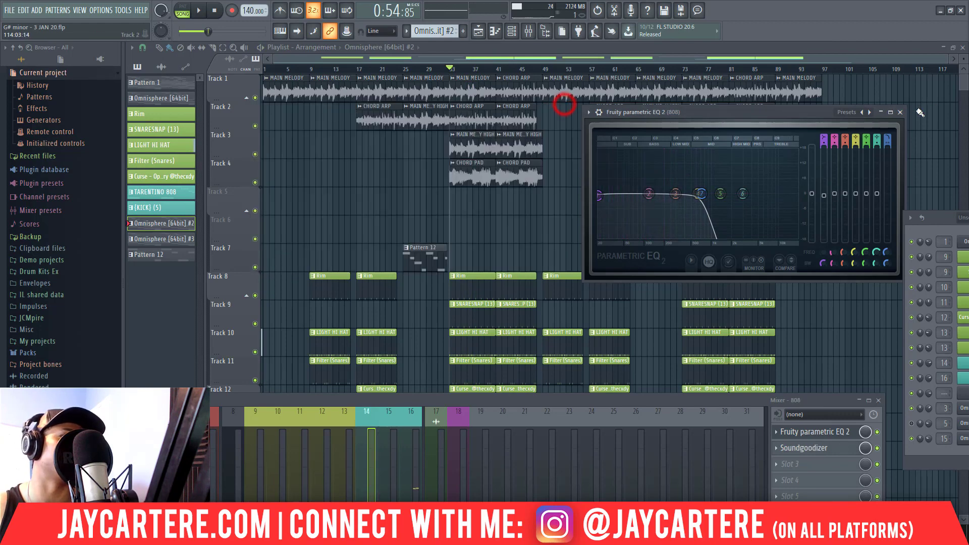
{"action": "left_click", "coordinate": [899, 112]}
Bring the mixer back over the playlist and select the KICK track to show its effect slots
{"action": "left_click_drag", "start_coordinate": [679, 399], "coordinate": [678, 179]}
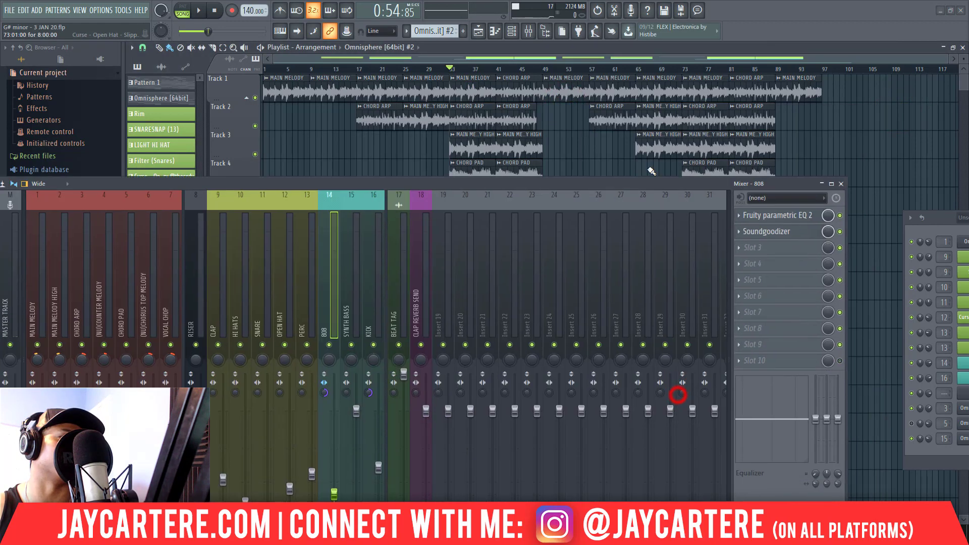
{"action": "left_click", "coordinate": [368, 288]}
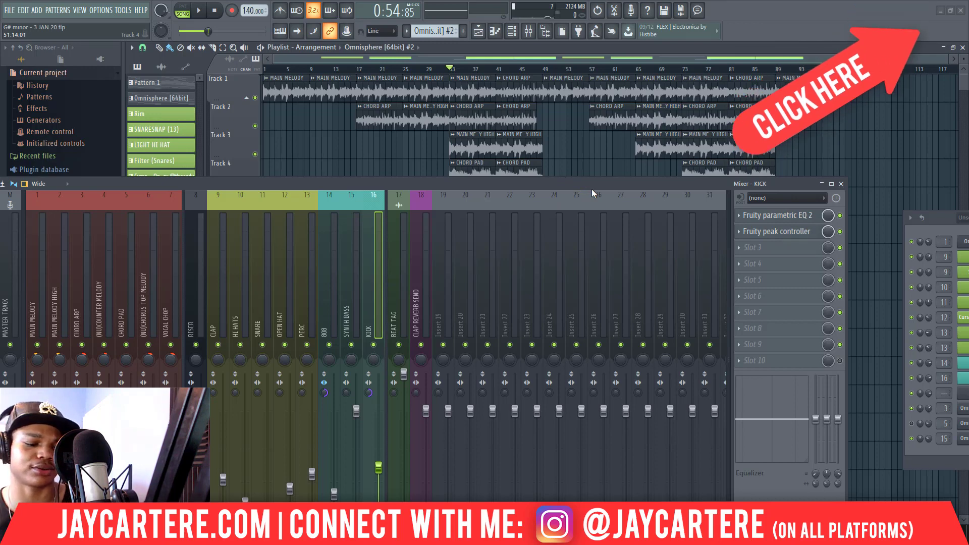
{"action": "left_click_drag", "start_coordinate": [562, 189], "coordinate": [567, 179]}
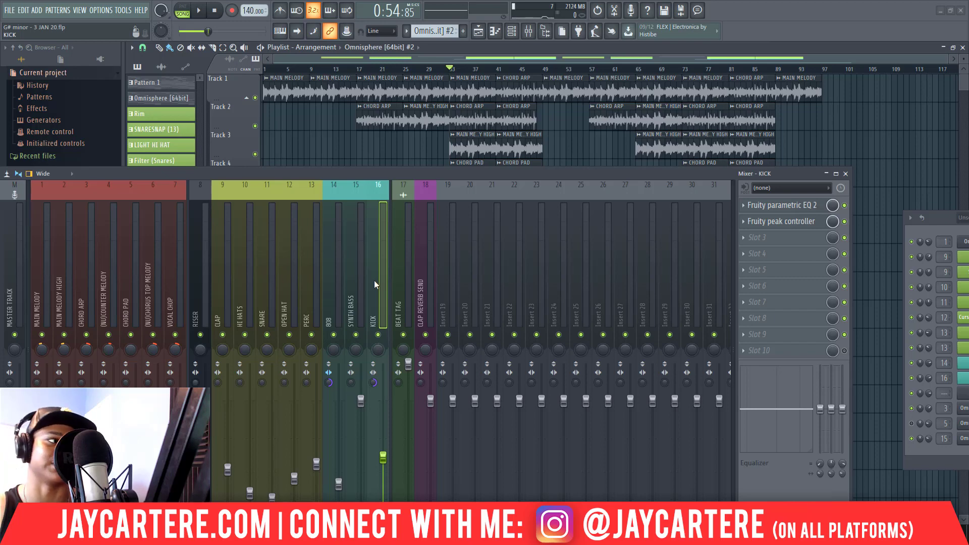
Open the SYNTH BASS track's Fruity parametric EQ 2 and examine its low-cut and high-cut bands, keeping the mixer in view
{"action": "left_click", "coordinate": [353, 283]}
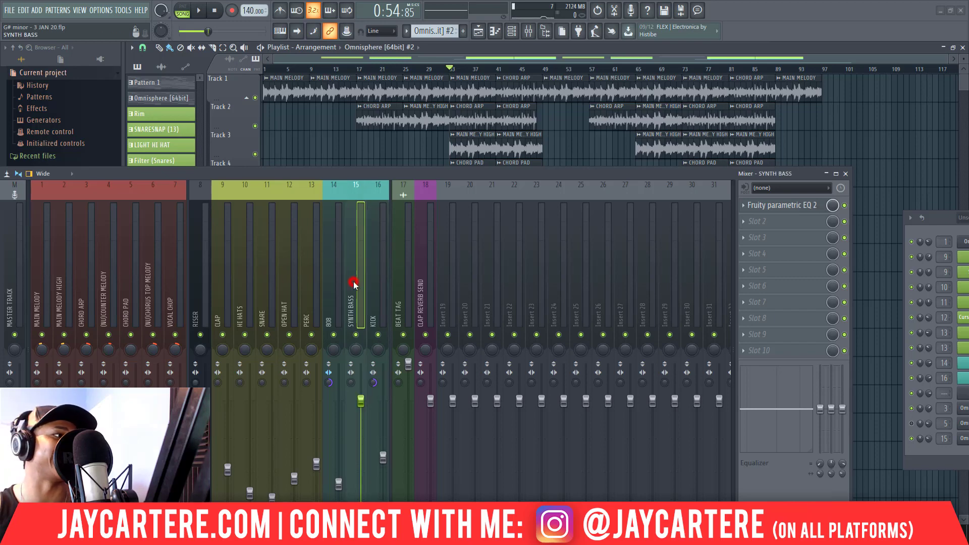
{"action": "left_click_drag", "start_coordinate": [365, 174], "coordinate": [393, 188]}
{"action": "left_click", "coordinate": [769, 219]}
{"action": "left_click_drag", "start_coordinate": [480, 184], "coordinate": [519, 351]}
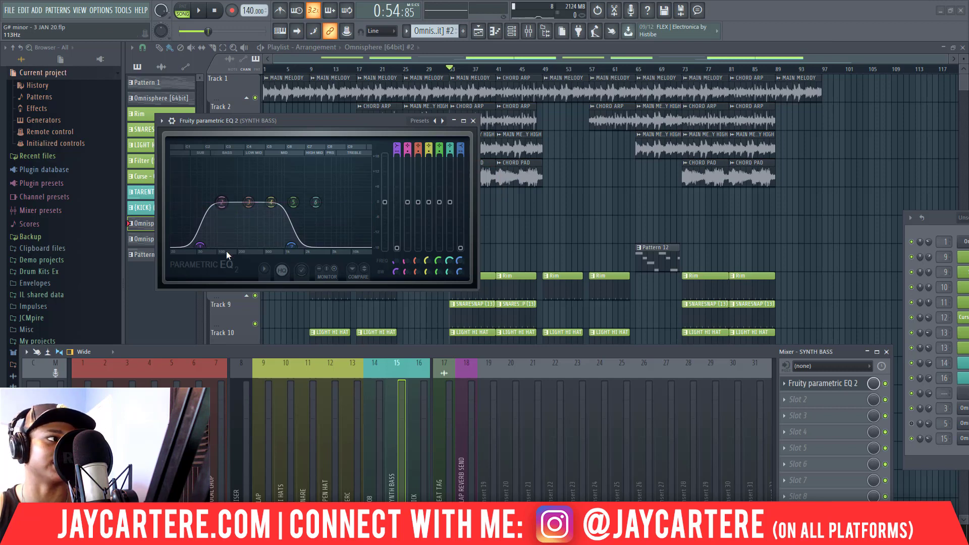
{"action": "left_click_drag", "start_coordinate": [362, 119], "coordinate": [607, 118]}
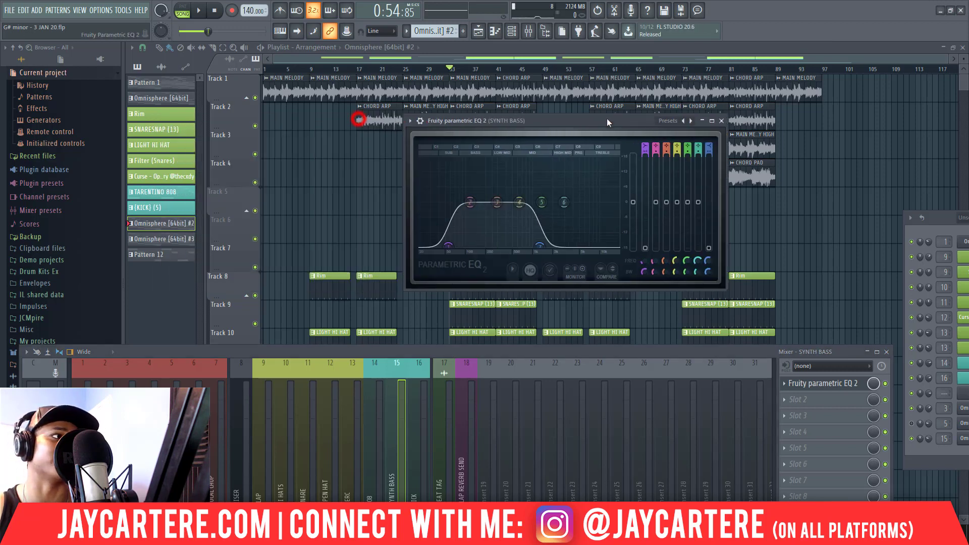
{"action": "left_click_drag", "start_coordinate": [531, 126], "coordinate": [428, 99]}
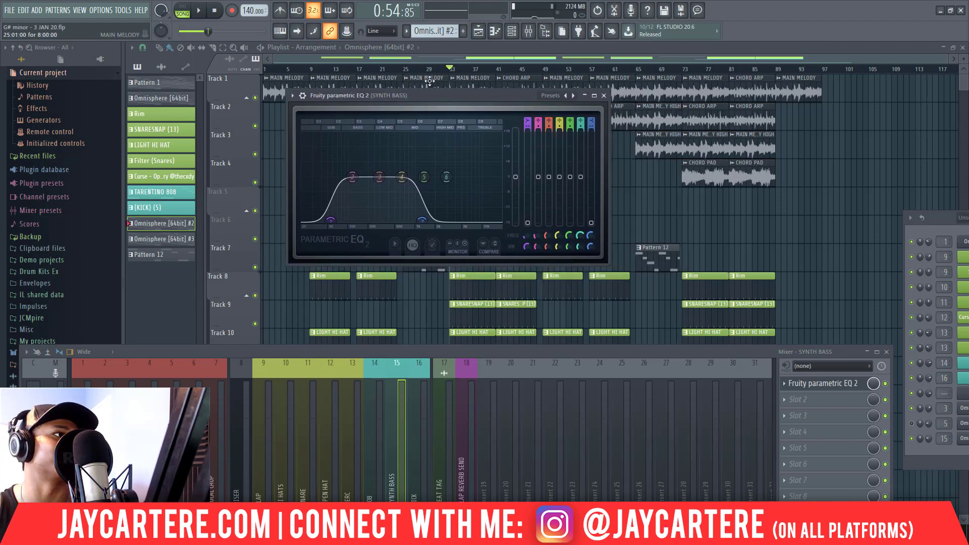
{"action": "left_click_drag", "start_coordinate": [493, 351], "coordinate": [742, 324]}
{"action": "left_click_drag", "start_coordinate": [462, 95], "coordinate": [501, 103]}
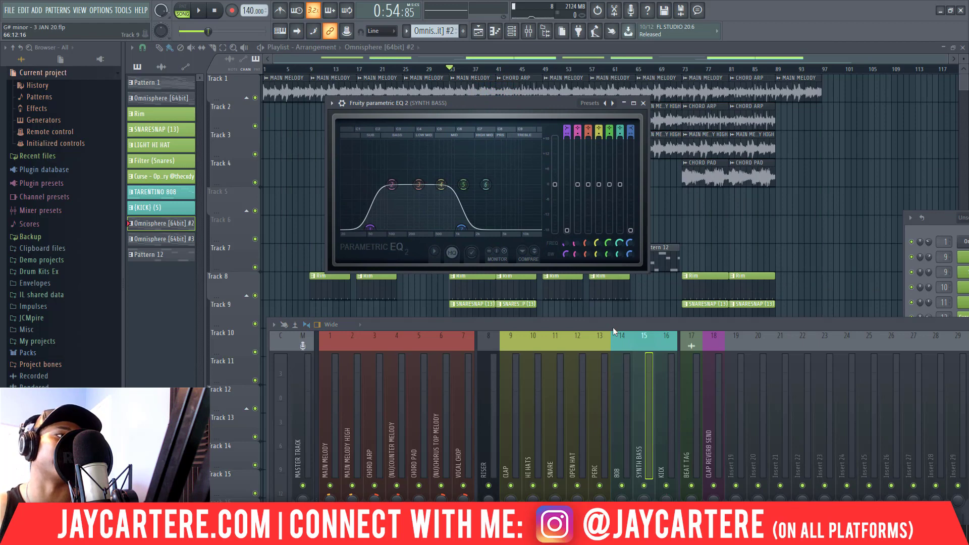
{"action": "left_click_drag", "start_coordinate": [612, 327], "coordinate": [526, 328]}
{"action": "left_click_drag", "start_coordinate": [495, 103], "coordinate": [438, 92]}
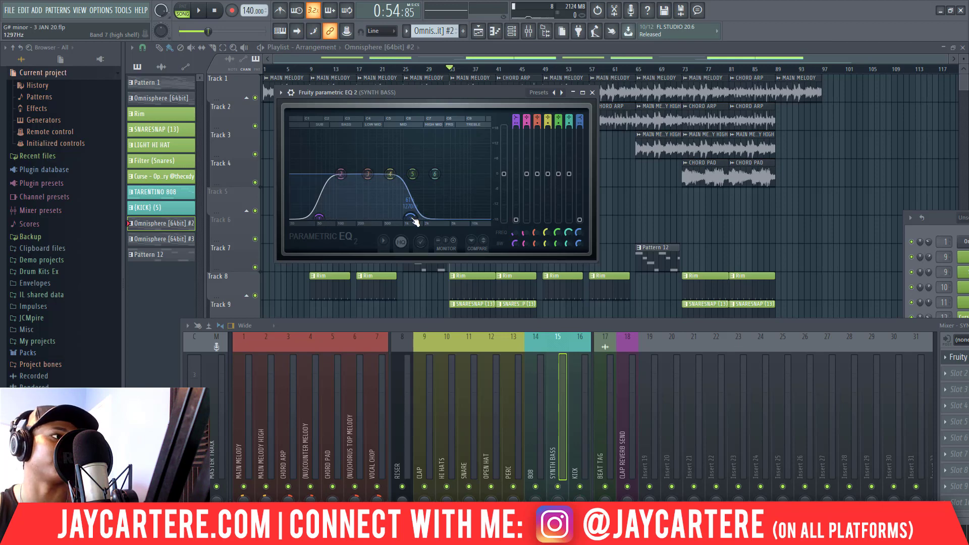
Select bars 25 to 33 in the playlist, play them with the mixer showing the SYNTH BASS level, then stop playback
{"action": "left_click_drag", "start_coordinate": [418, 92], "coordinate": [740, 135]}
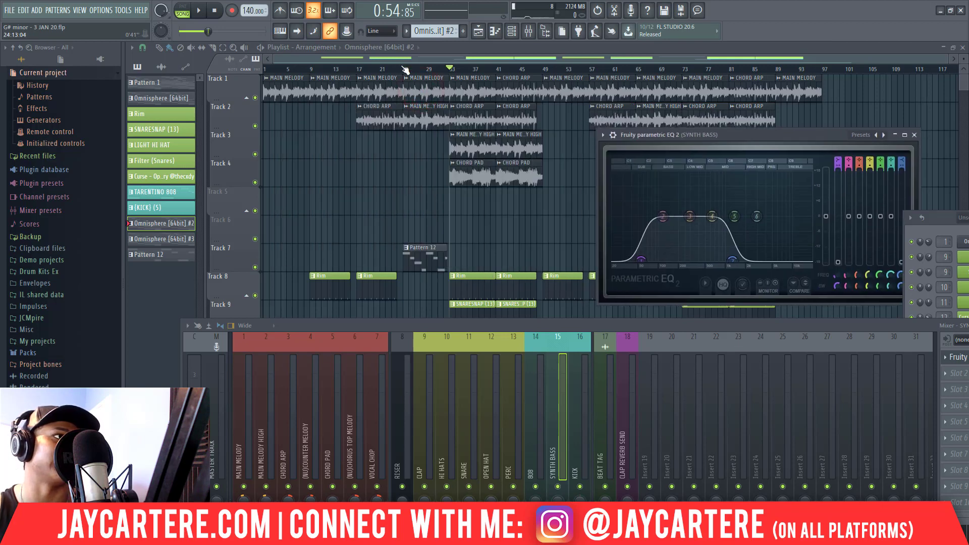
{"action": "left_click_drag", "start_coordinate": [407, 70], "coordinate": [449, 70]}
{"action": "key", "text": "space"}
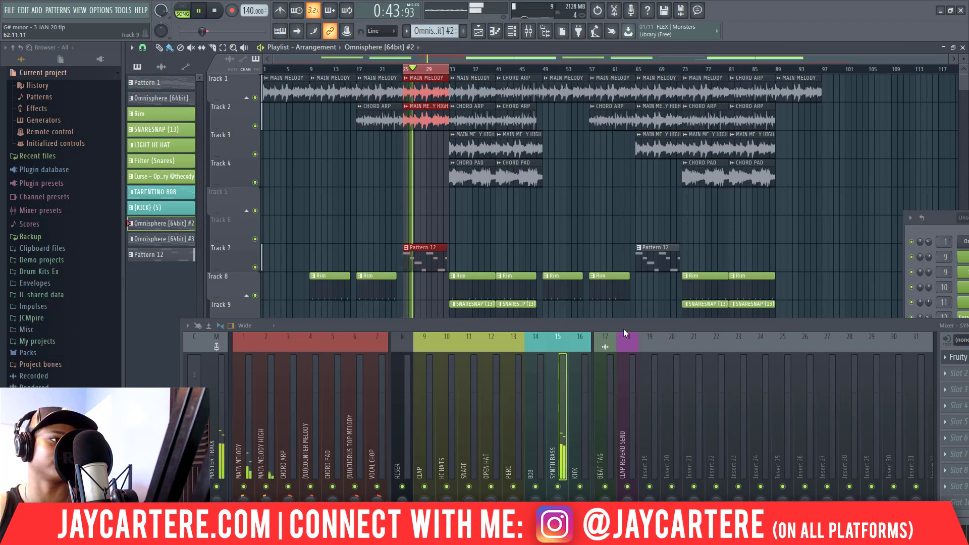
{"action": "left_click_drag", "start_coordinate": [622, 328], "coordinate": [515, 219]}
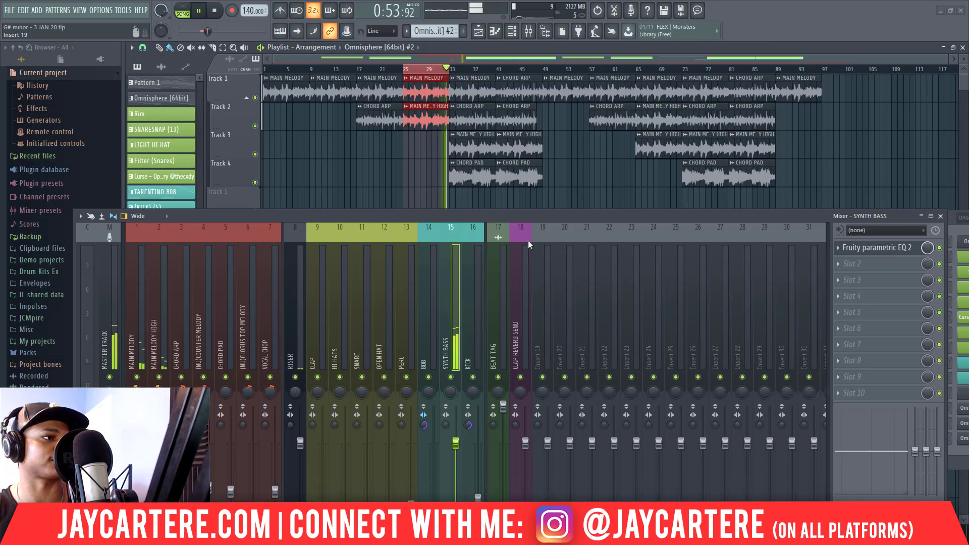
{"action": "key", "text": "space"}
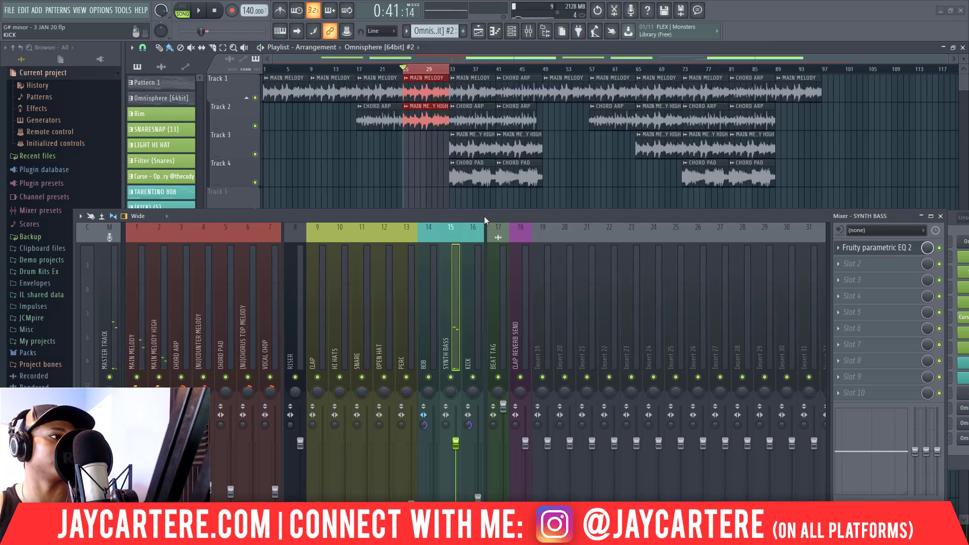
Solo the 808 mixer track, open its Soundgoodizer to examine the amount and mode, and close the plugin
{"action": "left_click_drag", "start_coordinate": [484, 216], "coordinate": [496, 147]}
{"action": "left_click", "coordinate": [391, 263]}
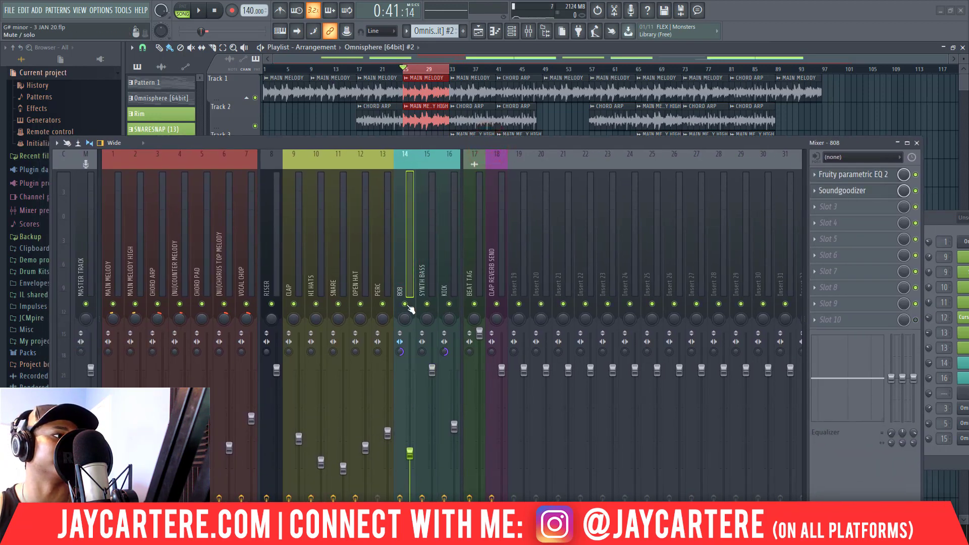
{"action": "right_click", "coordinate": [405, 304]}
{"action": "left_click", "coordinate": [868, 191]}
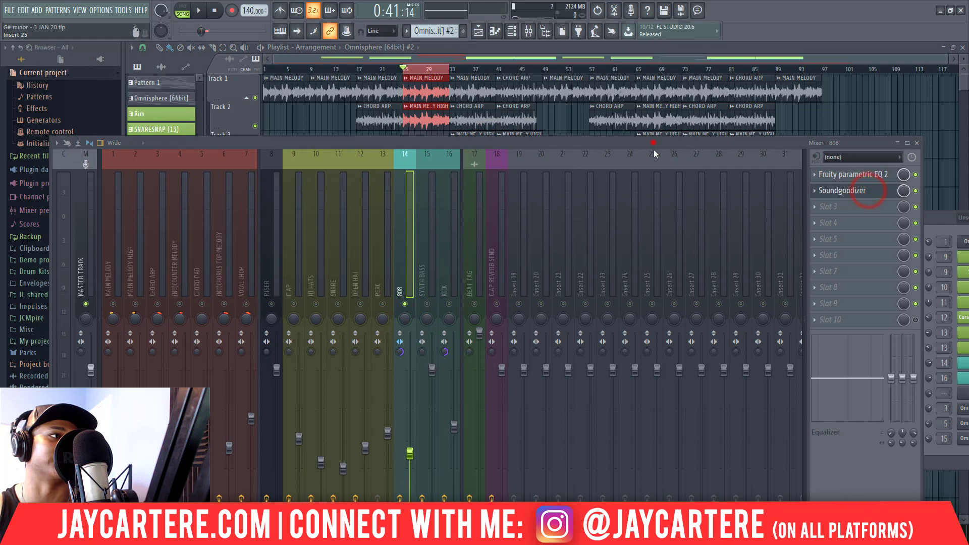
{"action": "left_click_drag", "start_coordinate": [653, 150], "coordinate": [685, 397]}
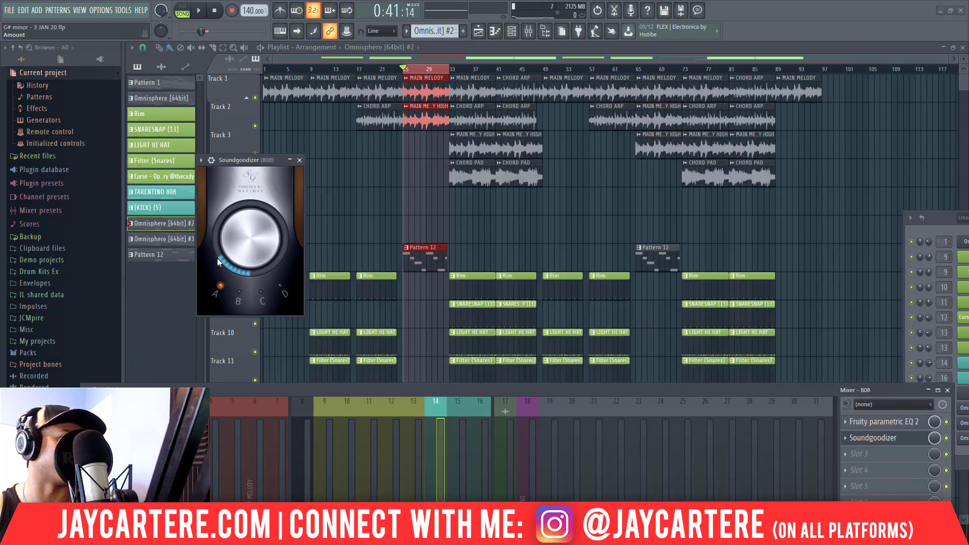
{"action": "left_click", "coordinate": [299, 160]}
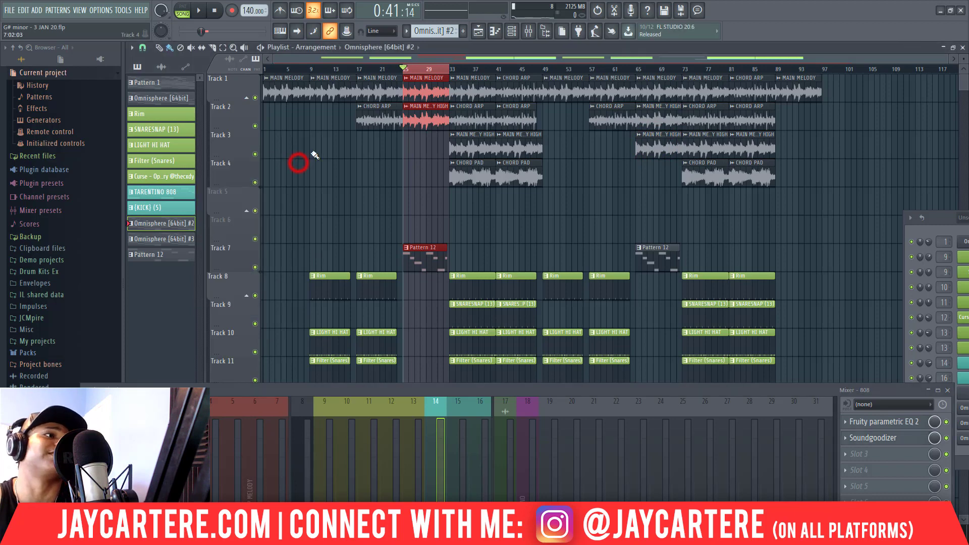
Select bars 17 to 25 in the playlist, play them with the 808 soloed, then unsolo it and play the full mix
{"action": "left_click_drag", "start_coordinate": [480, 377], "coordinate": [682, 85]}
{"action": "left_click", "coordinate": [357, 69]}
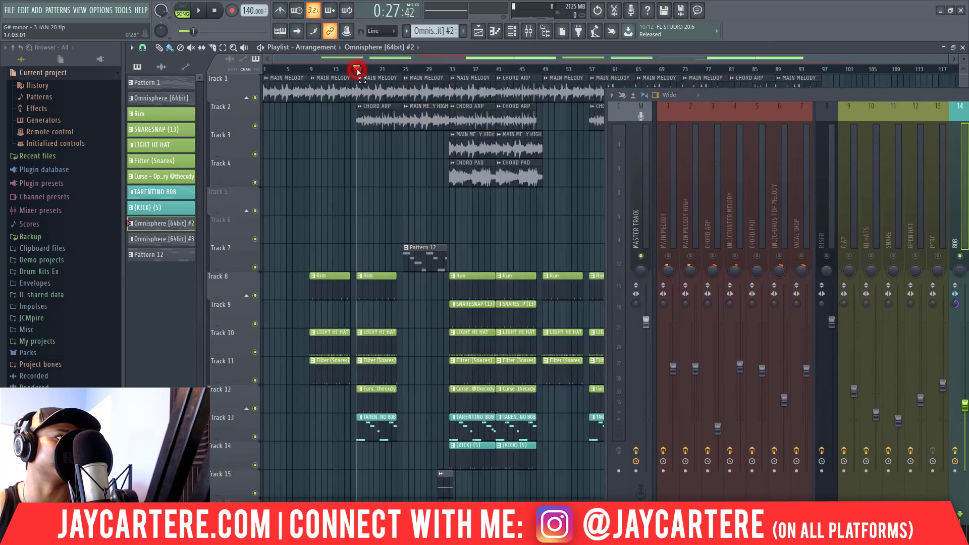
{"action": "left_click_drag", "start_coordinate": [364, 70], "coordinate": [405, 69]}
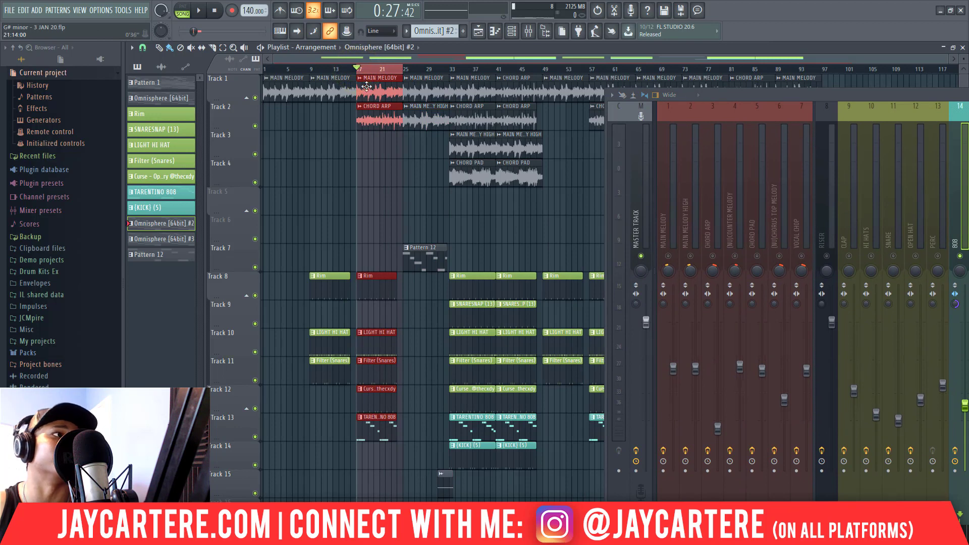
{"action": "left_click_drag", "start_coordinate": [786, 94], "coordinate": [598, 100]}
{"action": "key", "text": "space"}
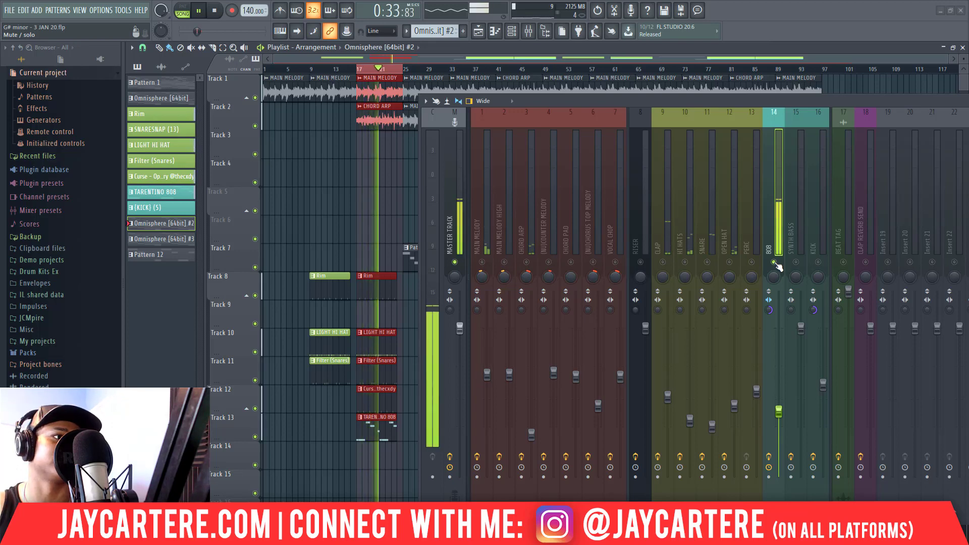
{"action": "key", "text": "space"}
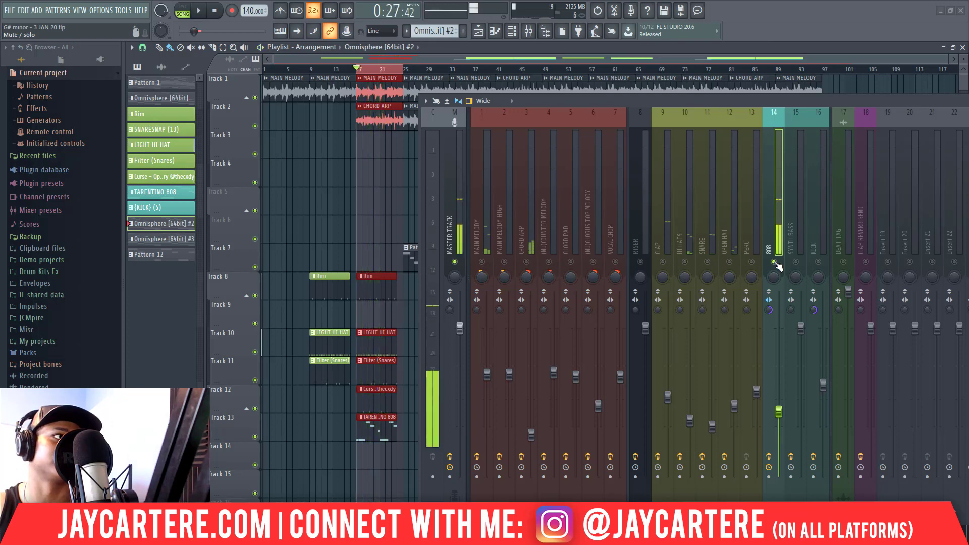
{"action": "right_click", "coordinate": [774, 262]}
{"action": "key", "text": "space"}
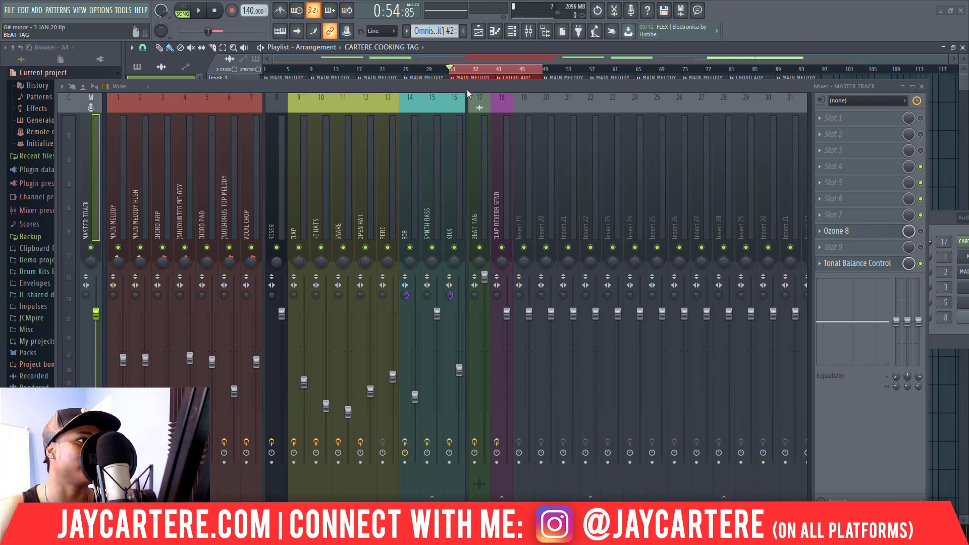
Select the KICK mixer track to show its effect slots, keeping the mixer below the playlist's first track
{"action": "left_click_drag", "start_coordinate": [468, 90], "coordinate": [468, 75]}
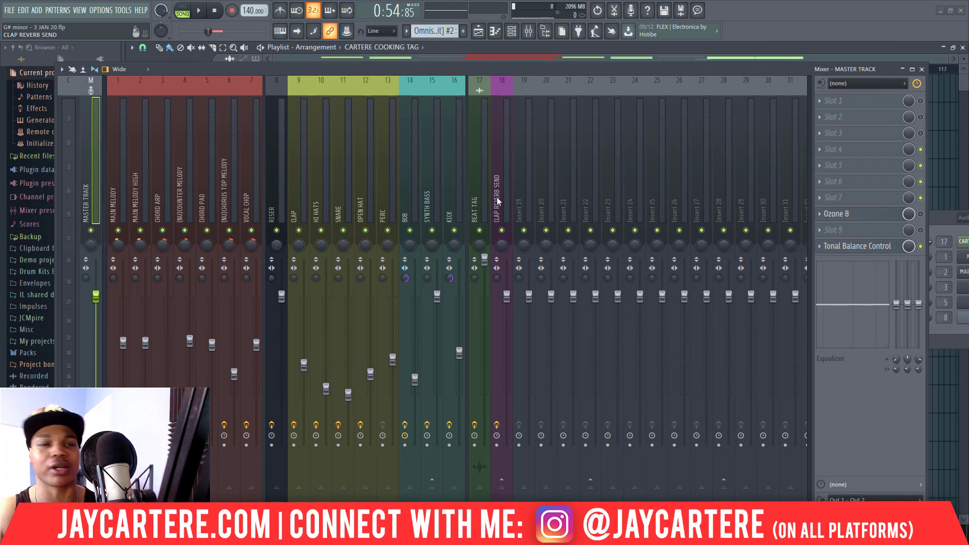
{"action": "left_click", "coordinate": [452, 188]}
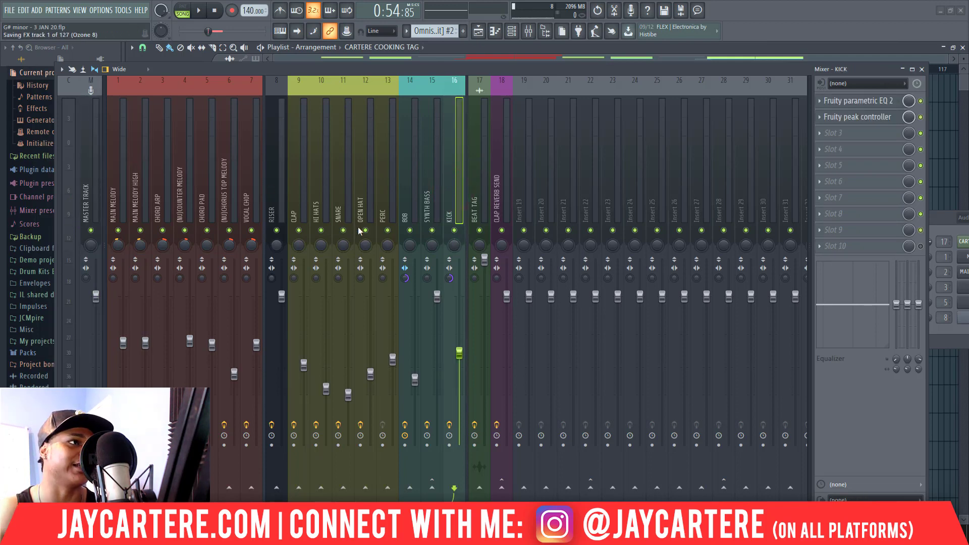
{"action": "left_click_drag", "start_coordinate": [483, 67], "coordinate": [449, 62]}
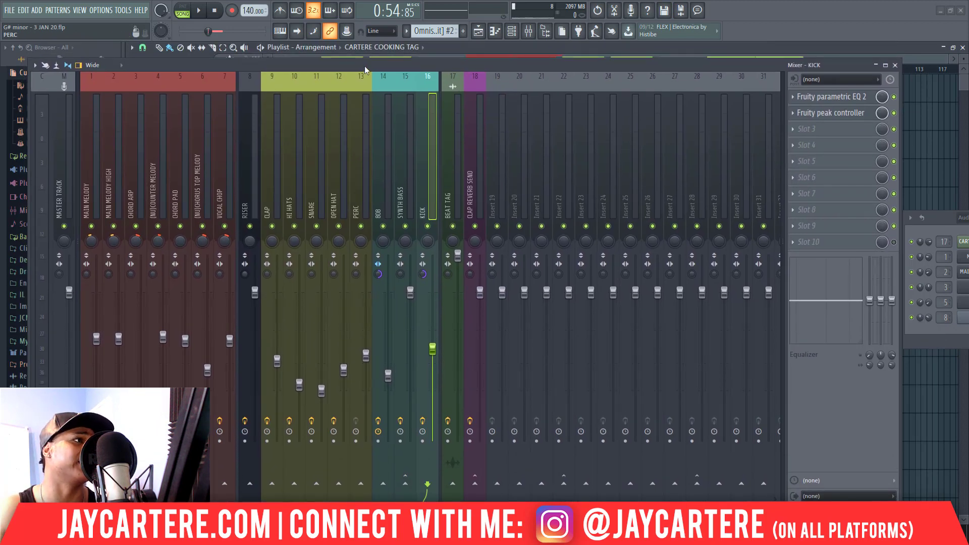
{"action": "left_click_drag", "start_coordinate": [365, 66], "coordinate": [389, 66]}
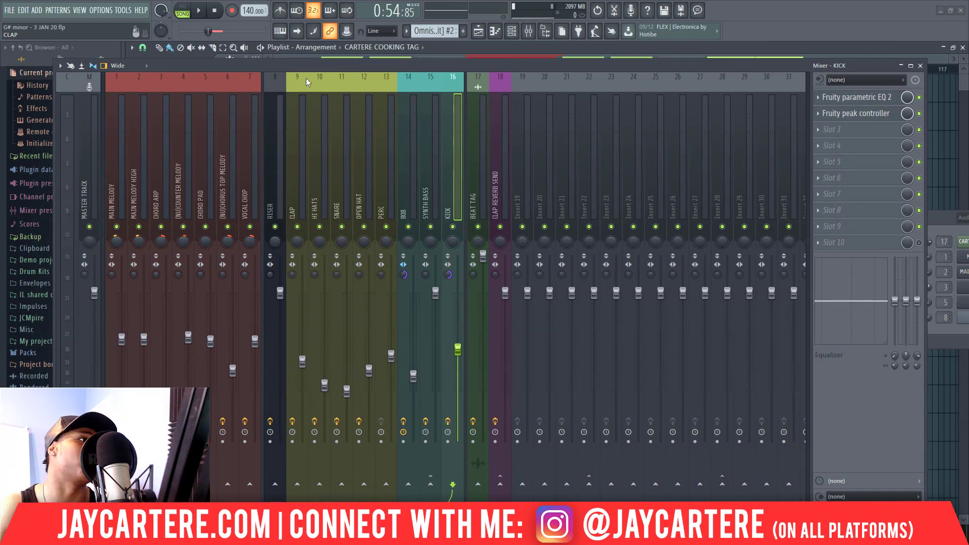
{"action": "left_click_drag", "start_coordinate": [317, 66], "coordinate": [321, 112]}
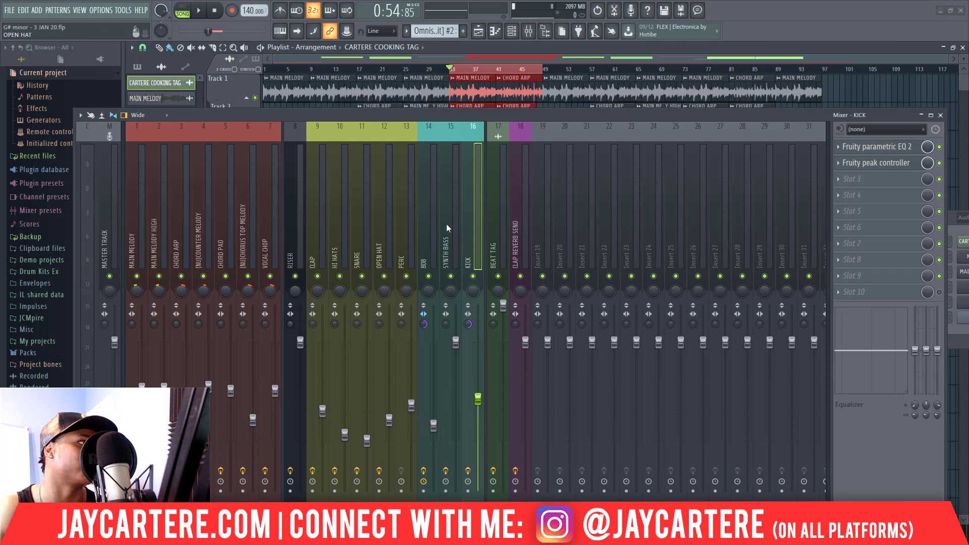
Play the selected section from bar 33 to check the mixer levels, select the master track during playback, then stop
{"action": "key", "text": "space"}
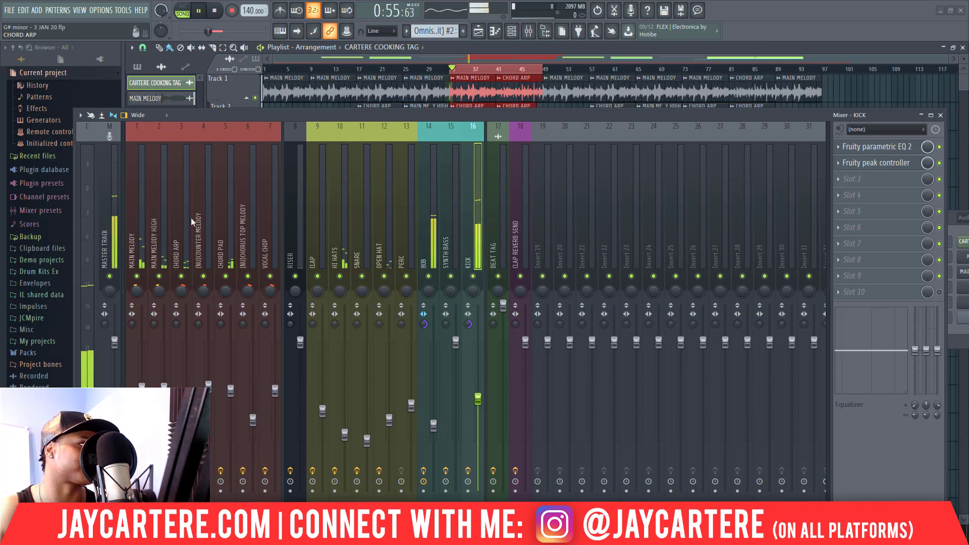
{"action": "left_click", "coordinate": [107, 240]}
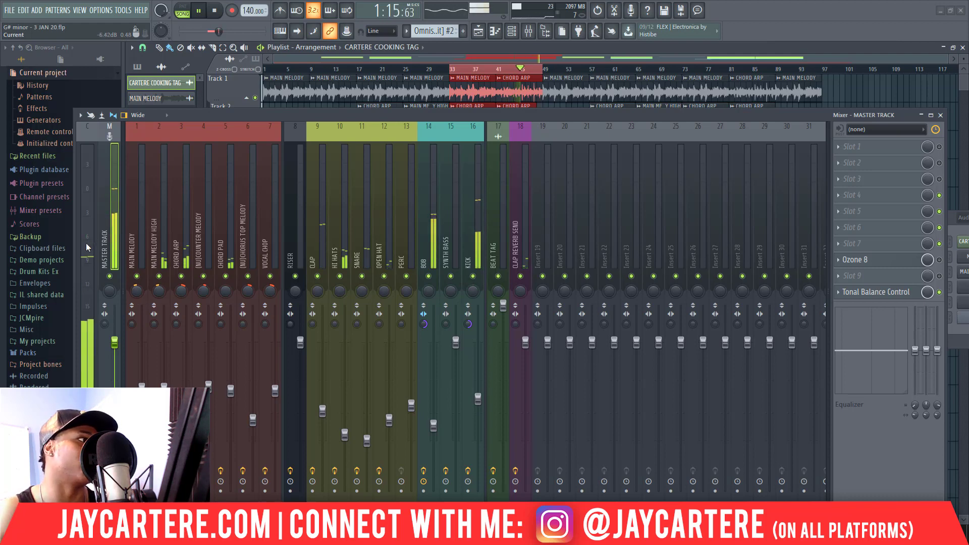
{"action": "key", "text": "space"}
{"action": "left_click_drag", "start_coordinate": [279, 116], "coordinate": [300, 113]}
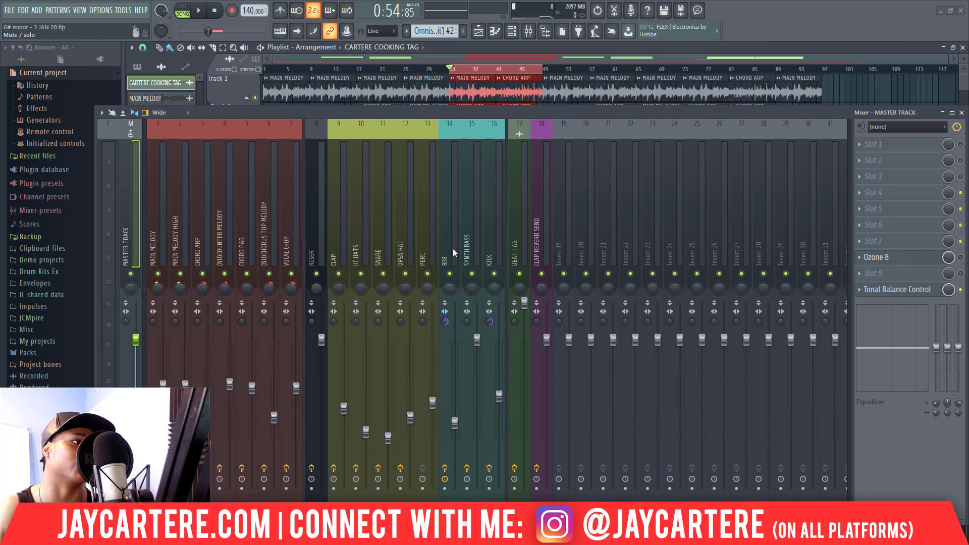
Try the left/right channel swap switches on the 808 and OPEN HAT mixer tracks
{"action": "left_click", "coordinate": [445, 321]}
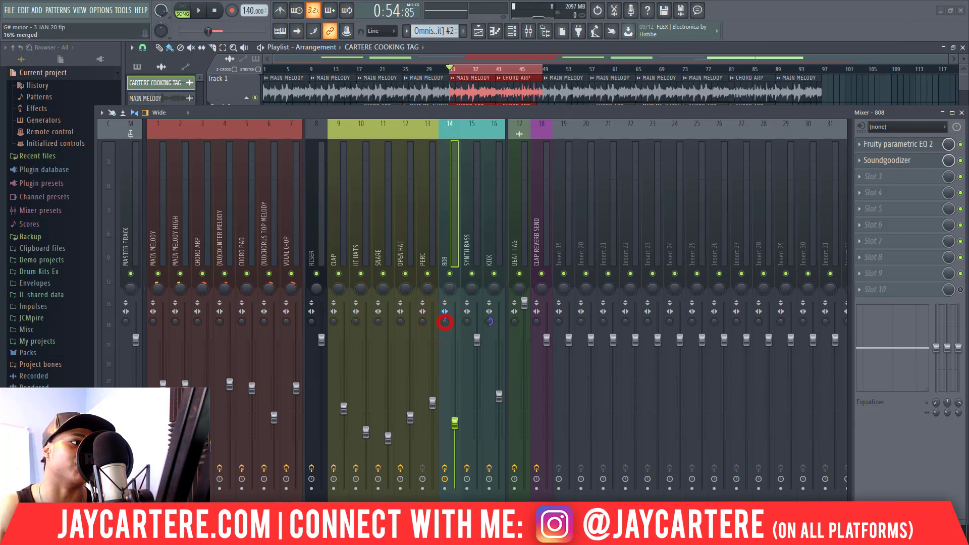
{"action": "left_click", "coordinate": [402, 321]}
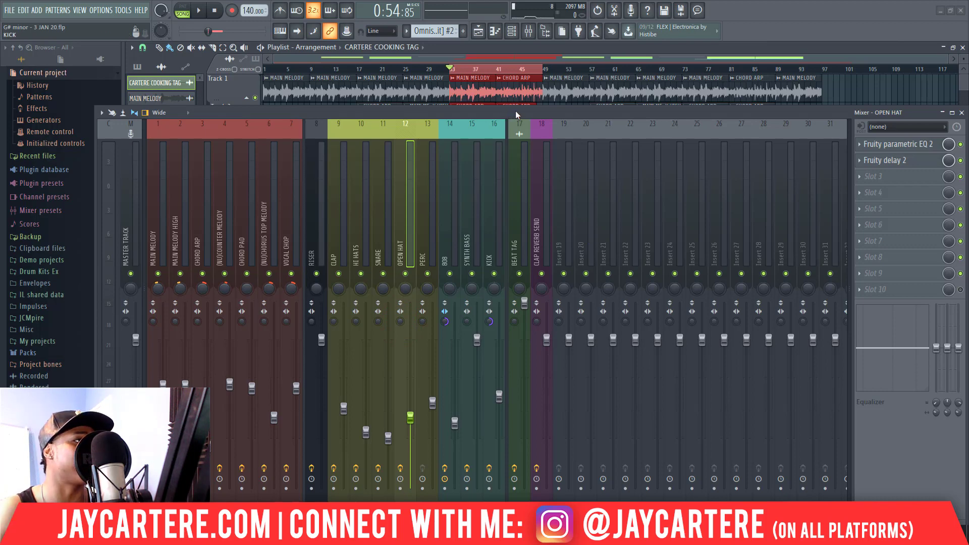
{"action": "left_click_drag", "start_coordinate": [515, 111], "coordinate": [522, 89]}
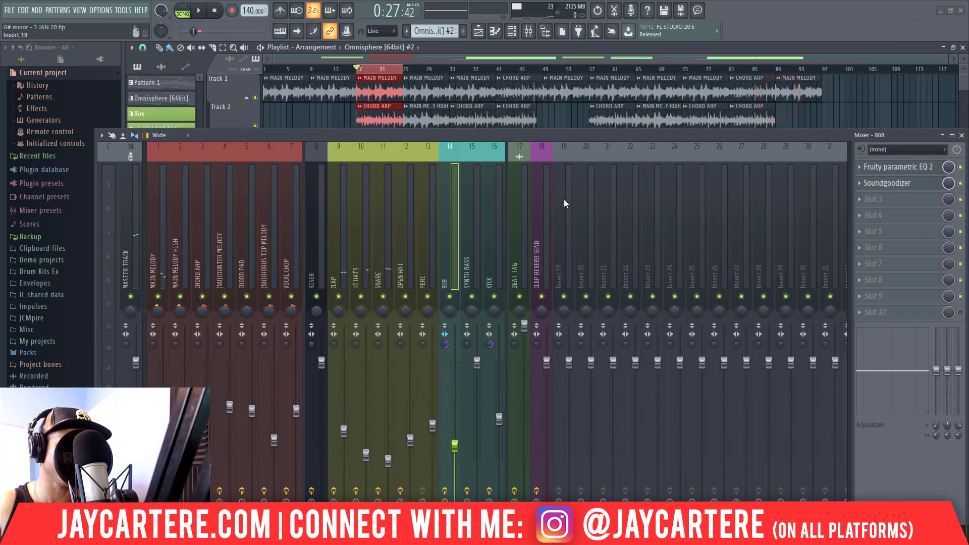
Select the BEAT TAG mixer track and place the CARTERE COOKING TAG audio clip at the start of the playlist's BEAT TAG track
{"action": "left_click", "coordinate": [518, 248]}
{"action": "left_click_drag", "start_coordinate": [527, 137], "coordinate": [832, 92]}
{"action": "scroll", "coordinate": [308, 310], "scroll_direction": "down", "scroll_amount": 7}
{"action": "scroll", "coordinate": [289, 301], "scroll_direction": "down", "scroll_amount": 6}
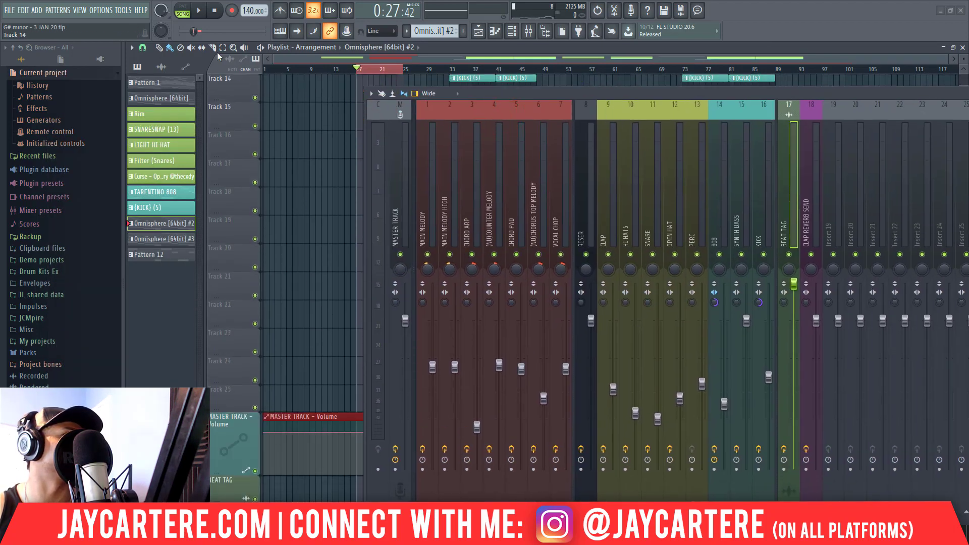
{"action": "left_click", "coordinate": [161, 67]}
{"action": "left_click", "coordinate": [156, 83]}
{"action": "scroll", "coordinate": [296, 257], "scroll_direction": "down", "scroll_amount": 4}
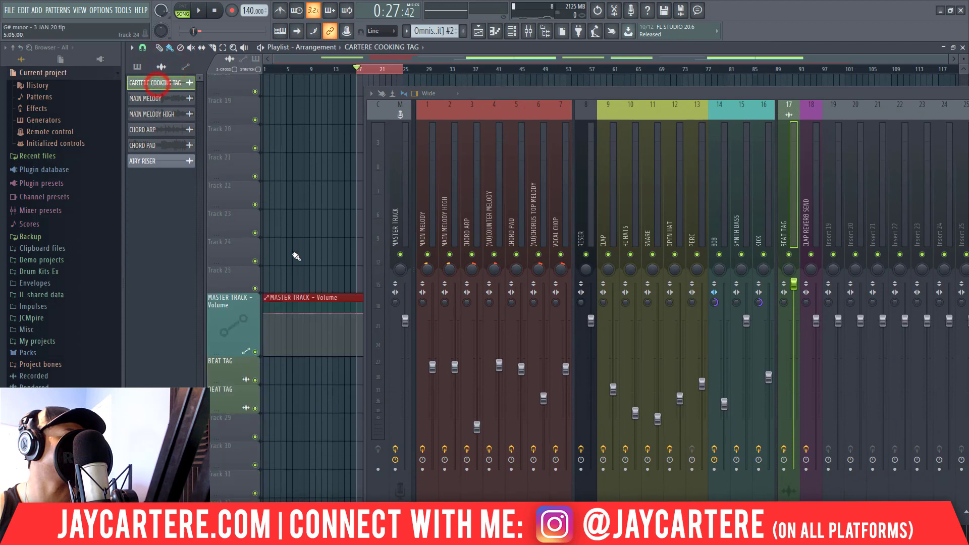
{"action": "scroll", "coordinate": [296, 256], "scroll_direction": "down", "scroll_amount": 1}
{"action": "left_click", "coordinate": [282, 347]}
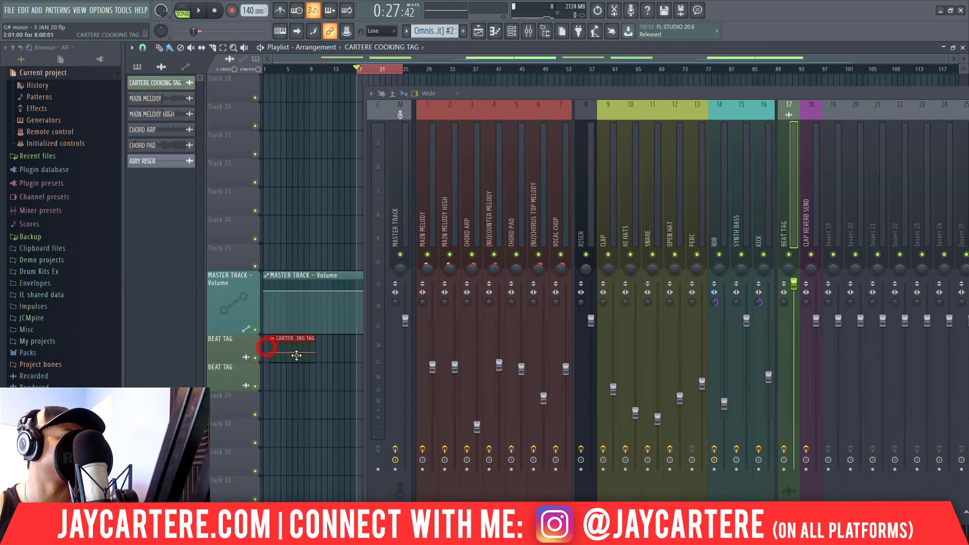
Clear the playlist's time selection, return the playhead to the song start and bring BEAT TAG's effect slots into view
{"action": "left_click", "coordinate": [316, 71]}
{"action": "left_click_drag", "start_coordinate": [313, 70], "coordinate": [243, 73]}
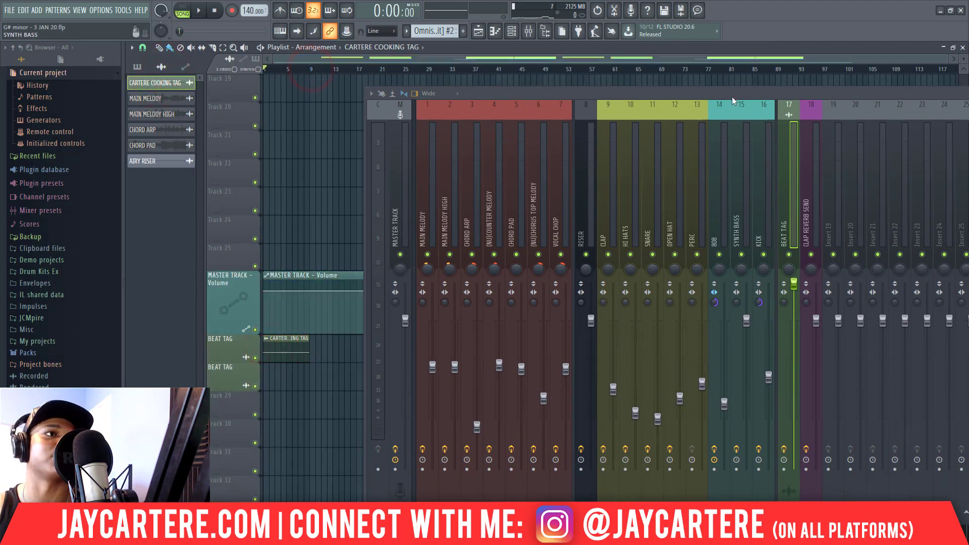
{"action": "left_click_drag", "start_coordinate": [732, 97], "coordinate": [475, 92]}
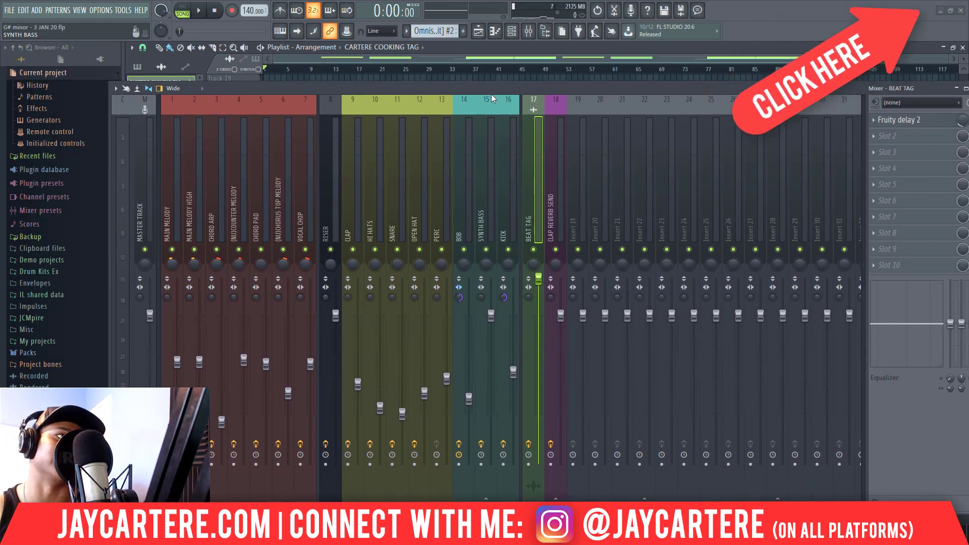
Open the CARTERE COOKING TAG clip's channel settings, examine its precomputed effects, and close them
{"action": "left_click_drag", "start_coordinate": [531, 97], "coordinate": [717, 115]}
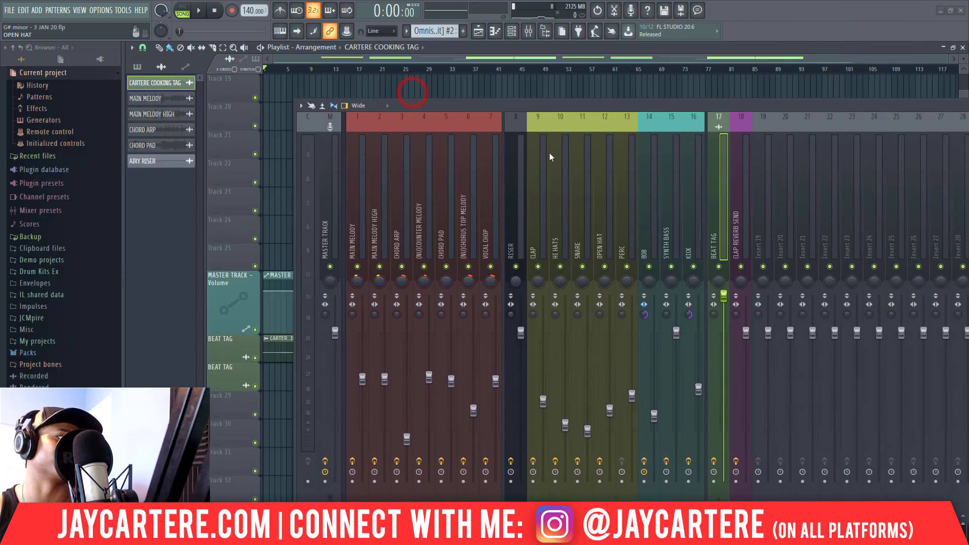
{"action": "double_click", "coordinate": [285, 352]}
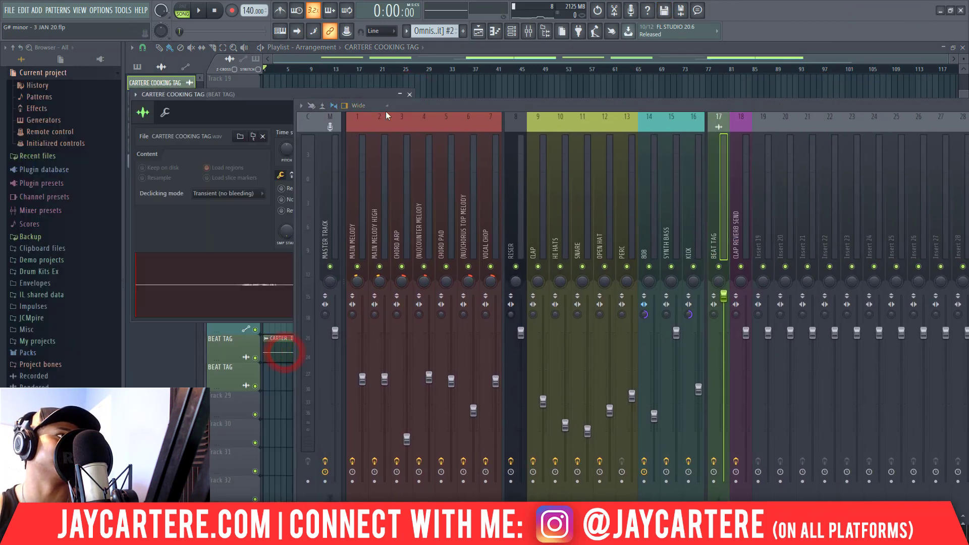
{"action": "left_click_drag", "start_coordinate": [401, 107], "coordinate": [581, 114]}
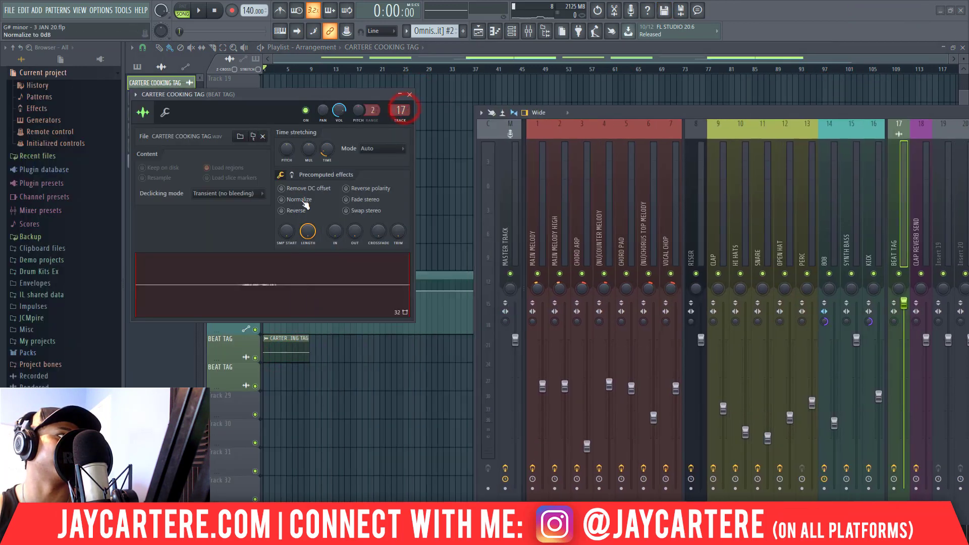
{"action": "left_click", "coordinate": [409, 94]}
{"action": "left_click_drag", "start_coordinate": [669, 112], "coordinate": [421, 103]}
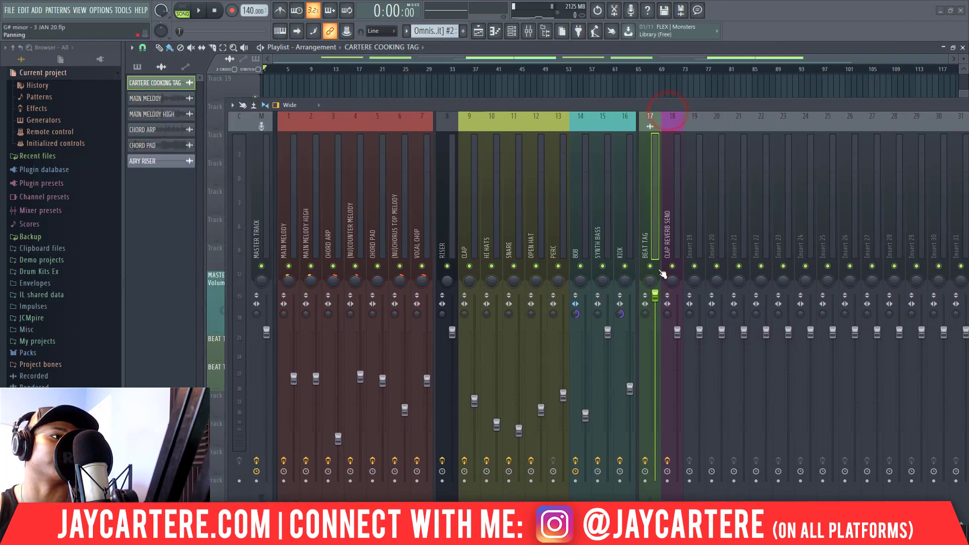
Examine the mix level and settings of the BEAT TAG track's Fruity delay 2, then close the plugin
{"action": "left_click_drag", "start_coordinate": [639, 105], "coordinate": [250, 98]}
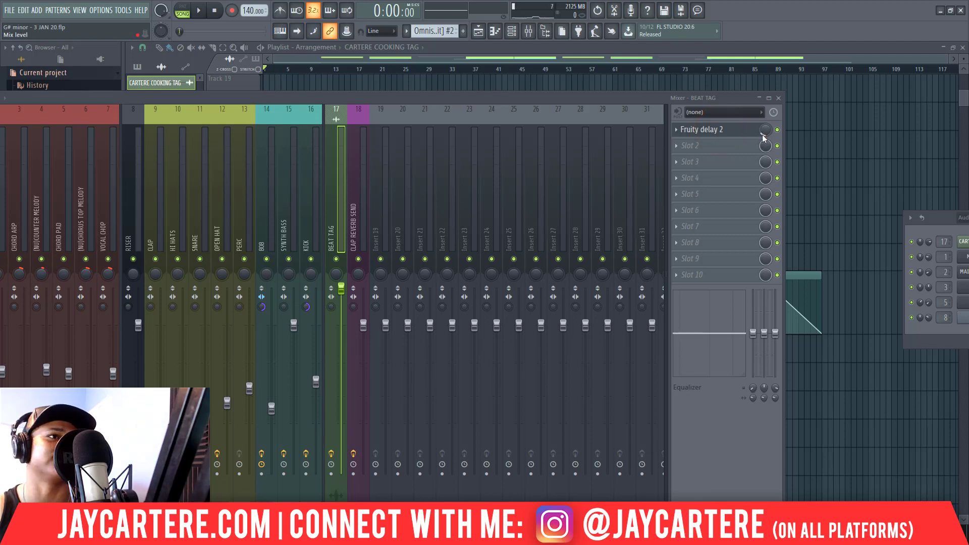
{"action": "left_click_drag", "start_coordinate": [635, 97], "coordinate": [847, 275]}
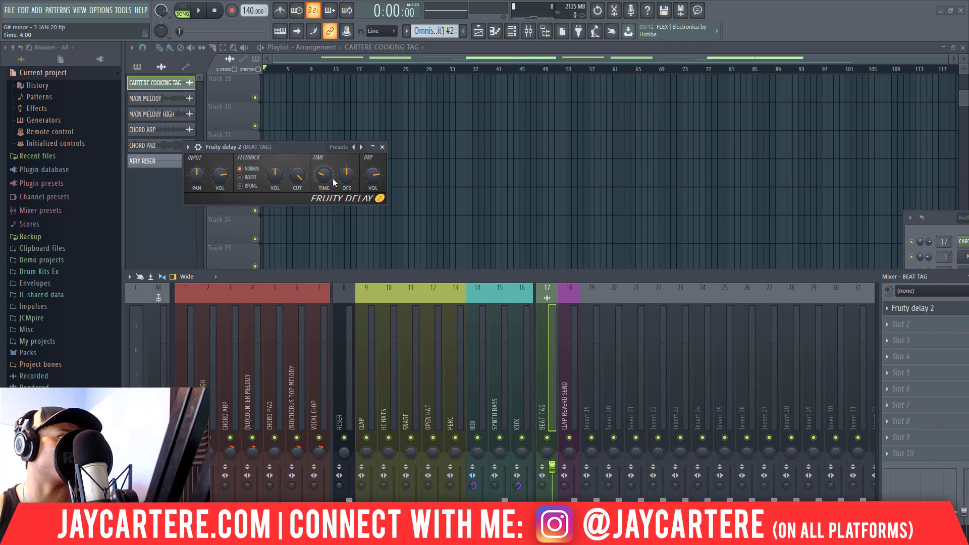
{"action": "left_click", "coordinate": [382, 146]}
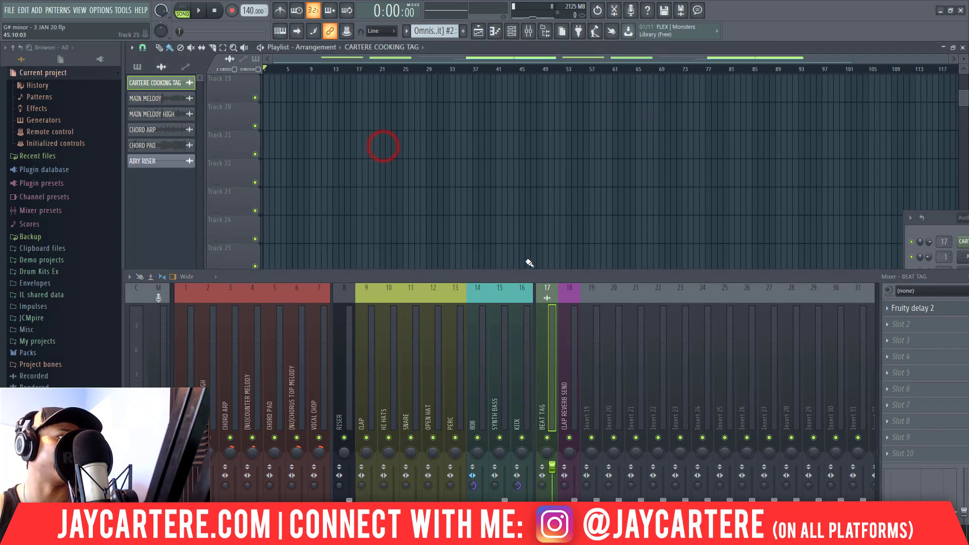
Solo the BEAT TAG mixer track, play the song from the start to hear the tag, then stop playback
{"action": "left_click_drag", "start_coordinate": [521, 275], "coordinate": [441, 80]}
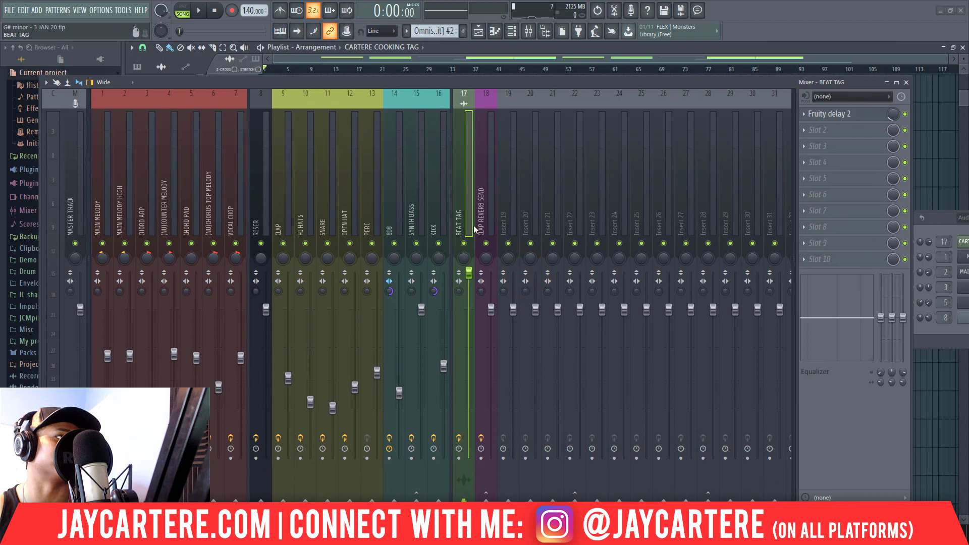
{"action": "right_click", "coordinate": [463, 244]}
{"action": "key", "text": "space"}
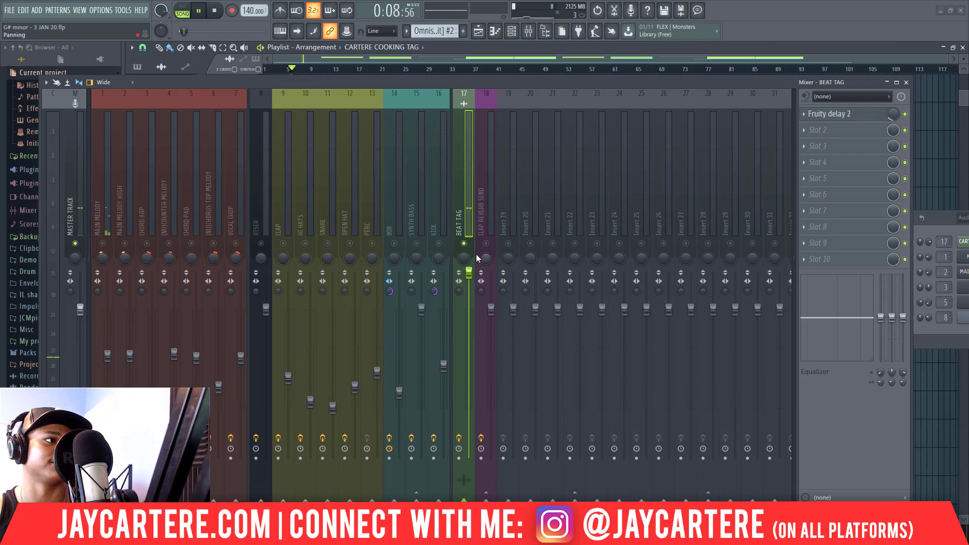
{"action": "key", "text": "space"}
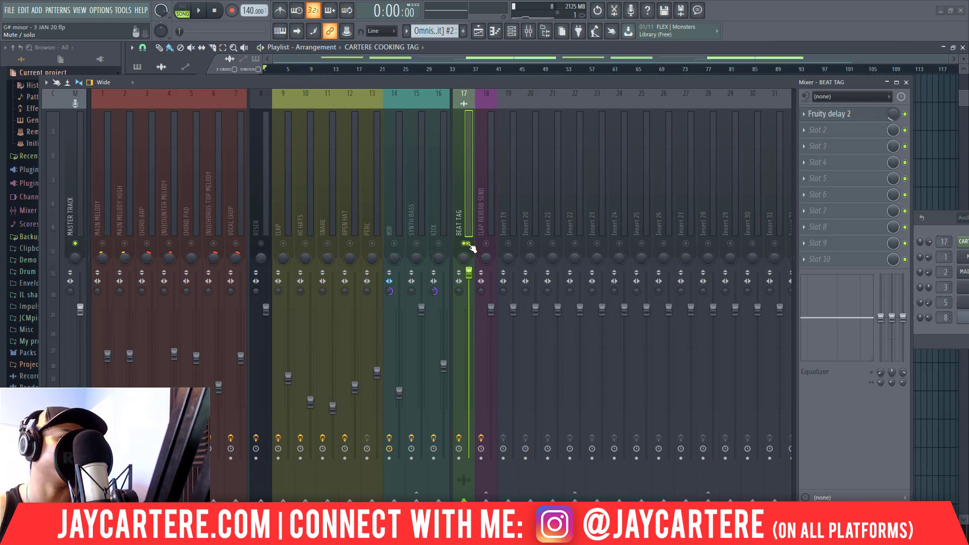
Unsolo the BEAT TAG track and examine how the CLAP track is routed to CLAP REVERB SEND
{"action": "right_click", "coordinate": [465, 245]}
{"action": "left_click", "coordinate": [482, 195]}
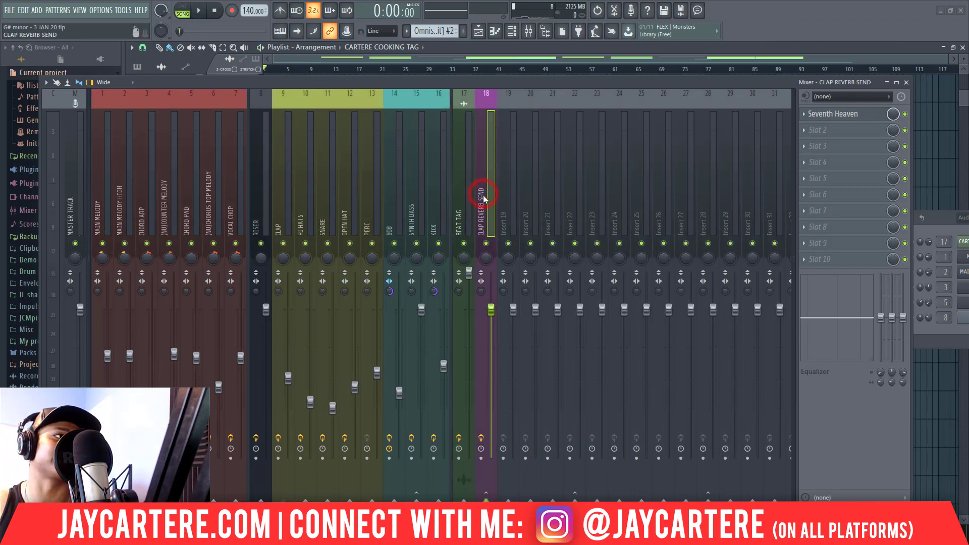
{"action": "left_click_drag", "start_coordinate": [508, 79], "coordinate": [521, 80]}
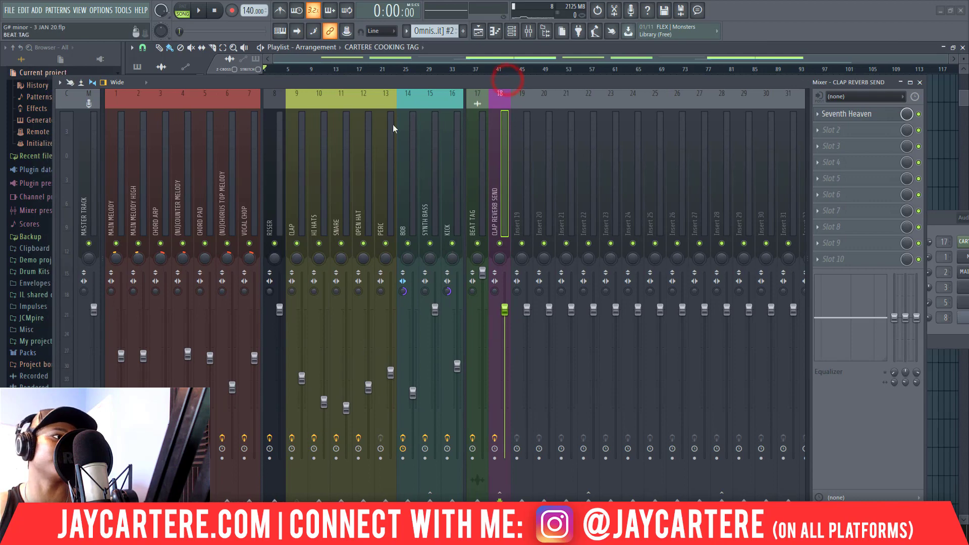
{"action": "left_click_drag", "start_coordinate": [341, 82], "coordinate": [388, 125]}
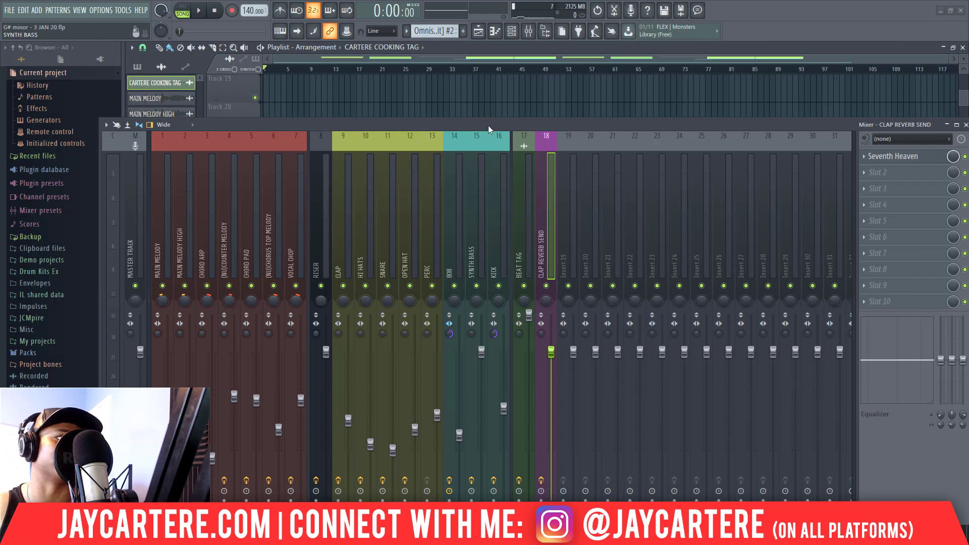
{"action": "left_click_drag", "start_coordinate": [489, 125], "coordinate": [484, 68]}
{"action": "left_click", "coordinate": [337, 200]}
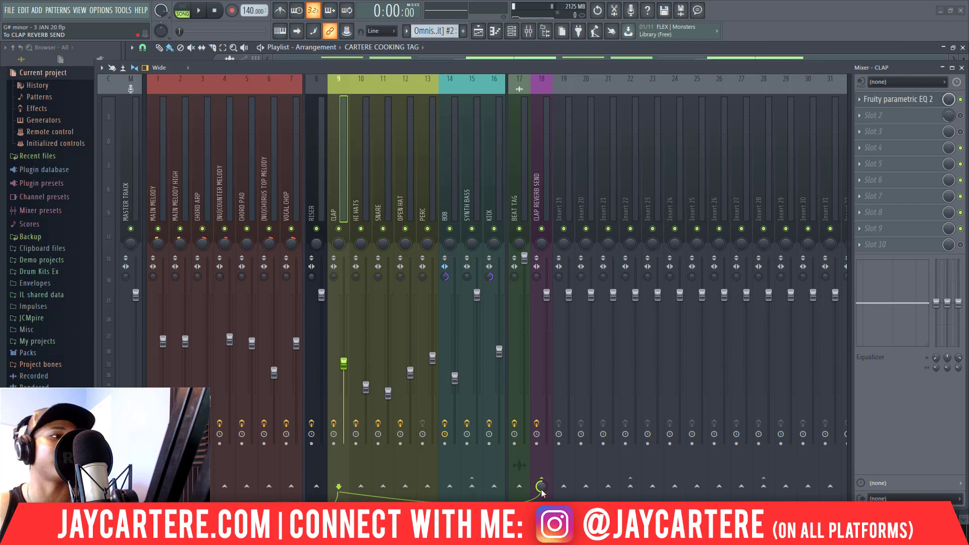
{"action": "left_click", "coordinate": [535, 200]}
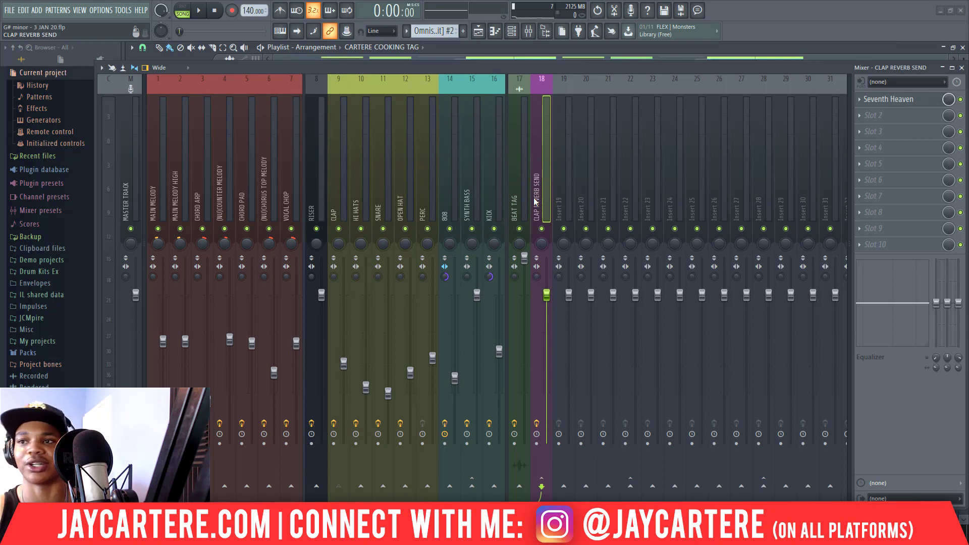
Examine the mix level and preset of the Seventh Heaven reverb on CLAP REVERB SEND, and close the plugin
{"action": "left_click_drag", "start_coordinate": [568, 66], "coordinate": [514, 96]}
{"action": "left_click", "coordinate": [838, 135]}
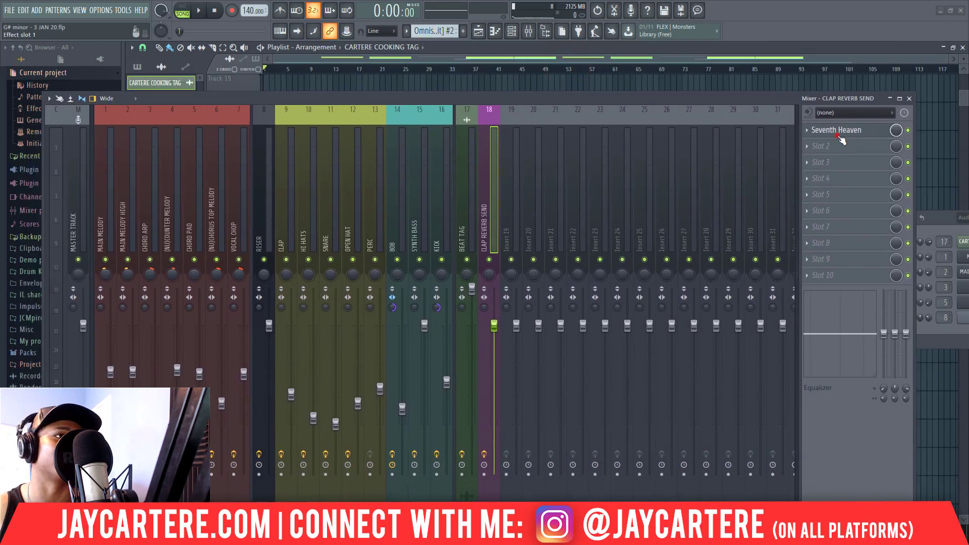
{"action": "left_click_drag", "start_coordinate": [637, 98], "coordinate": [716, 344]}
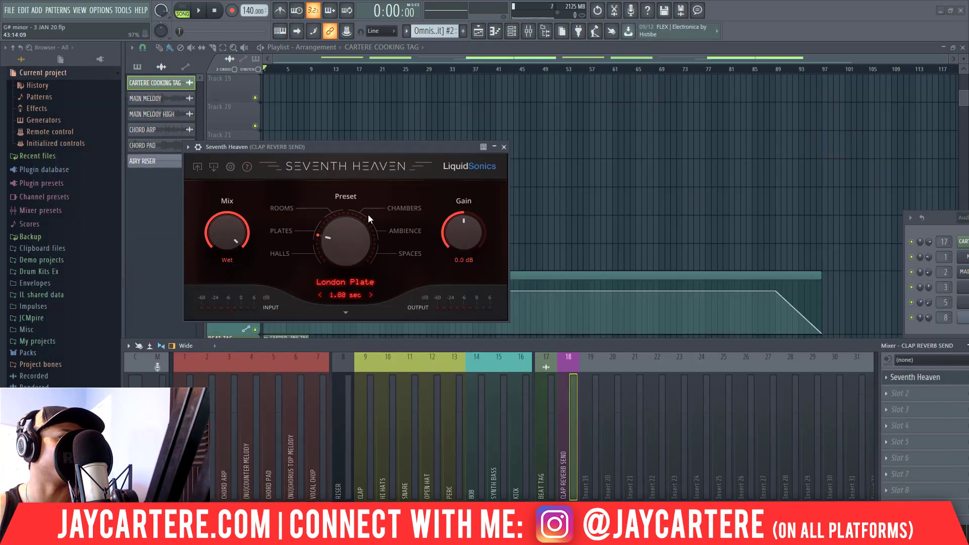
{"action": "left_click", "coordinate": [504, 147]}
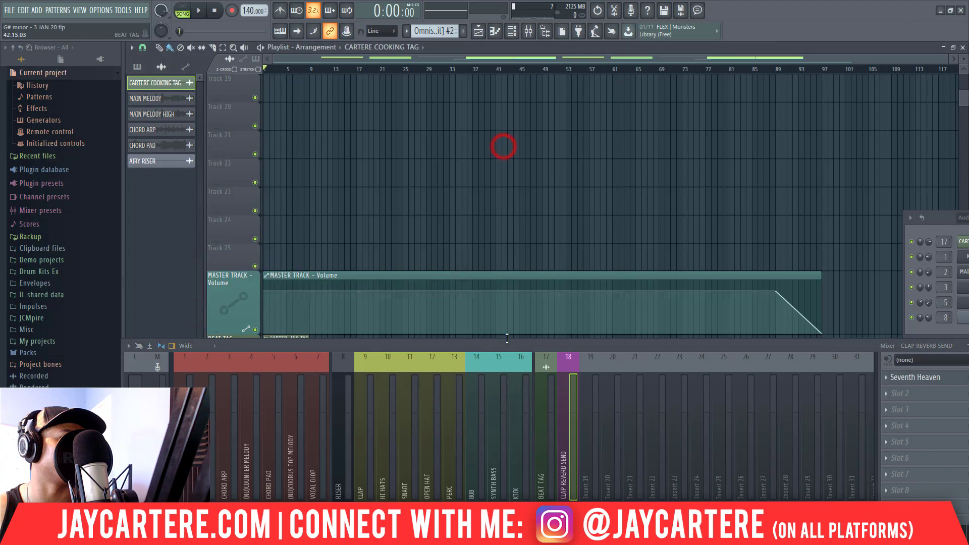
Examine the mix level of the VOCAL CHOP track's Seventh Heaven for comparison, and close the plugin
{"action": "left_click_drag", "start_coordinate": [507, 338], "coordinate": [367, 157]}
{"action": "left_click", "coordinate": [290, 333]}
{"action": "left_click", "coordinate": [810, 203]}
{"action": "left_click_drag", "start_coordinate": [556, 160], "coordinate": [559, 323]}
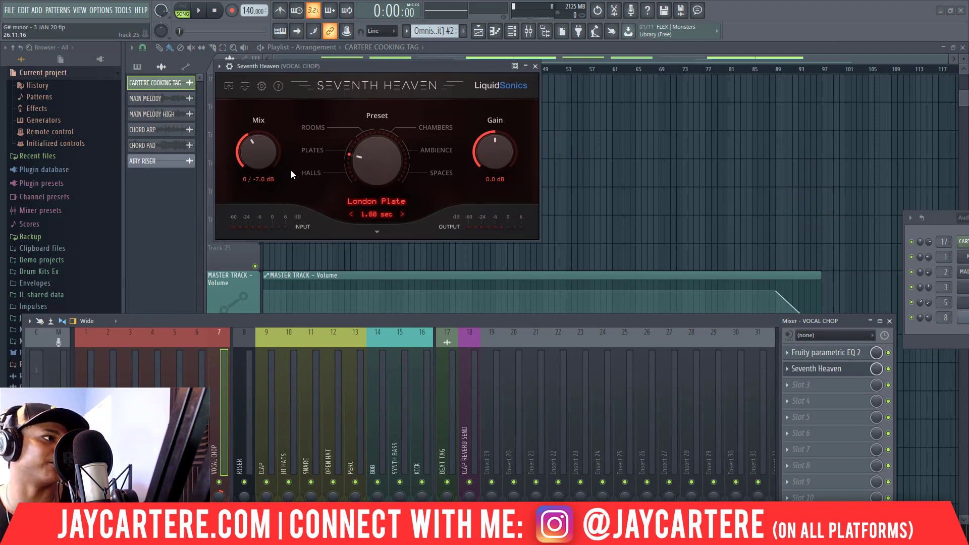
{"action": "left_click", "coordinate": [535, 66]}
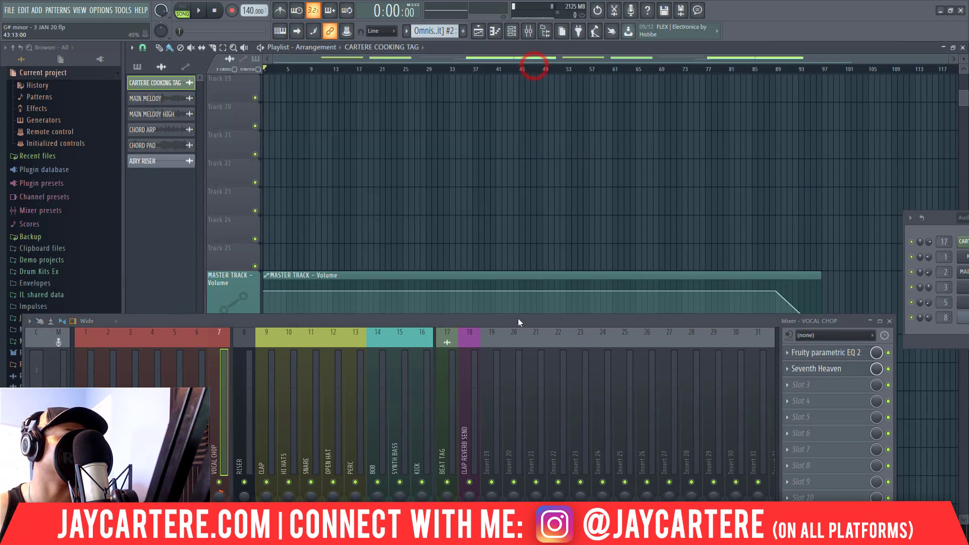
{"action": "left_click_drag", "start_coordinate": [518, 319], "coordinate": [504, 169]}
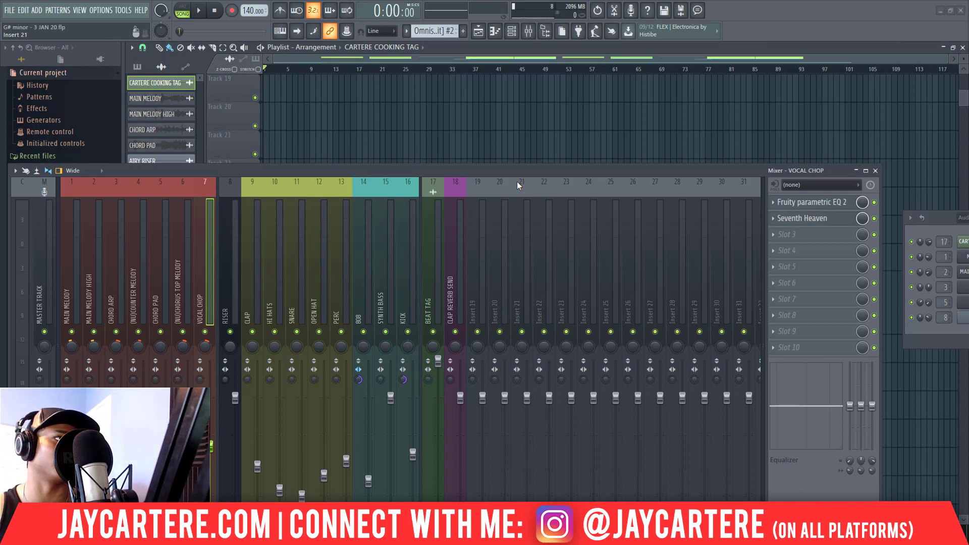
{"action": "left_click_drag", "start_coordinate": [483, 171], "coordinate": [495, 170]}
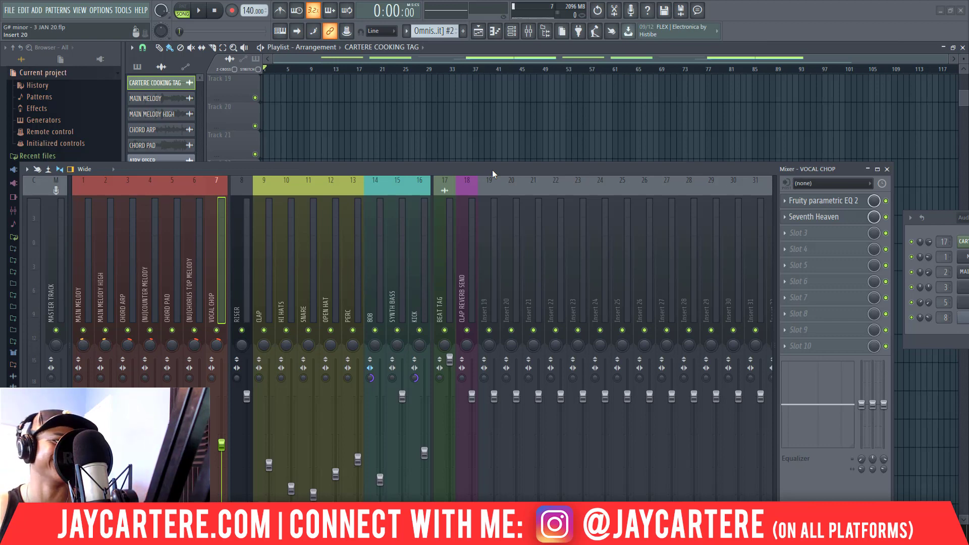
{"action": "left_click_drag", "start_coordinate": [492, 169], "coordinate": [511, 150]}
{"action": "left_click_drag", "start_coordinate": [572, 148], "coordinate": [516, 136]}
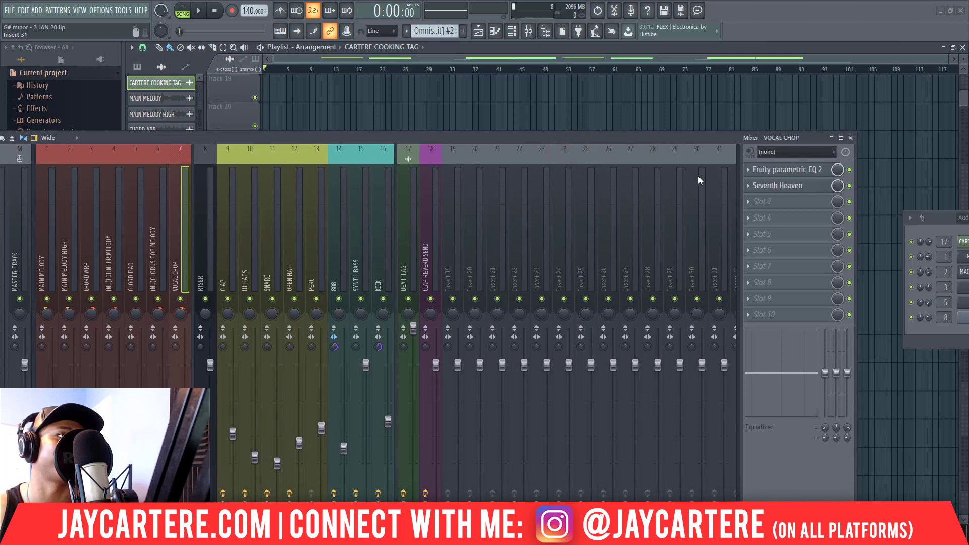
{"action": "left_click_drag", "start_coordinate": [626, 143], "coordinate": [686, 182]}
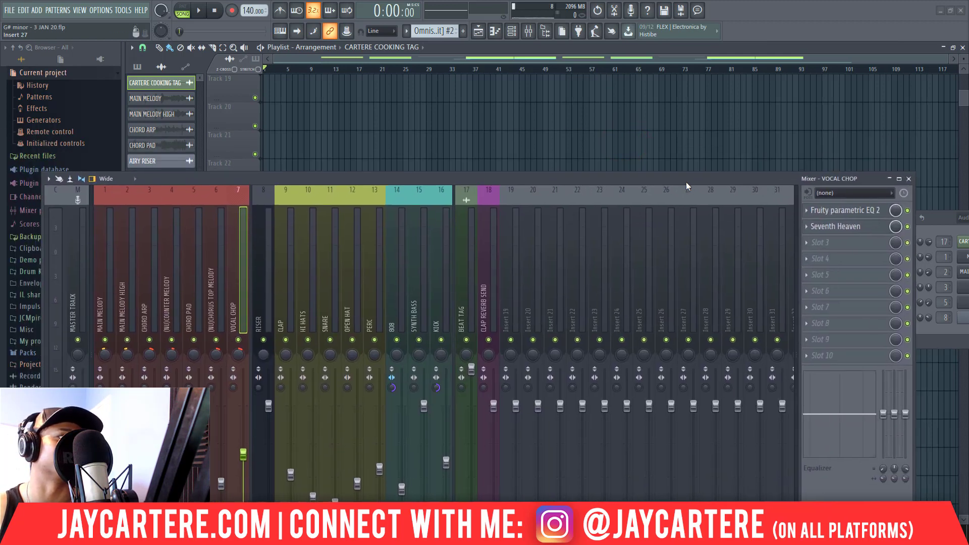
{"action": "left_click_drag", "start_coordinate": [384, 179], "coordinate": [361, 150]}
{"action": "left_click_drag", "start_coordinate": [428, 150], "coordinate": [435, 243]}
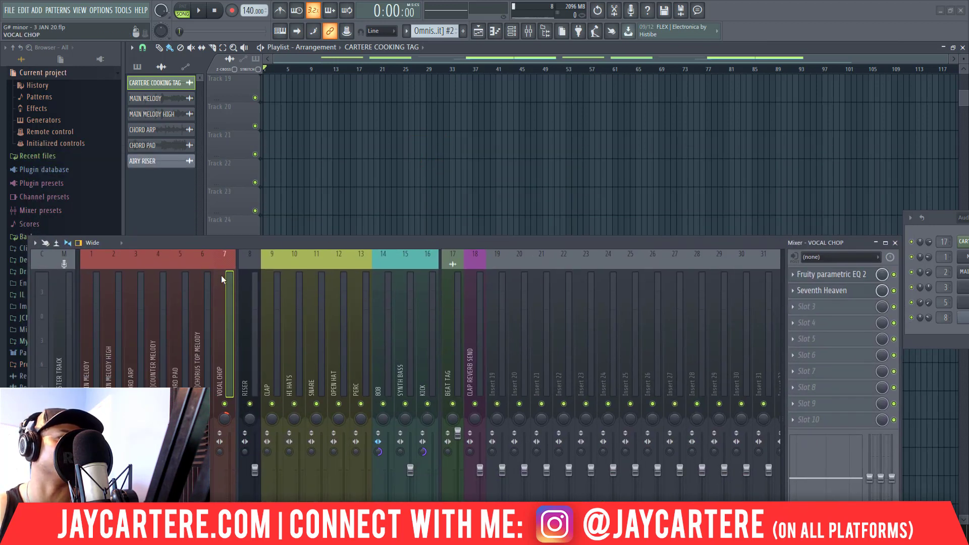
Reopen Seventh Heaven on CLAP REVERB SEND, check its fully wet mix and plate preset again, and close it
{"action": "scroll", "coordinate": [382, 170], "scroll_direction": "up", "scroll_amount": 10}
{"action": "scroll", "coordinate": [383, 173], "scroll_direction": "up", "scroll_amount": 8}
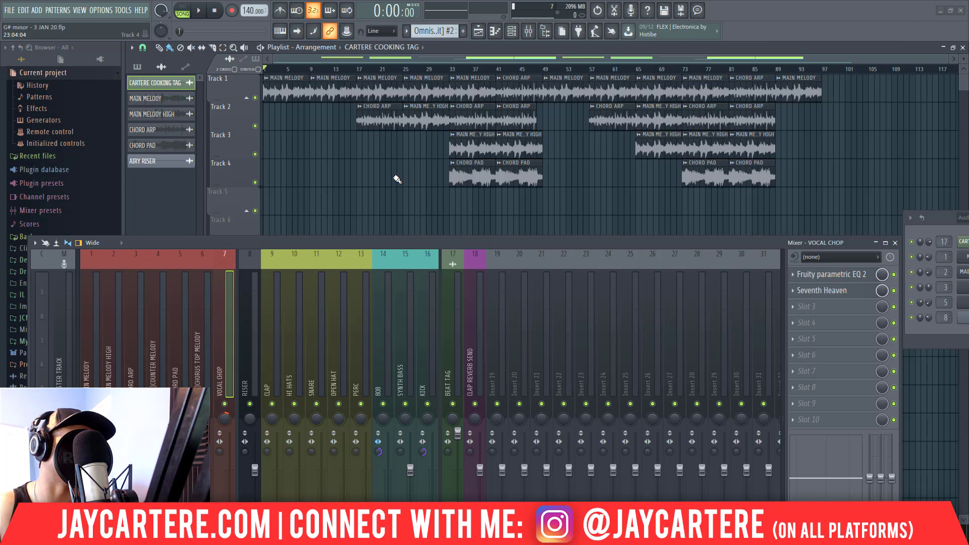
{"action": "left_click", "coordinate": [471, 327]}
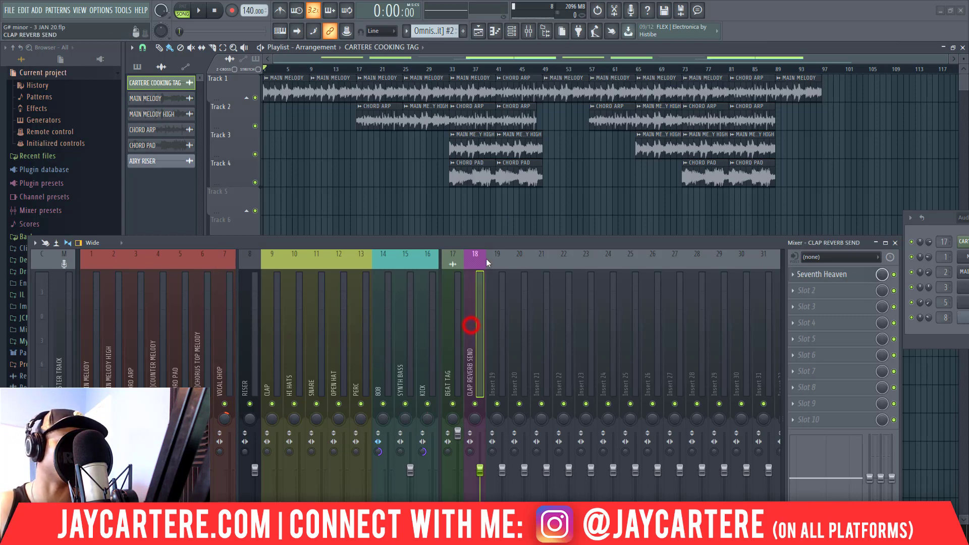
{"action": "left_click_drag", "start_coordinate": [500, 243], "coordinate": [438, 218]}
{"action": "left_click", "coordinate": [749, 250]}
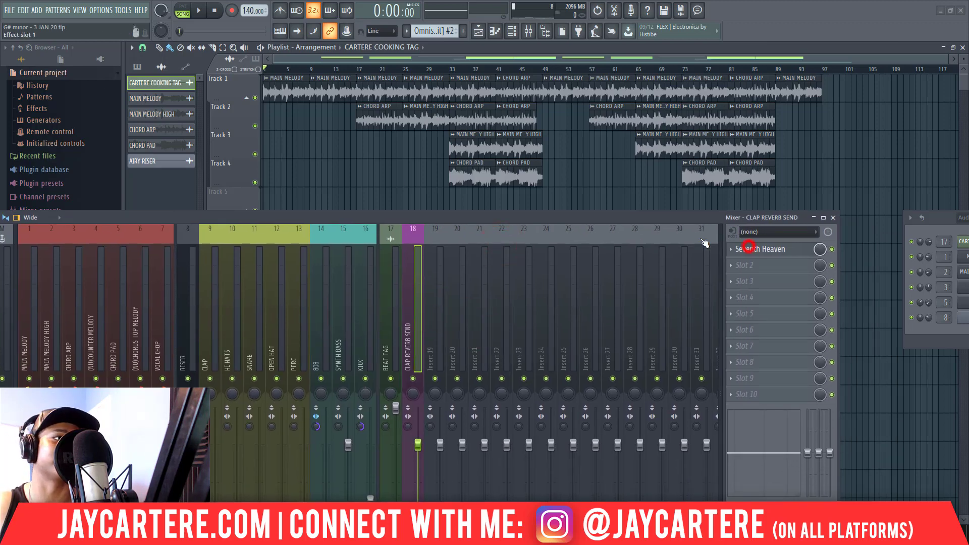
{"action": "left_click_drag", "start_coordinate": [602, 219], "coordinate": [628, 325]}
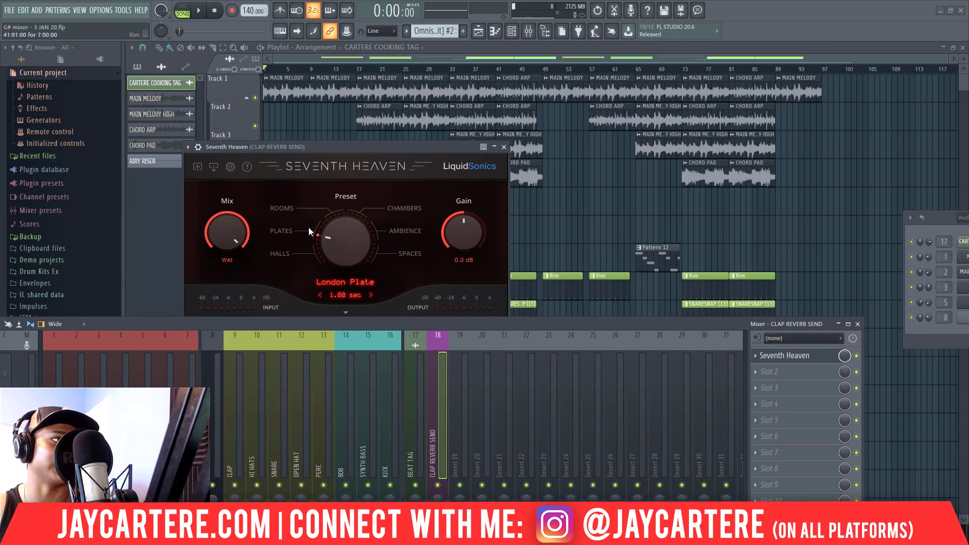
{"action": "left_click_drag", "start_coordinate": [355, 154], "coordinate": [362, 112]}
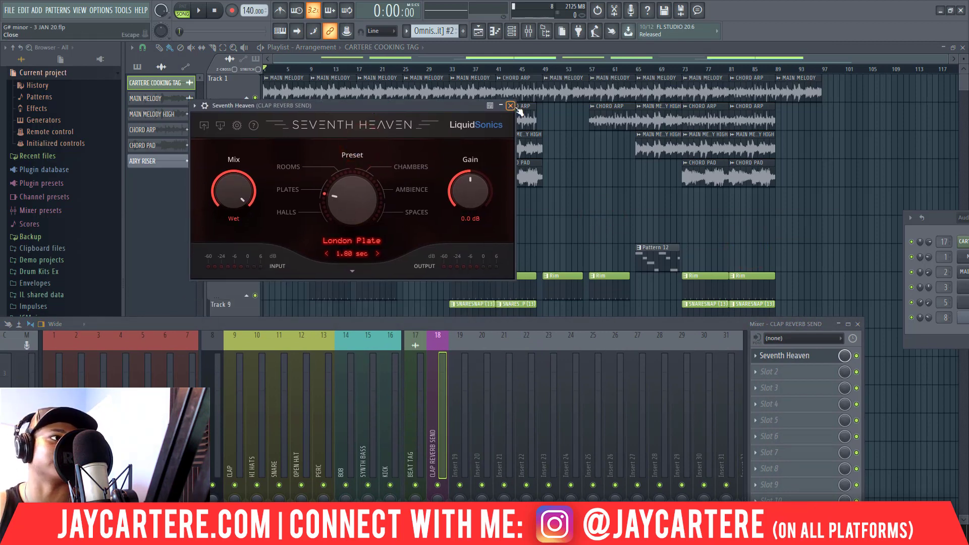
{"action": "left_click", "coordinate": [511, 106]}
Play the song from bar 17, solo the CLAP track to hear its reverb, stop playback, and restore all tracks
{"action": "left_click_drag", "start_coordinate": [556, 329], "coordinate": [561, 250]}
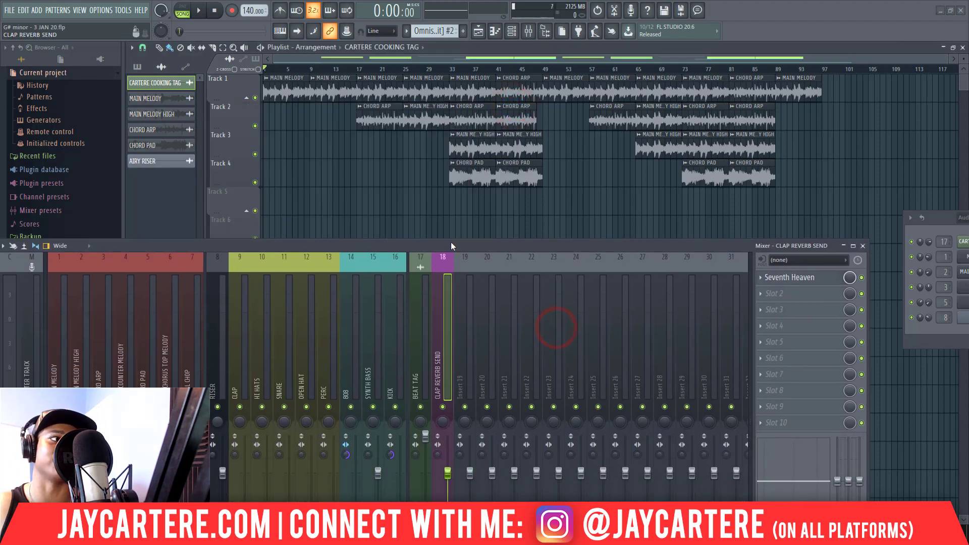
{"action": "left_click_drag", "start_coordinate": [449, 243], "coordinate": [435, 122]}
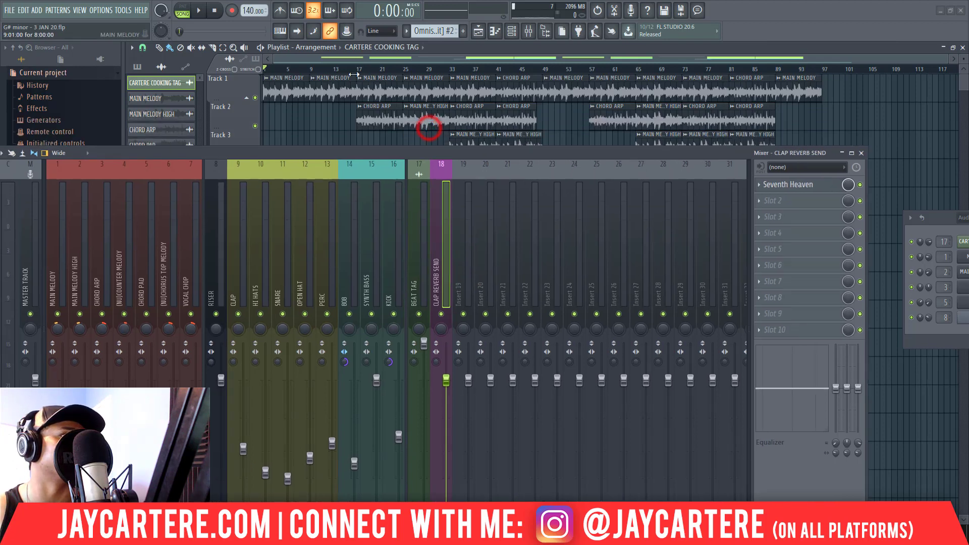
{"action": "left_click_drag", "start_coordinate": [427, 155], "coordinate": [489, 122]}
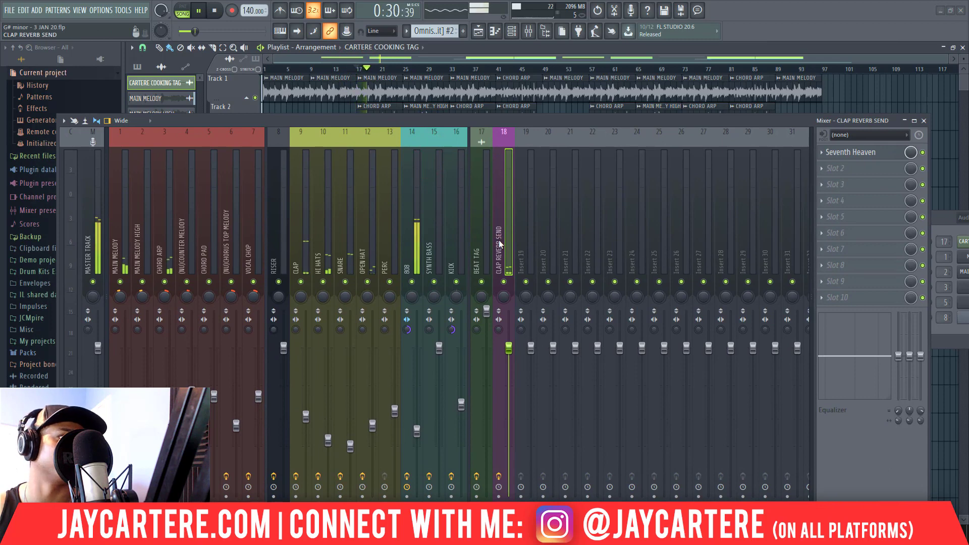
{"action": "right_click", "coordinate": [302, 283]}
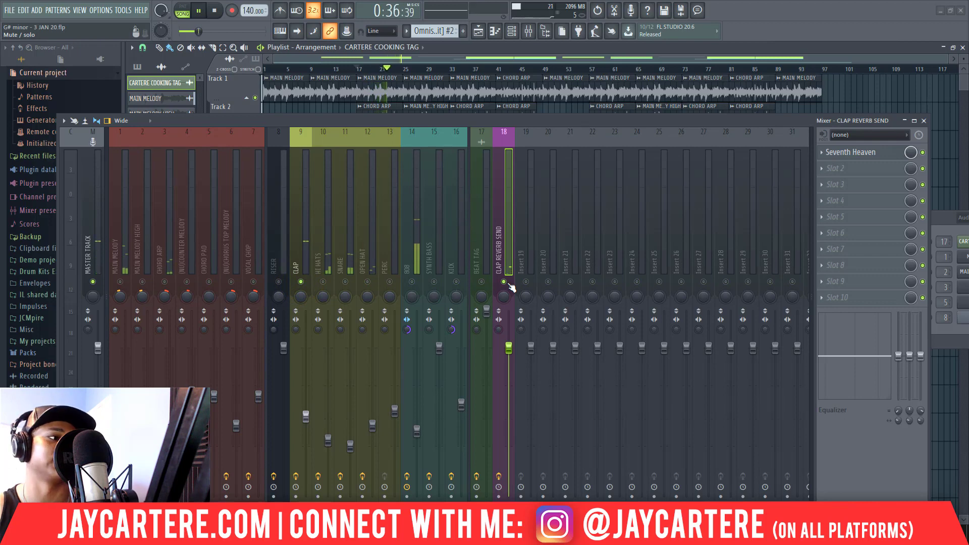
{"action": "key", "text": "space"}
{"action": "right_click", "coordinate": [504, 282]}
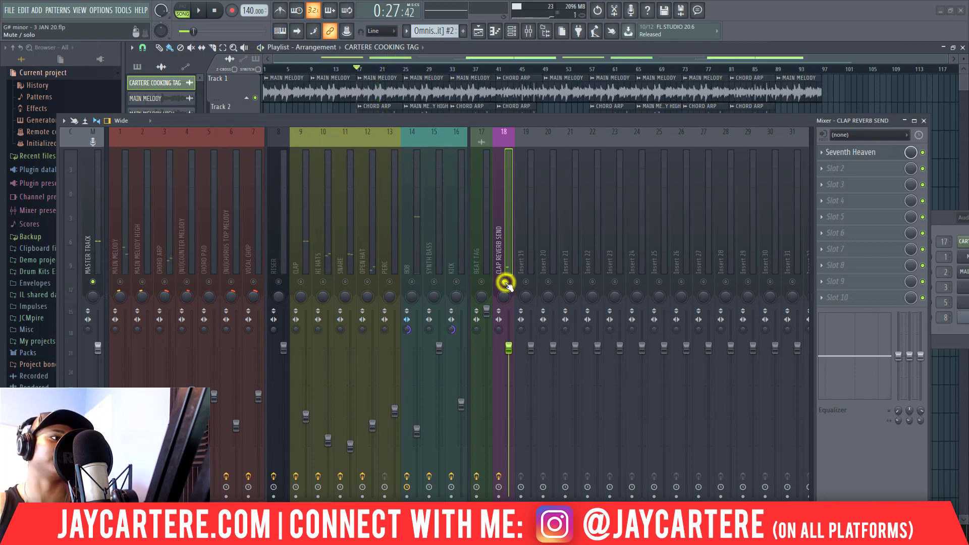
{"action": "right_click", "coordinate": [504, 282]}
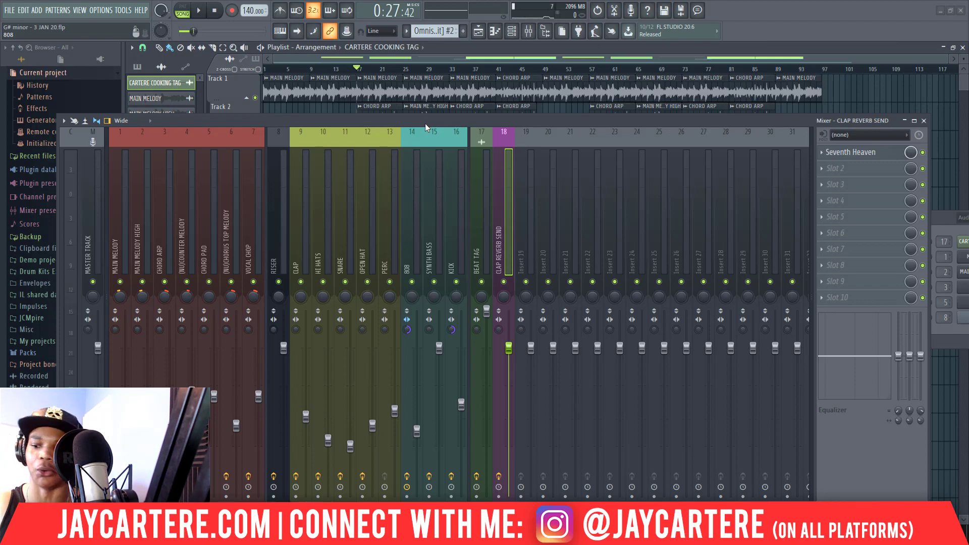
{"action": "left_click", "coordinate": [426, 123]}
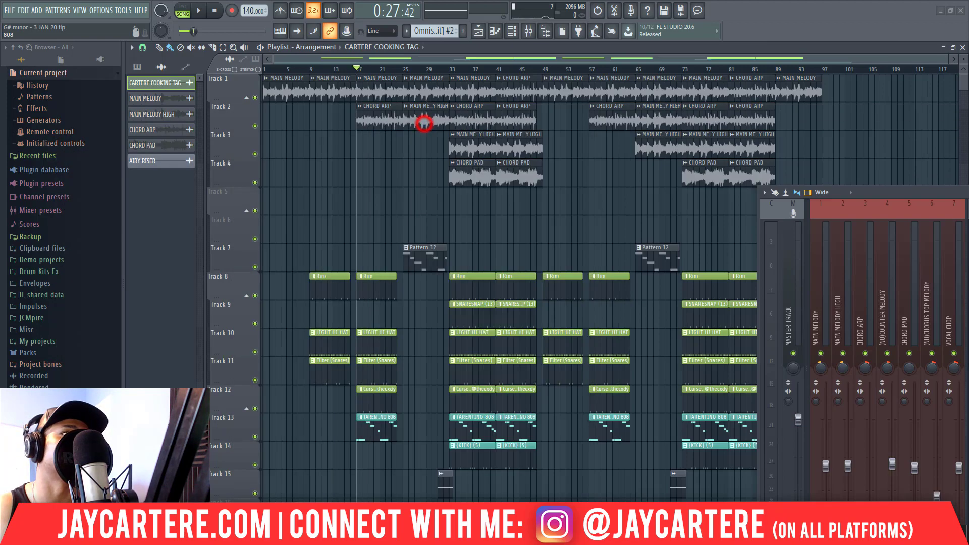
{"action": "key", "text": "F9"}
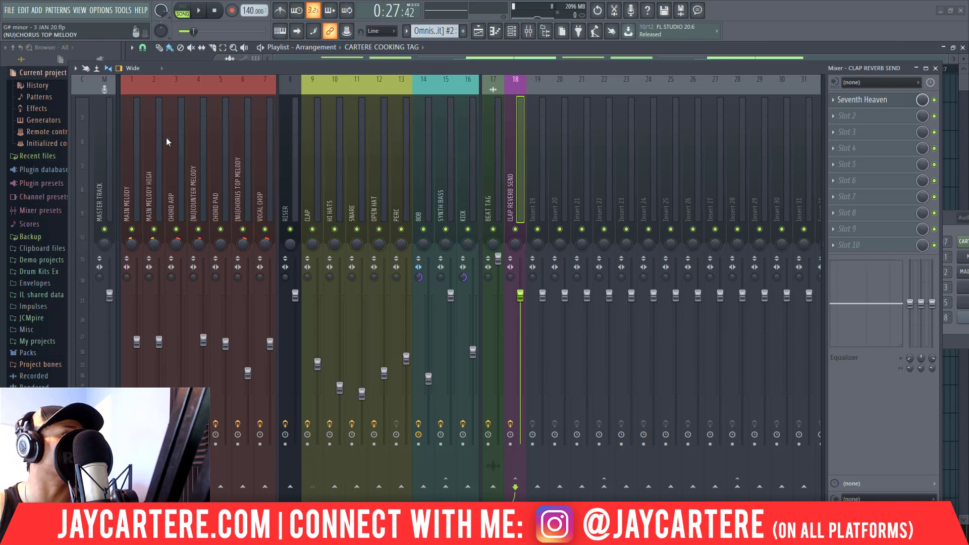
{"action": "left_click_drag", "start_coordinate": [322, 72], "coordinate": [307, 59]}
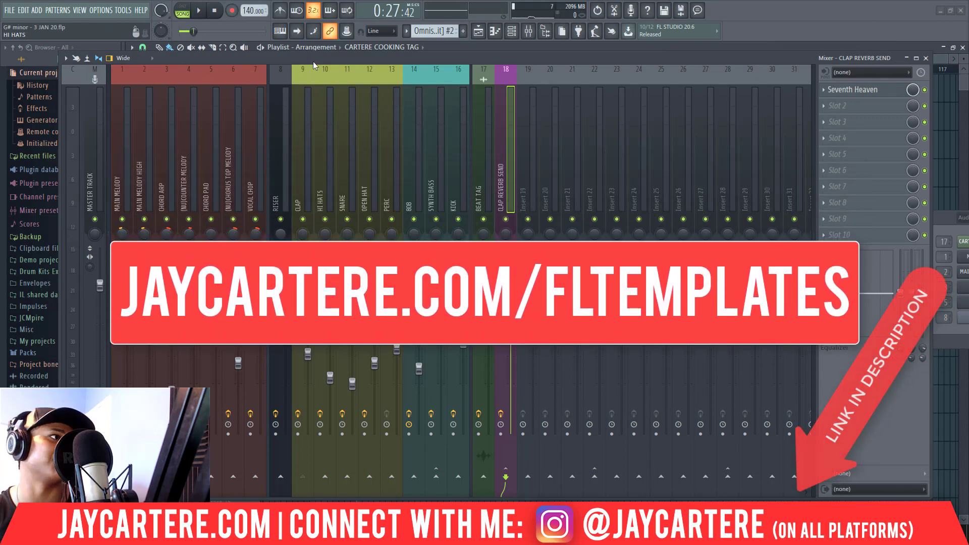
Select the playlist section from bar 33 to bar 49 and bring the MASTER TRACK's effect slots into view
{"action": "left_click_drag", "start_coordinate": [313, 61], "coordinate": [968, 123]}
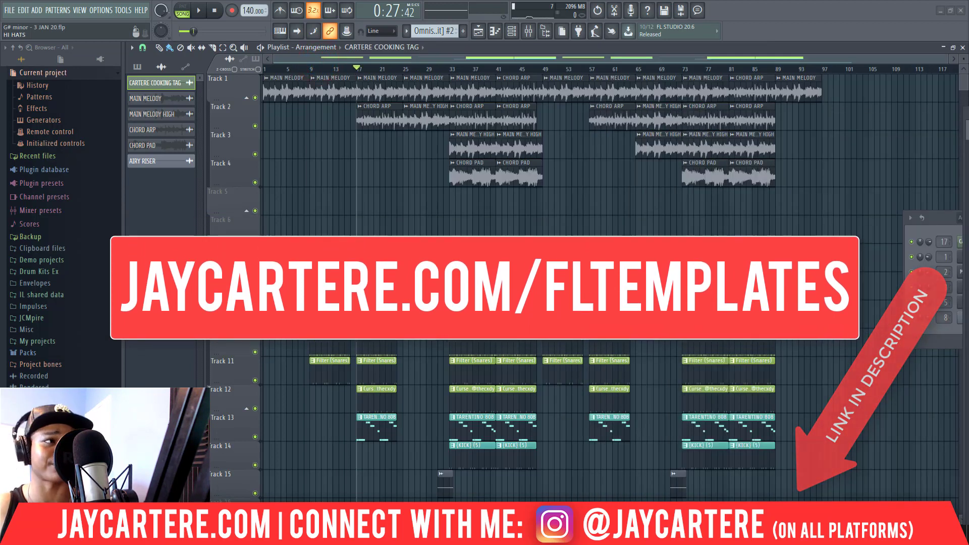
{"action": "left_click", "coordinate": [451, 66]}
{"action": "double_click", "coordinate": [450, 68]}
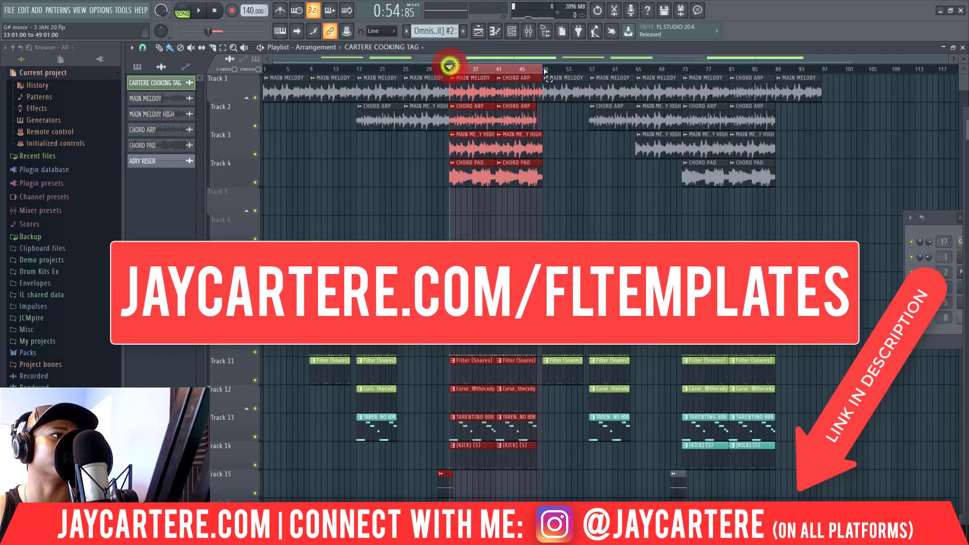
{"action": "left_click_drag", "start_coordinate": [968, 116], "coordinate": [256, 89]}
{"action": "left_click", "coordinate": [123, 172]}
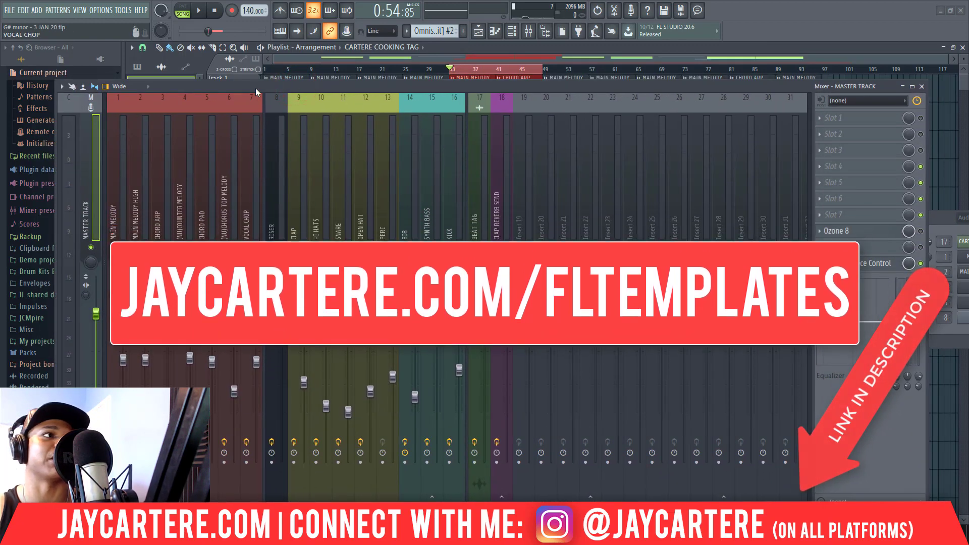